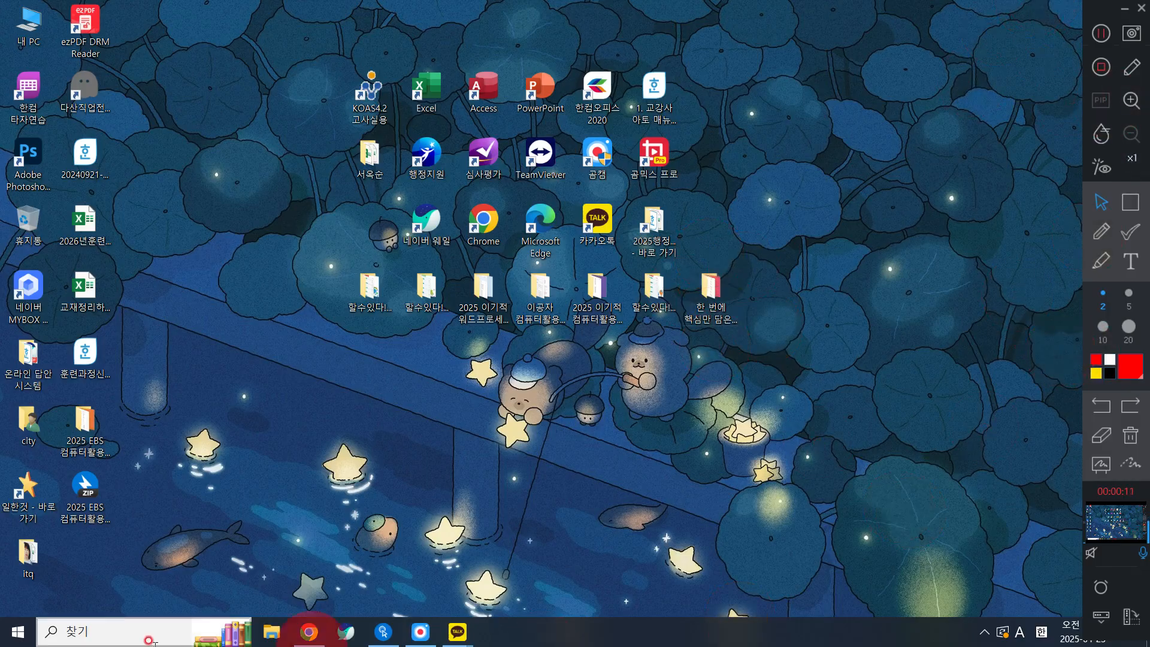
Launch PowerPoint and create a new blank presentation
left_click(370, 283)
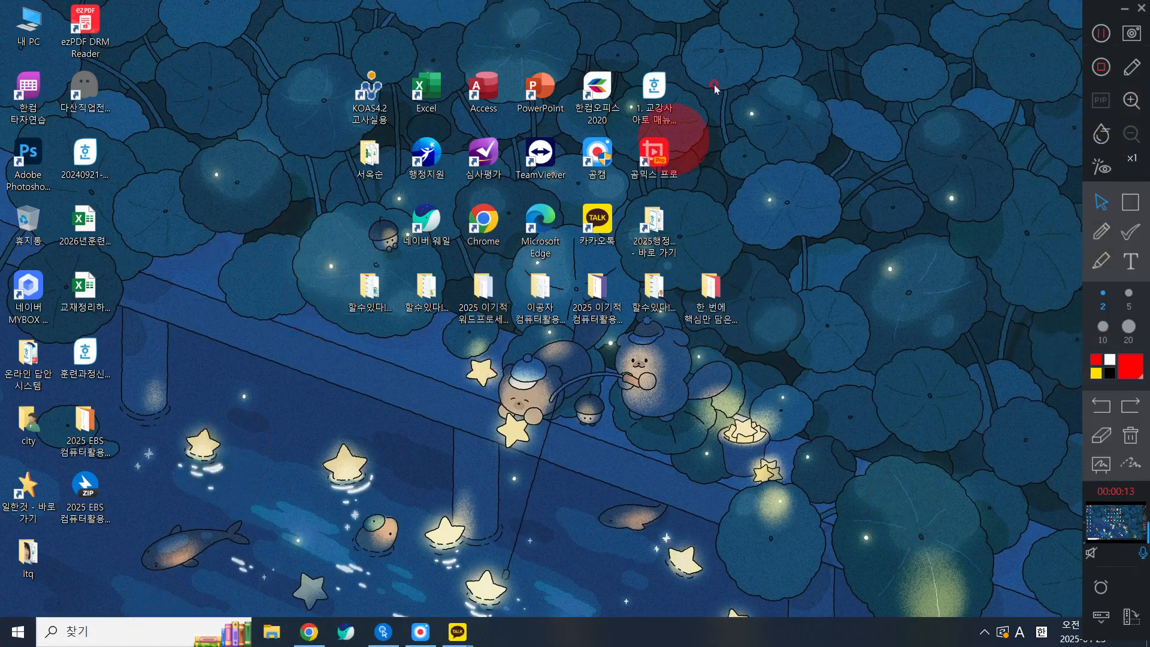
left_click(542, 94)
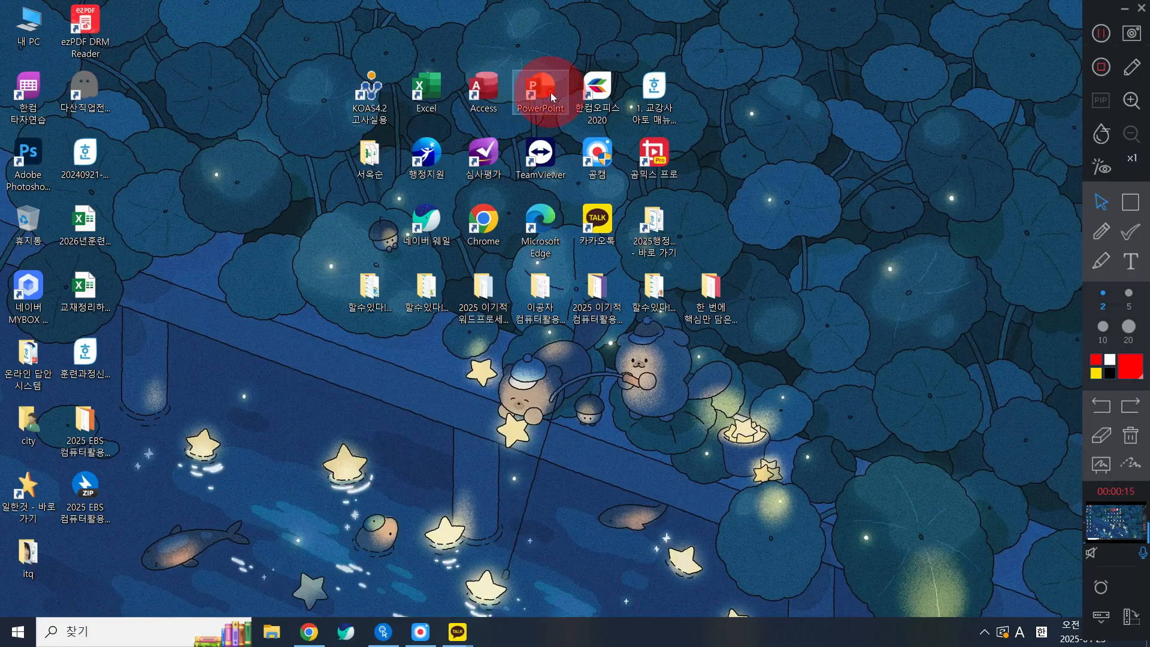
double_click(552, 96)
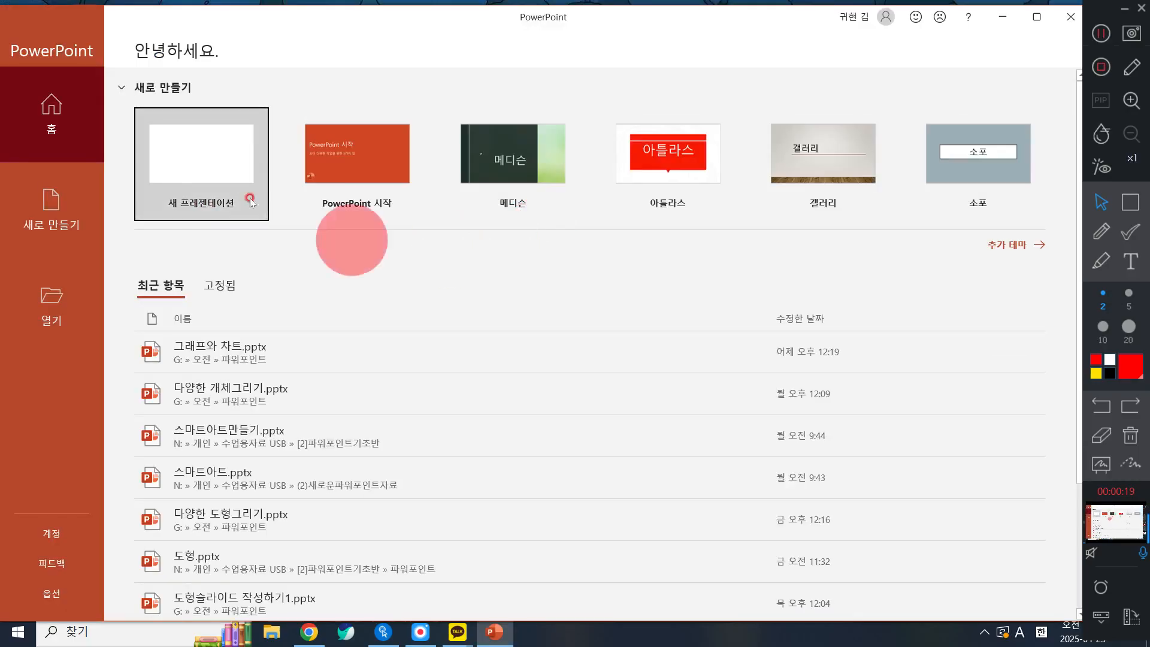
left_click(214, 144)
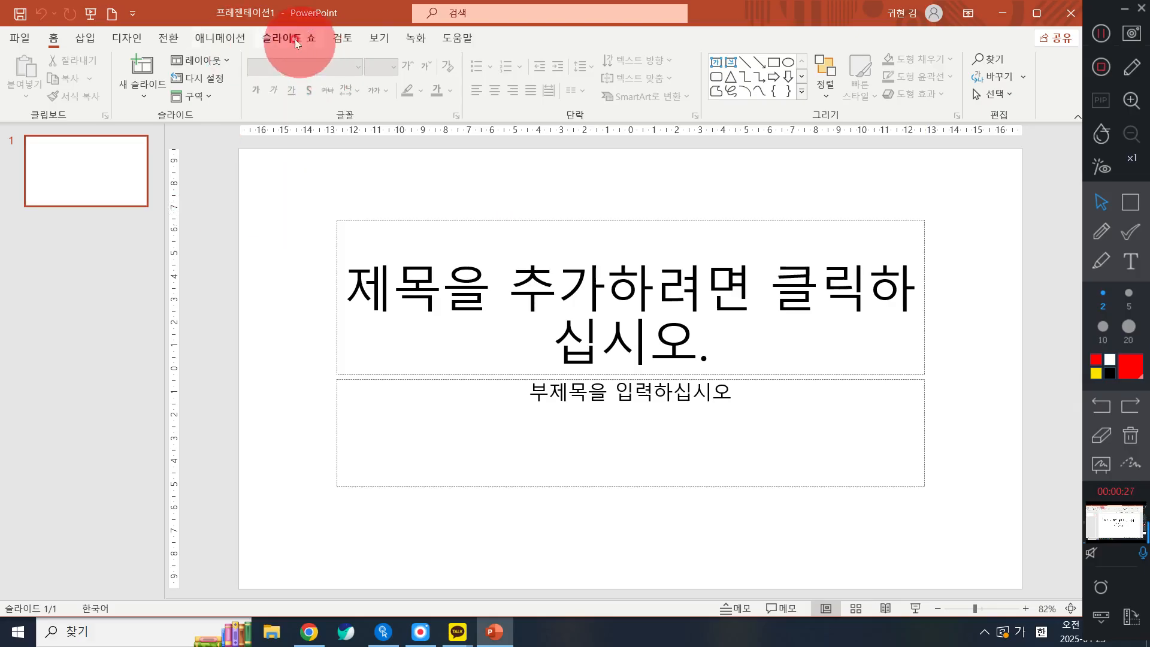
Set a custom slide size of 30 cm wide by 30 cm high, scaling the content to ensure fit
left_click(140, 42)
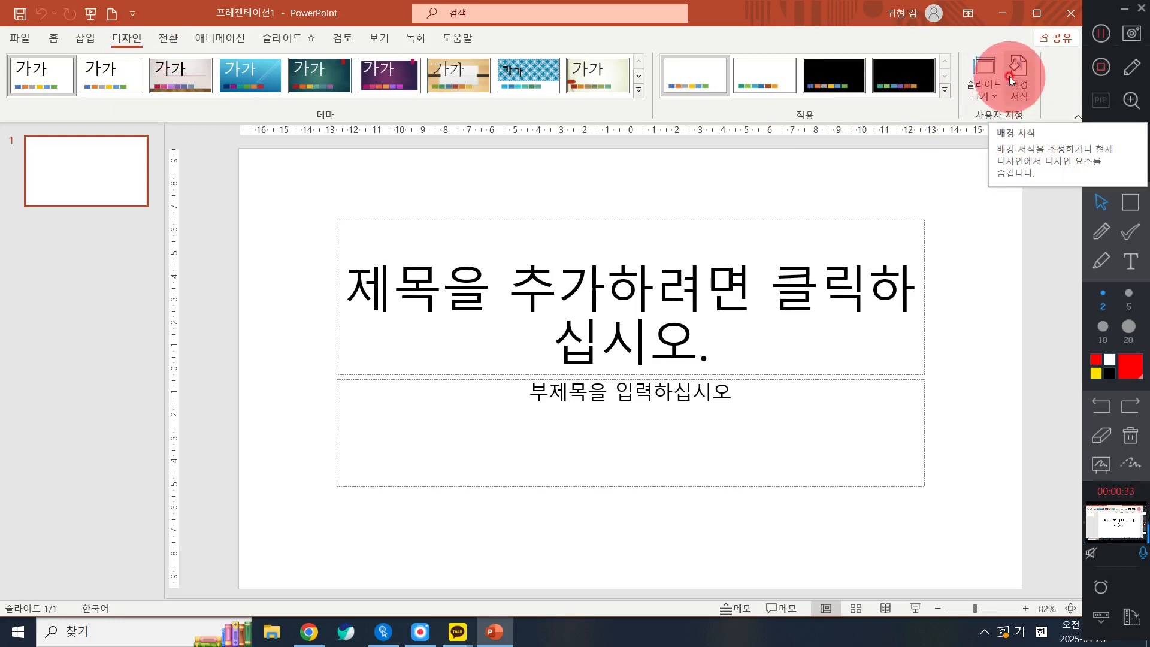
left_click(981, 97)
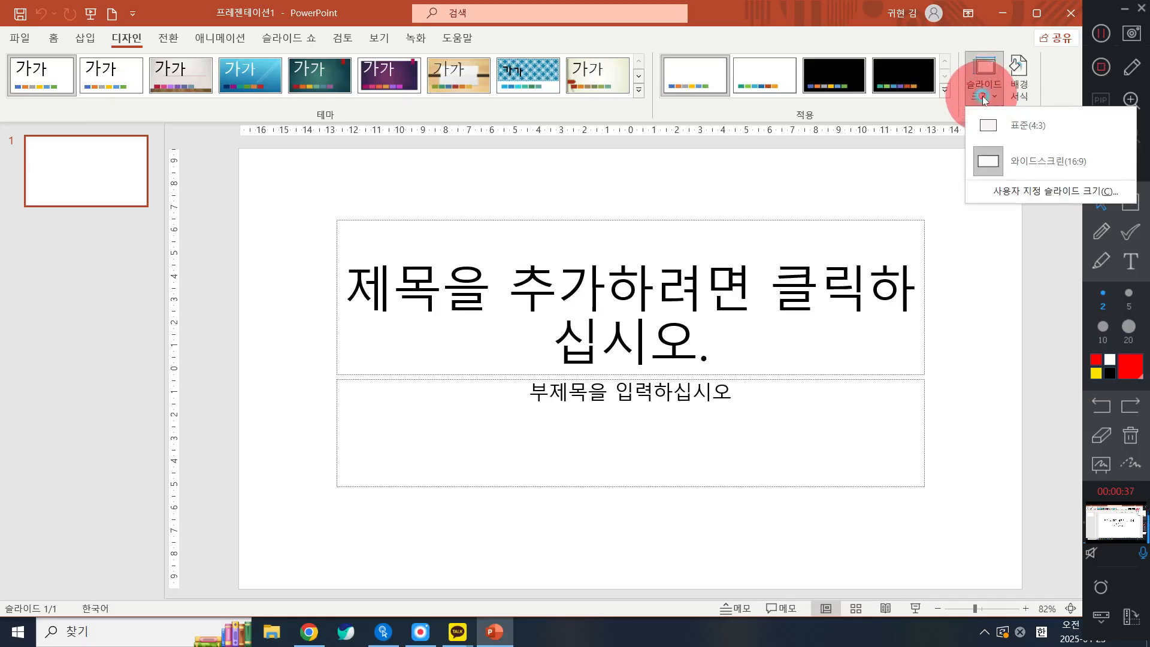
left_click(1012, 196)
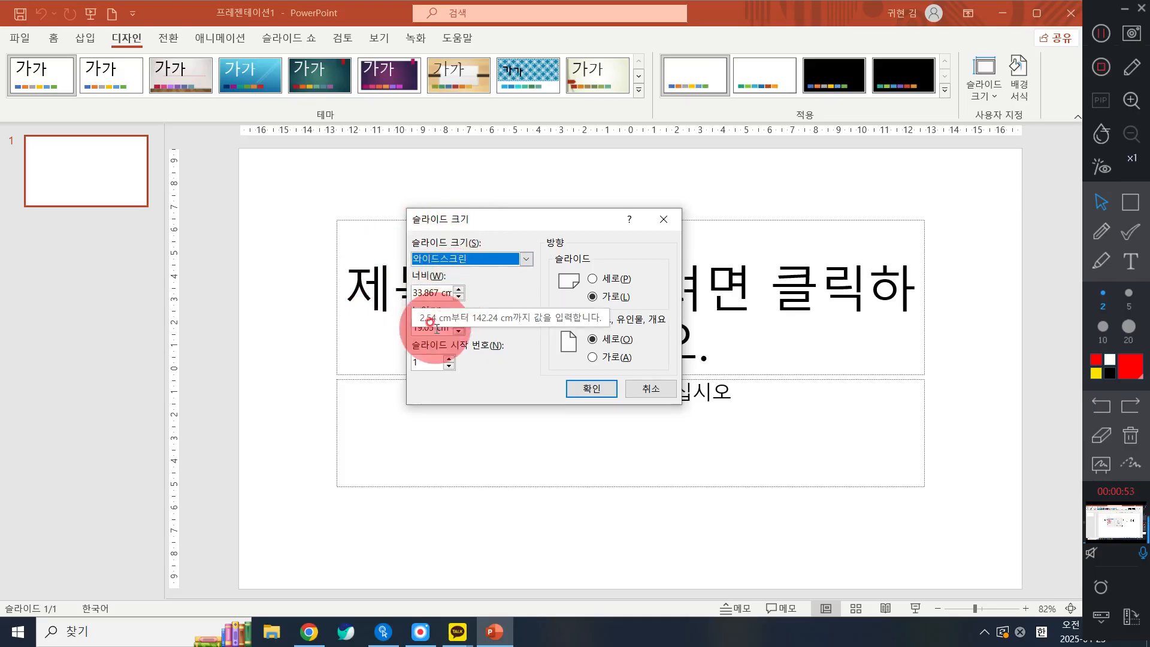
left_click(429, 292)
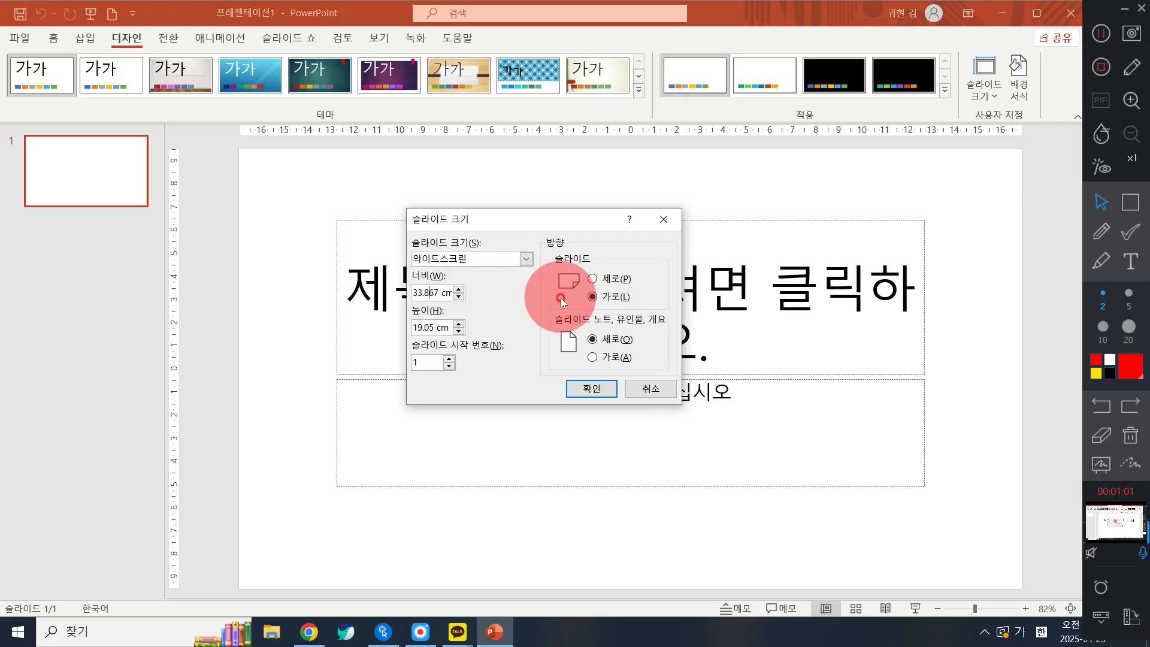
key("ctrl+a")
type("30")
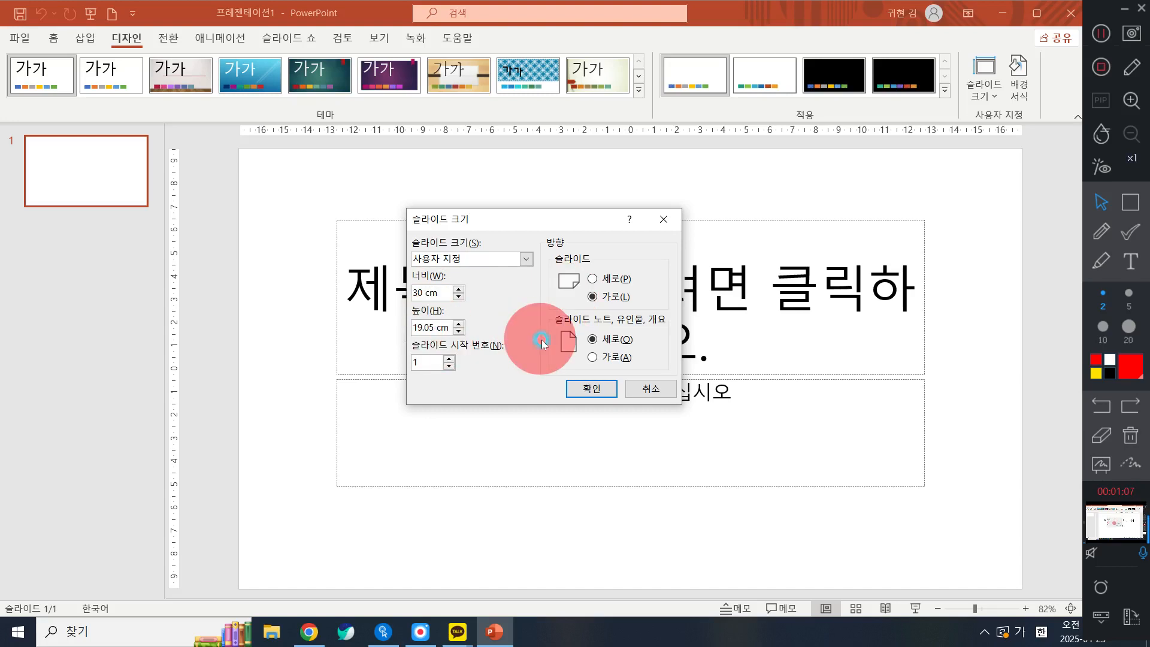
key("Tab")
type("30")
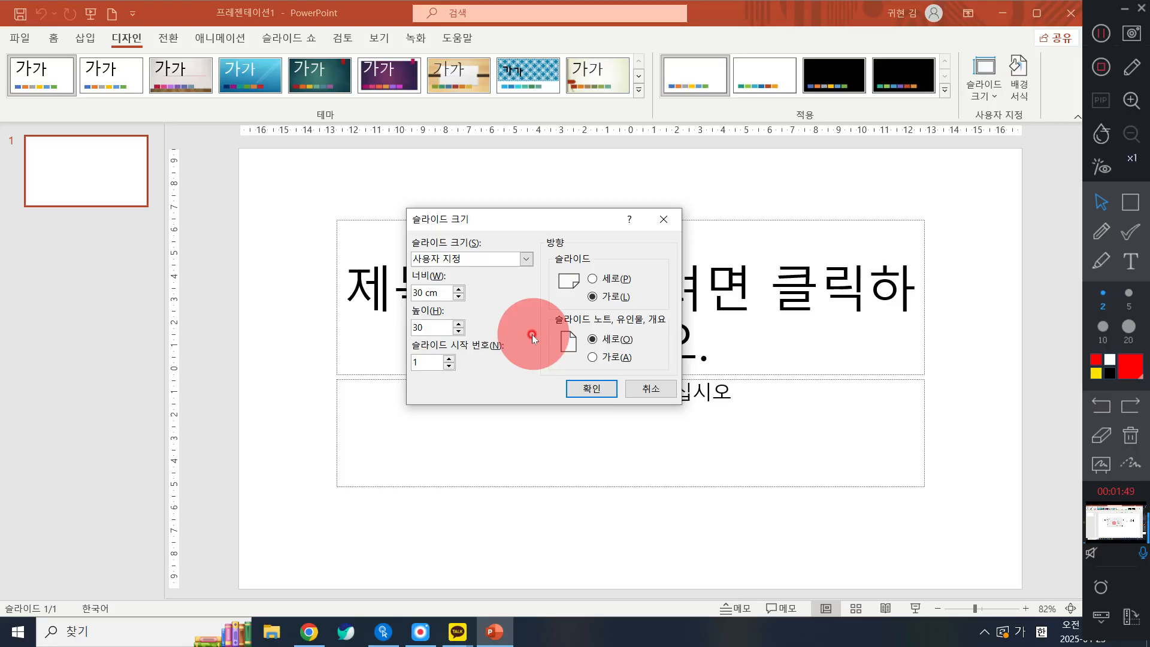
left_click(592, 387)
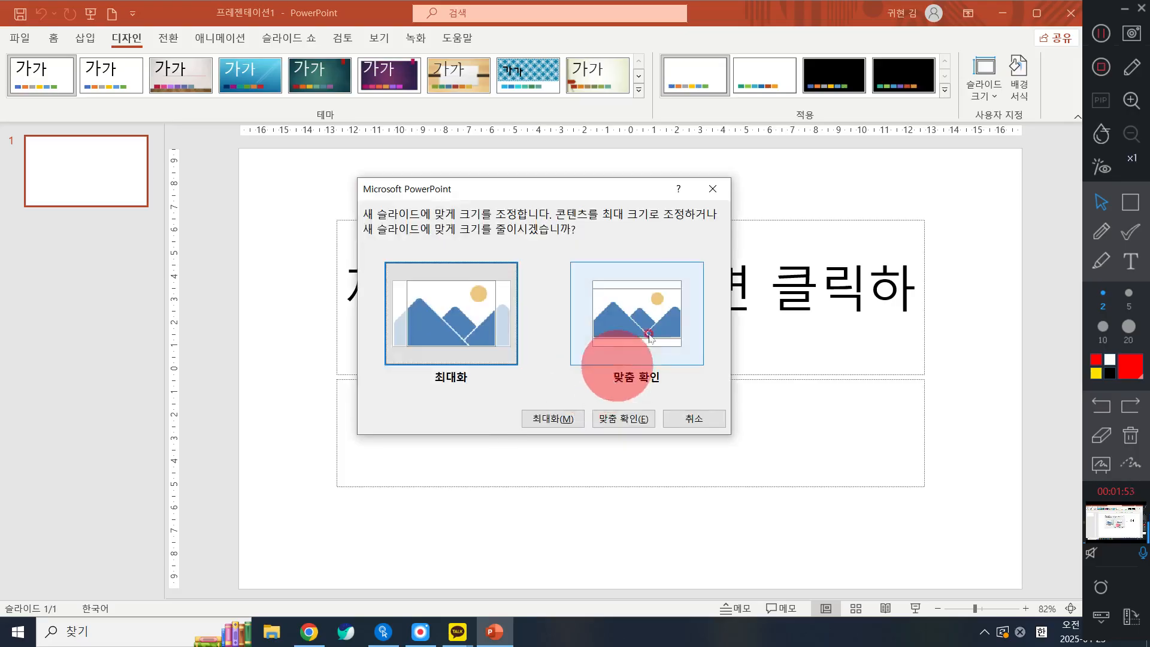
left_click(645, 303)
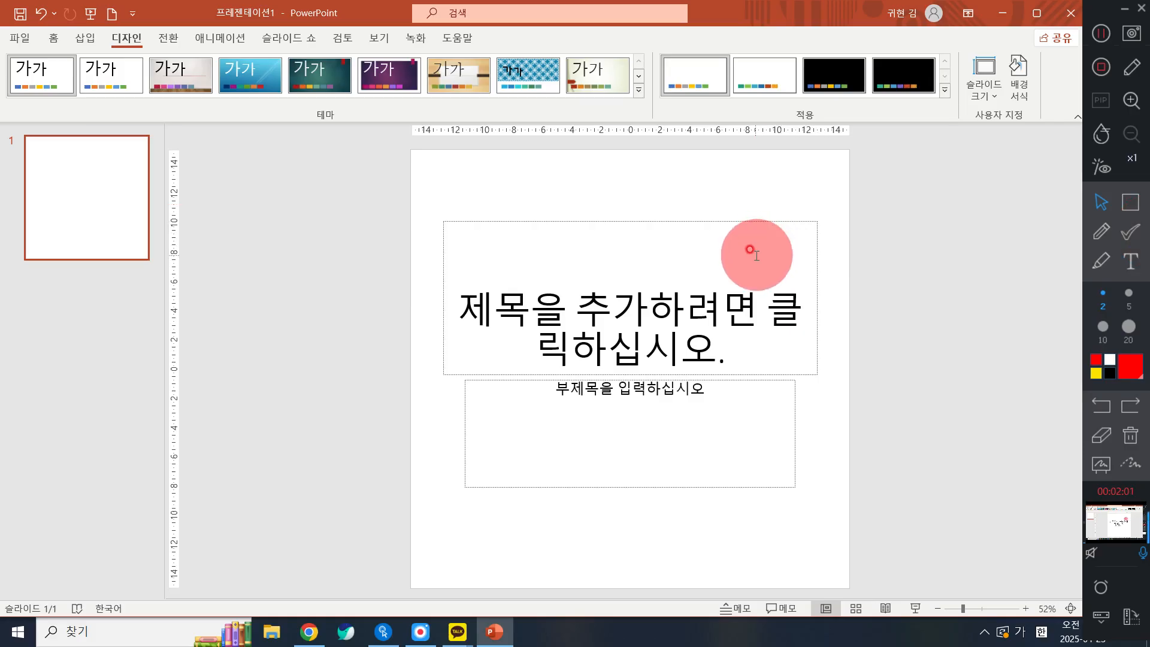
Change the slide's layout to Blank (빈 화면)
left_click(53, 40)
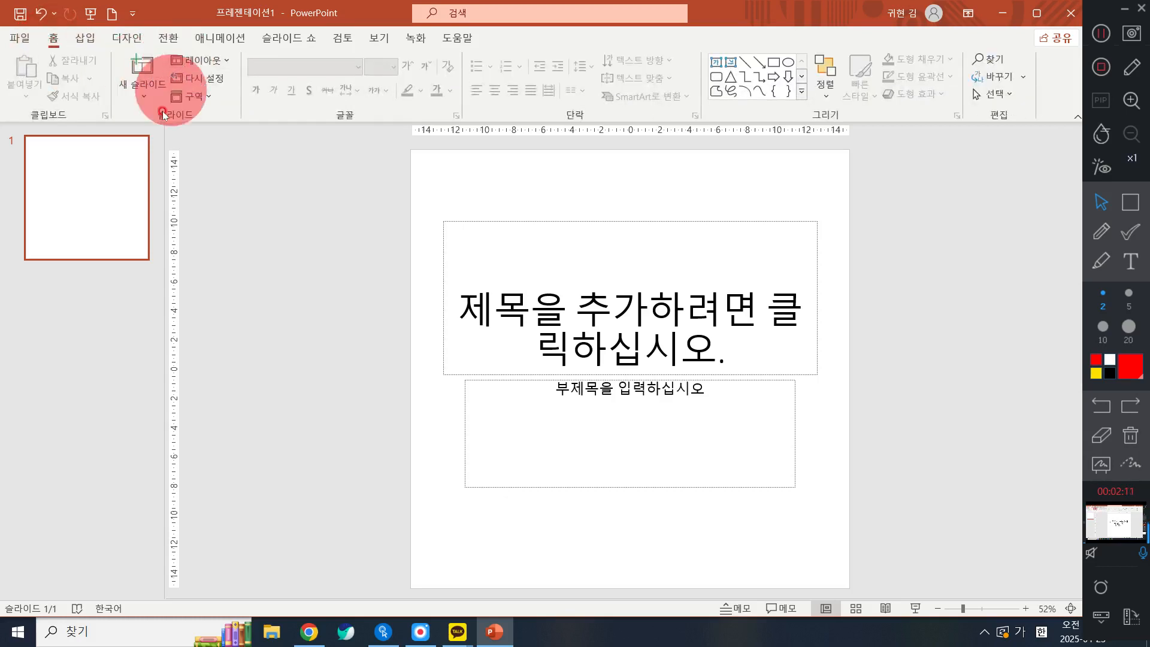
left_click(191, 61)
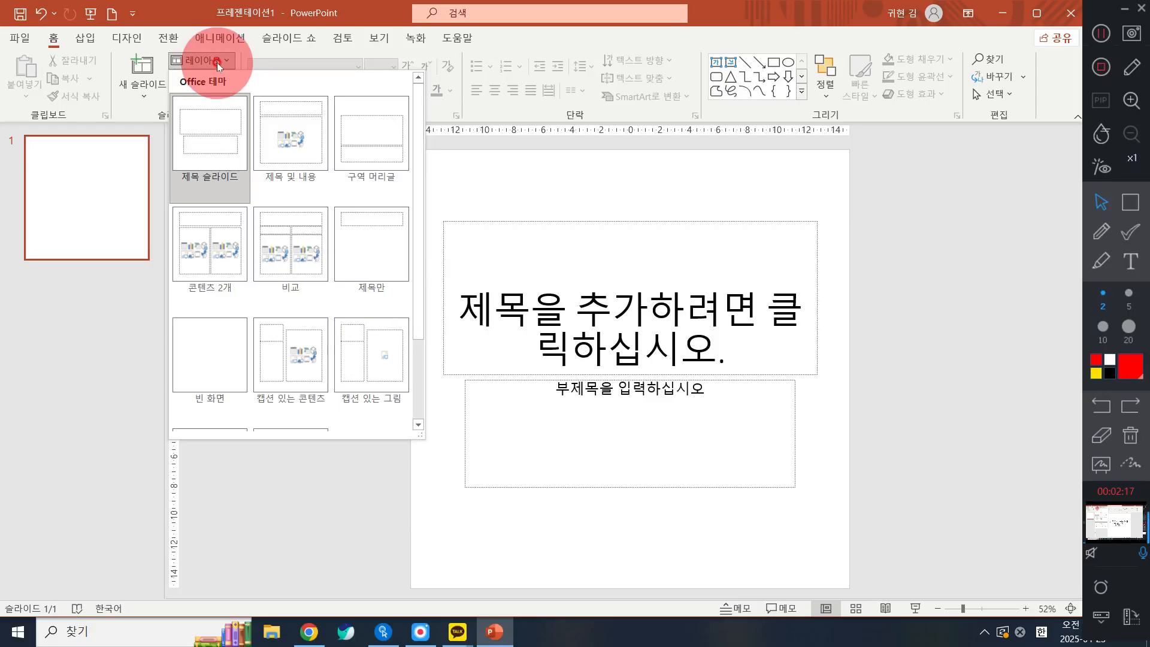
left_click(228, 347)
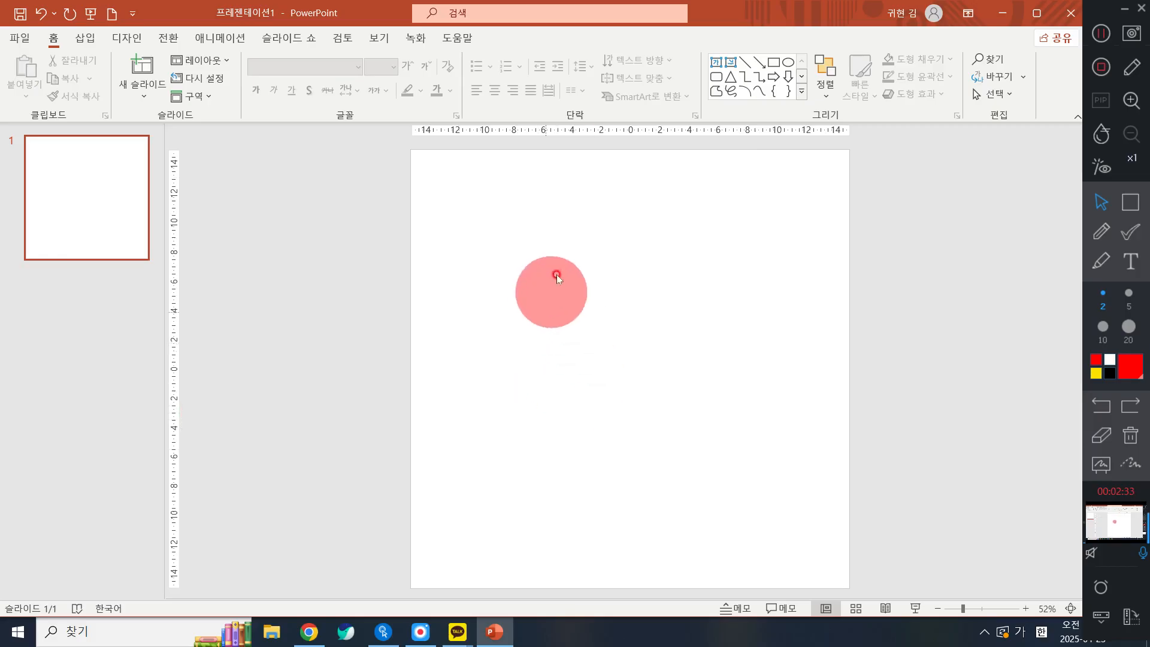
Switch to KakaoTalk, enlarge the sample card news cover image in the chat to examine its design, and return to PowerPoint
left_click(456, 641)
left_click(496, 572)
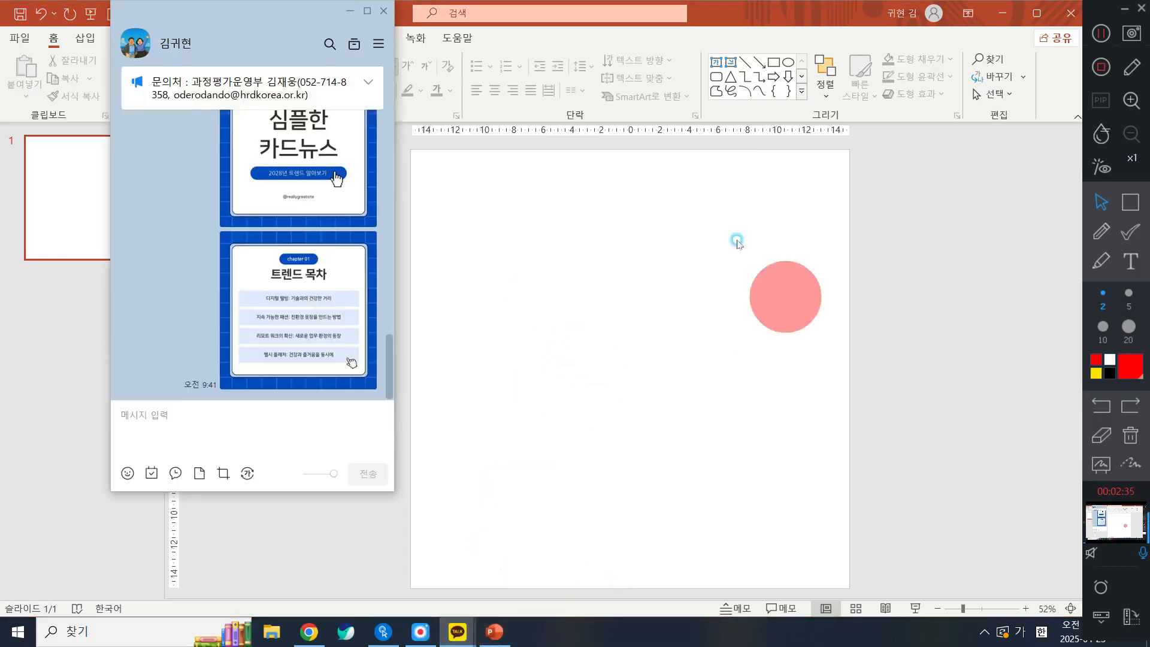
left_click(362, 209)
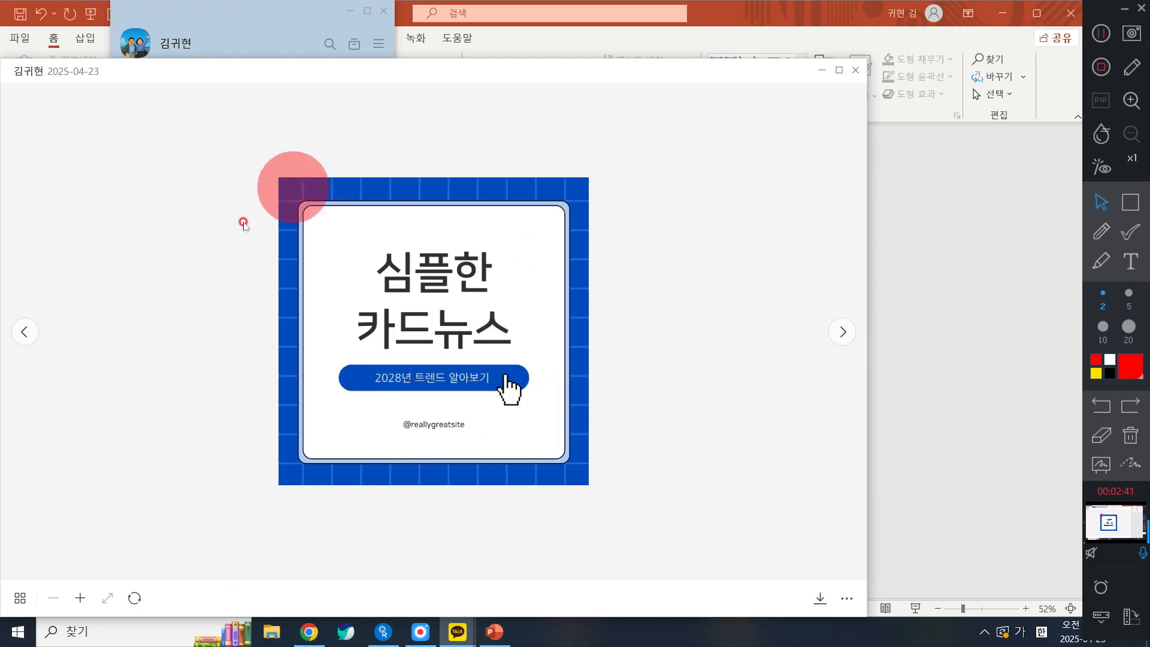
left_click(948, 327)
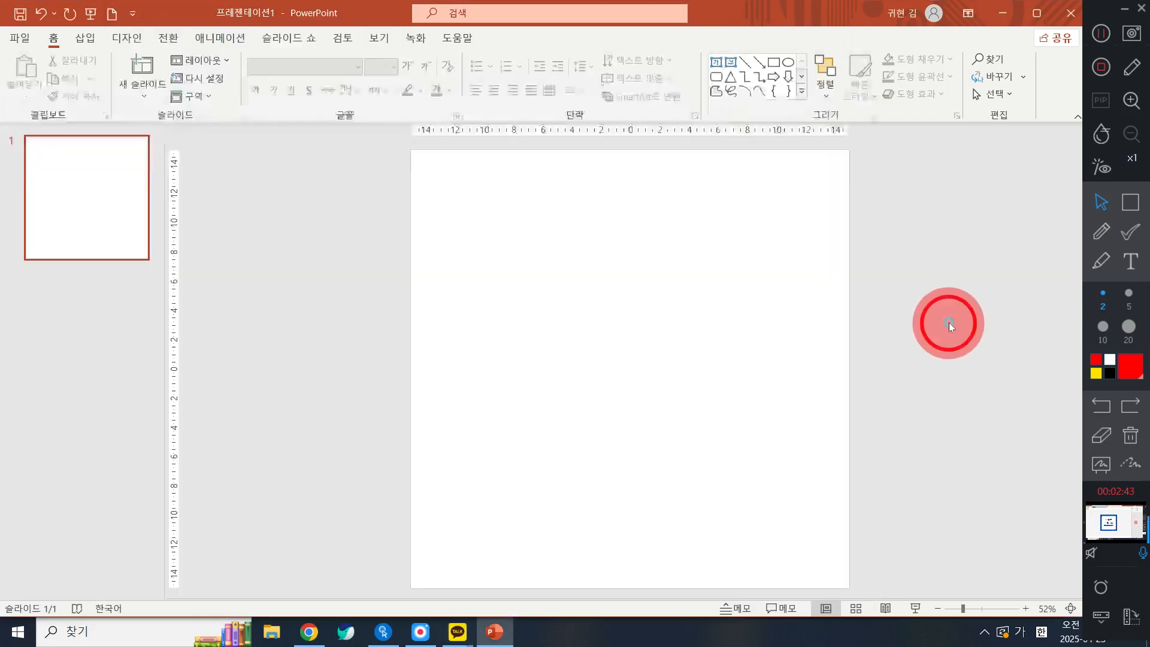
Open the slide's background formatting and change the fill type to pattern fill
right_click(439, 185)
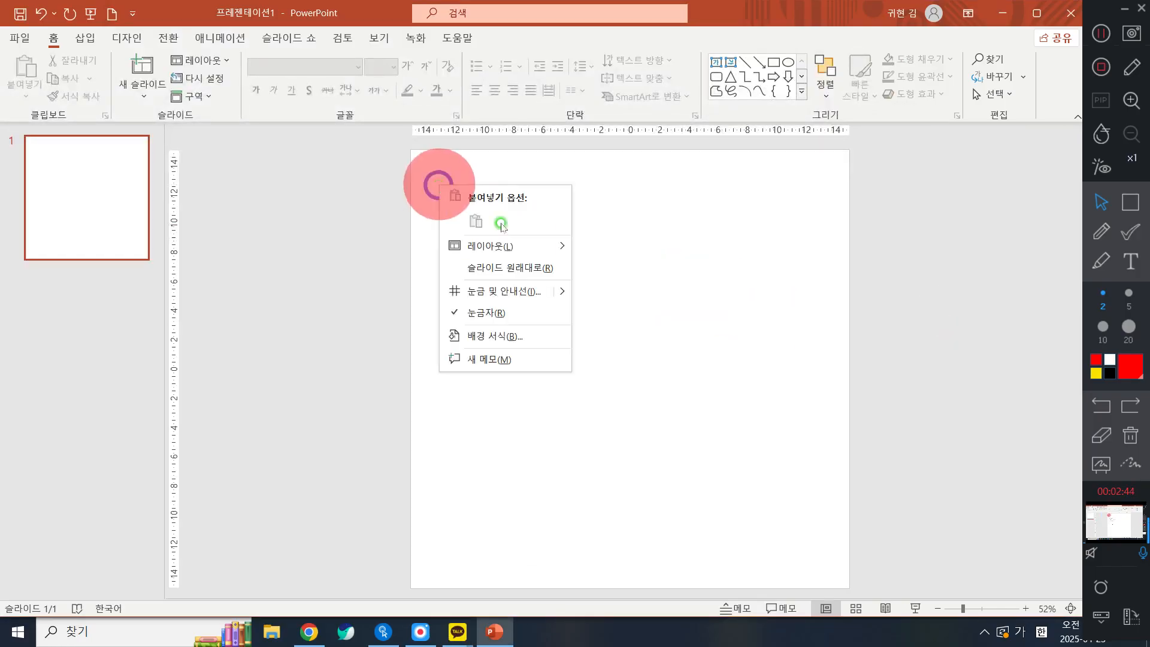
left_click(497, 344)
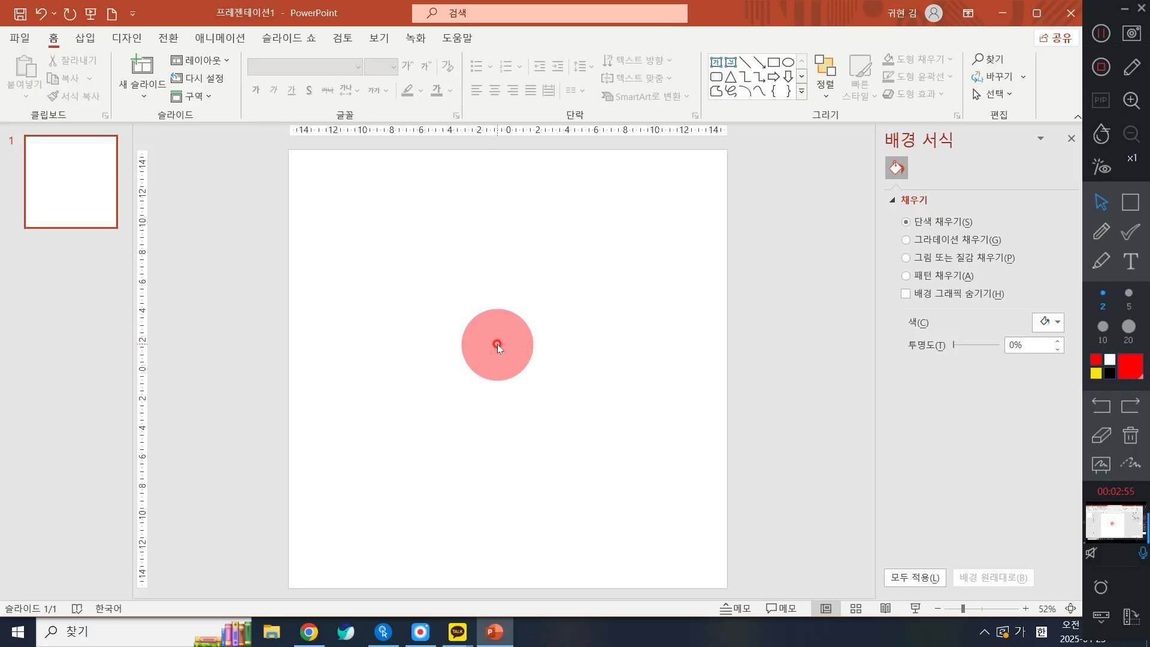
left_click(914, 275)
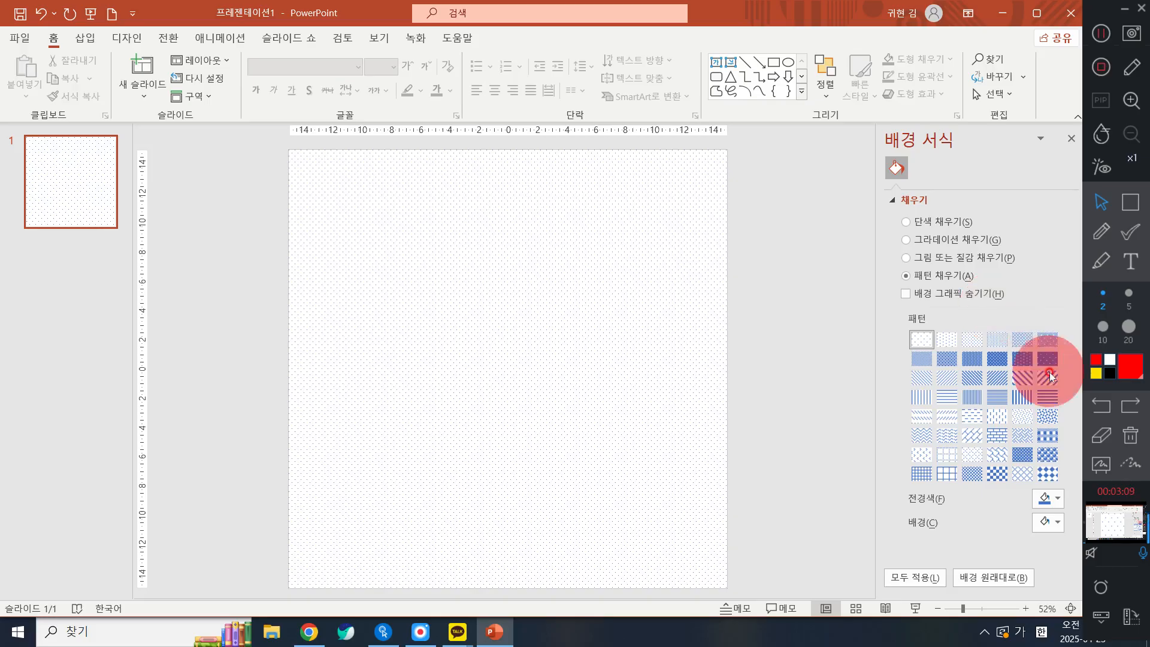
Try the standard blue and a darker theme blue as the background pattern's foreground colour
left_click(1049, 502)
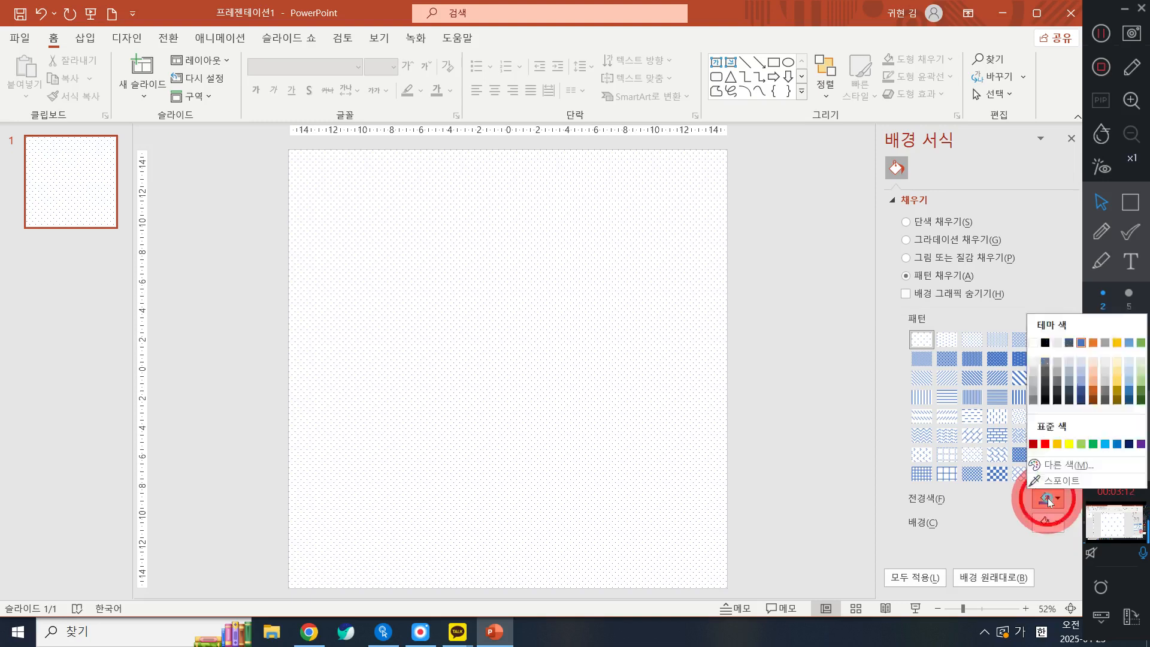
left_click(1117, 444)
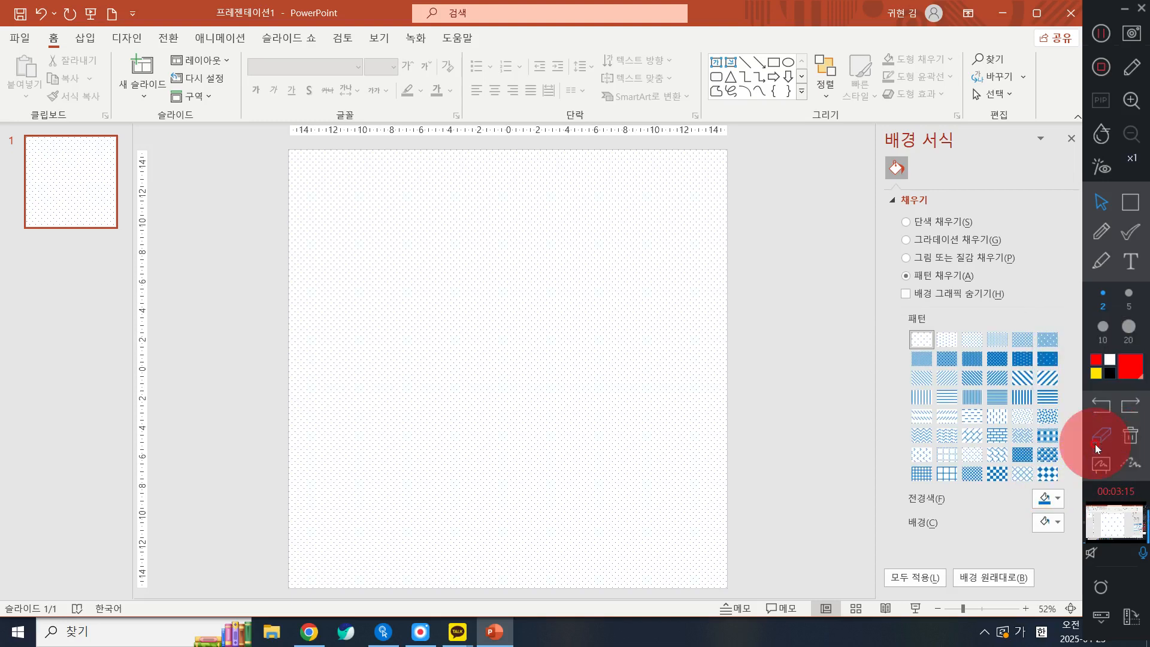
left_click(1046, 500)
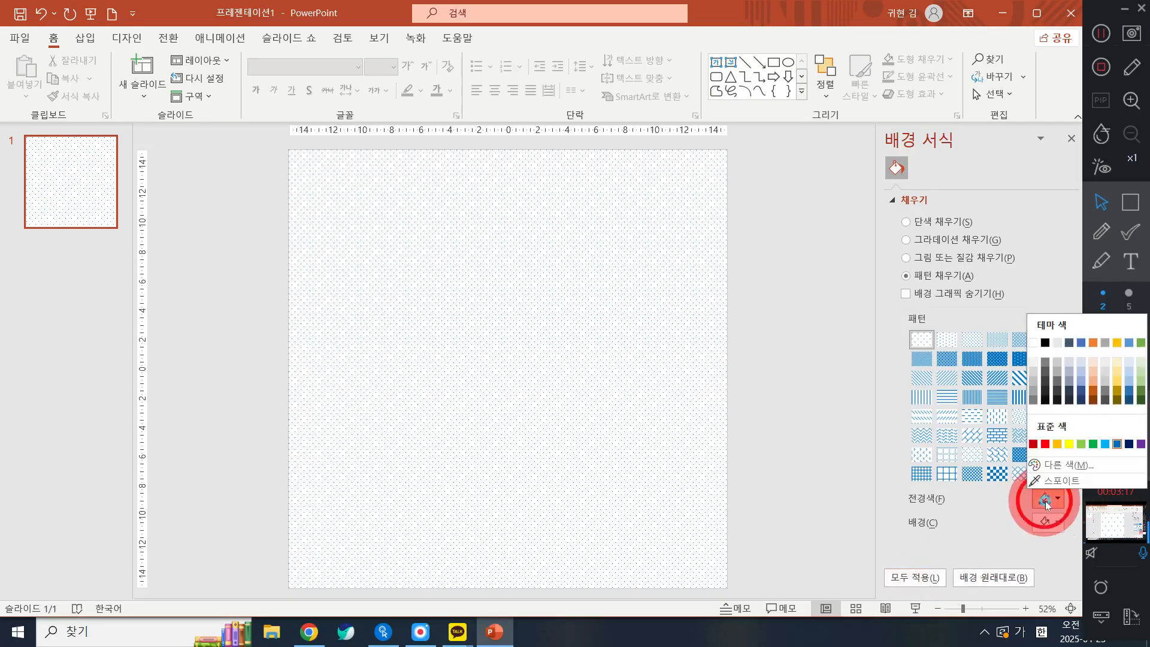
left_click(1081, 390)
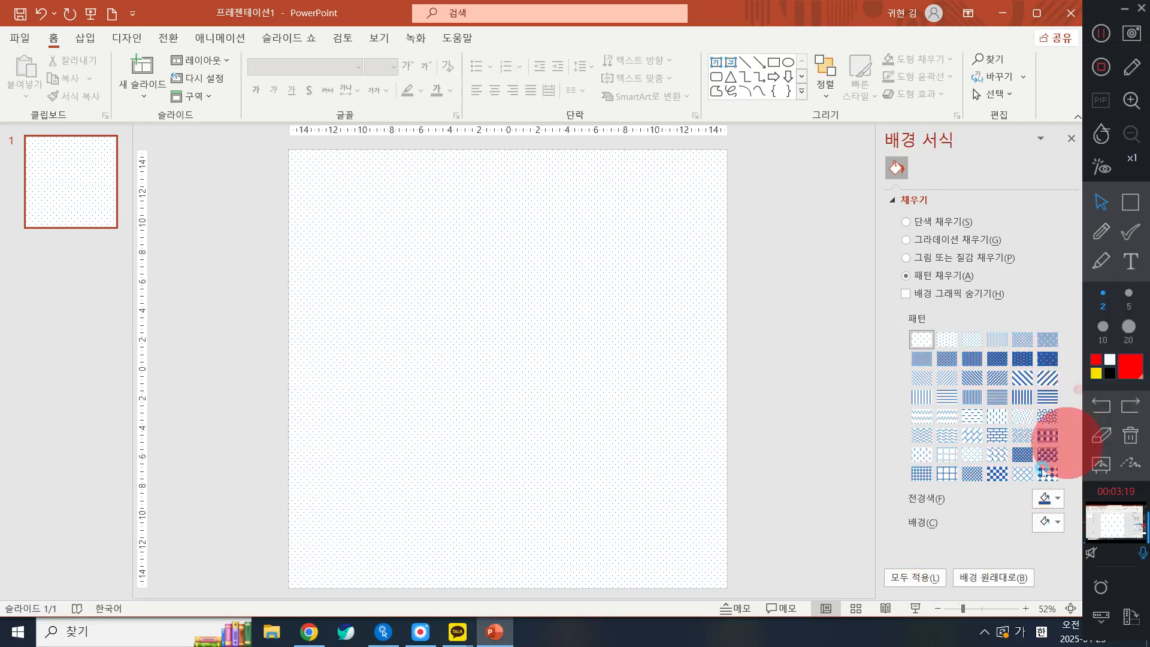
Try a bright blue from the standard colour honeycomb as the background pattern's foreground colour
left_click(1046, 499)
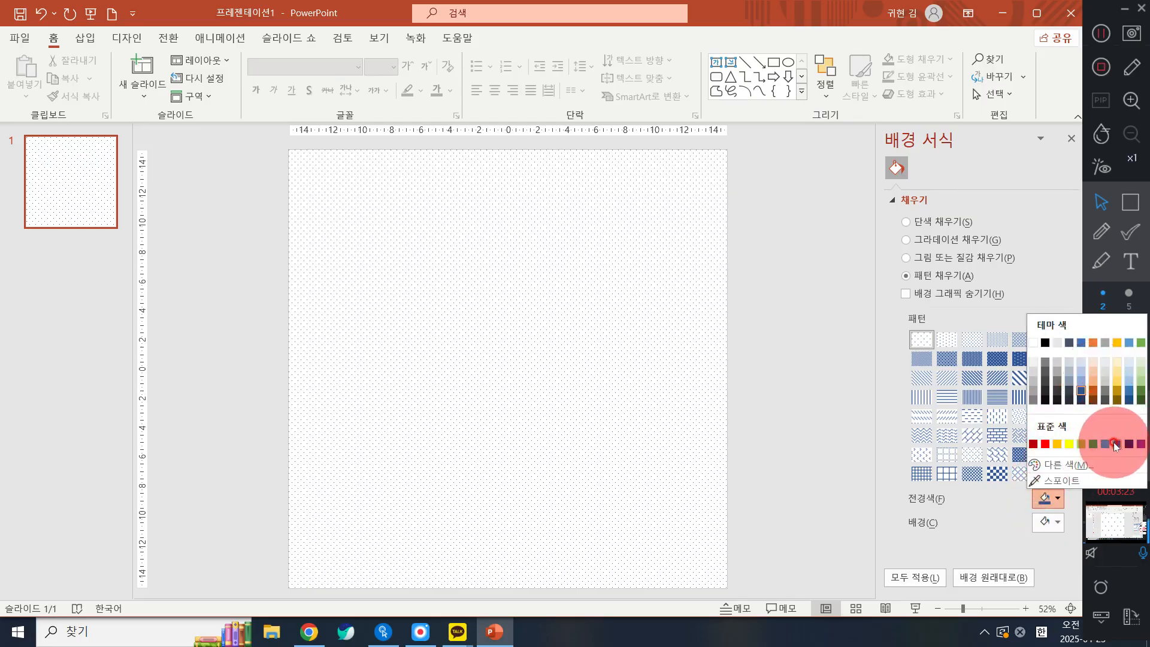
left_click(1087, 465)
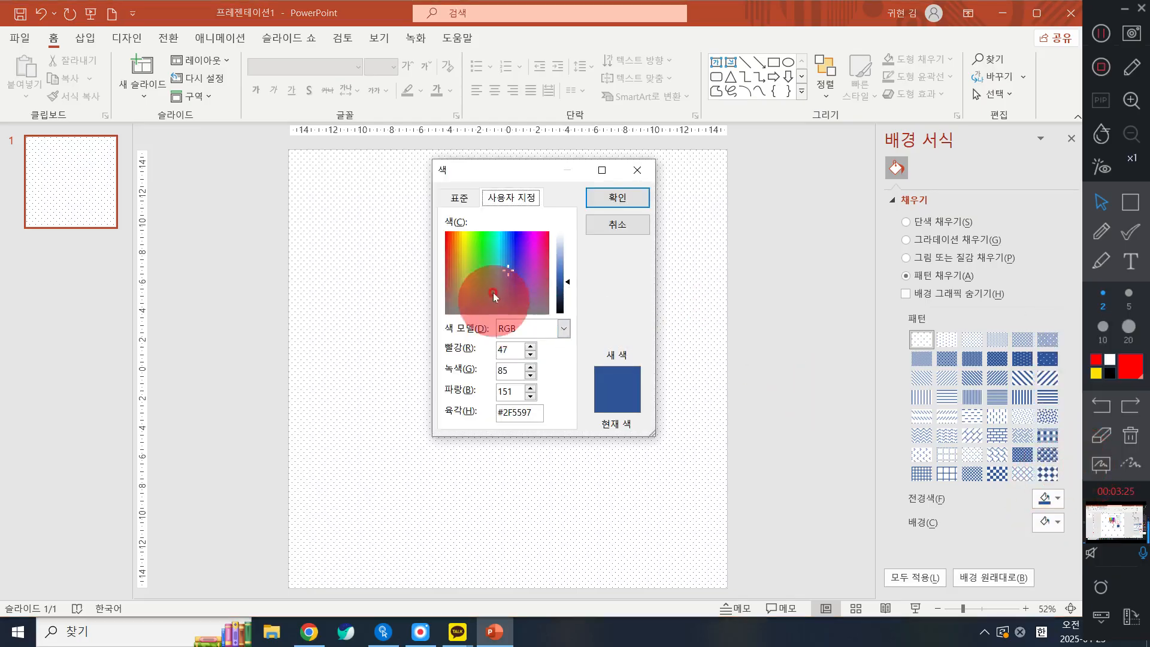
left_click(454, 196)
left_click(509, 252)
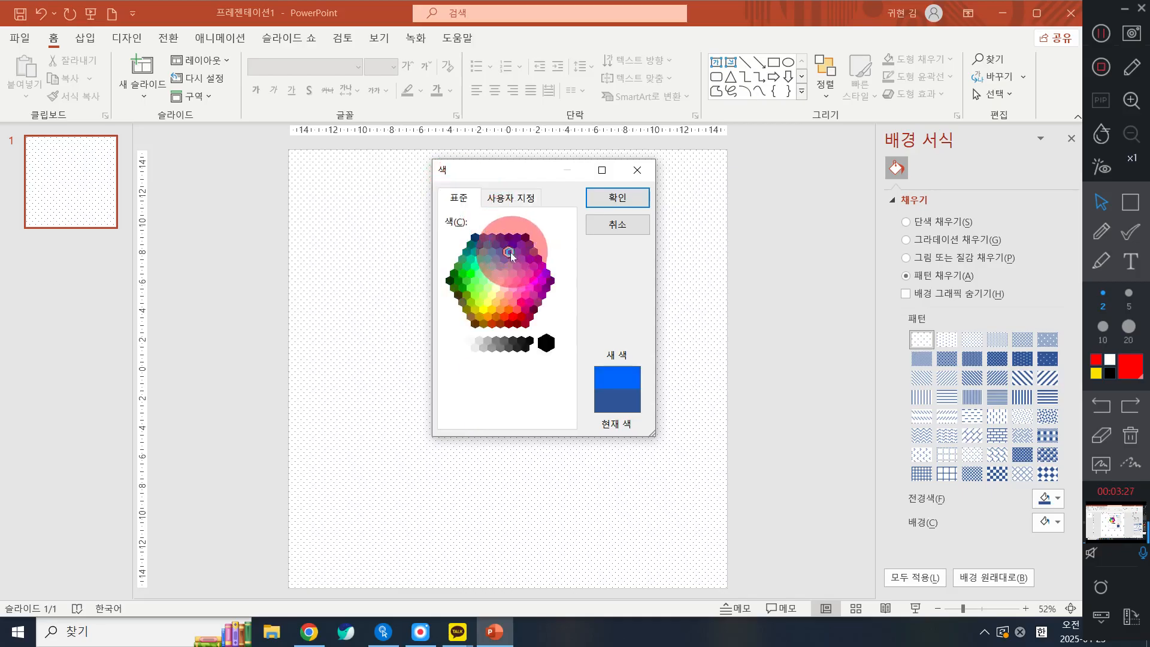
left_click(617, 197)
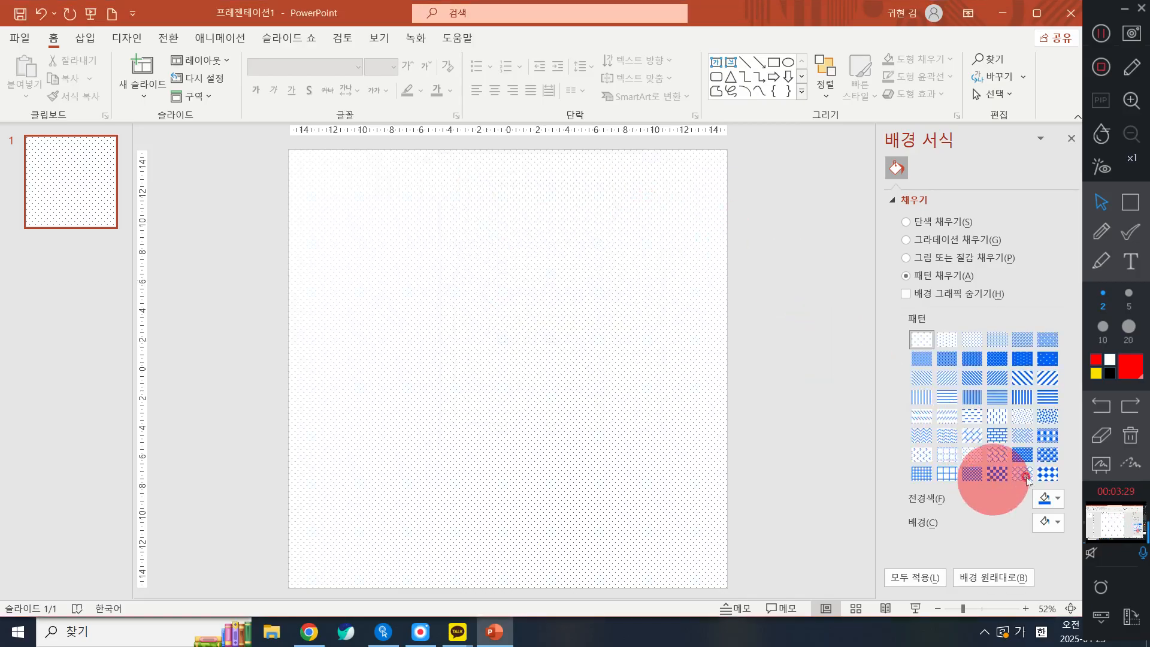
Set the background pattern's foreground colour to a deeper blue from the standard colour honeycomb
left_click(1048, 503)
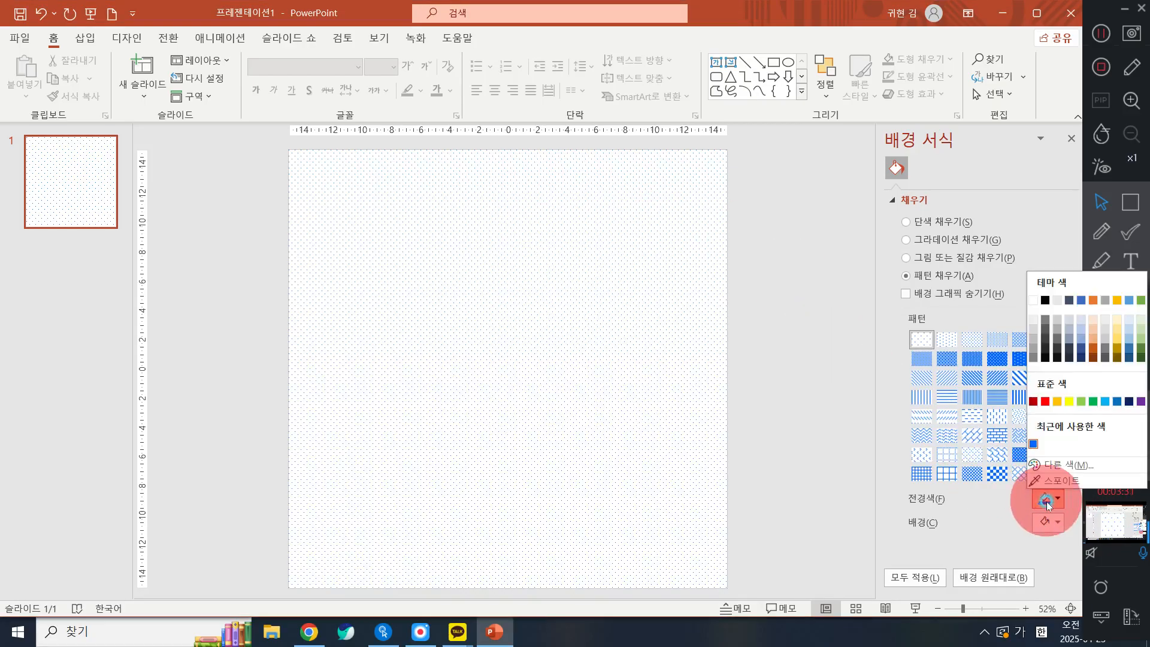
left_click(1069, 465)
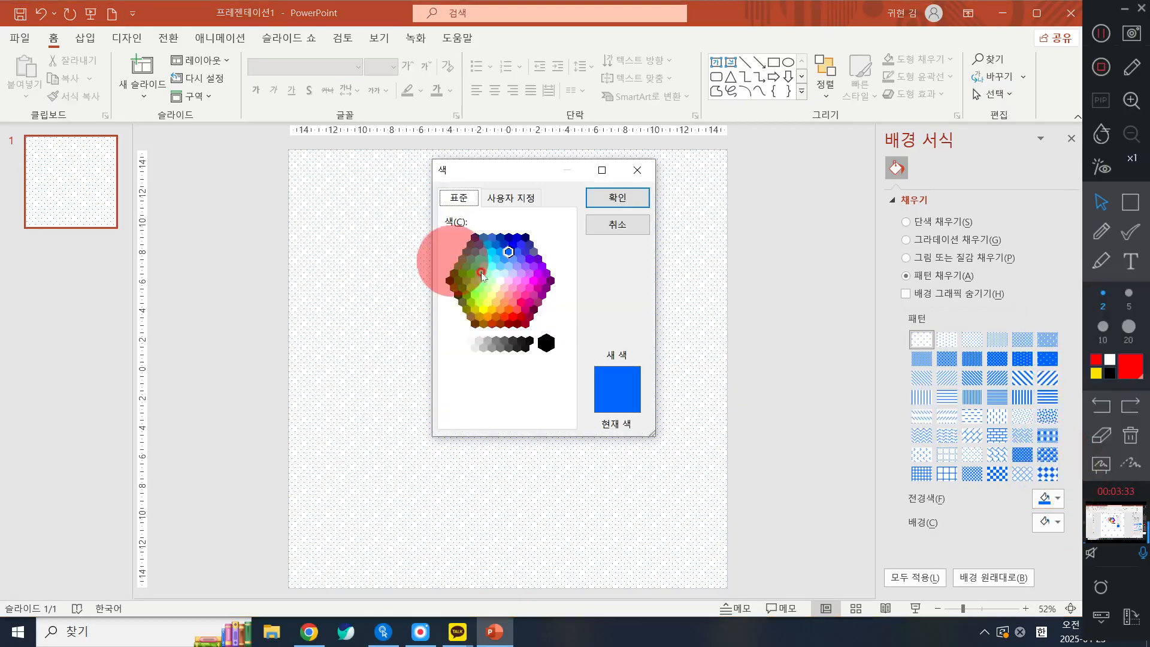
left_click(505, 244)
left_click(617, 197)
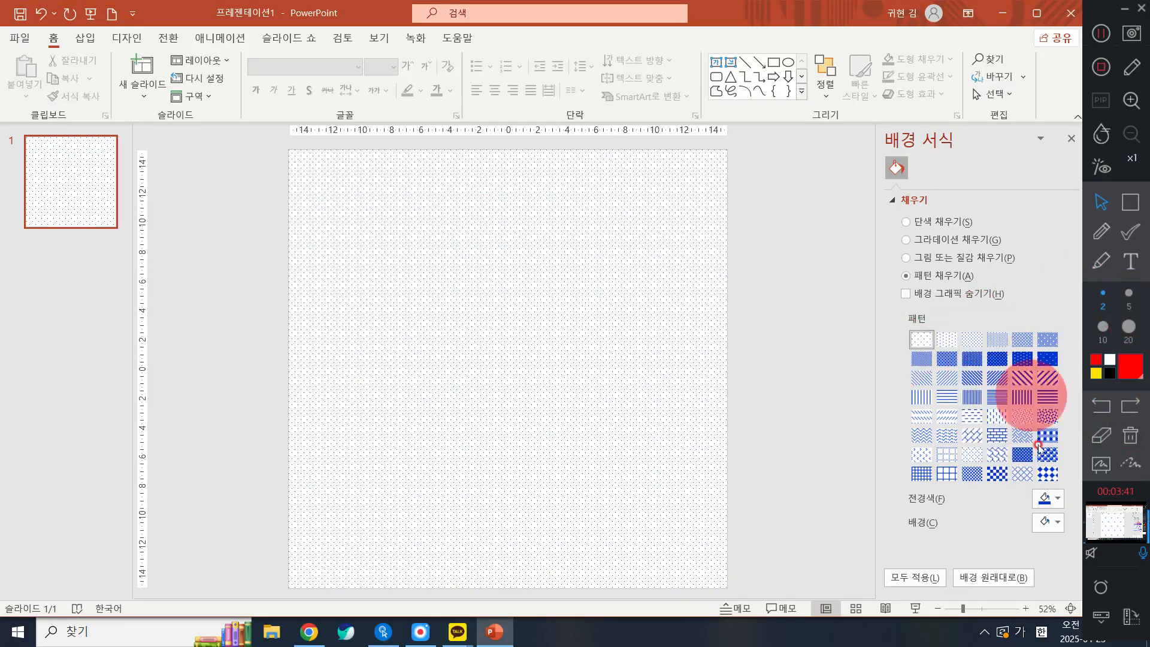
Compare the large grid and small grid patterns on the slide background and settle on the dotted grid pattern
left_click(951, 471)
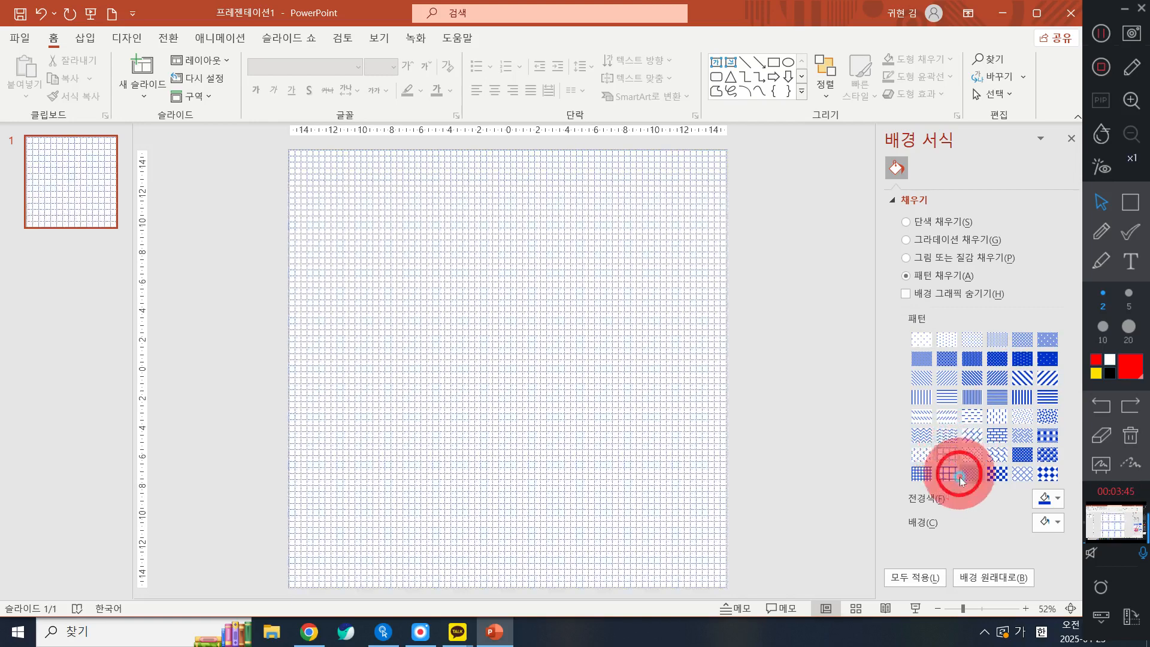
left_click(962, 474)
left_click(942, 473)
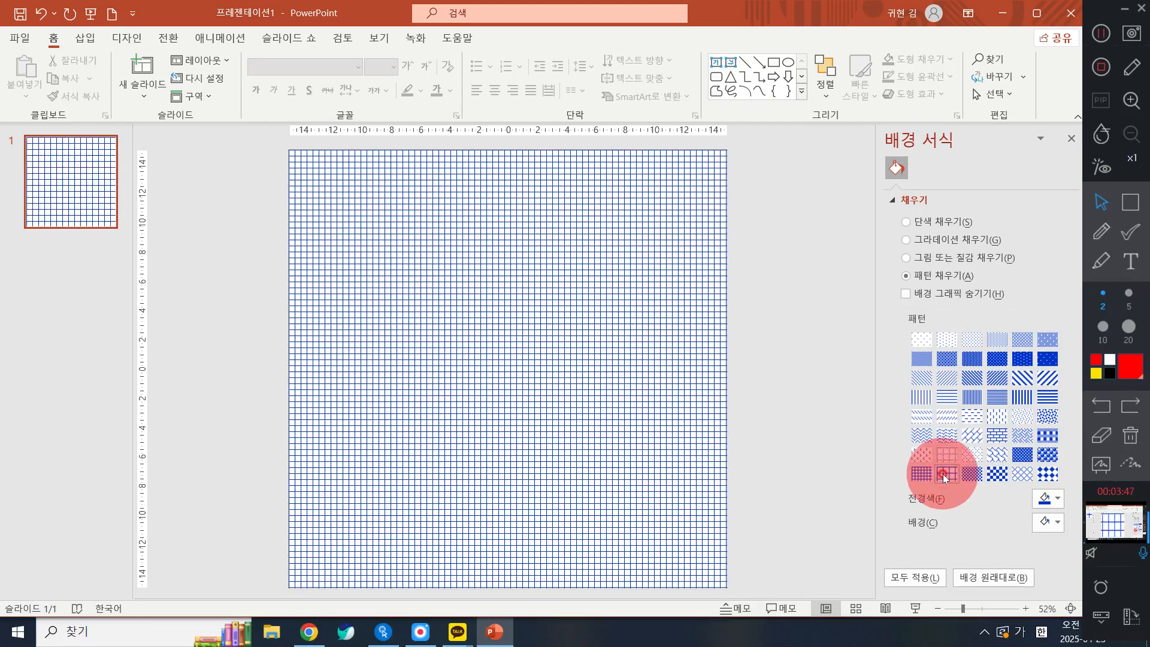
left_click(922, 474)
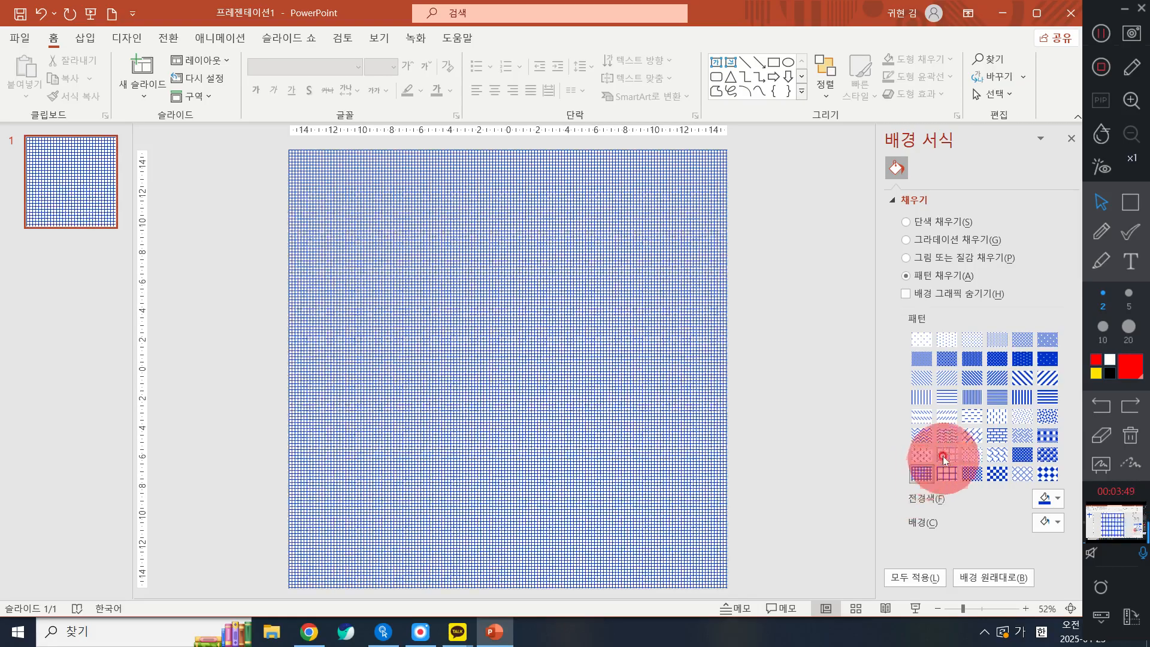
left_click(945, 457)
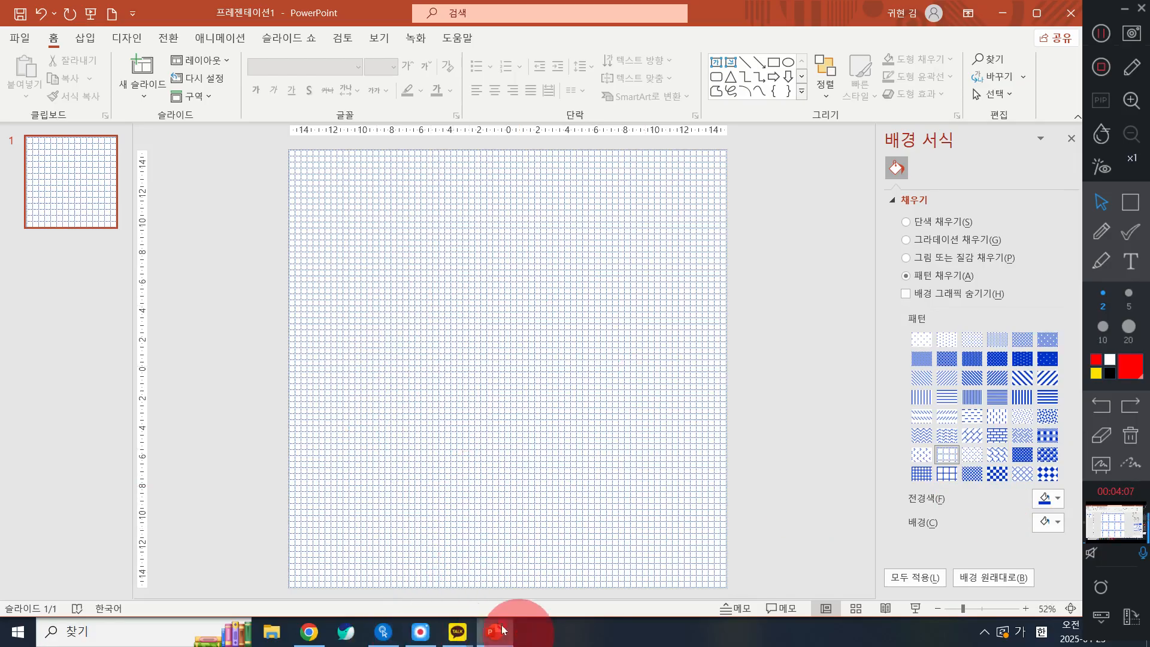
Check the background colour and grid lines of the sample card image in KakaoTalk and return to the PowerPoint slide
mouse_move(457, 630)
left_click(502, 563)
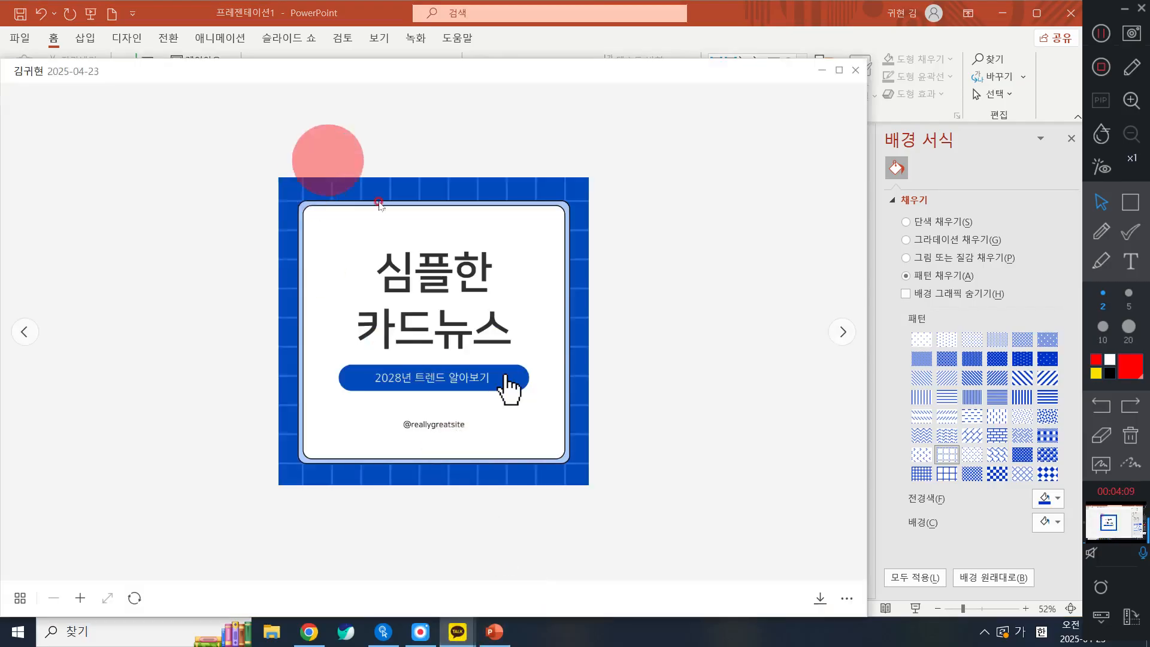
left_click(822, 72)
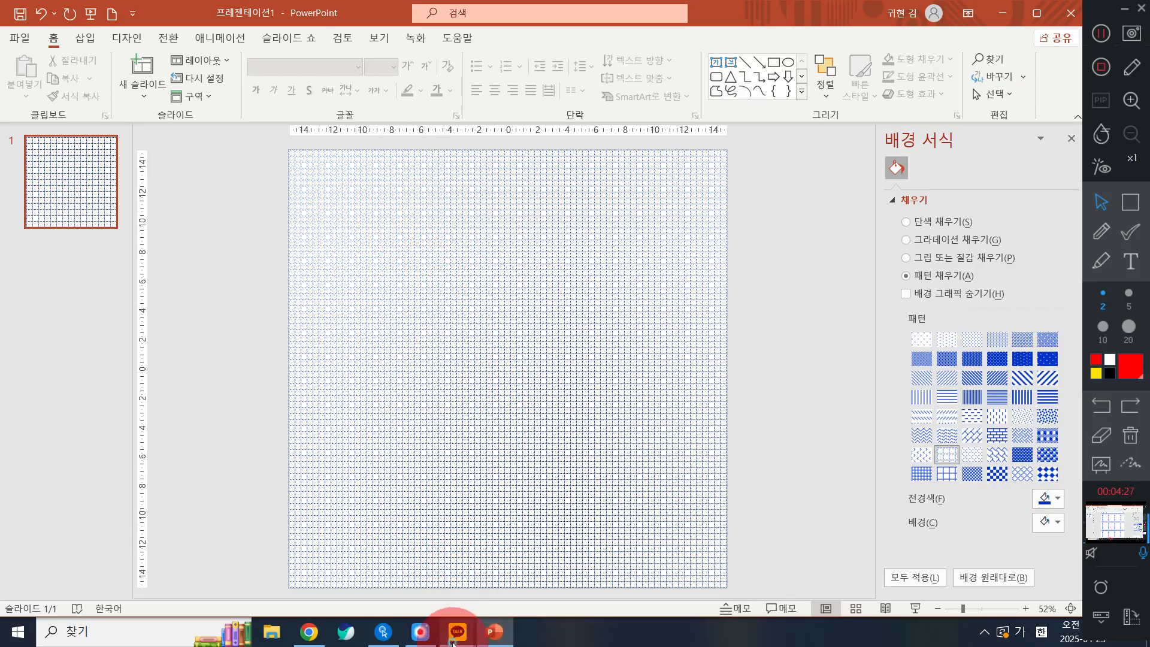
mouse_move(452, 641)
left_click(491, 516)
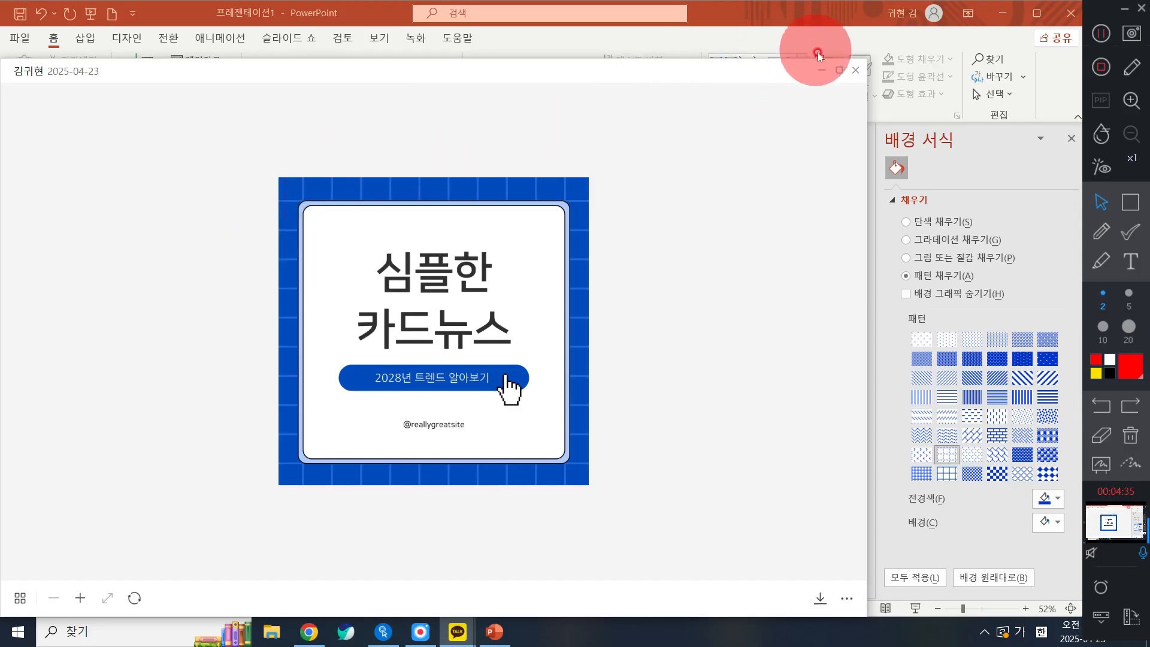
left_click(821, 70)
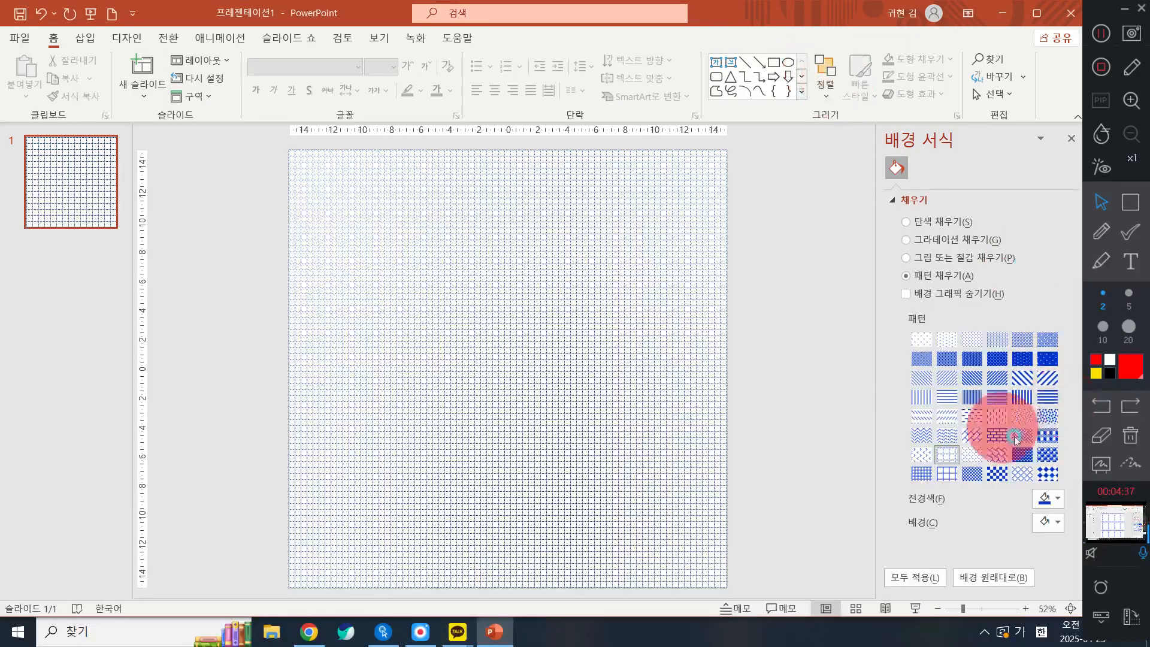
Try the standard blue and the recently used bright blue as the pattern's background colour
left_click(1057, 526)
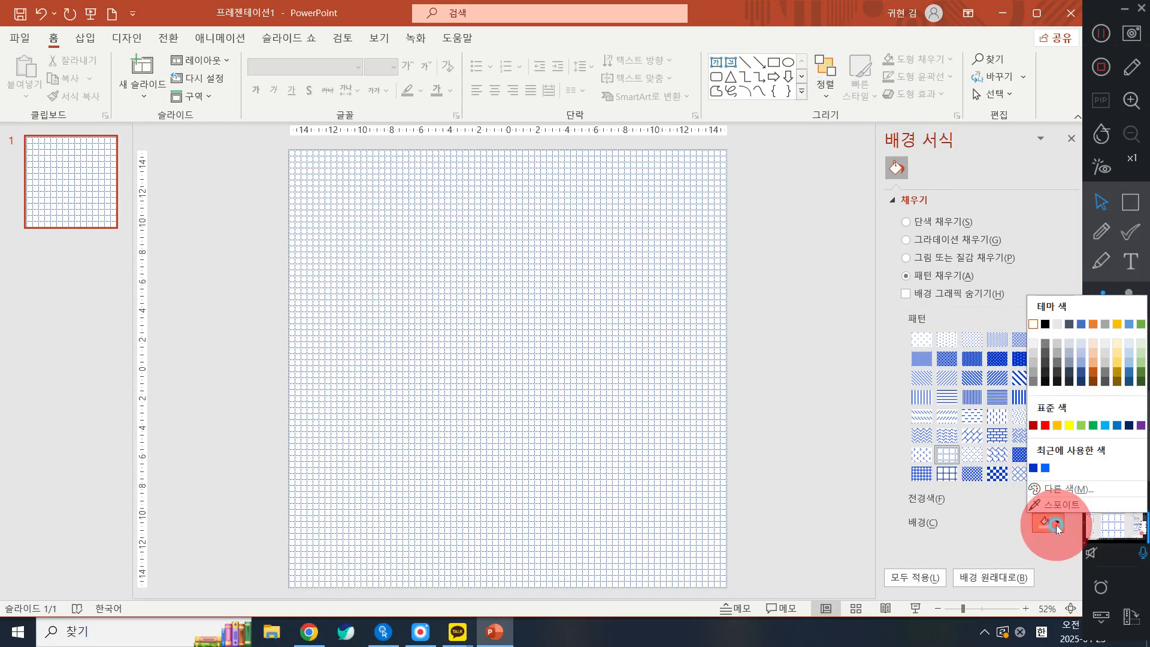
left_click(1107, 426)
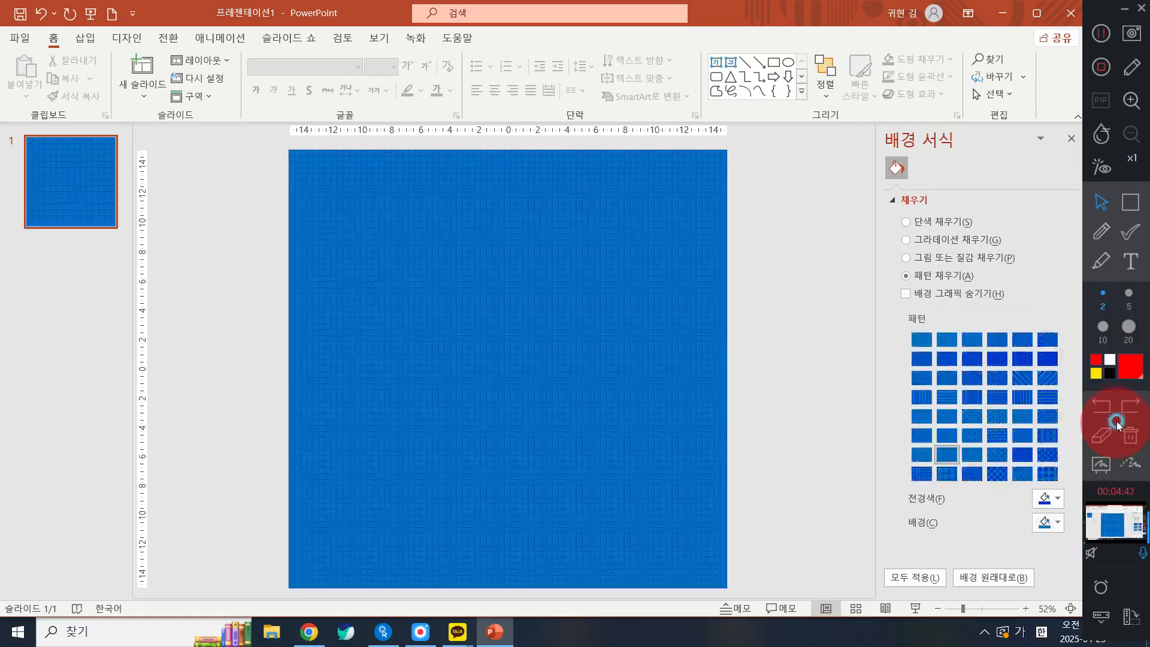
left_click(1056, 497)
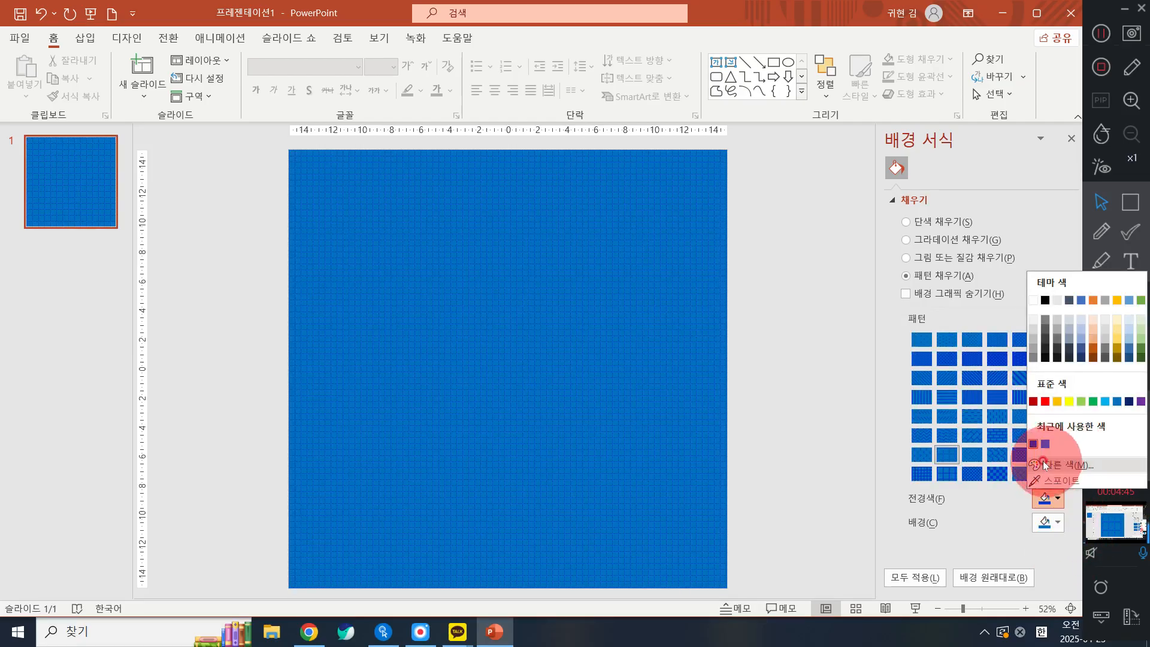
left_click(1053, 521)
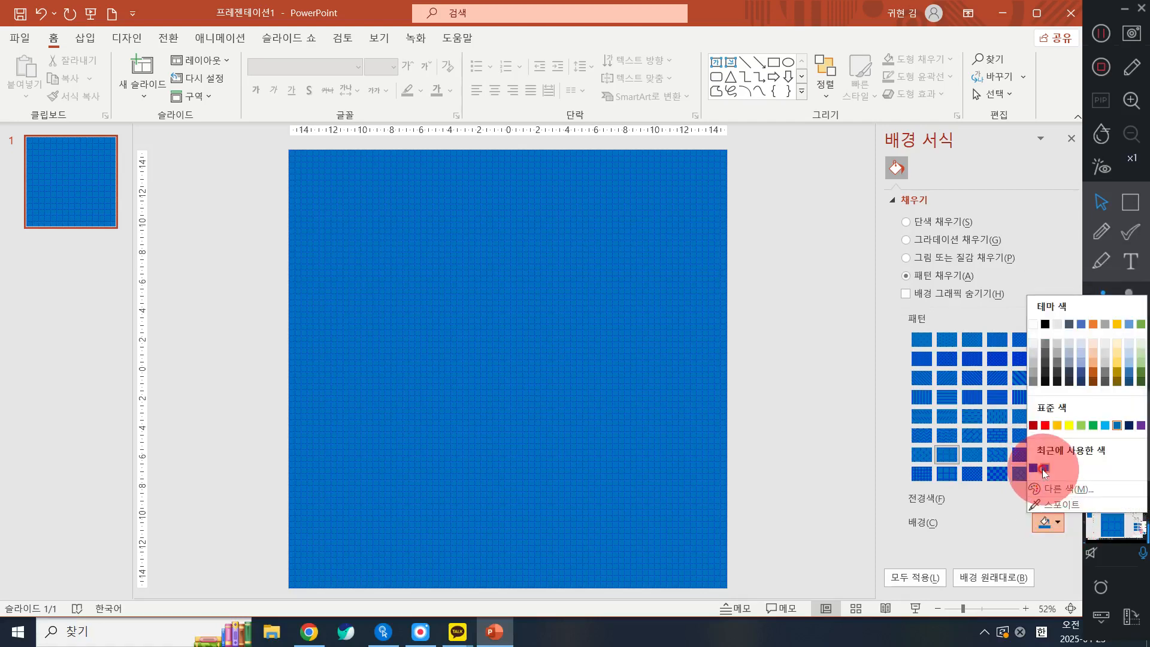
left_click(1045, 467)
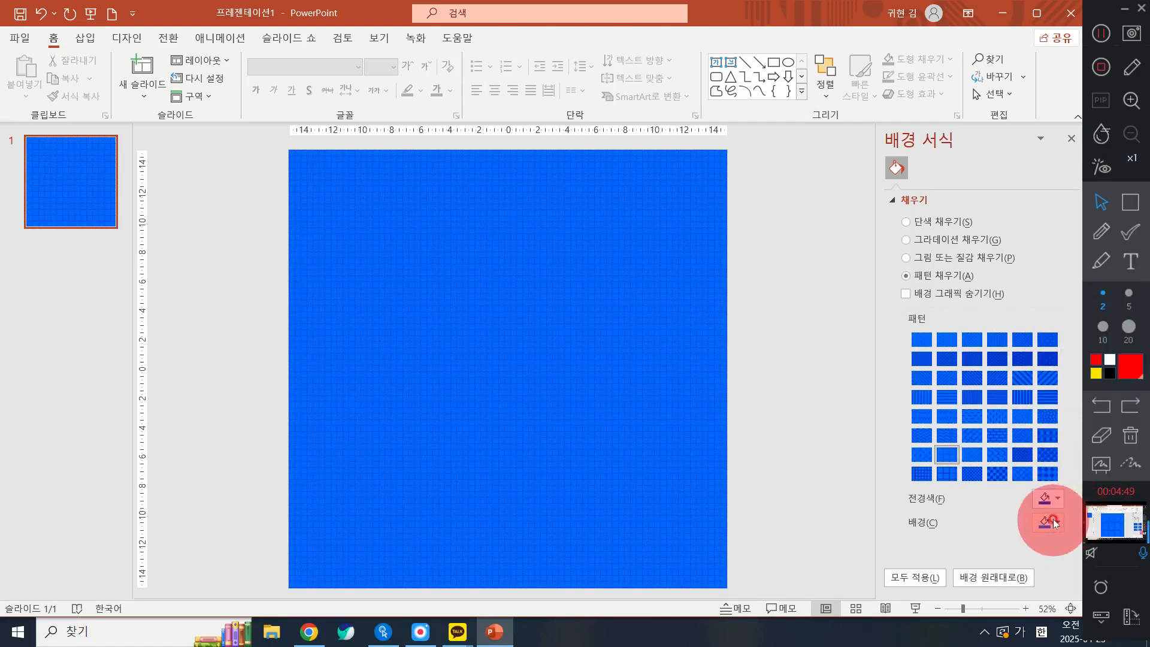
Try the recently used deeper blue as the pattern's background colour with the standard light blue as its foreground colour
left_click(1057, 523)
left_click(1046, 470)
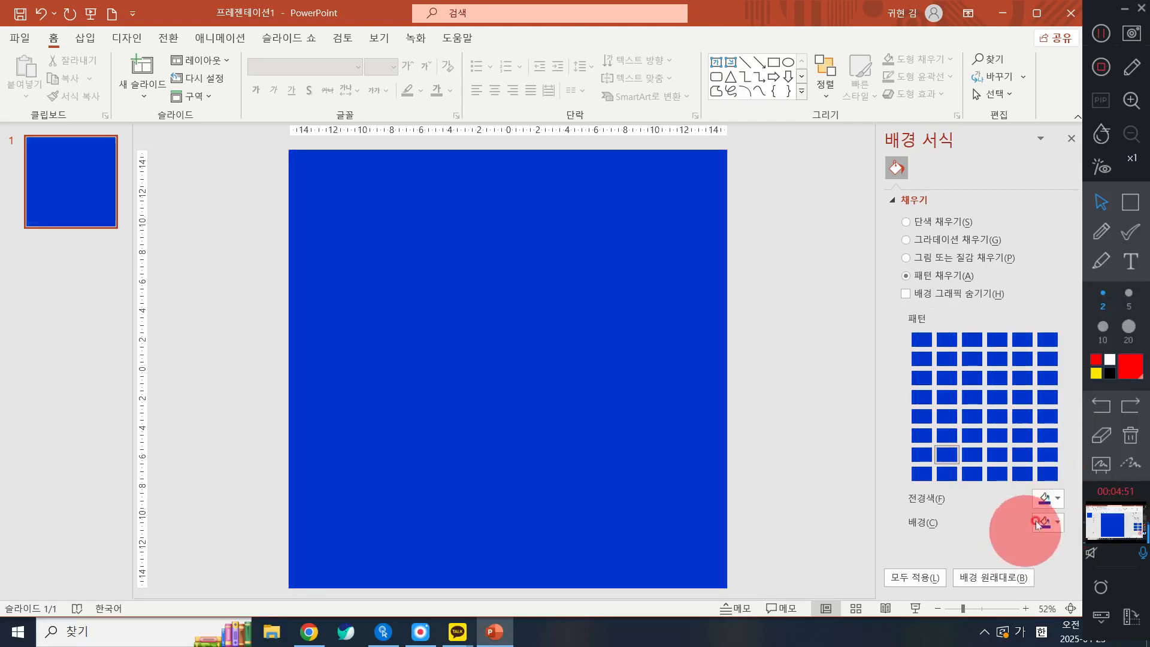
left_click(1045, 499)
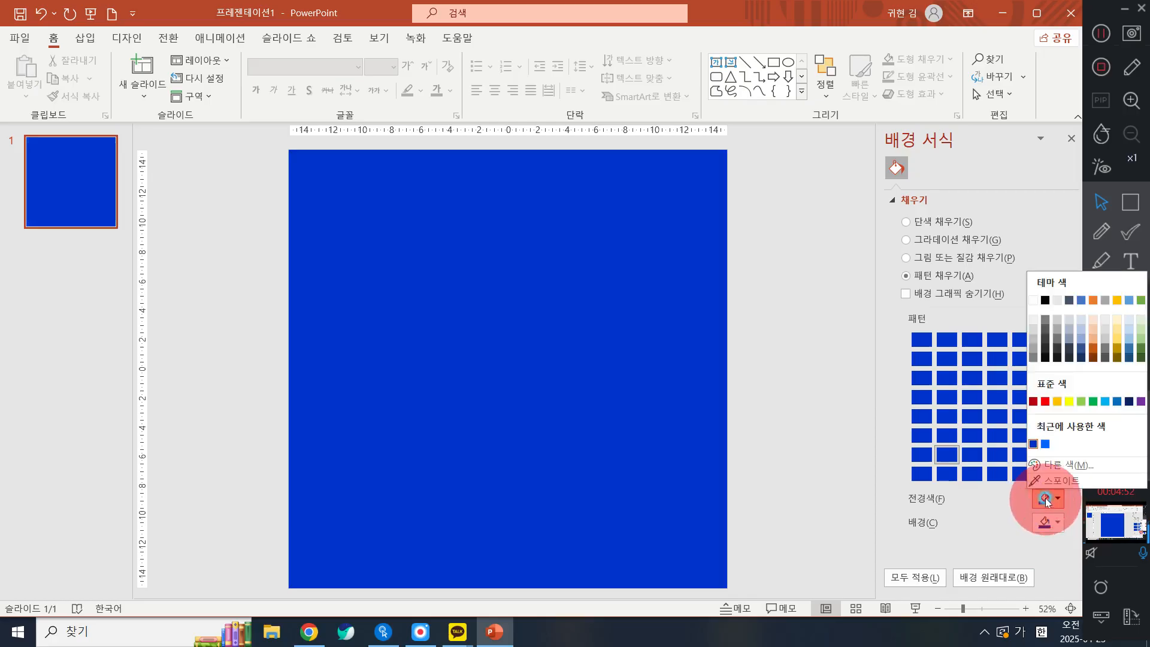
left_click(1106, 402)
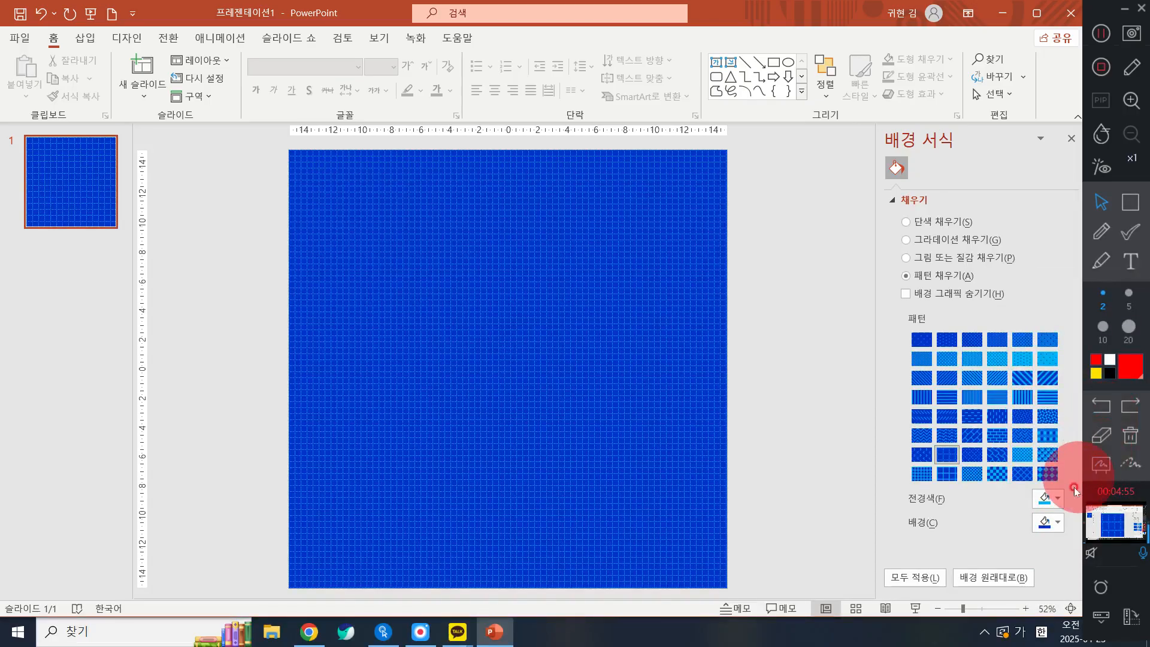
Try the large grid and small grid patterns with the light blue foreground and return to the dotted grid
left_click(1054, 499)
left_click(1053, 500)
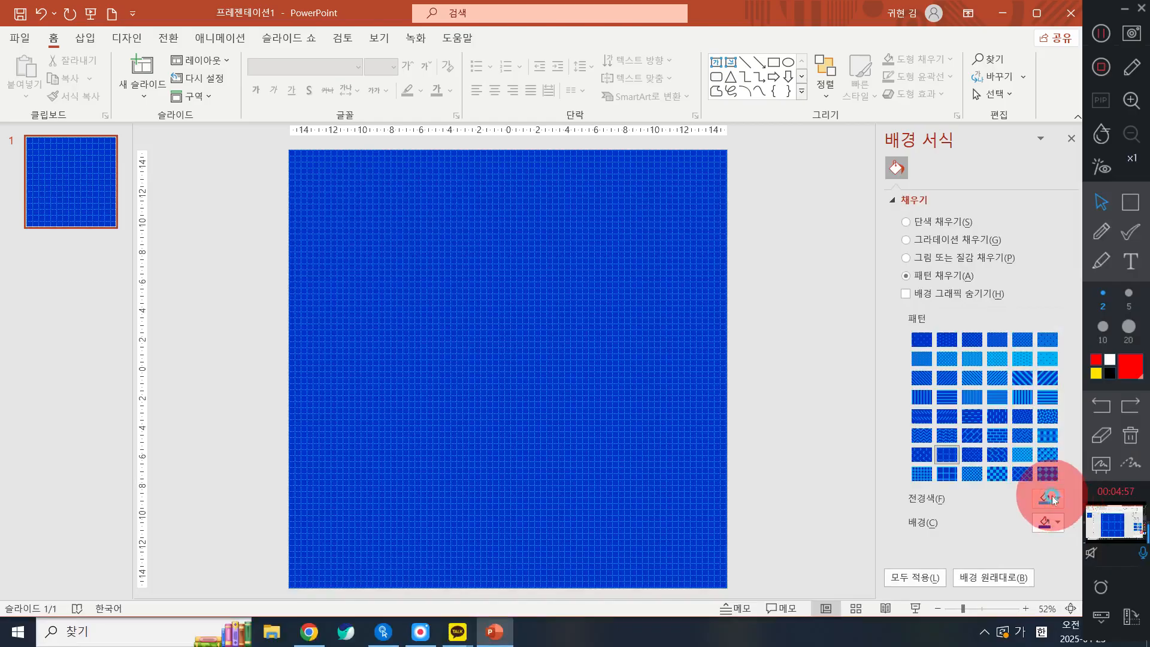
left_click(953, 473)
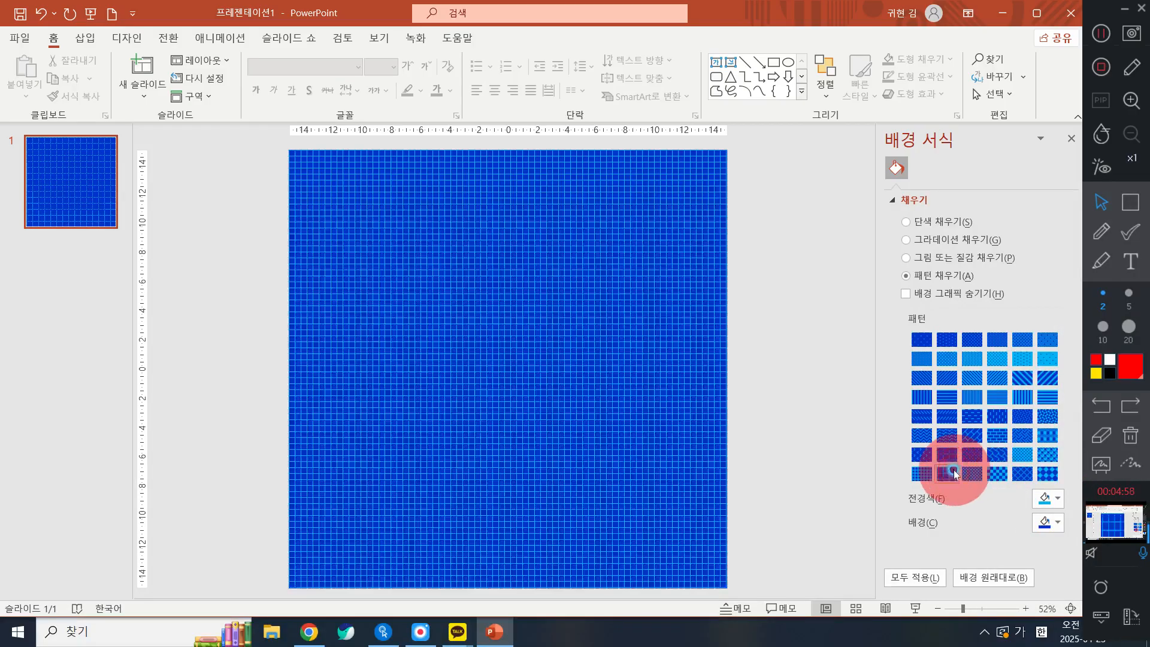
left_click(922, 474)
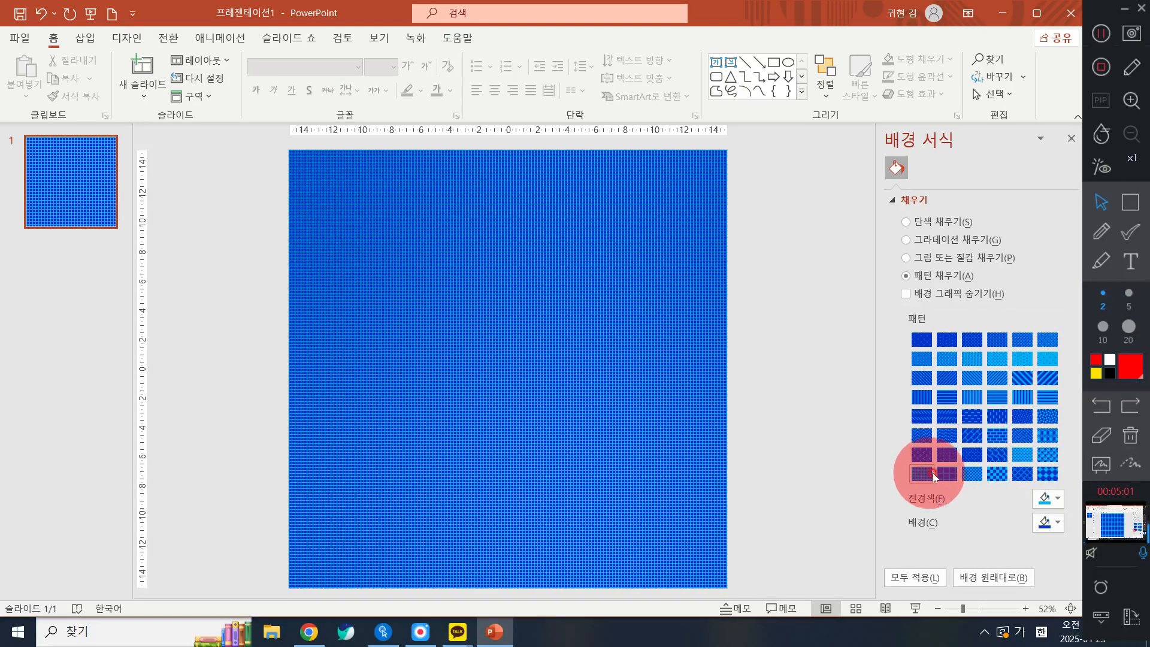
left_click(944, 455)
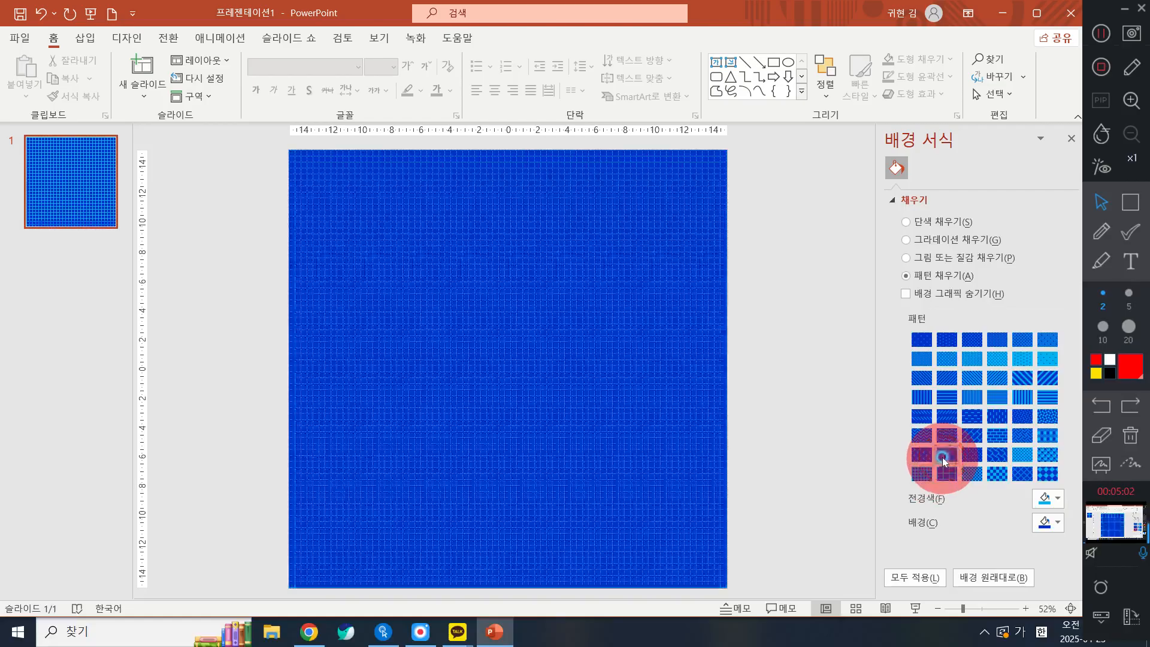
Try the standard blue and the recently used deeper blue as the pattern's foreground colour with a bright blue background colour
left_click(1058, 503)
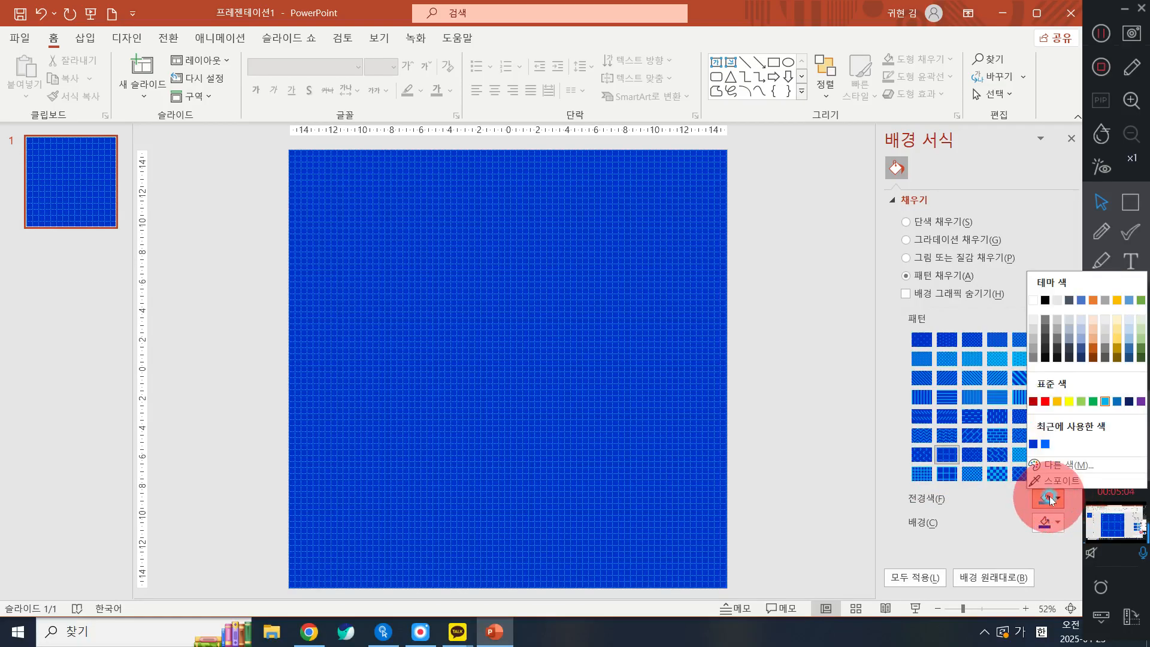
left_click(1121, 402)
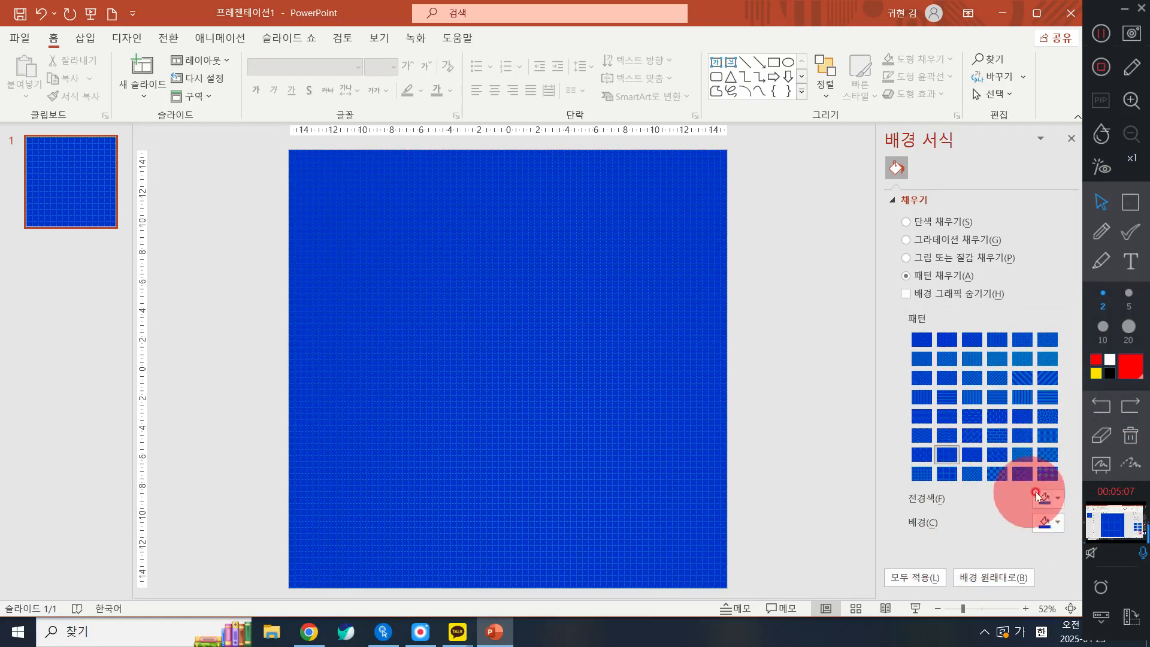
left_click(1051, 526)
left_click(1051, 526)
left_click(1051, 526)
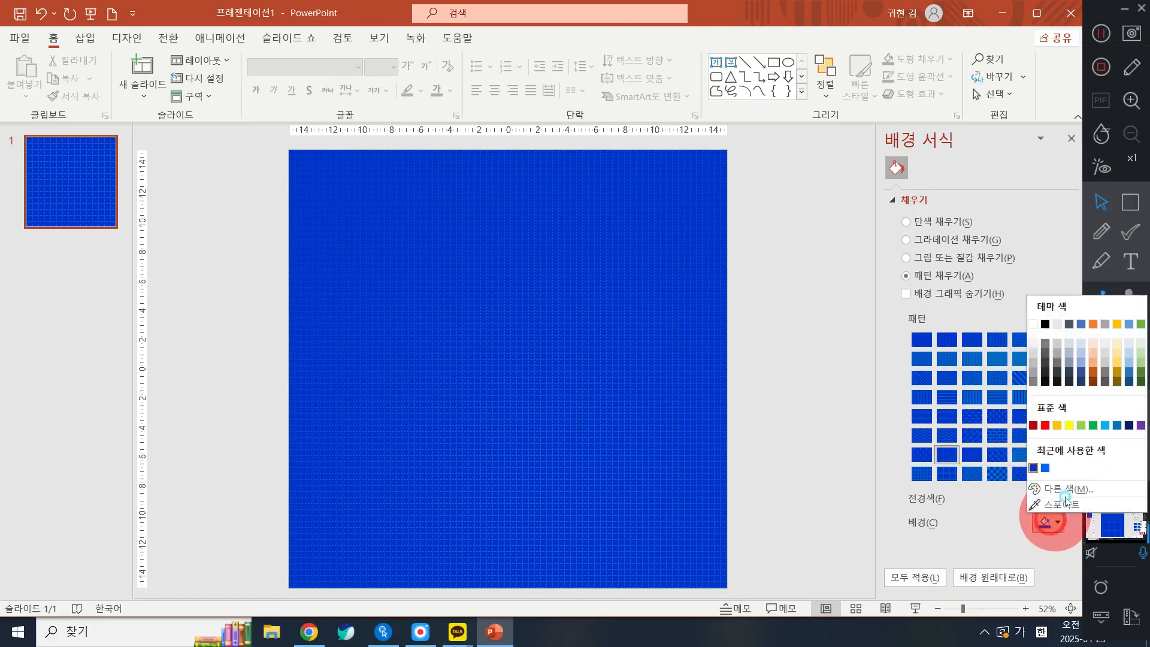
left_click(1046, 468)
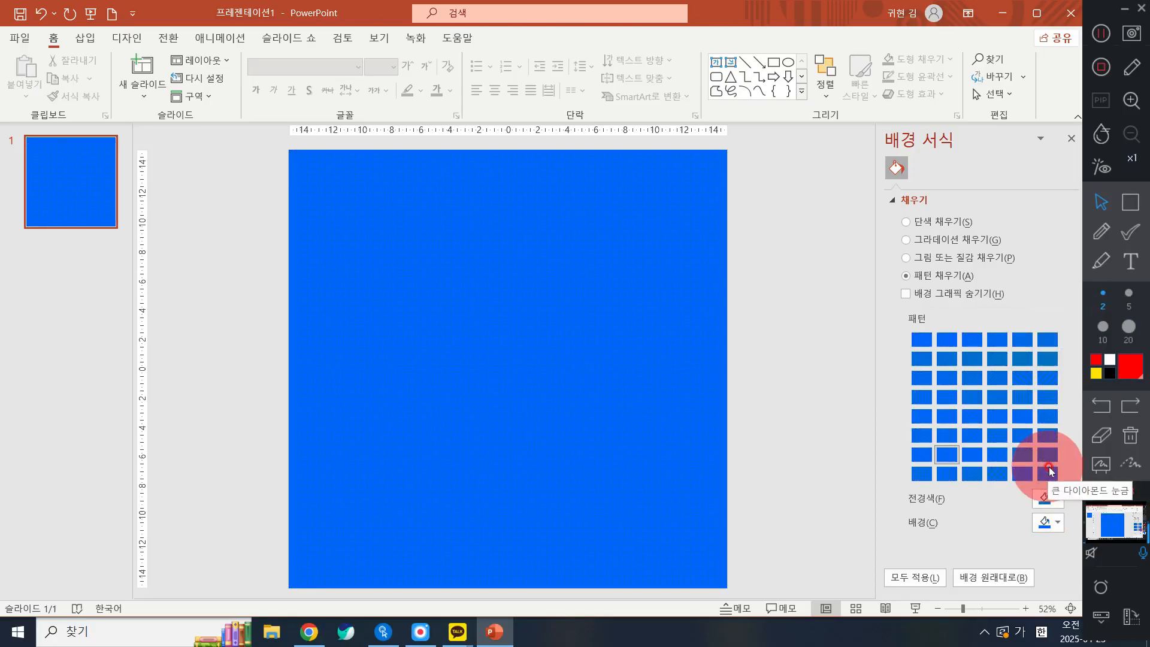
left_click(1047, 500)
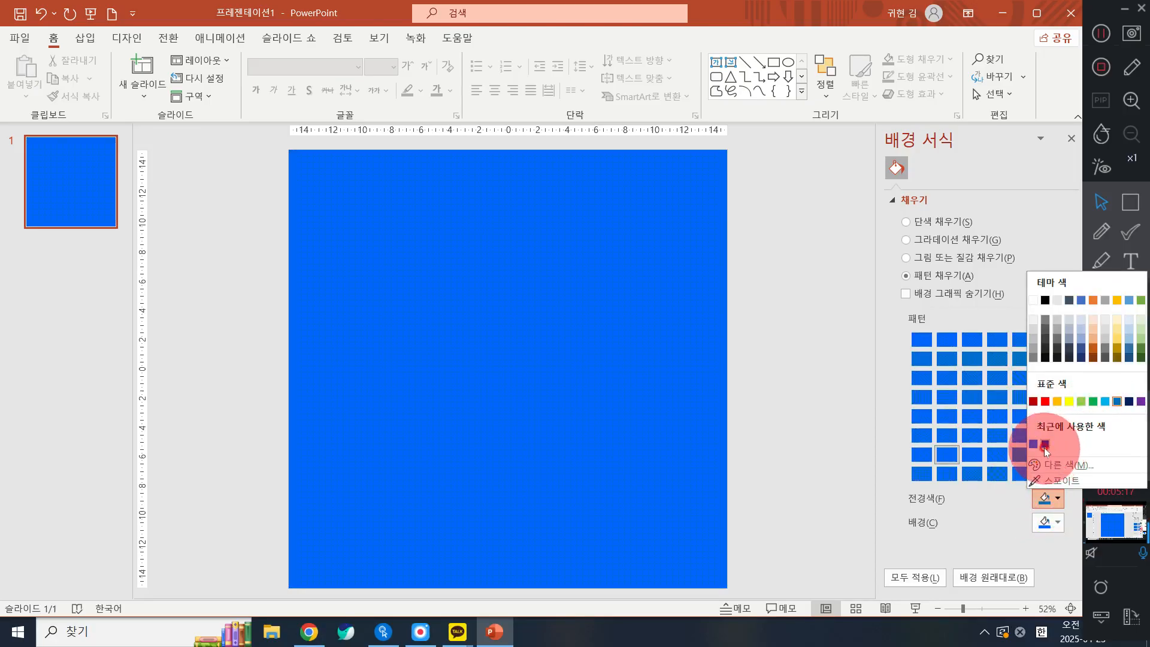
left_click(1046, 445)
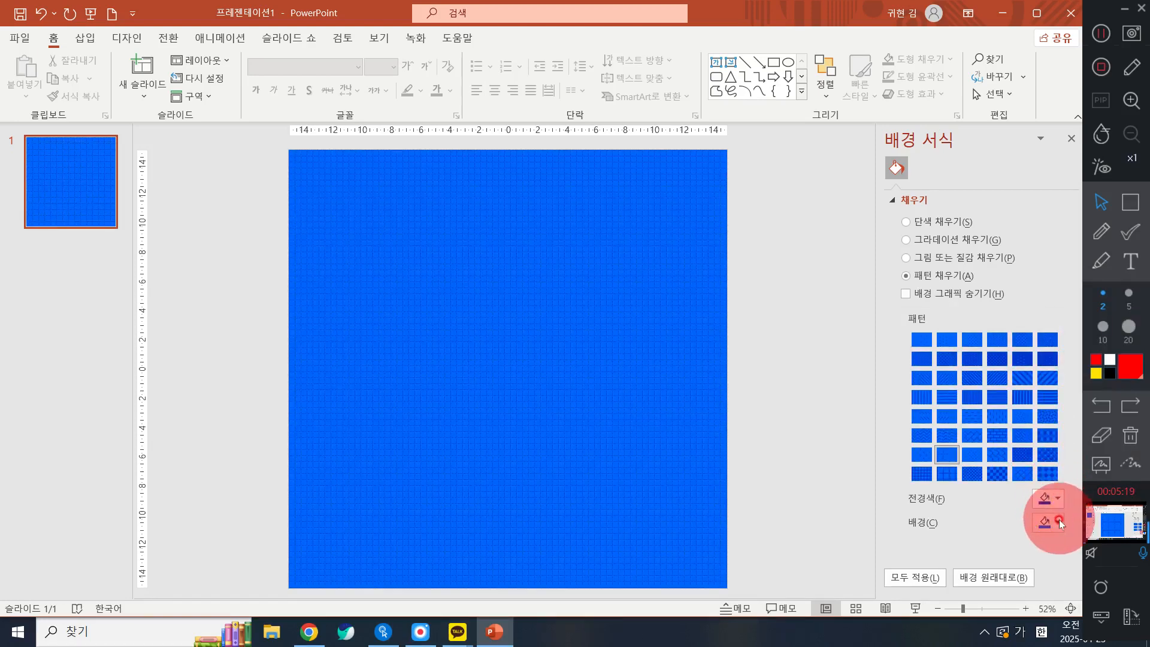
Set the pattern's background colour to the recently used deeper blue and its foreground colour to the recently used bright blue
left_click(1056, 525)
left_click(1033, 469)
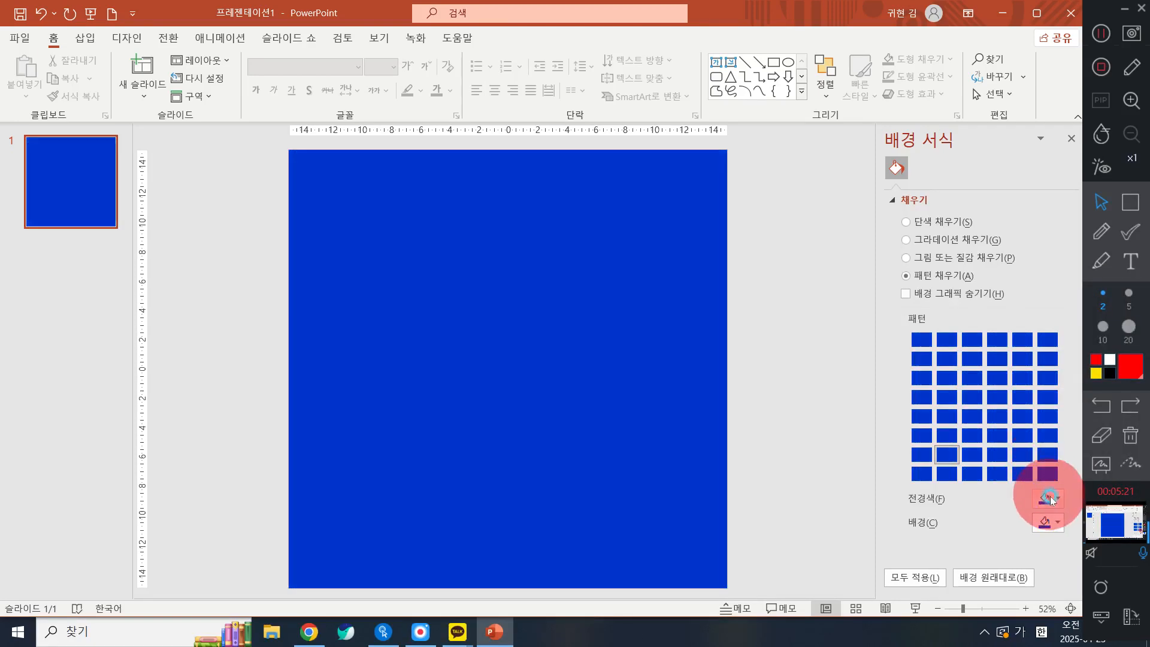
left_click(1048, 498)
left_click(1046, 450)
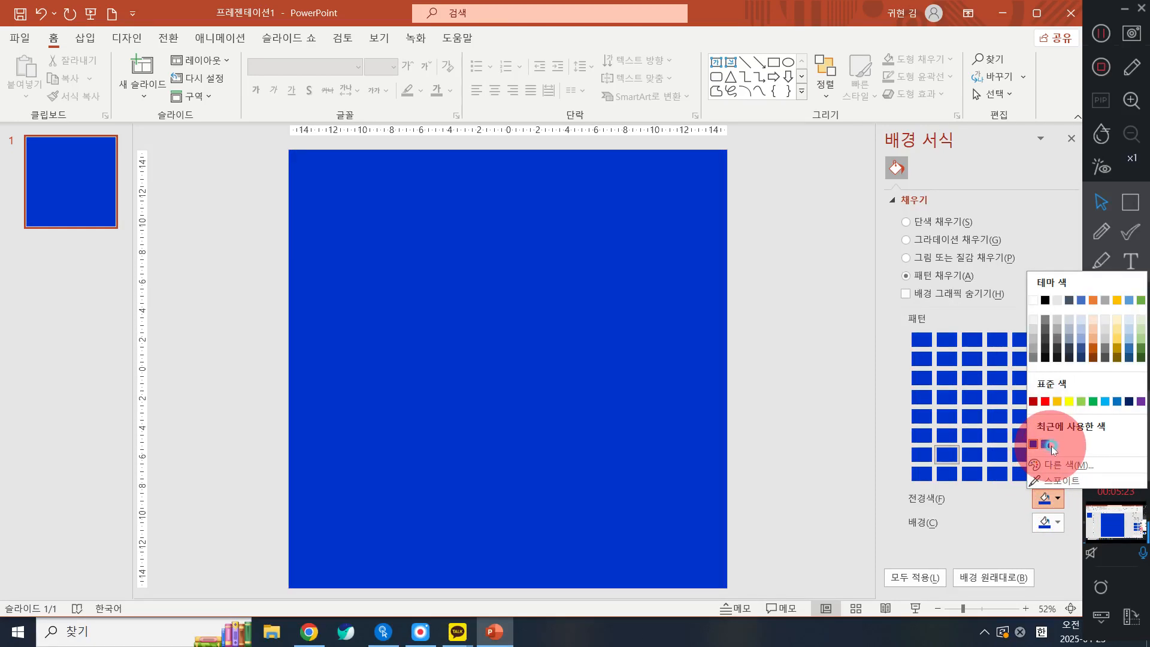
left_click(1048, 446)
left_click(857, 391)
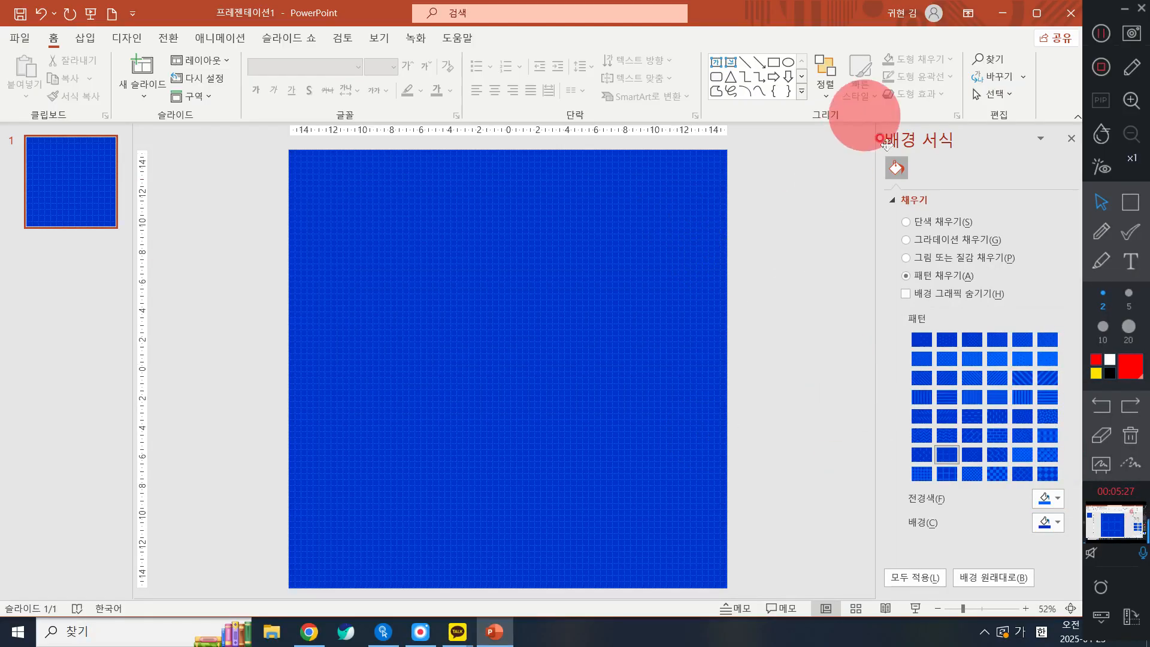
Bring up the sample card image in KakaoTalk to examine the rounded frame on its grid background
left_click(454, 639)
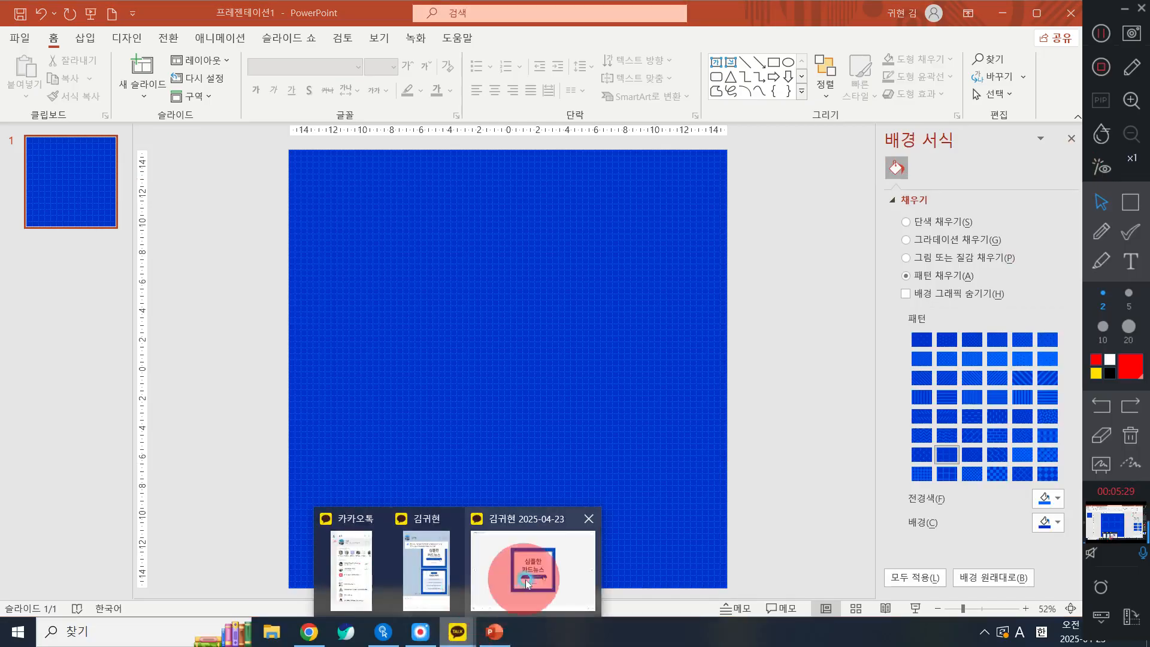
left_click(526, 567)
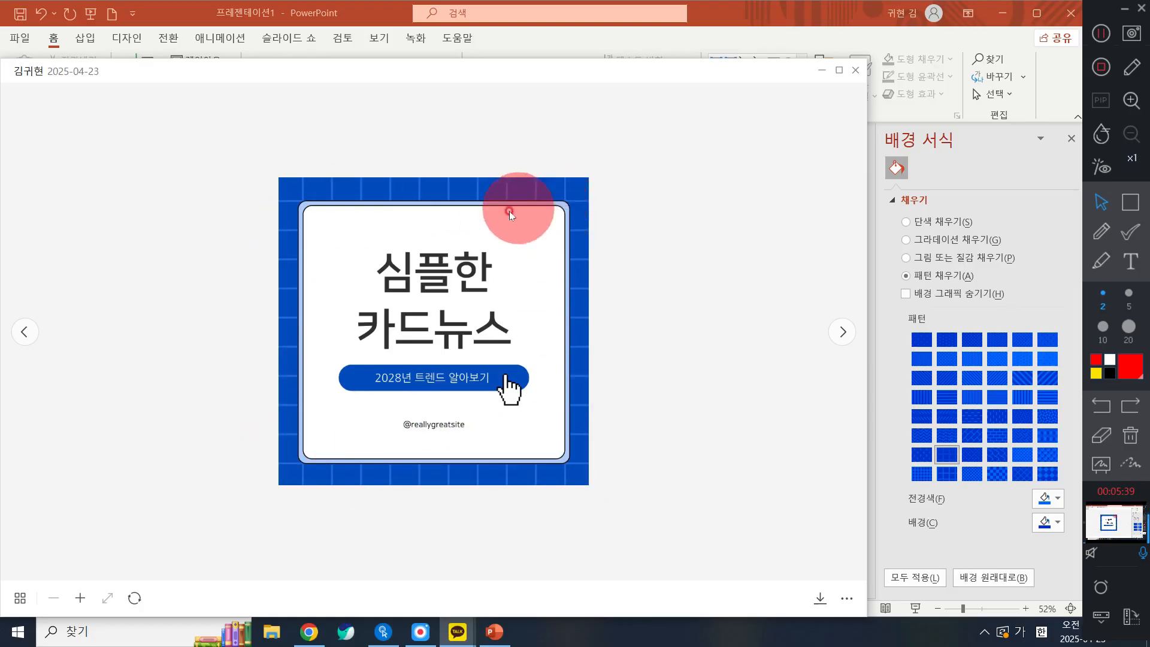
left_click(1101, 231)
left_click(1129, 293)
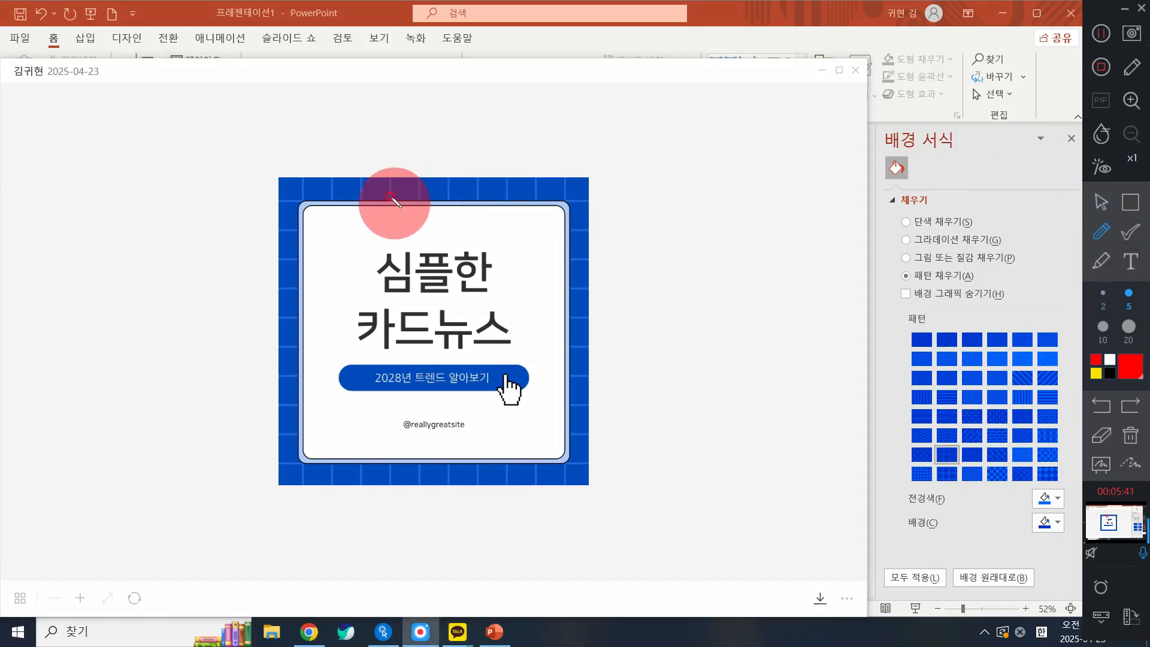
left_click_drag(388, 193, 413, 189)
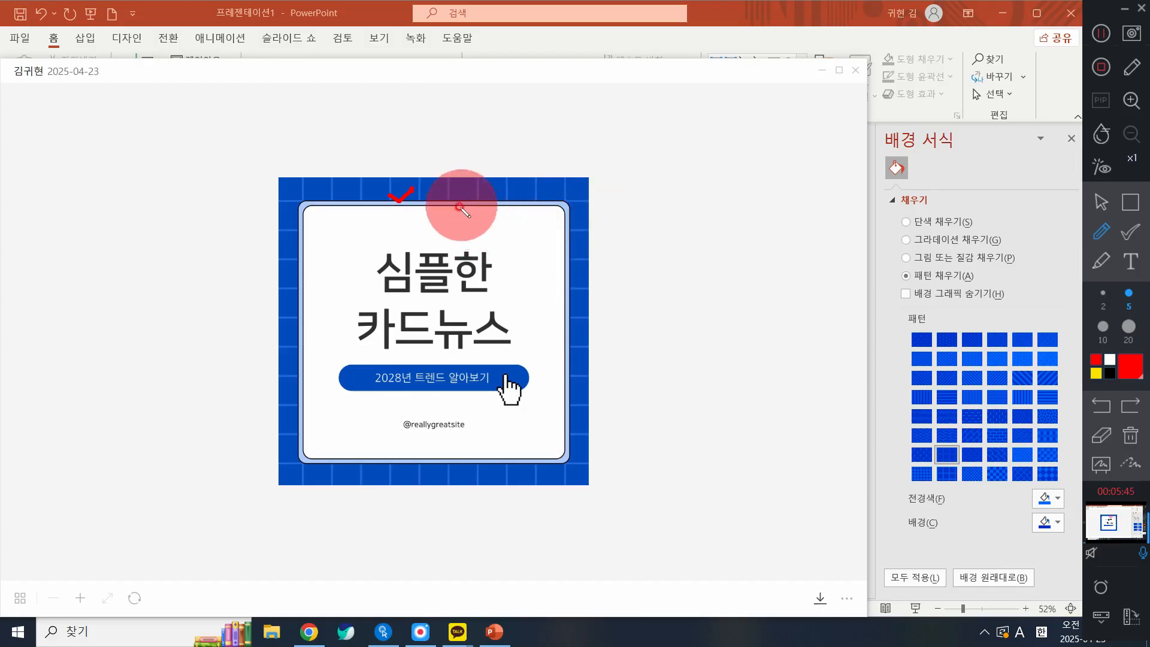
mouse_move(459, 202)
left_mouse_down()
mouse_move(547, 191)
mouse_move(593, 295)
mouse_move(551, 488)
mouse_move(308, 491)
mouse_move(329, 321)
mouse_move(303, 211)
left_mouse_up()
mouse_move(780, 164)
left_mouse_down()
mouse_move(748, 163)
mouse_move(666, 471)
mouse_move(927, 198)
mouse_move(748, 150)
left_mouse_up()
mouse_move(671, 188)
left_mouse_down()
mouse_move(680, 359)
mouse_move(877, 400)
mouse_move(767, 194)
mouse_move(719, 204)
left_mouse_up()
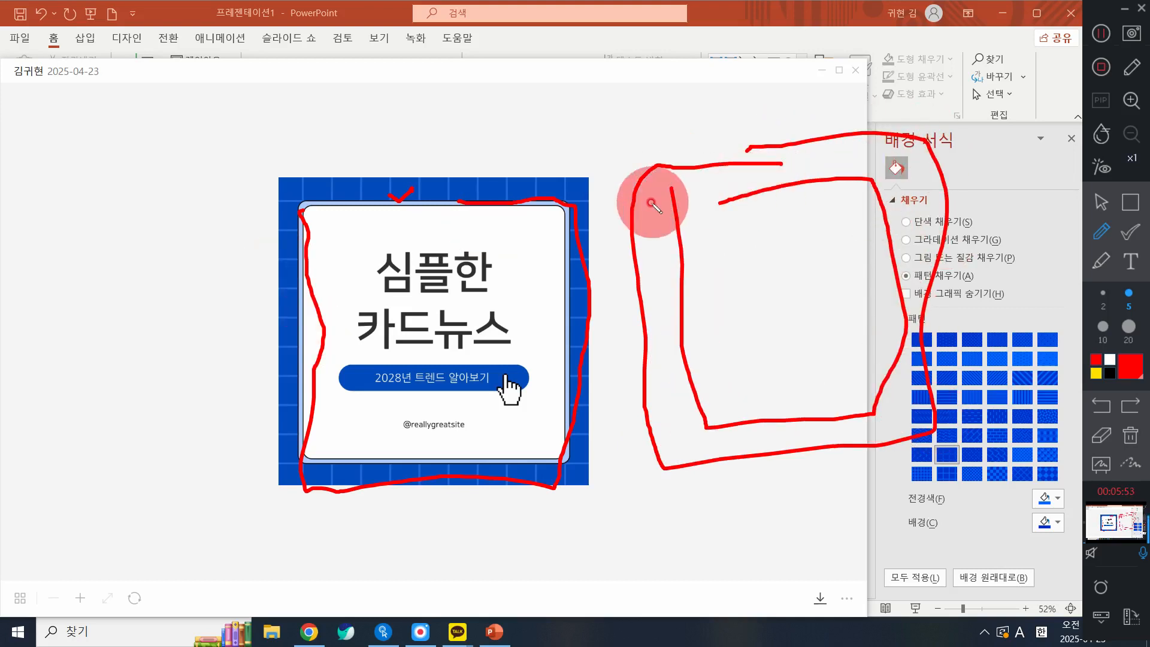
mouse_move(637, 214)
left_mouse_down()
mouse_move(644, 257)
mouse_move(609, 364)
mouse_move(660, 480)
mouse_move(735, 528)
left_mouse_up()
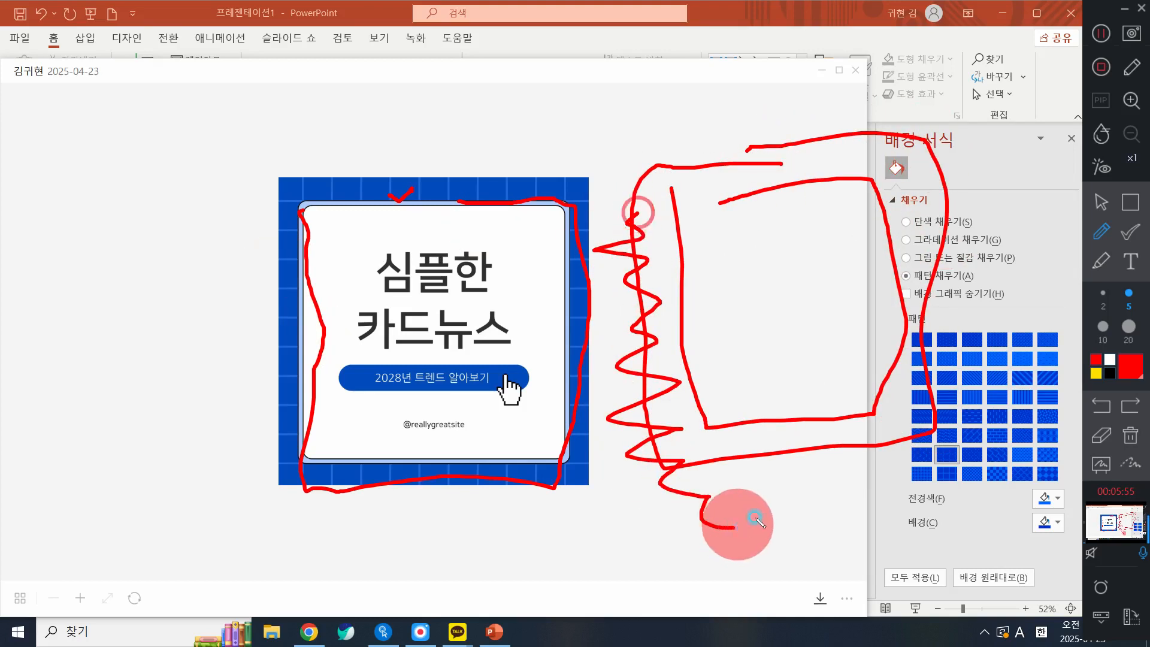
Erase the red annotation strokes from the screen and close the sample card image
left_click(1133, 443)
left_click(1101, 201)
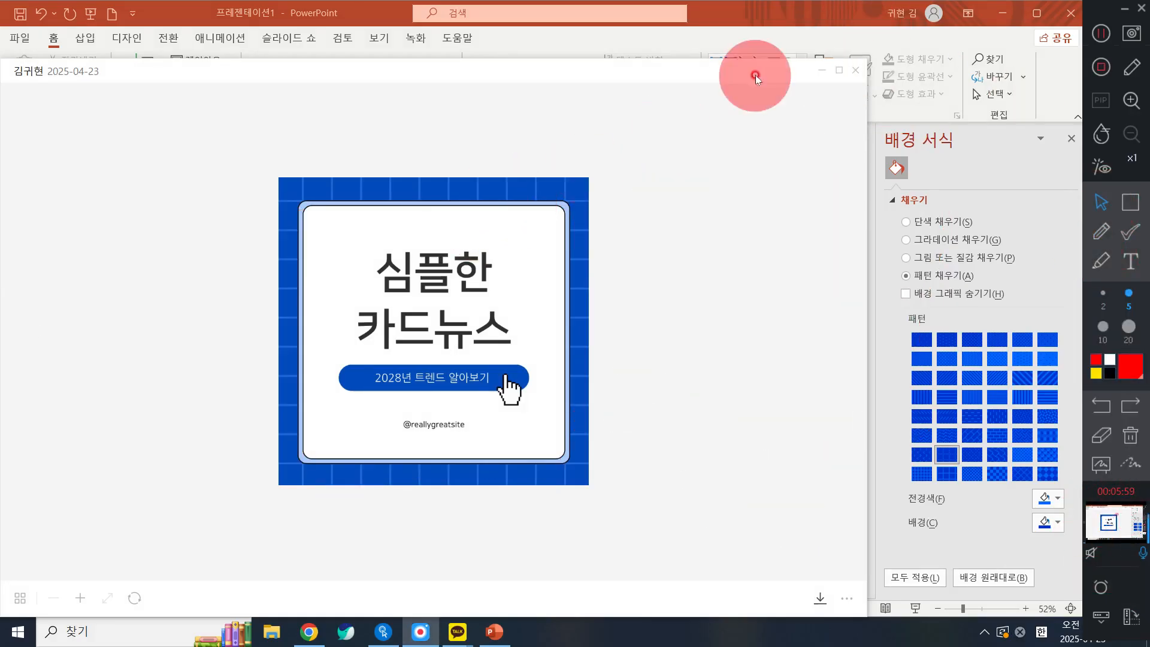
left_click(855, 70)
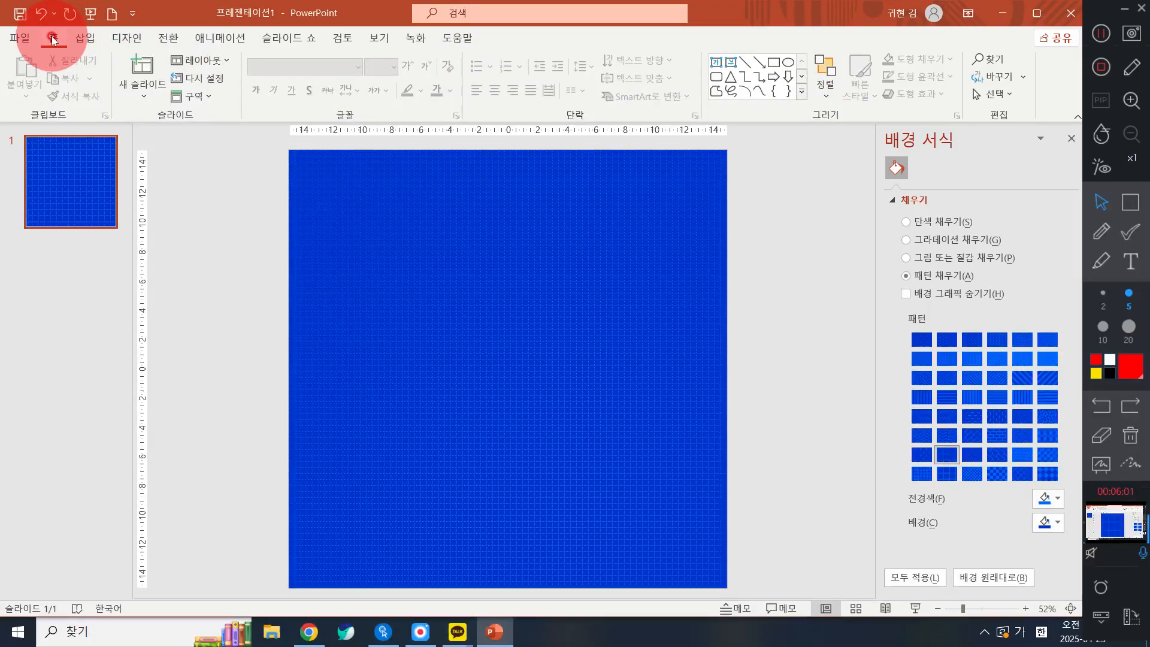
Draw a rounded rectangle of about 27.5 × 27.5 cm covering most of the slide
left_click(802, 91)
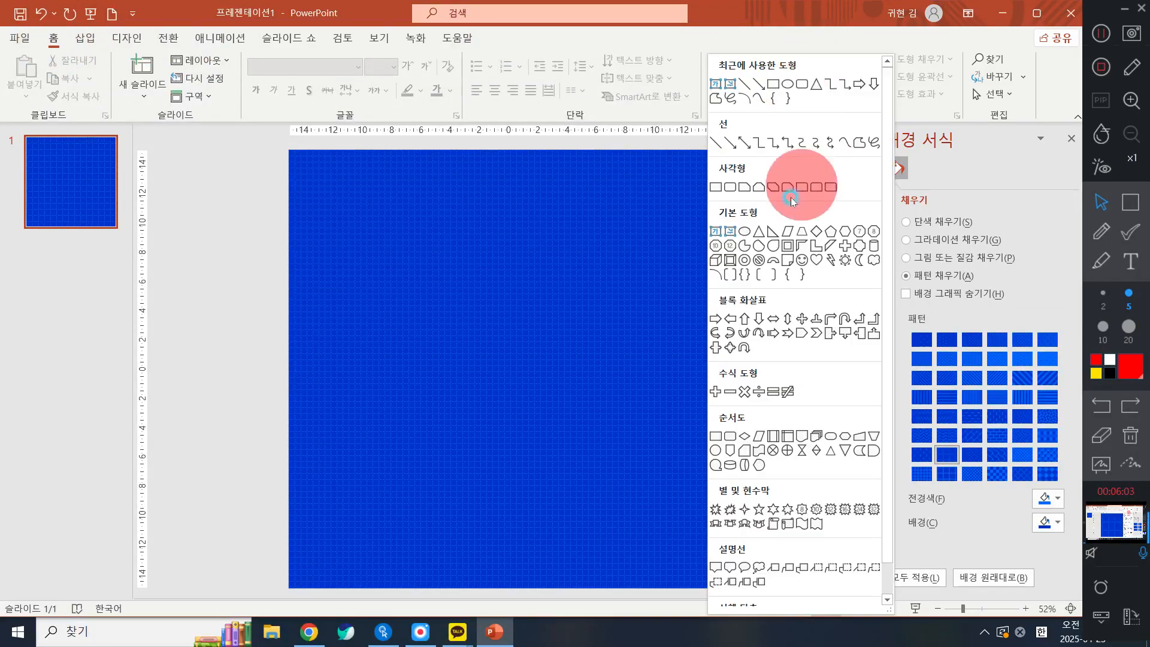
left_click(731, 186)
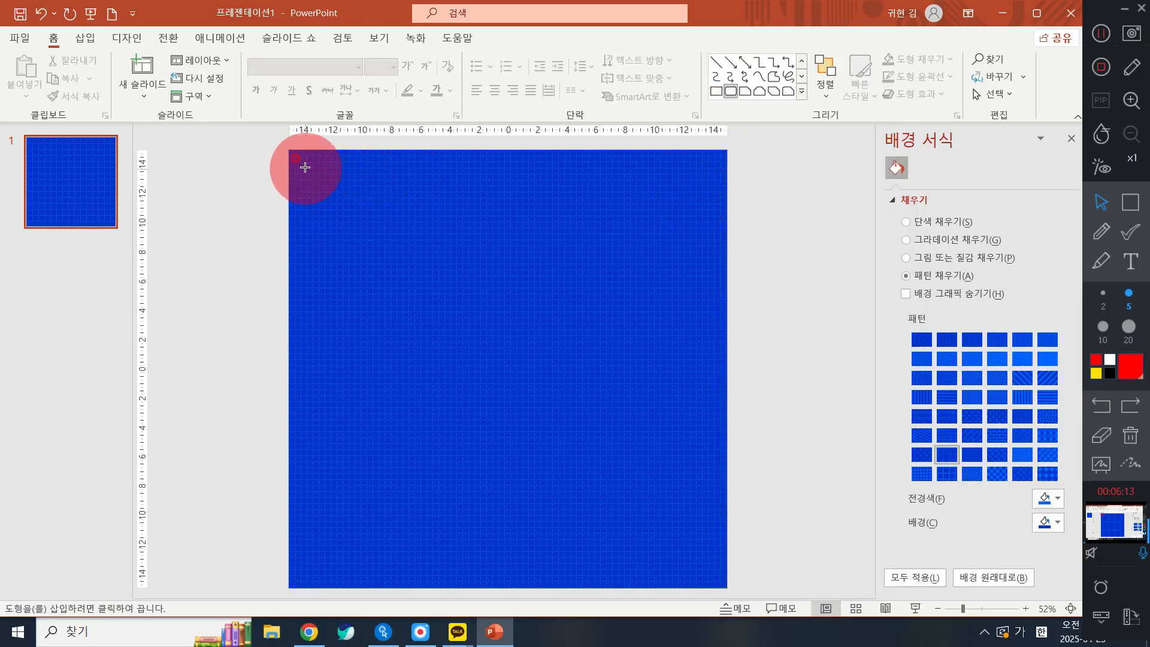
left_click(802, 91)
left_click(724, 30)
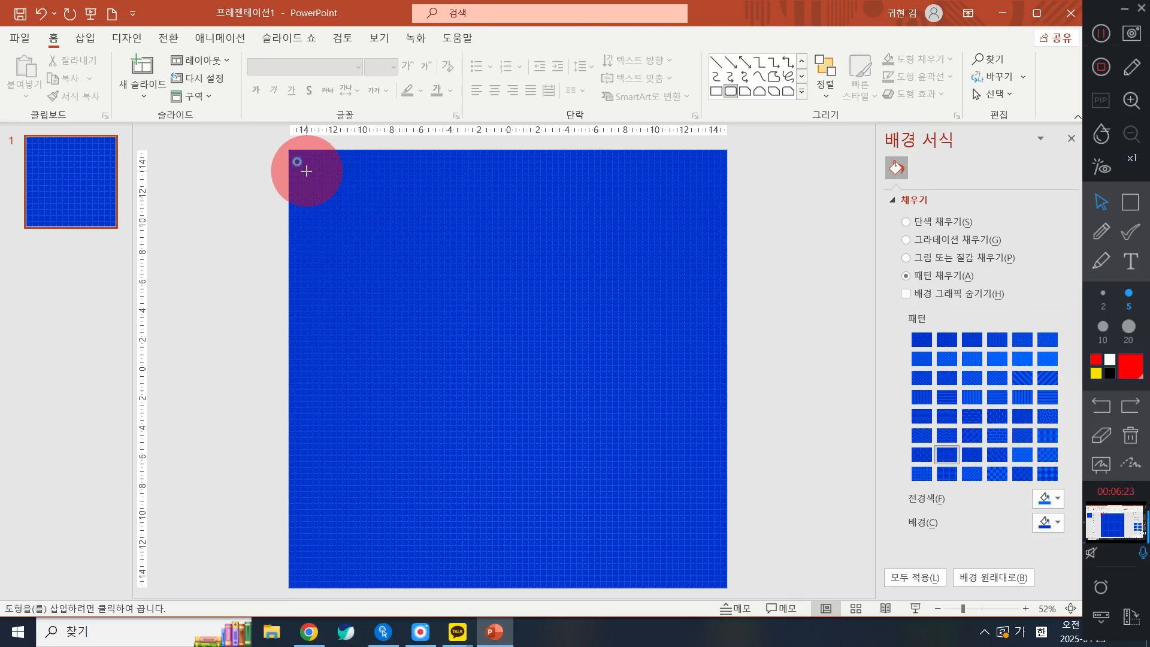
left_click_drag(306, 171, 670, 575)
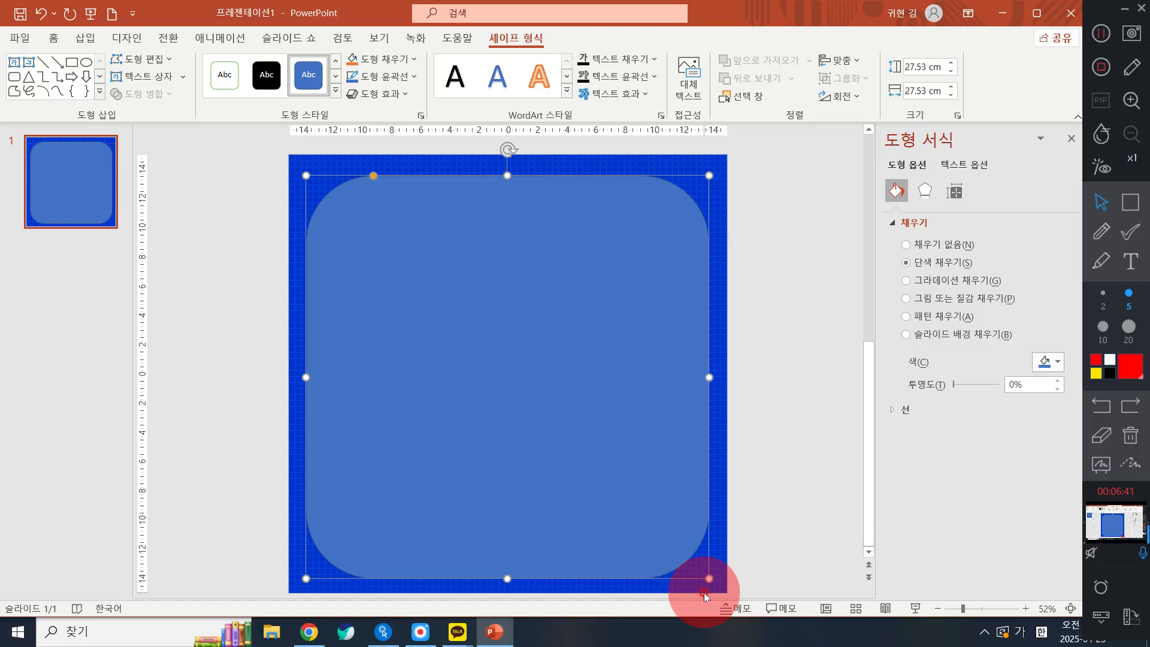
left_click_drag(593, 400, 593, 405)
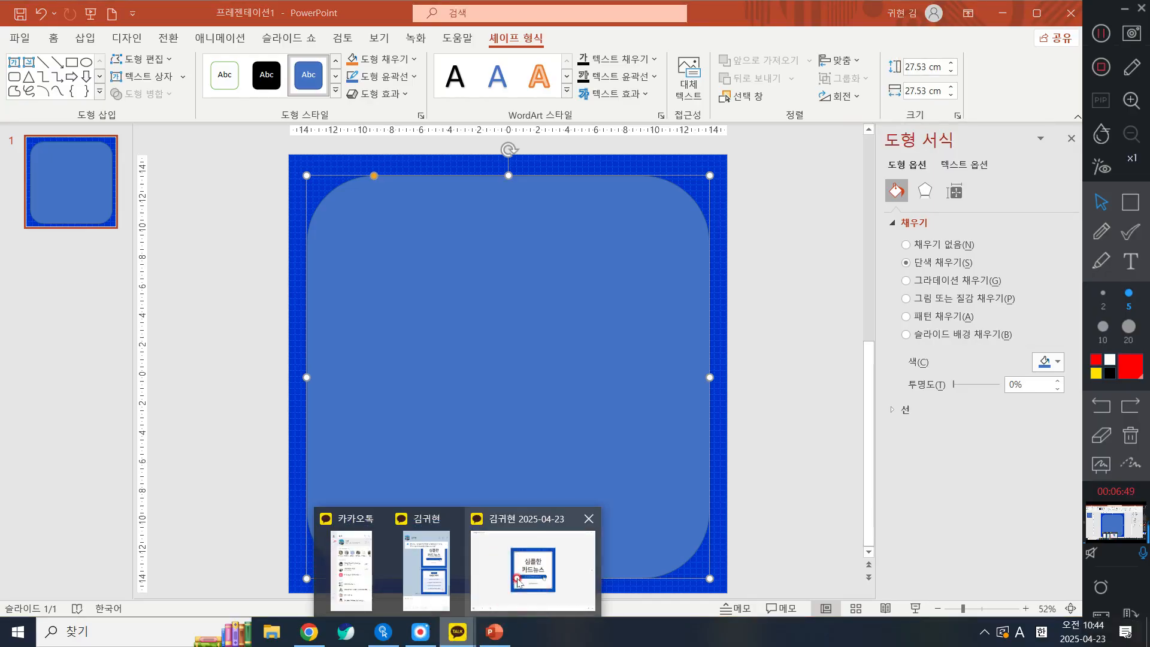
Set the rounded rectangle's height and width to 25 cm each
left_click(948, 64)
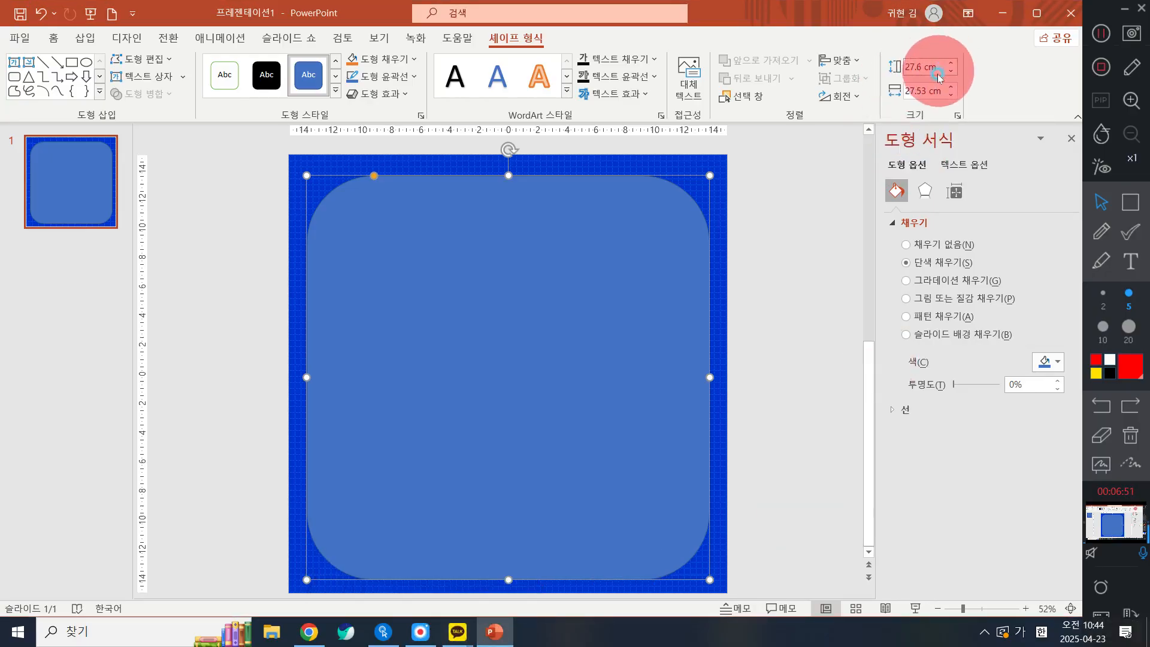
left_click_drag(938, 65, 795, 47)
left_click(956, 73)
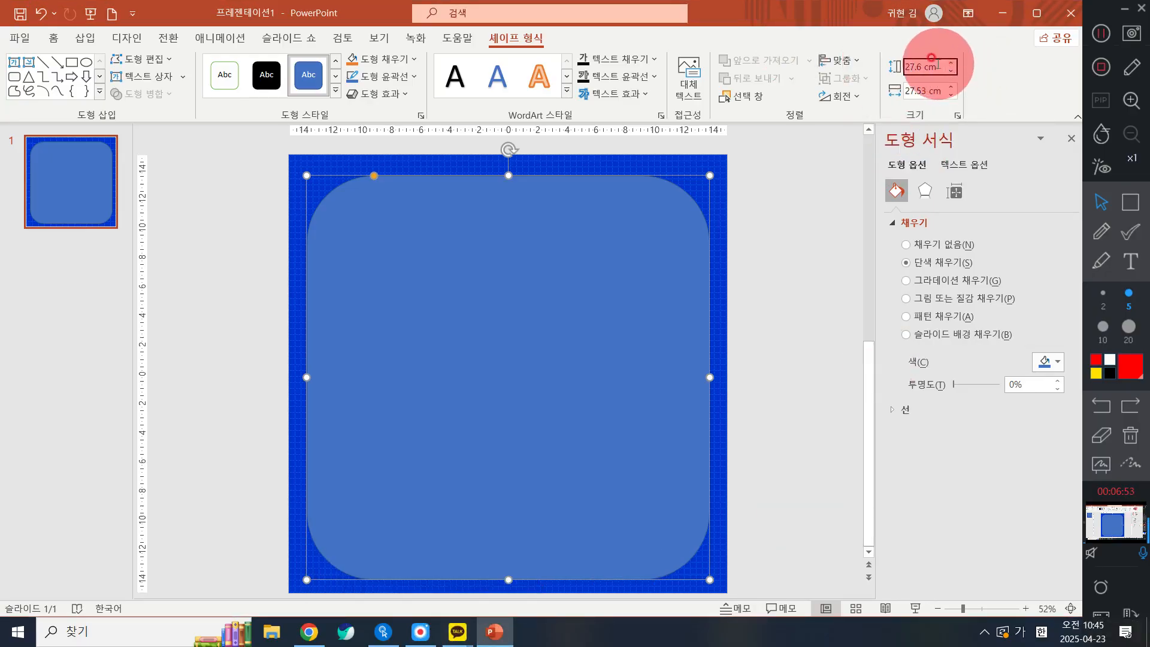
left_click(527, 36)
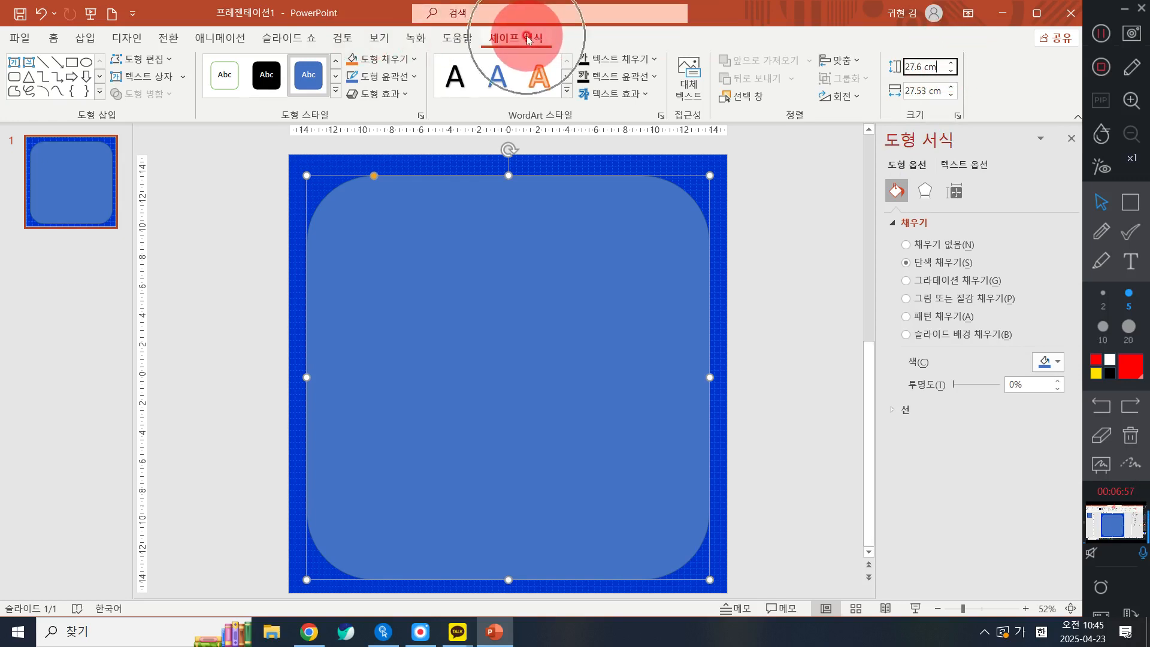
left_click(941, 66)
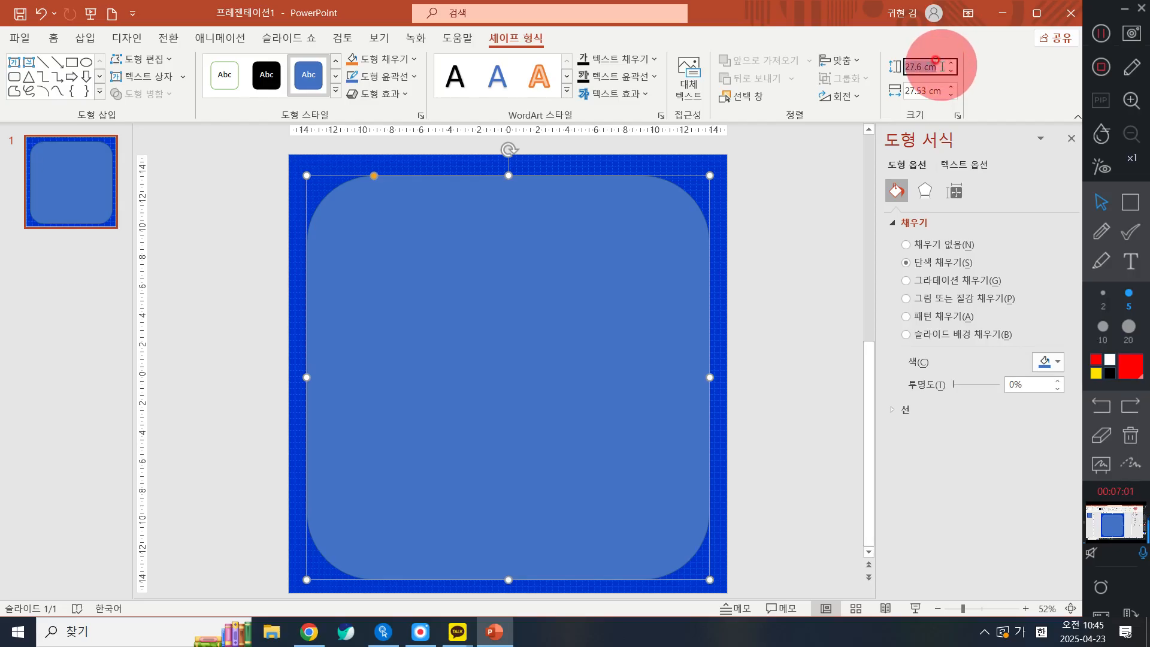
type("25")
key("Return")
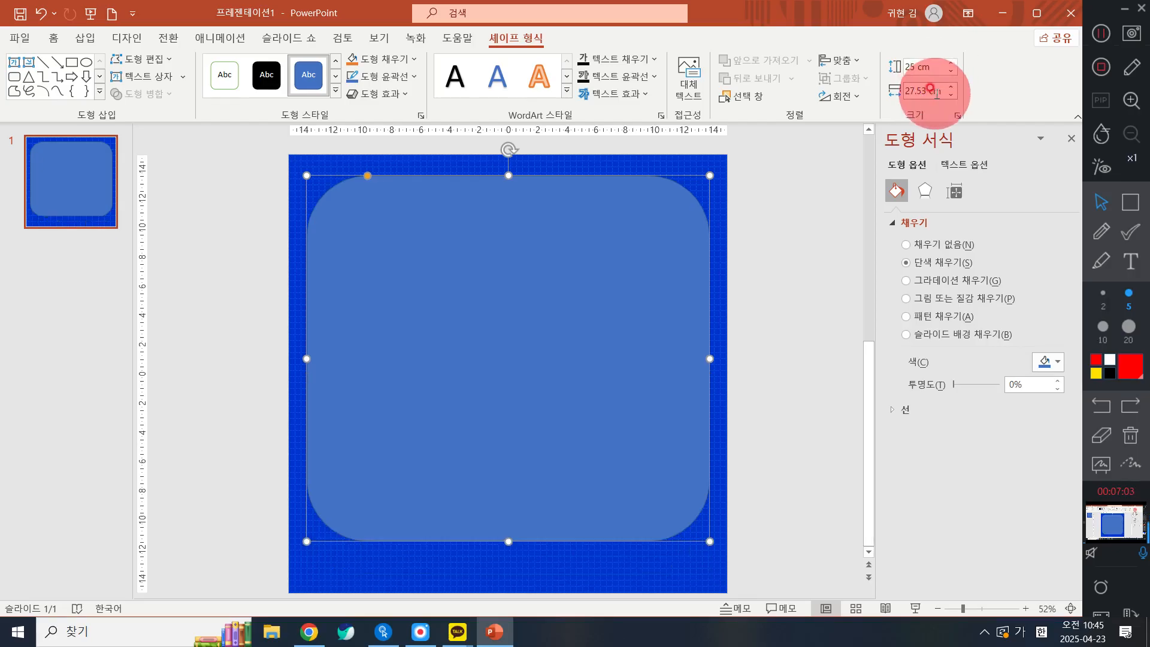
left_click(934, 91)
type("25")
key("Return")
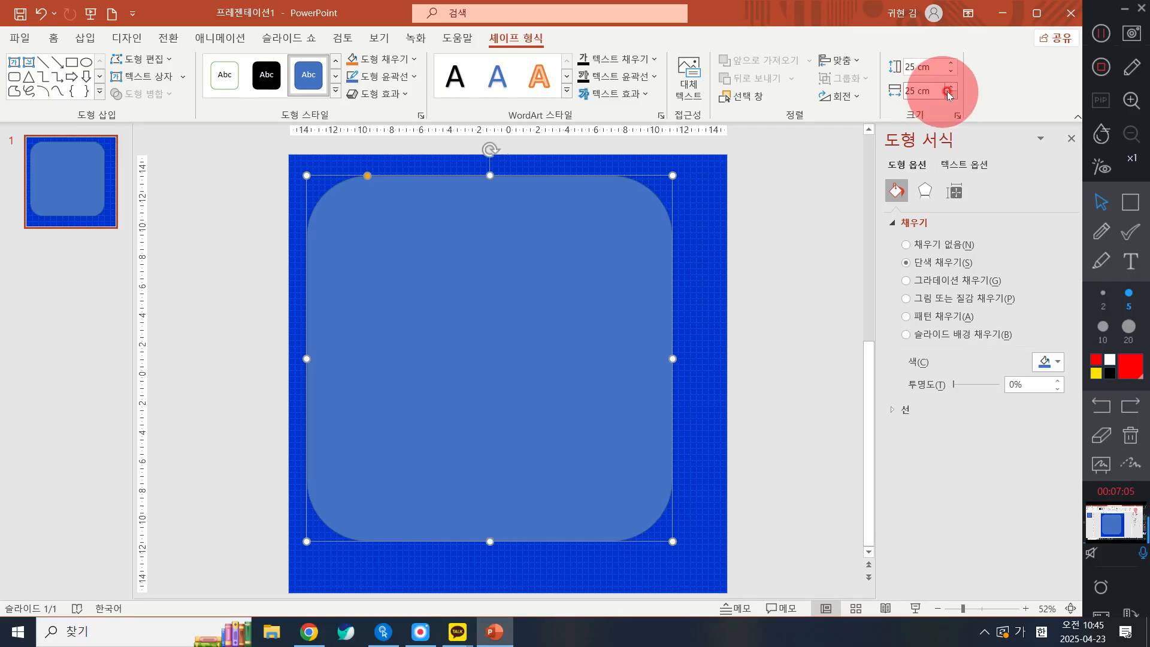
Move the rounded rectangle to the middle of the slide and make its corner rounding much smaller
left_click_drag(495, 267, 517, 275)
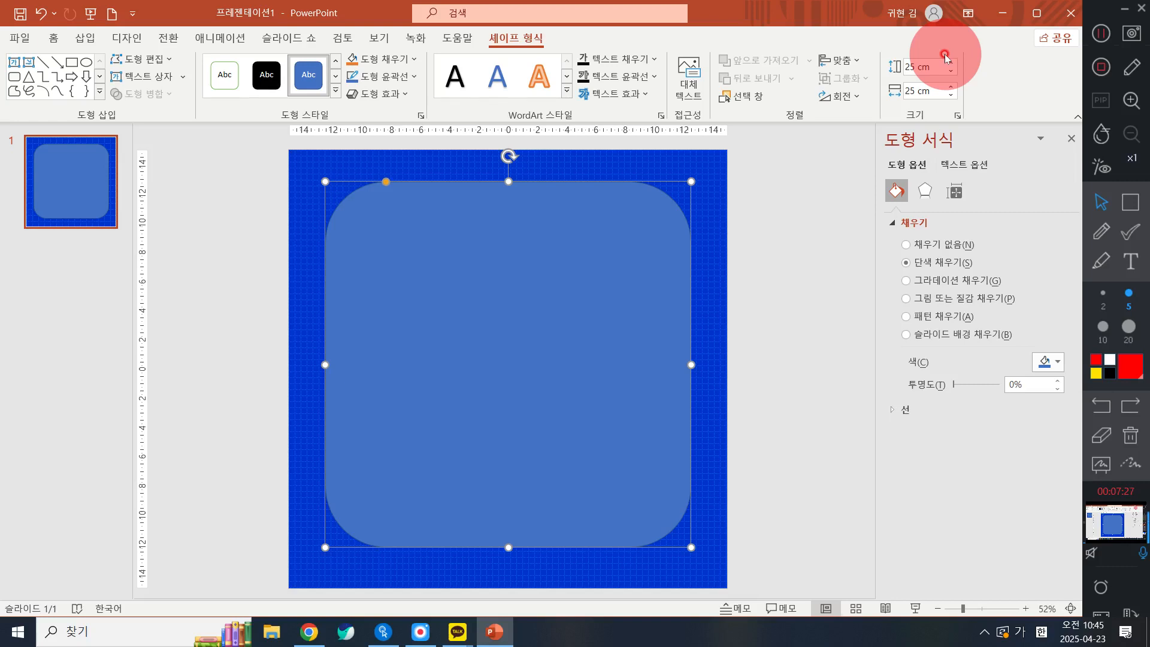
left_click_drag(554, 288, 560, 290)
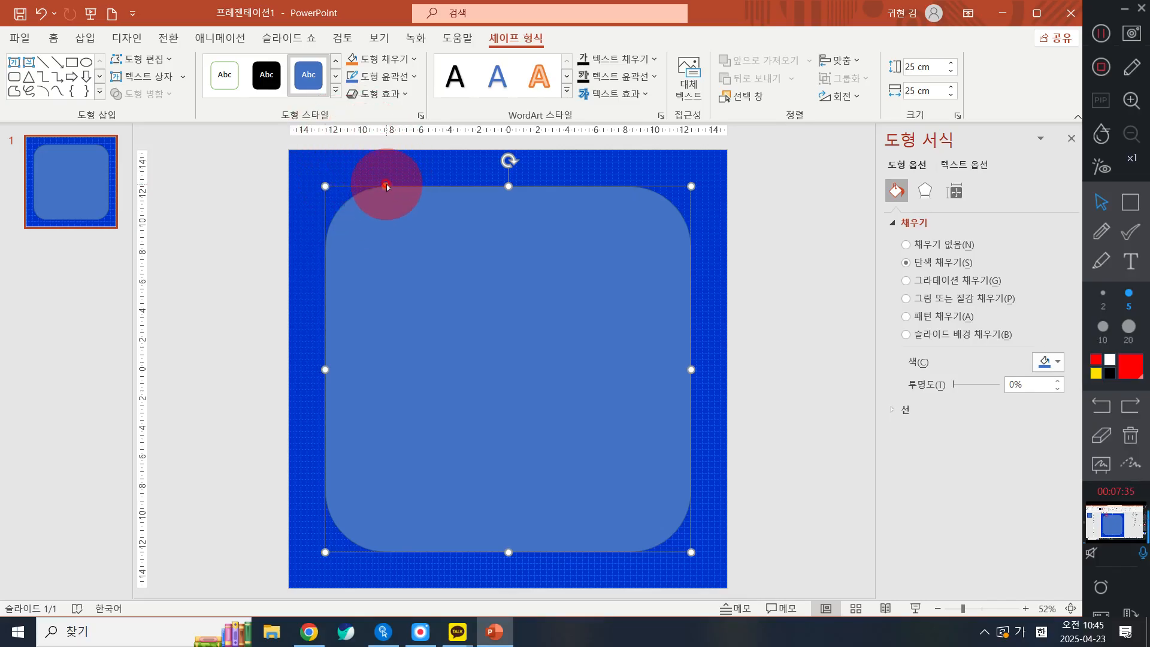
left_click_drag(386, 186, 339, 169)
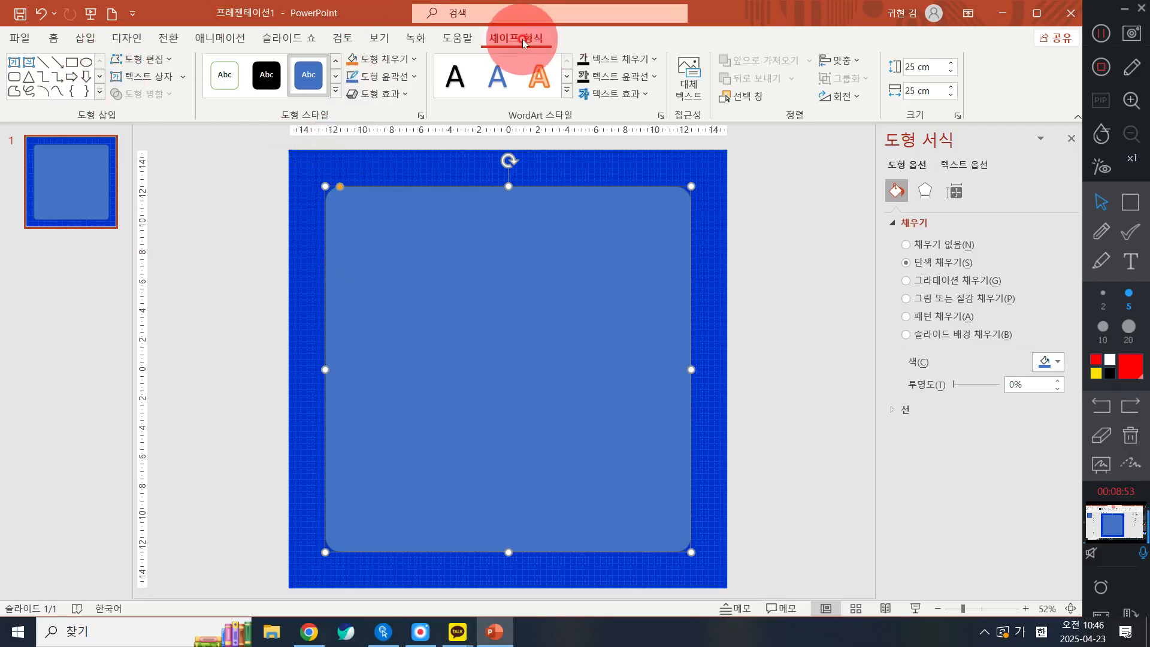
Try a pale yellow theme fill on the rounded rectangle and compare it with the sample image
left_click(401, 66)
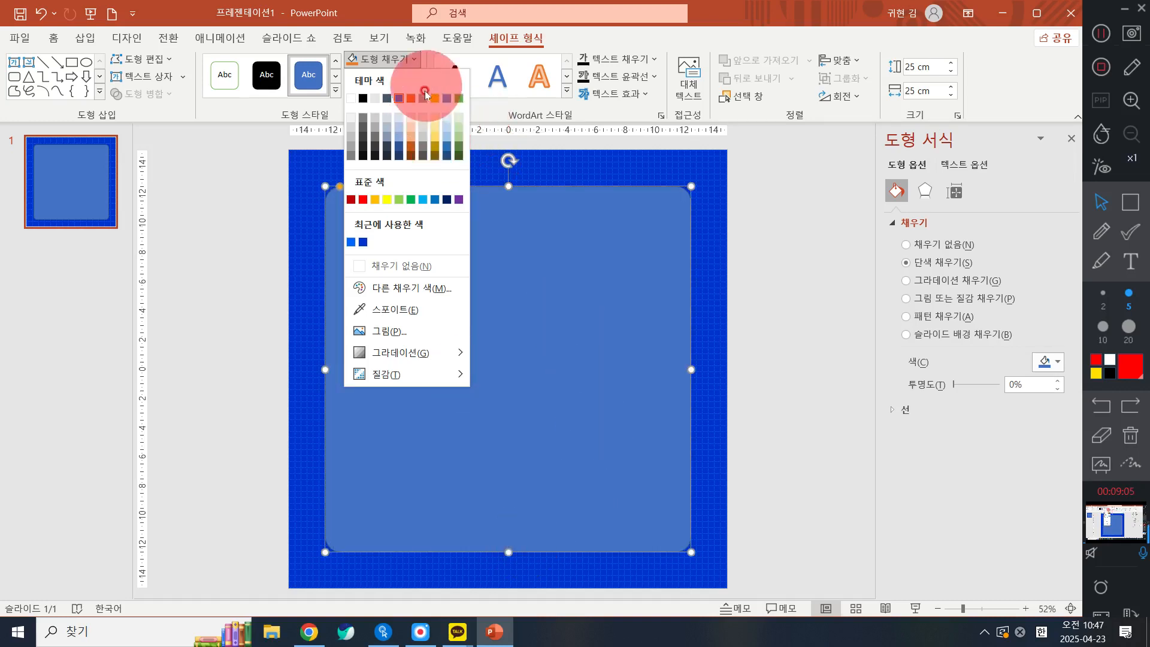
left_click(436, 120)
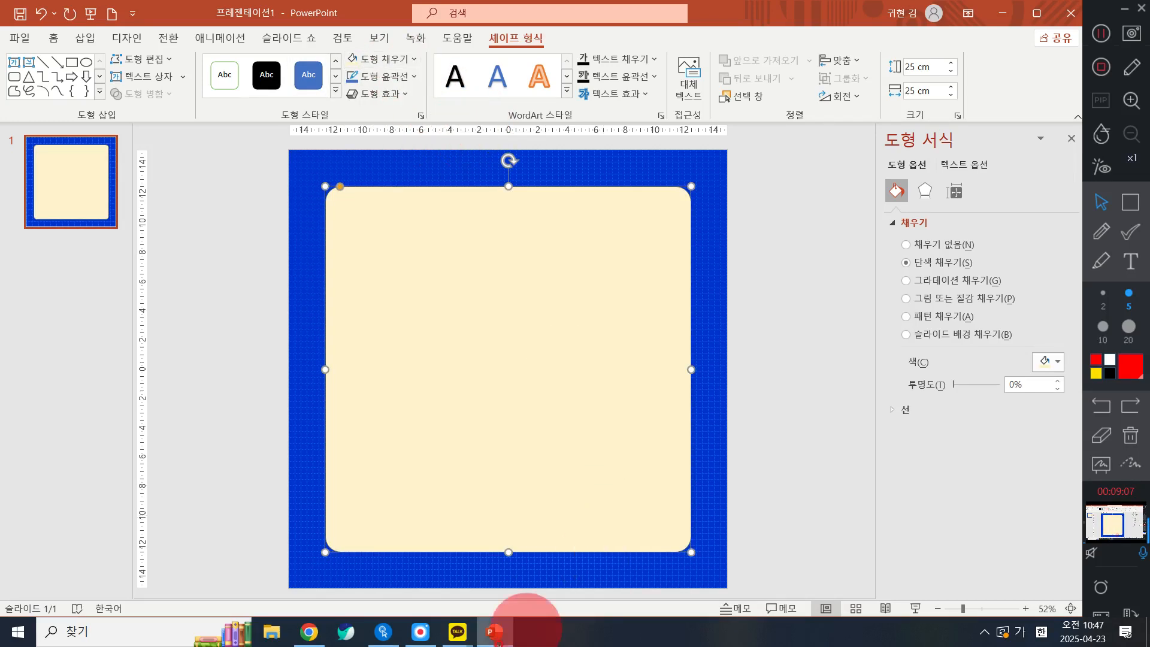
mouse_move(458, 629)
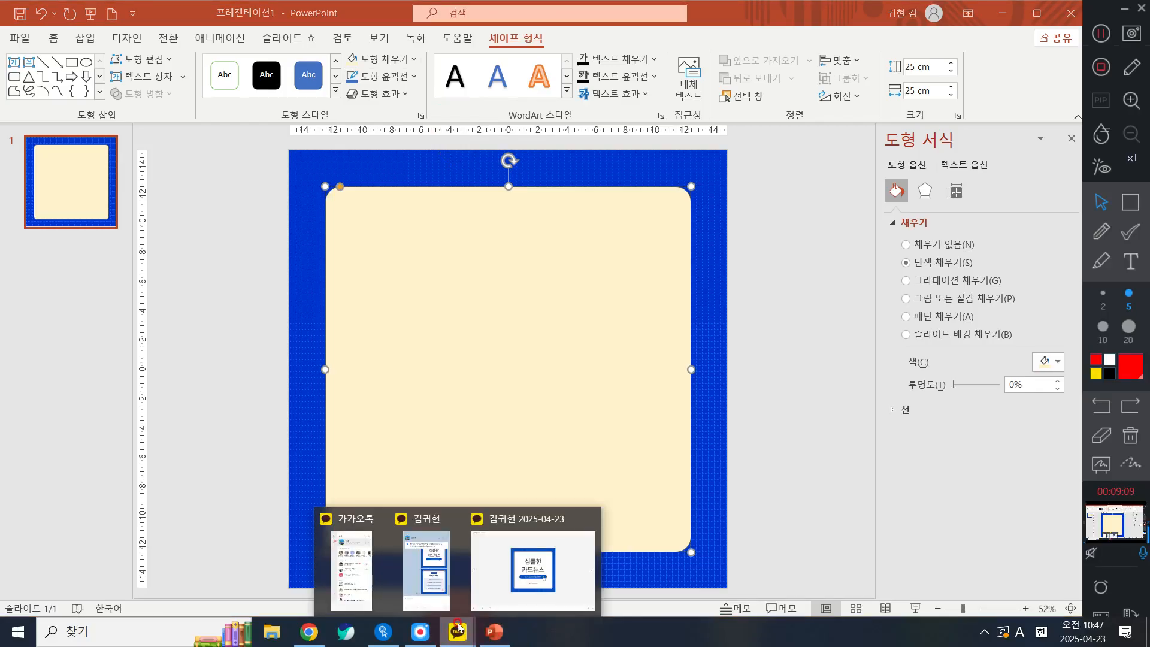
Fill the rounded rectangle with the palest blue theme tint and give it a black 6 pt outline
left_click(412, 61)
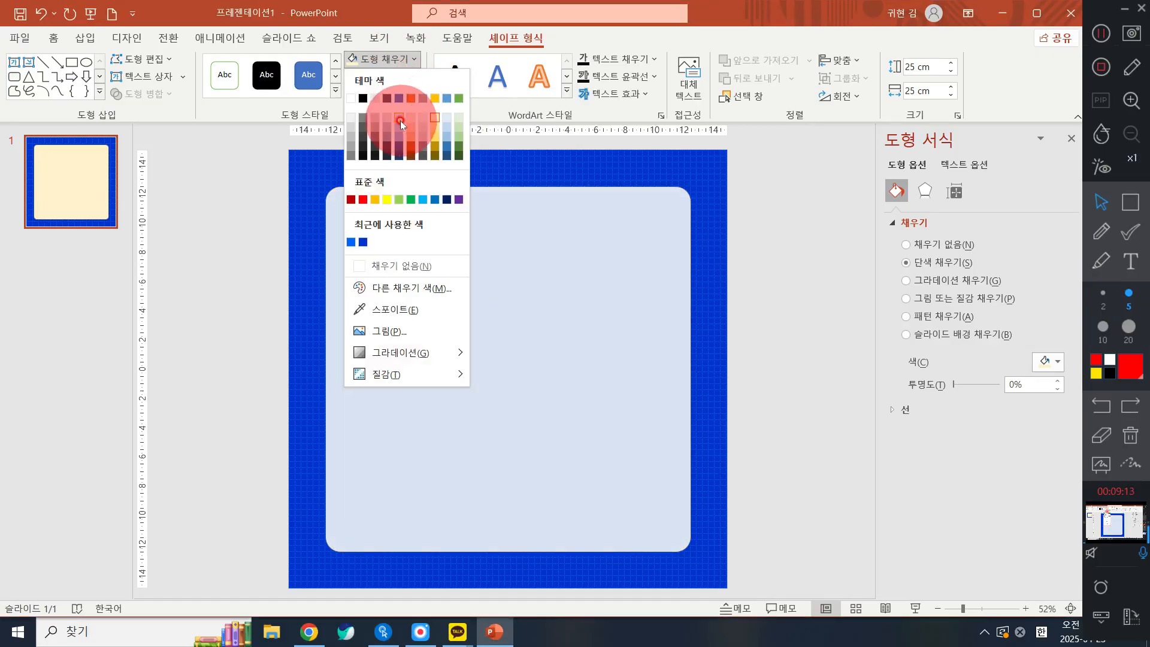
left_click(400, 120)
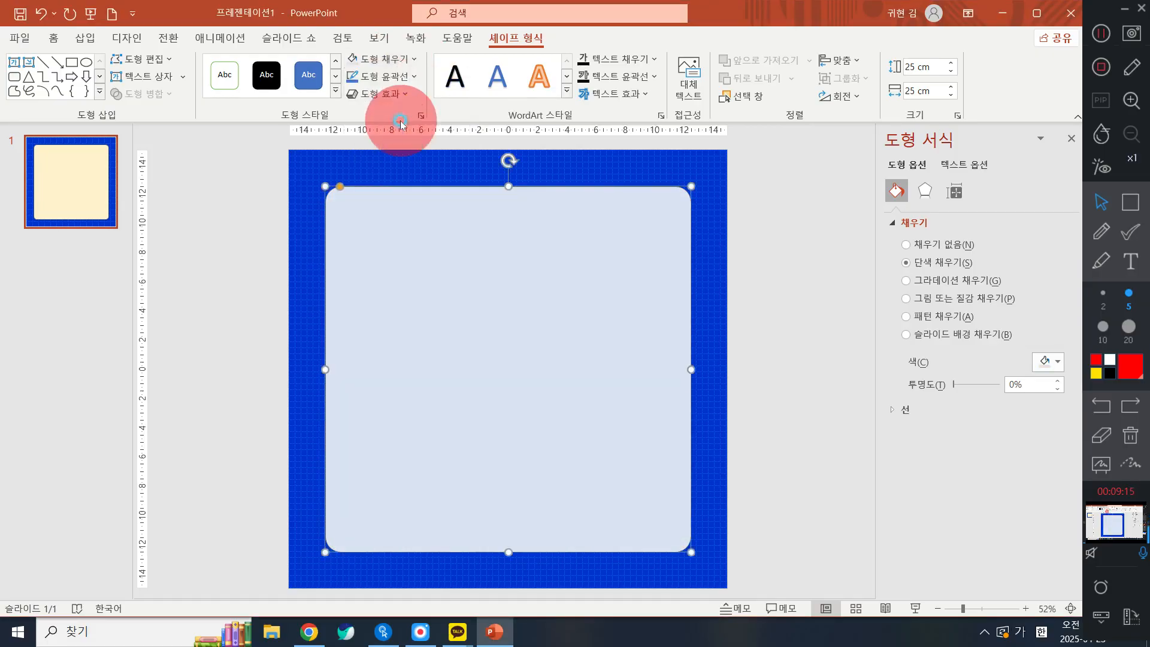
left_click(390, 82)
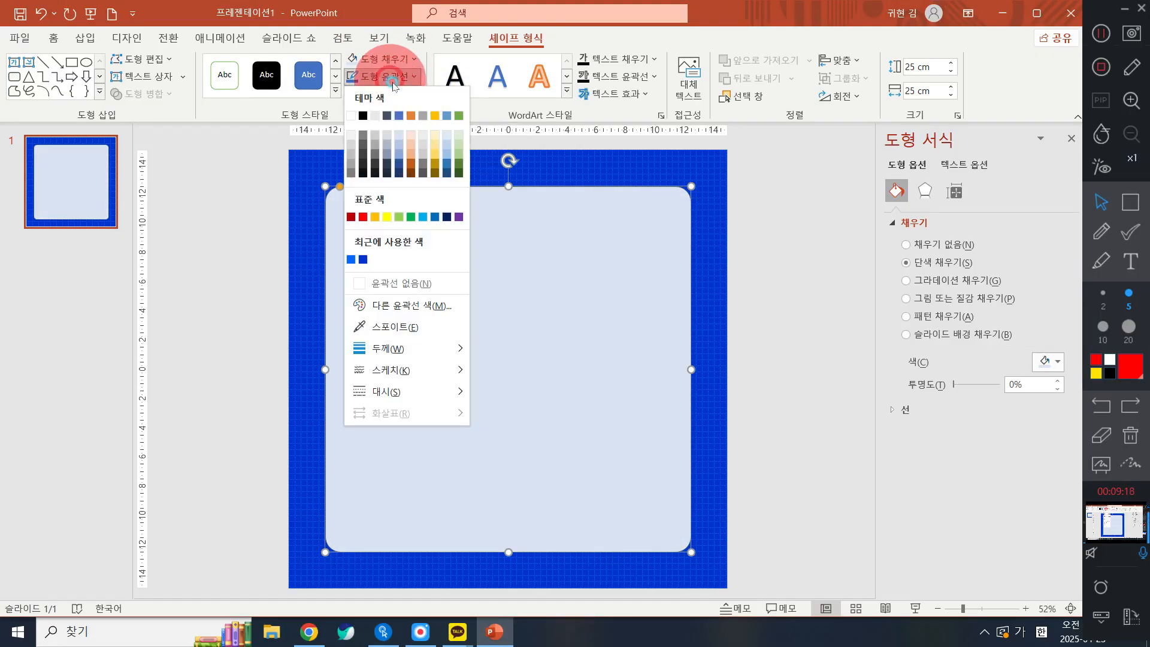
left_click(362, 117)
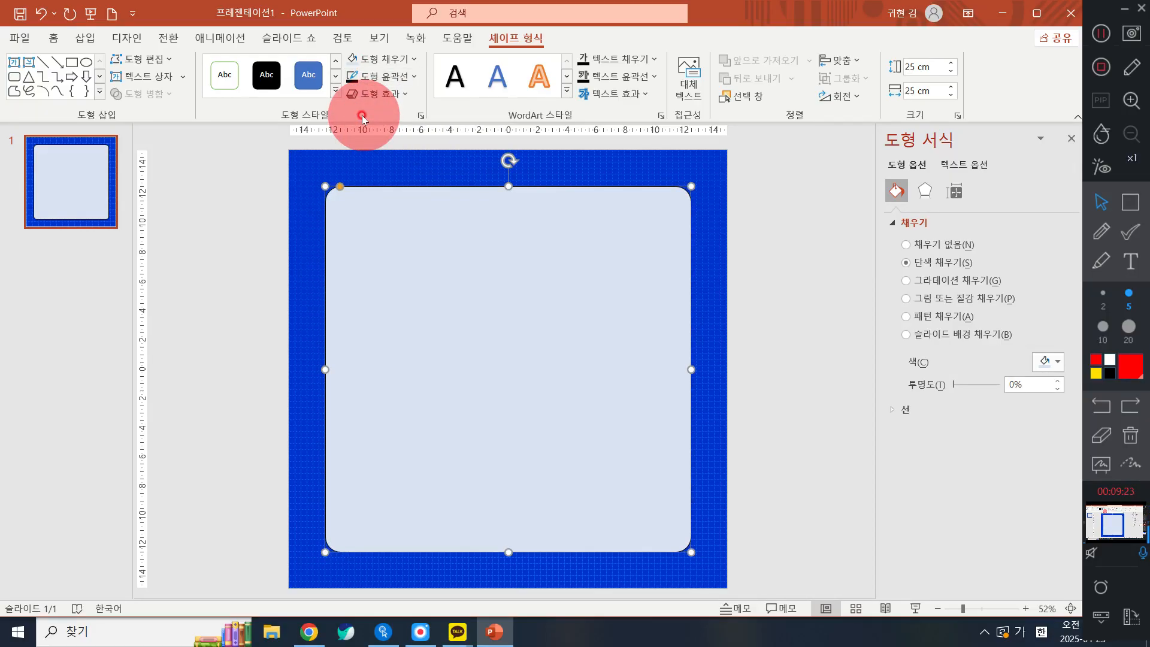
left_click(378, 80)
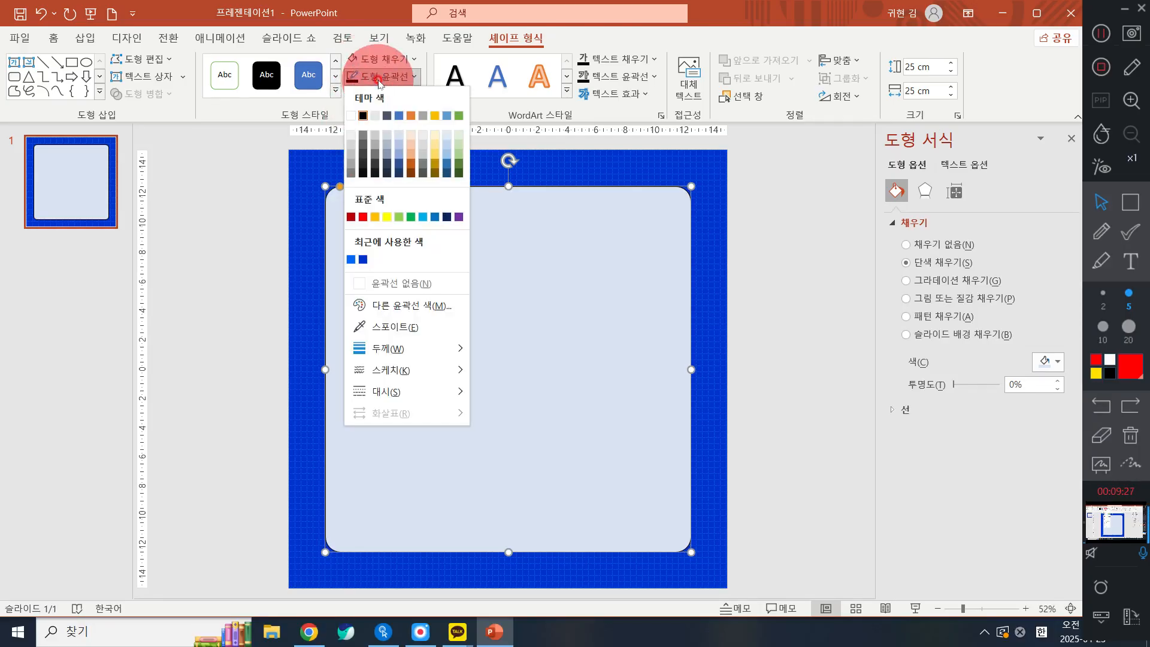
mouse_move(424, 350)
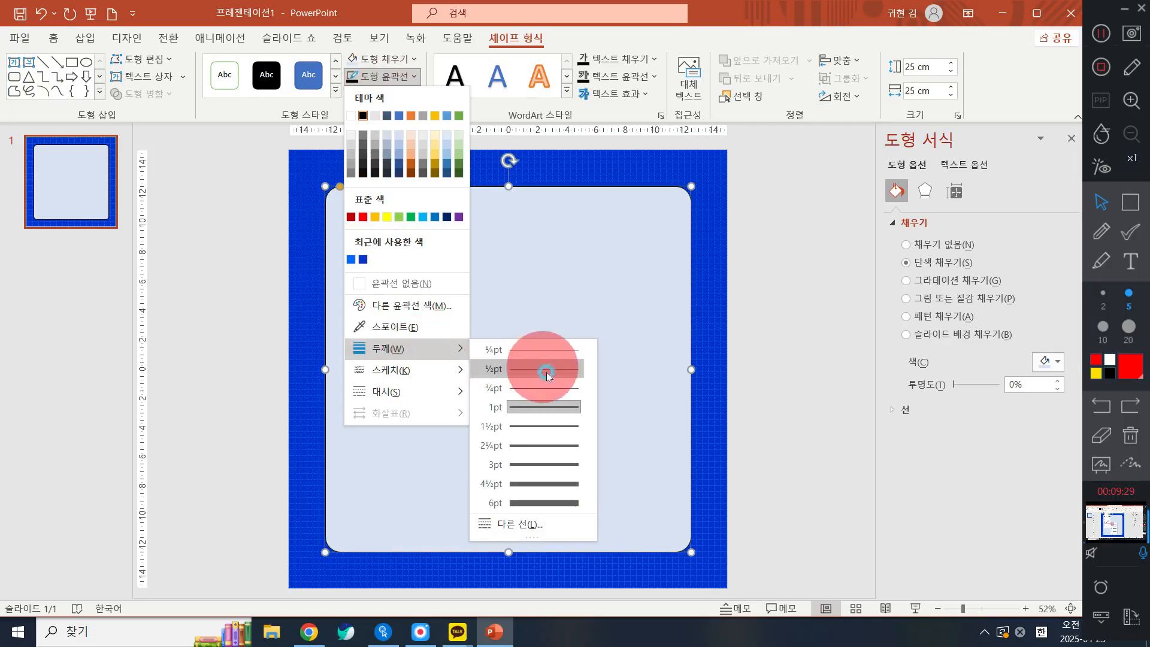
left_click(543, 501)
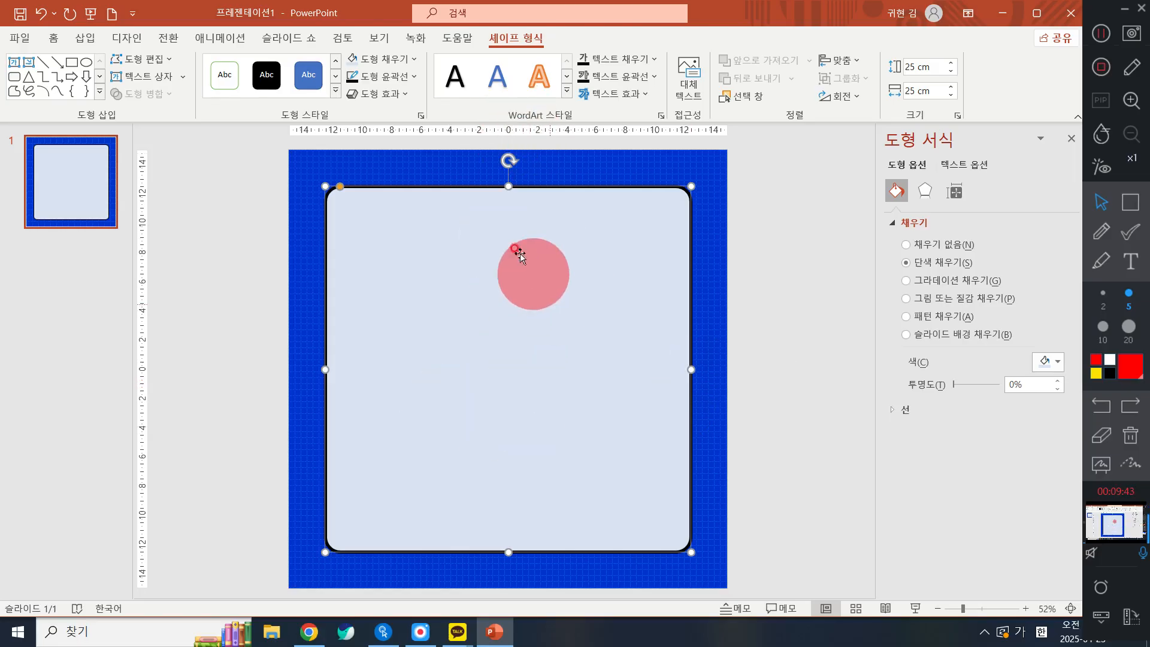
Align the rounded rectangle to the slide's horizontal centre and vertical middle
left_click(843, 62)
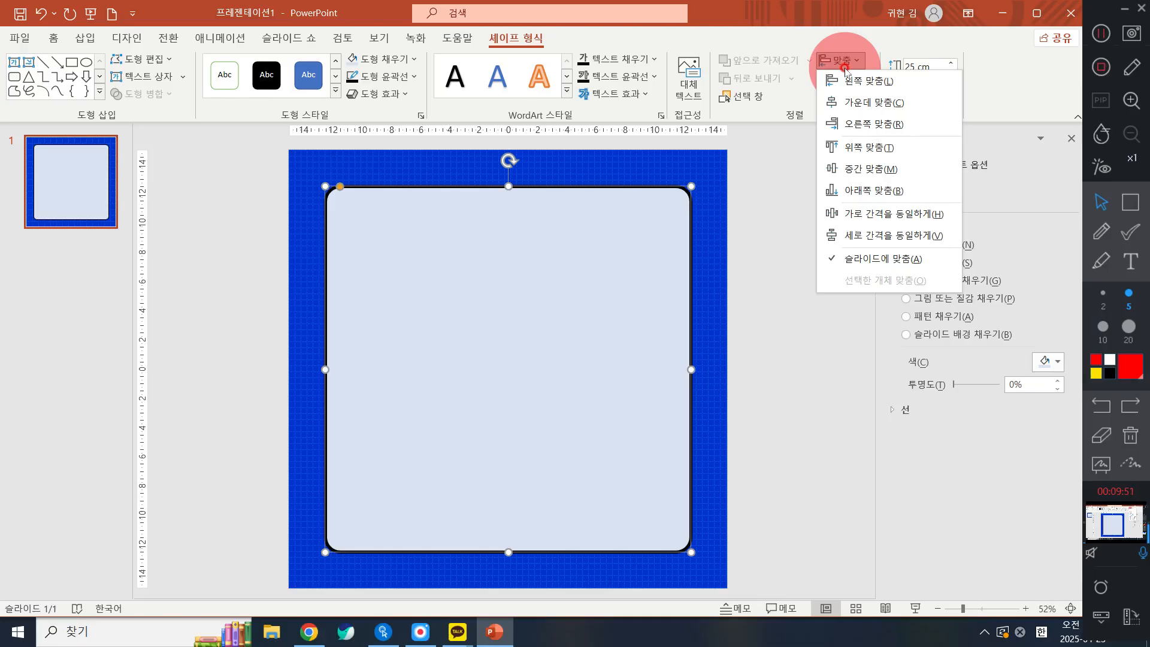
left_click(871, 101)
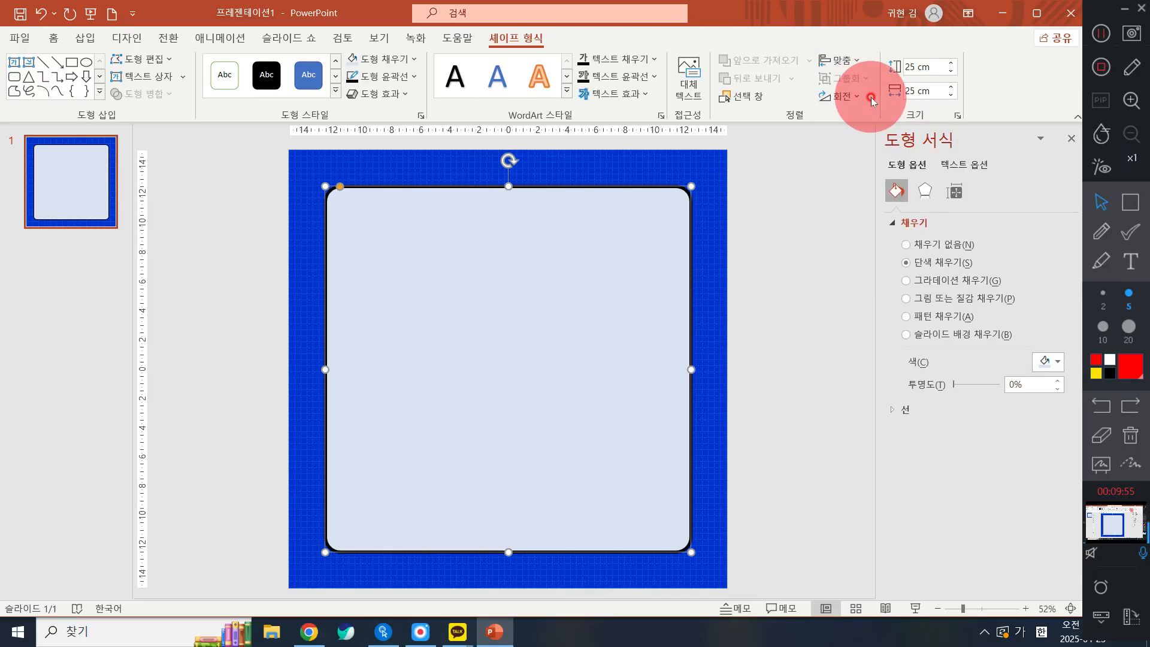
left_click(838, 60)
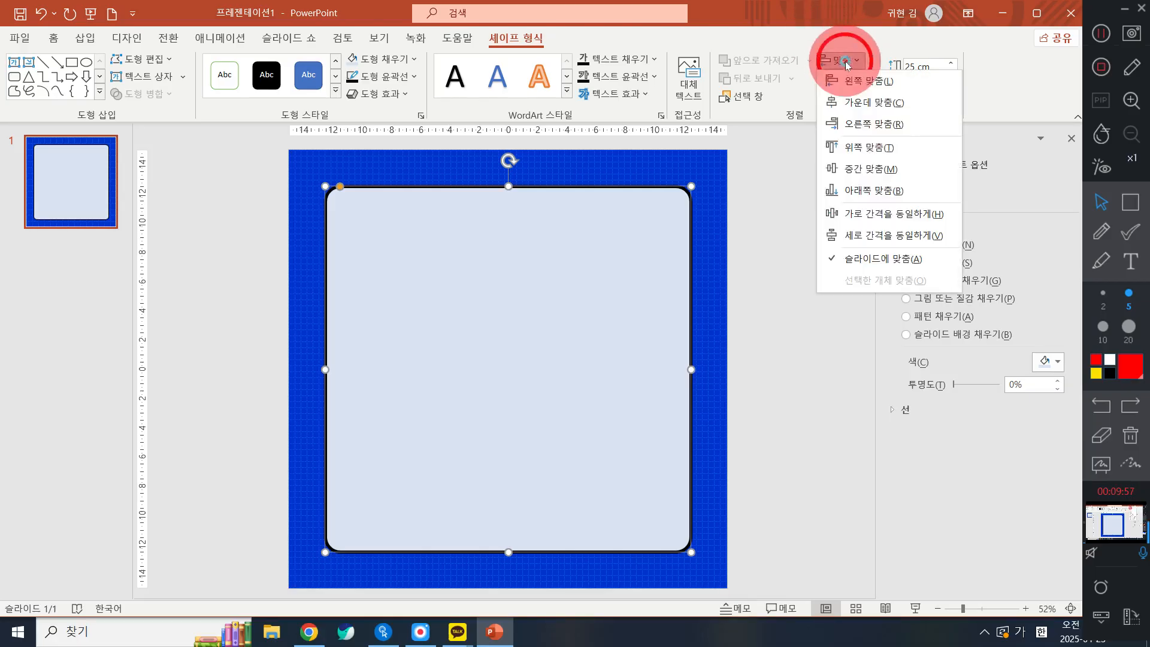
left_click(886, 172)
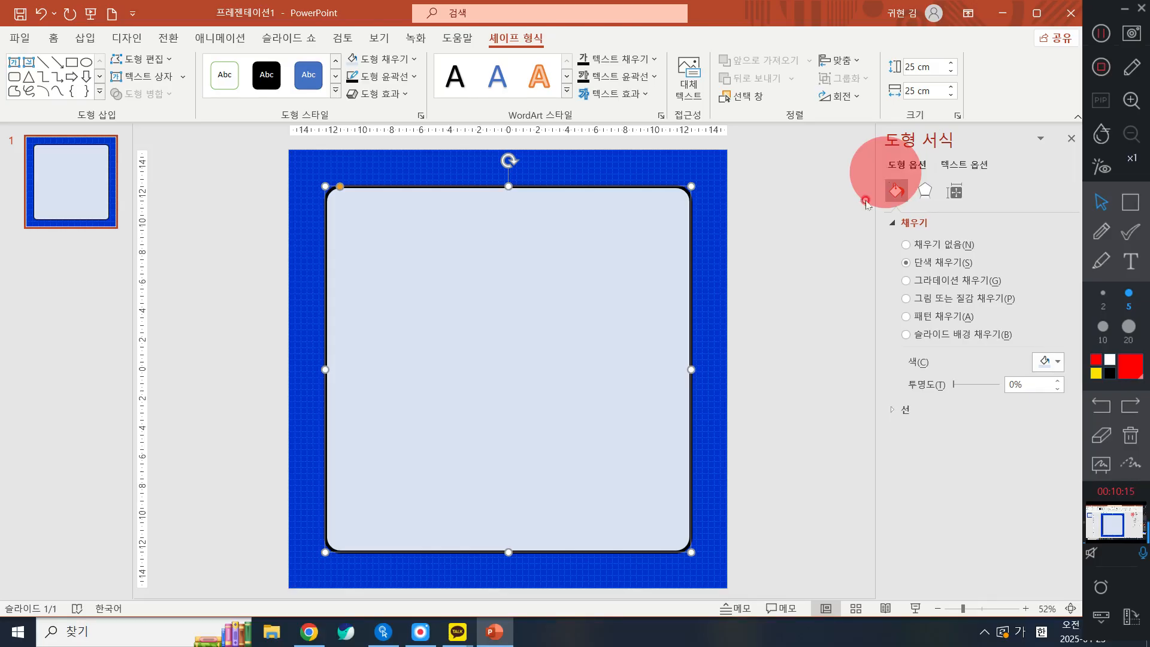
Duplicate the rounded rectangle and place the copy offset towards the slide's lower right
left_click(855, 244)
left_click(603, 299)
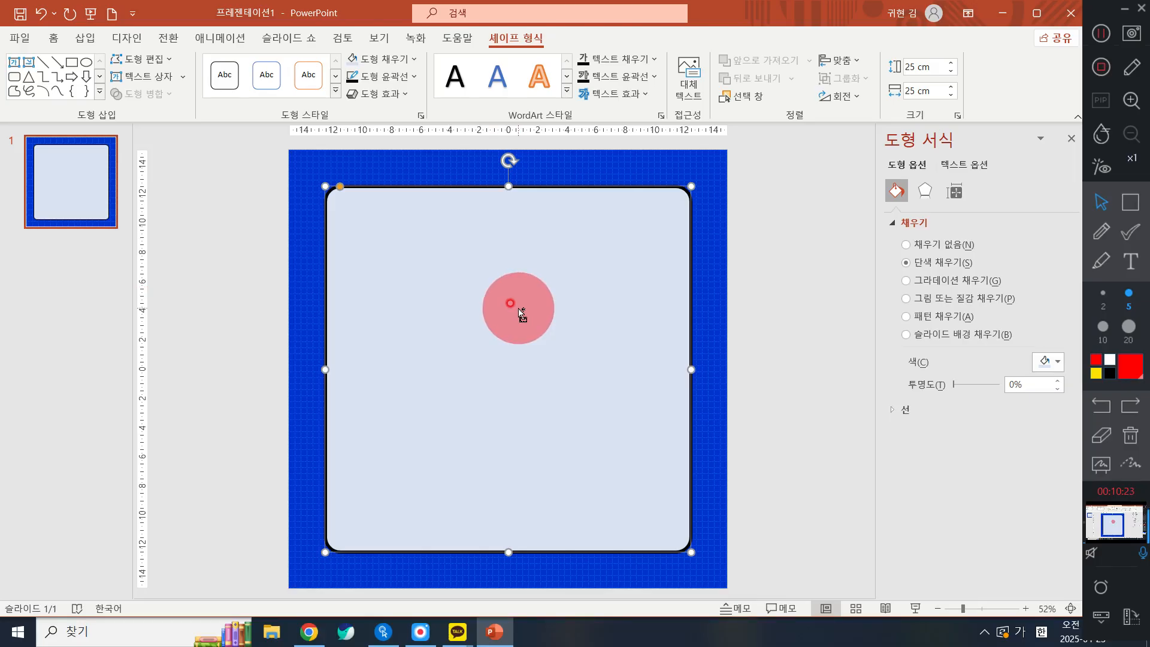
left_click_drag(507, 285, 688, 313)
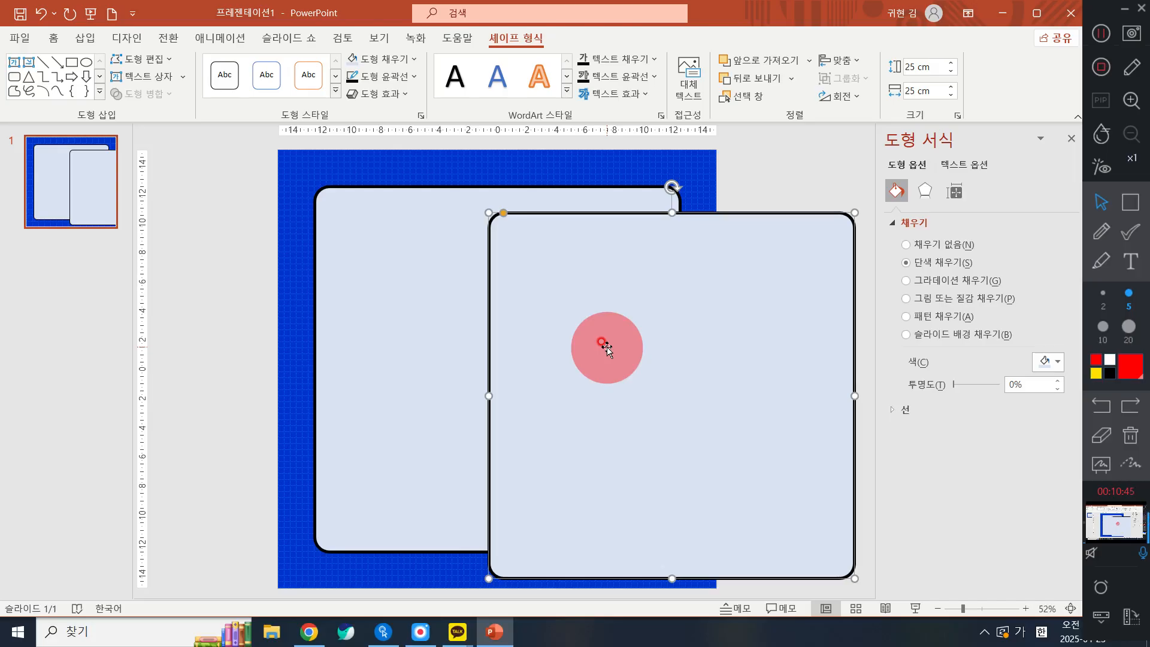
Set the copied rounded rectangle's height and width to 20 cm each
left_click(938, 66)
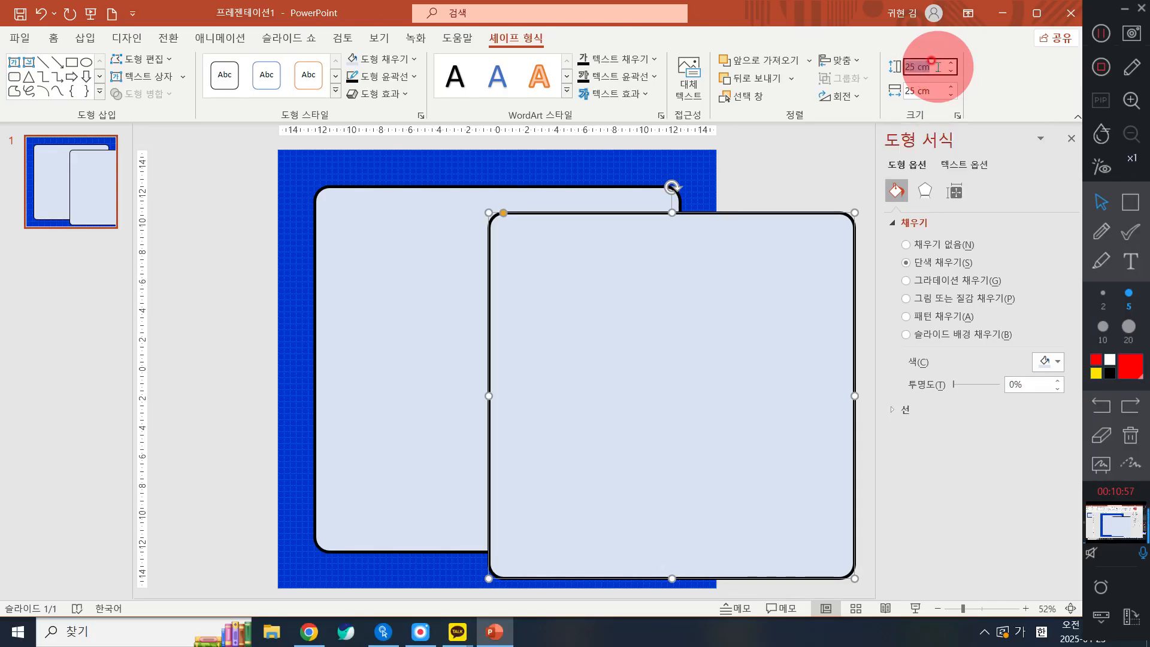
type("20")
key("Return")
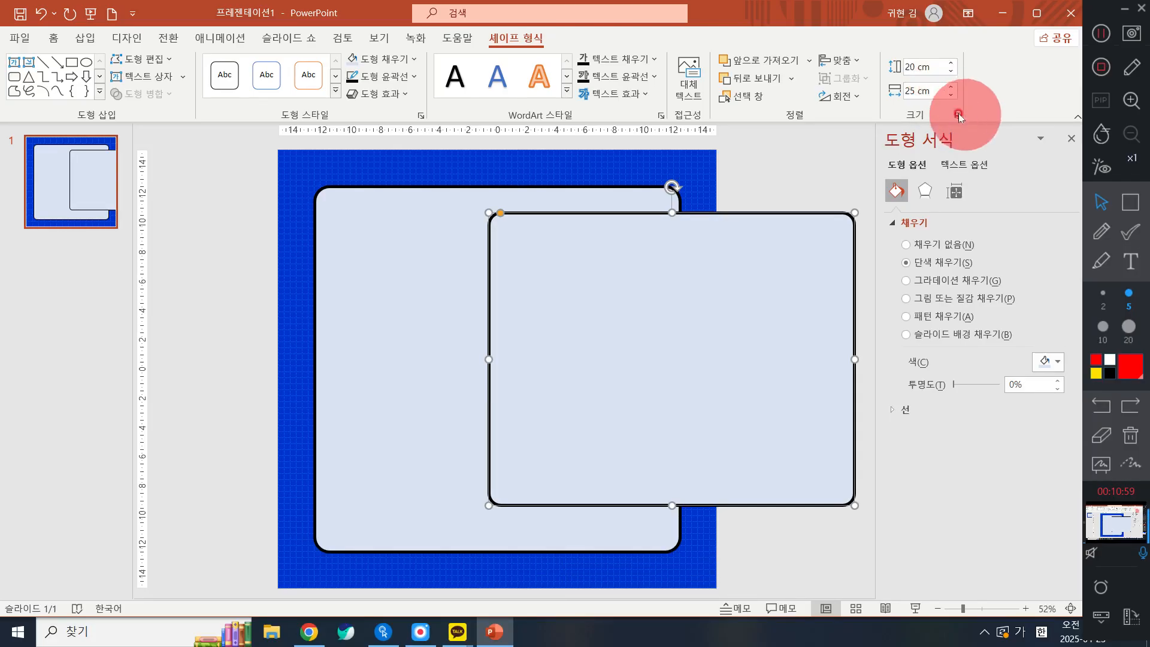
left_click(936, 93)
type("20")
key("Return")
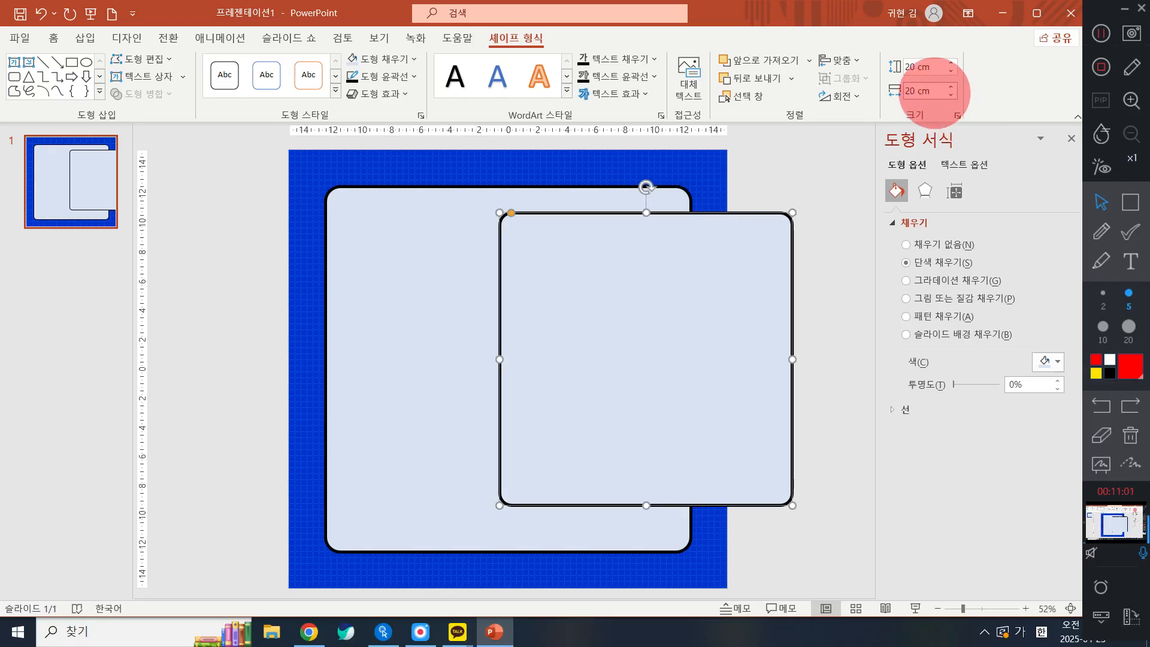
Centre the copied rounded rectangle inside the larger one and compare its size with the sample image
left_click_drag(593, 446, 457, 455)
left_click(472, 632)
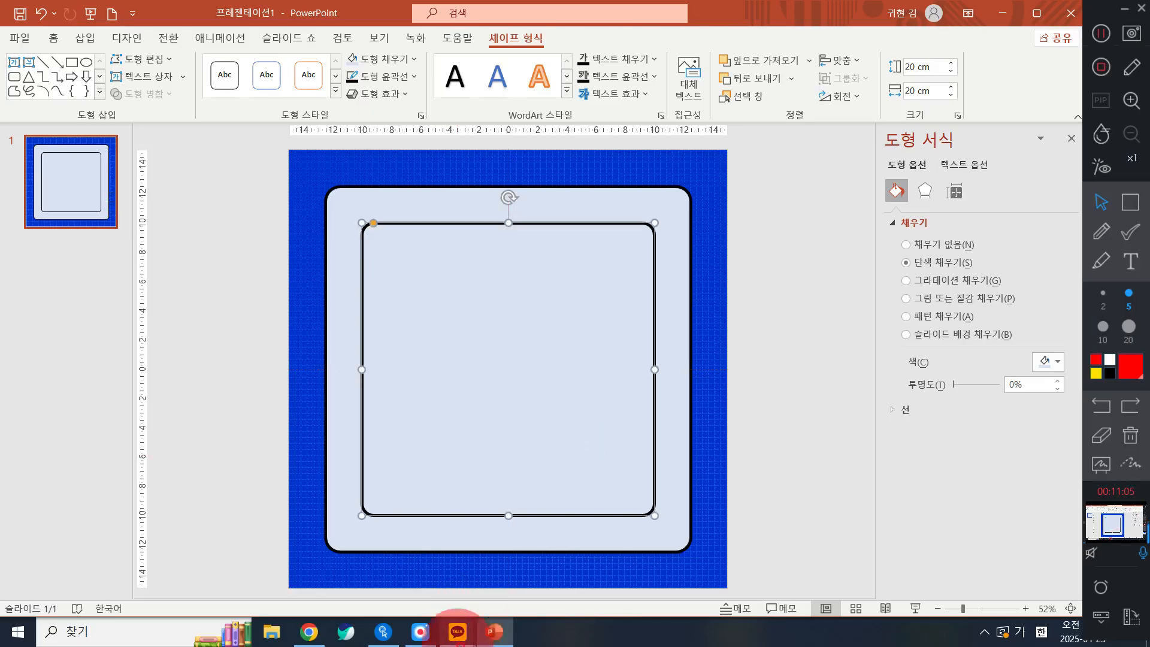
left_click(469, 633)
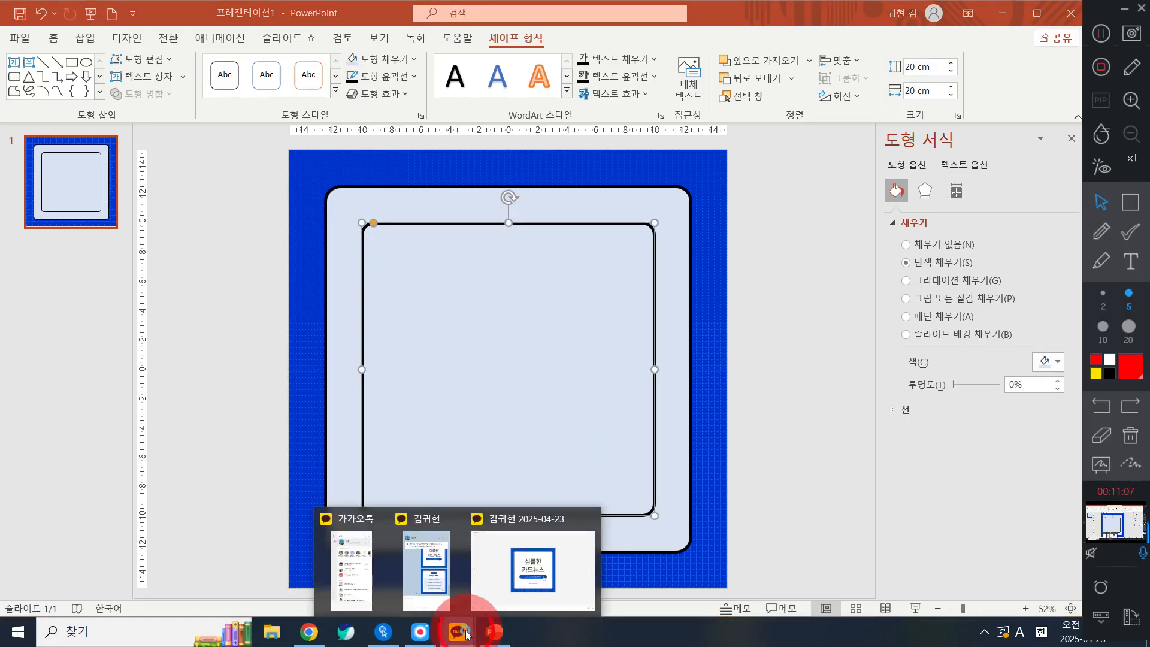
left_click(588, 282)
Set the inner rounded rectangle's height and width to 23 cm each
left_click(928, 66)
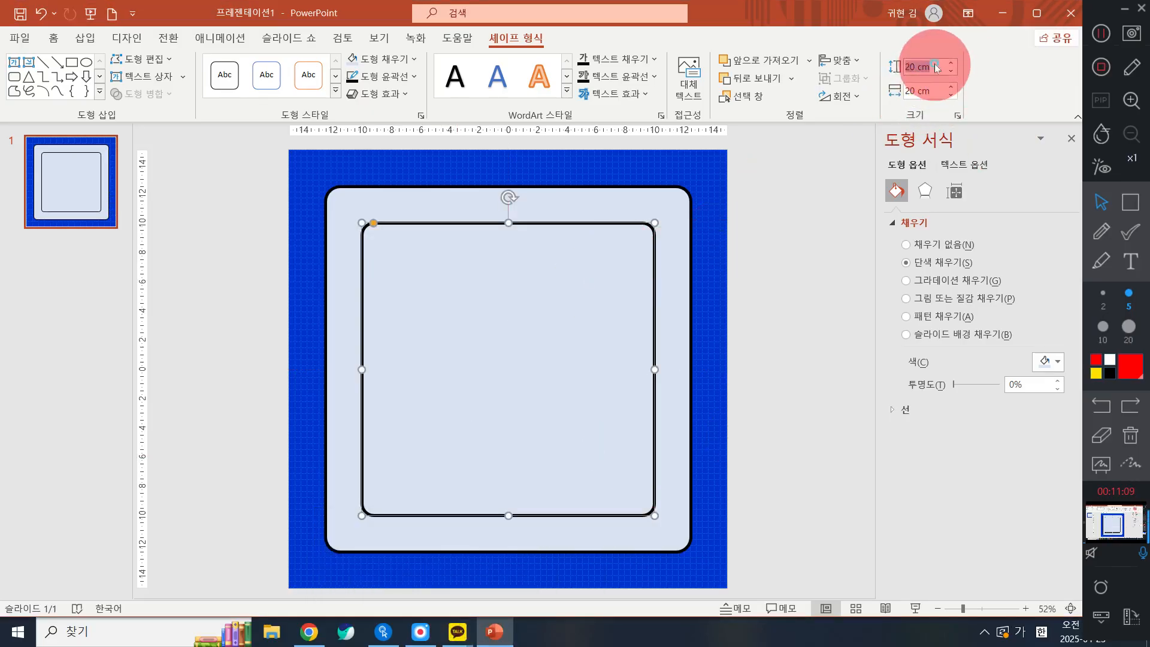
type("23")
key("Return")
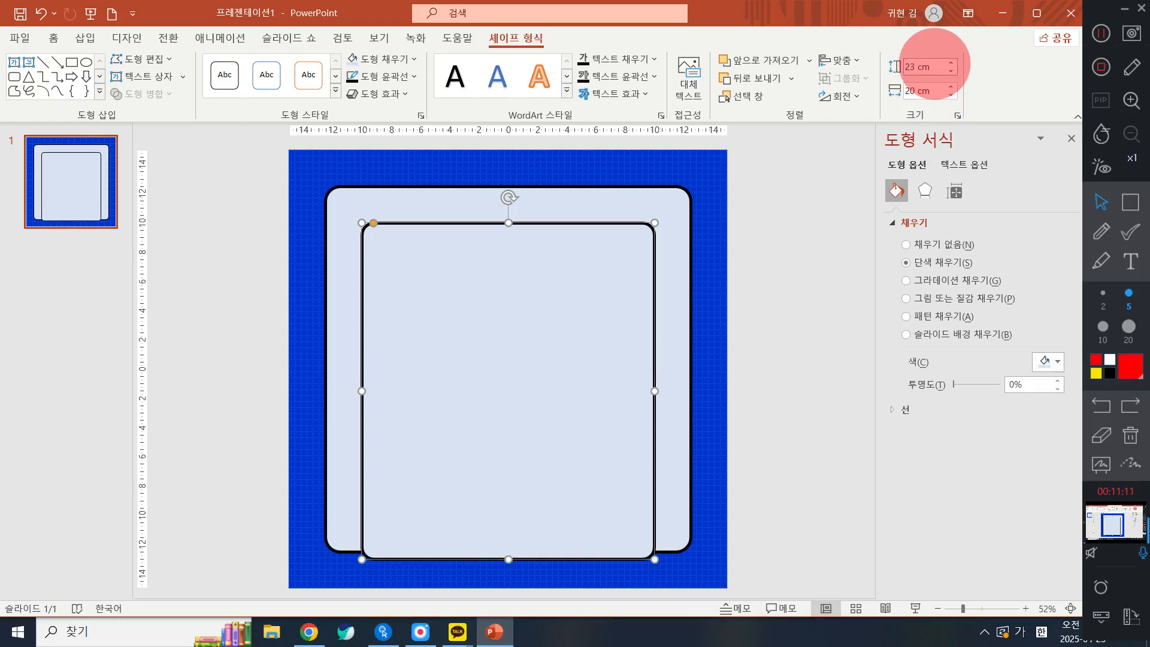
left_click(945, 89)
type("23")
key("Return")
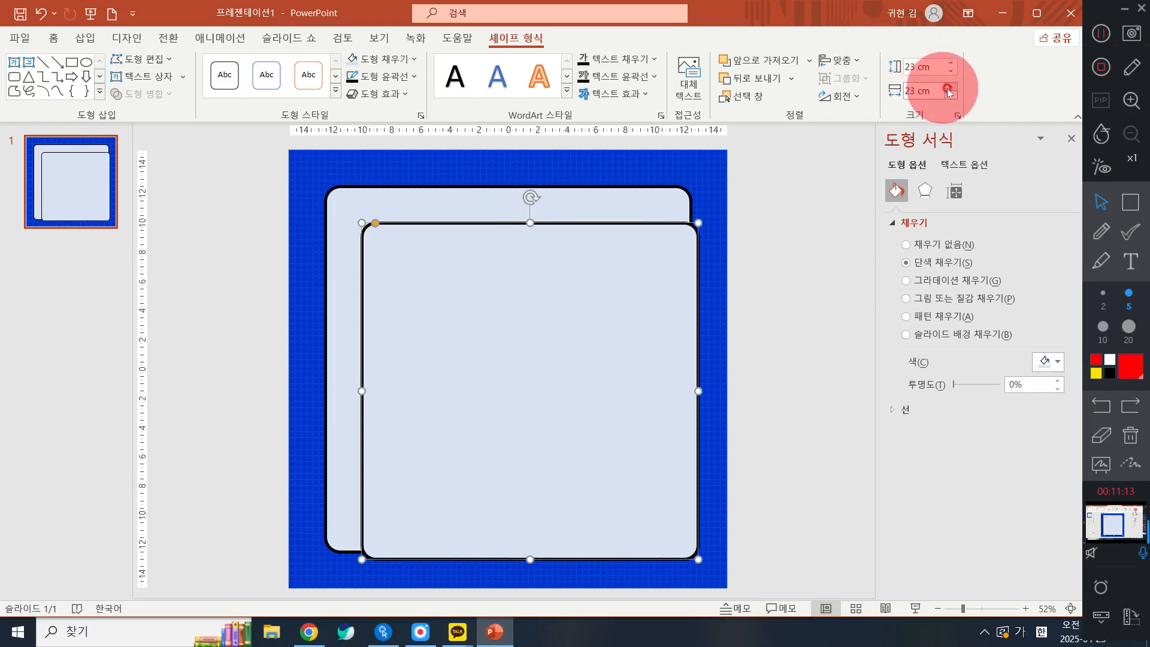
Align the inner rounded rectangle to the slide's horizontal centre and vertical middle
left_click_drag(591, 299, 534, 296)
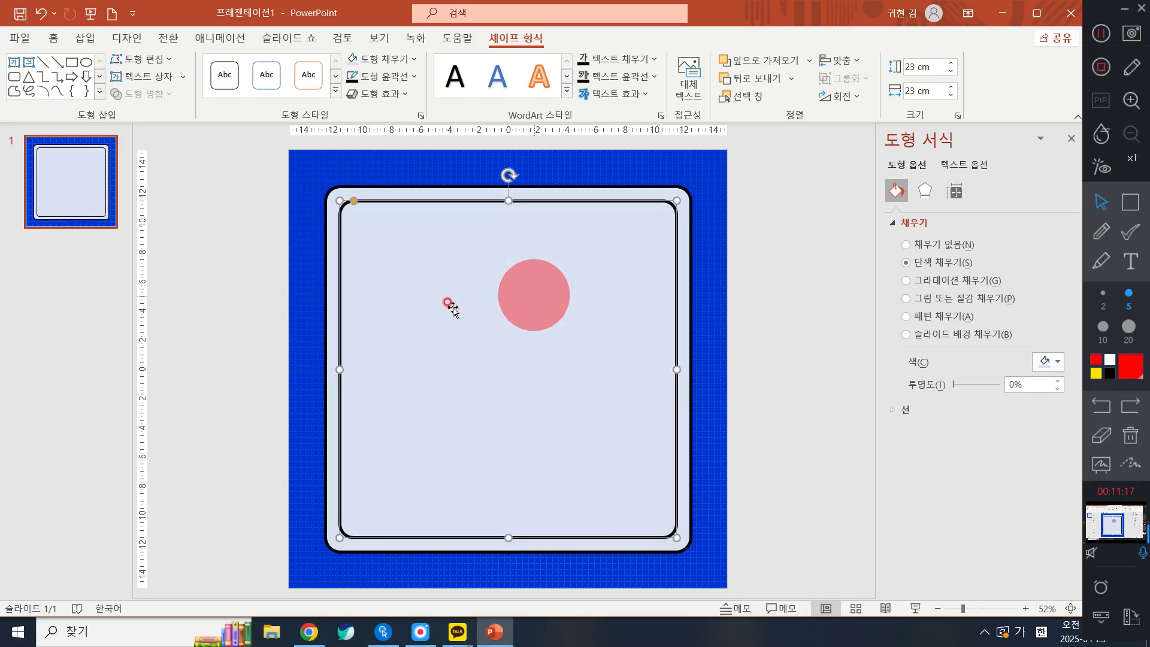
left_click_drag(501, 334, 642, 344)
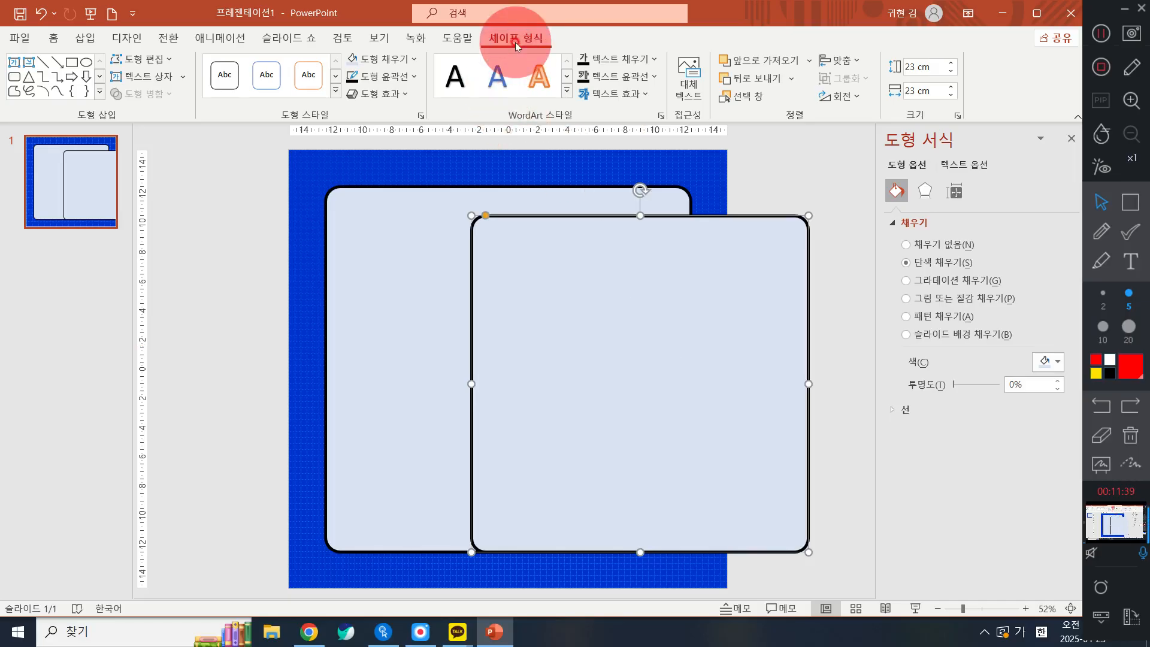
left_click(842, 59)
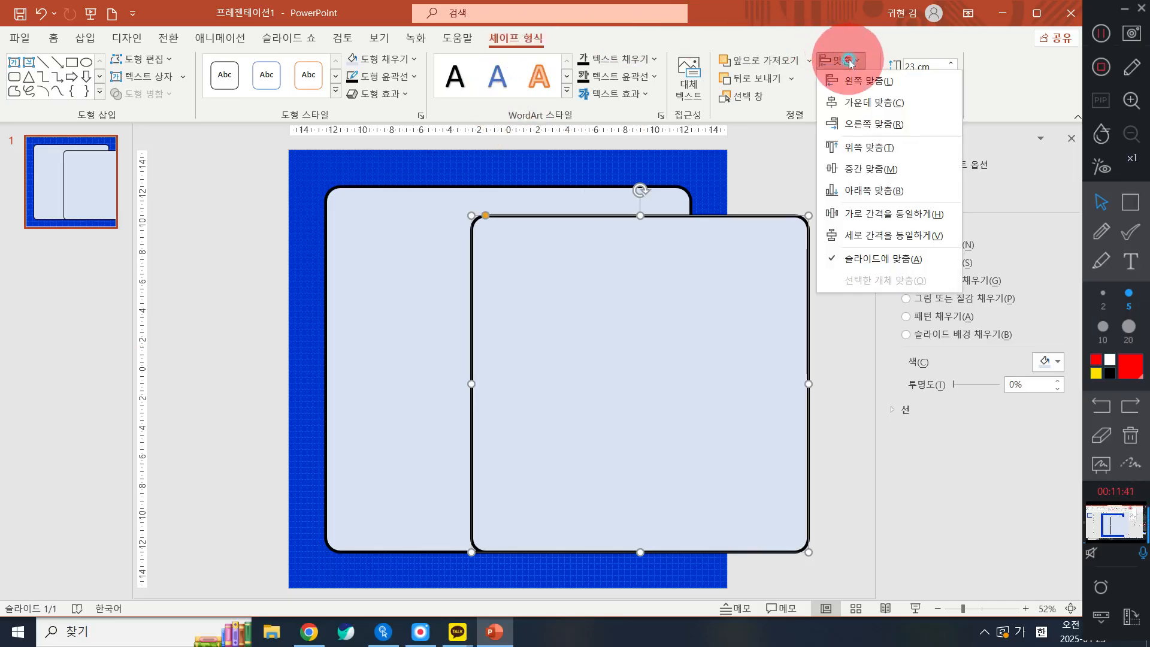
left_click(852, 101)
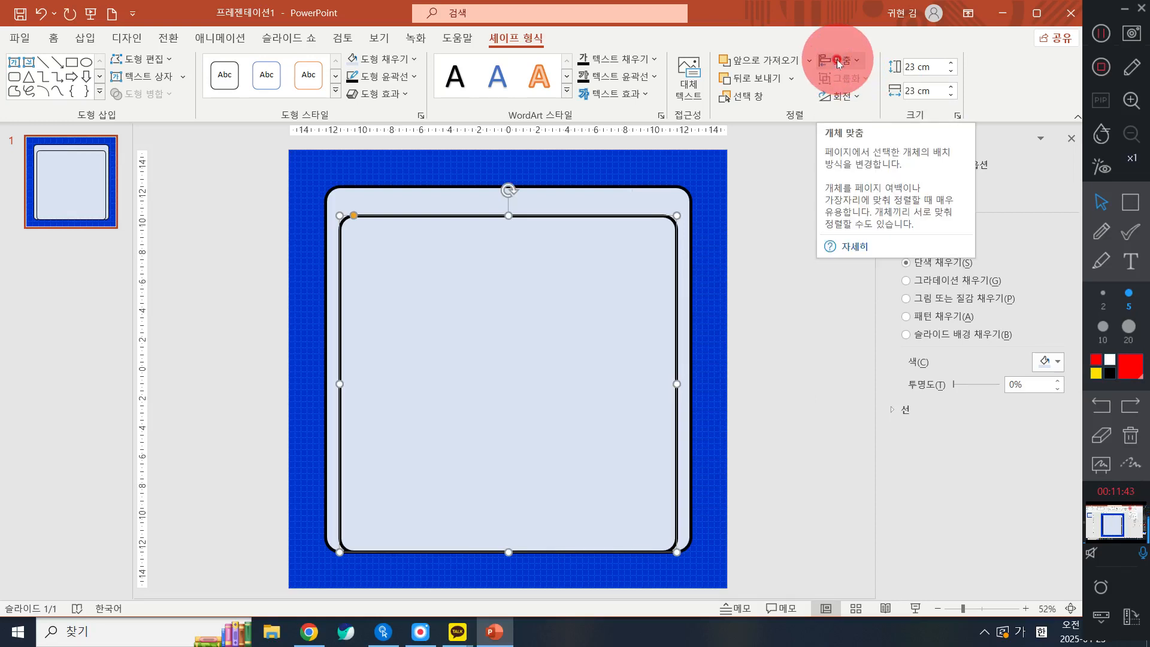
left_click(838, 60)
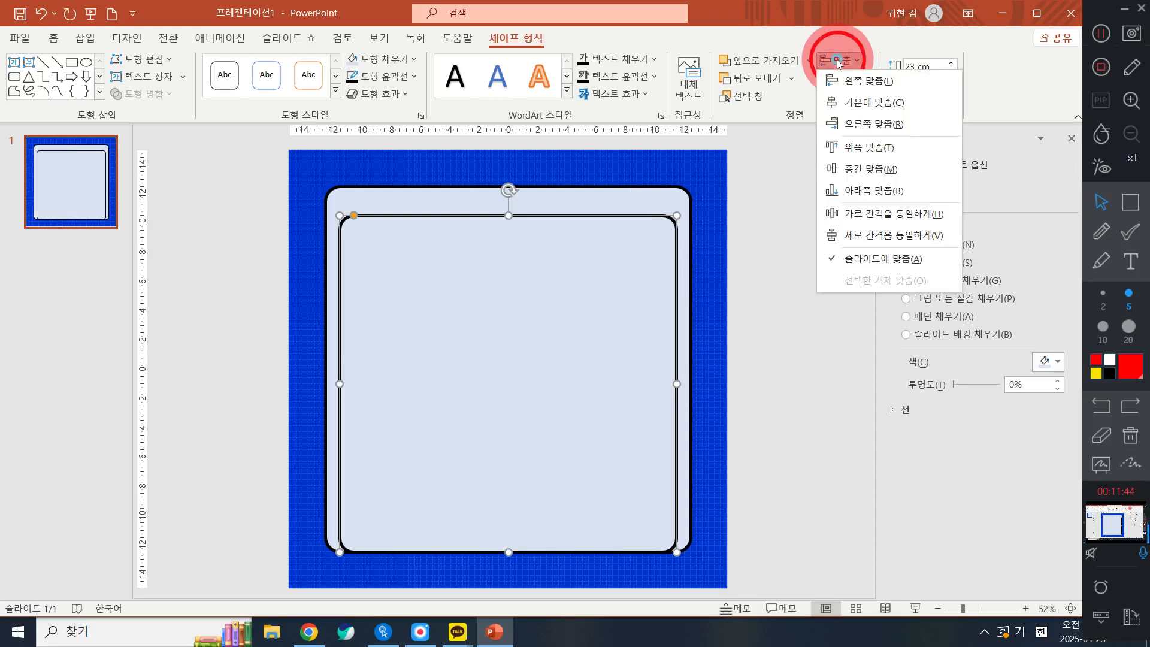
left_click(871, 169)
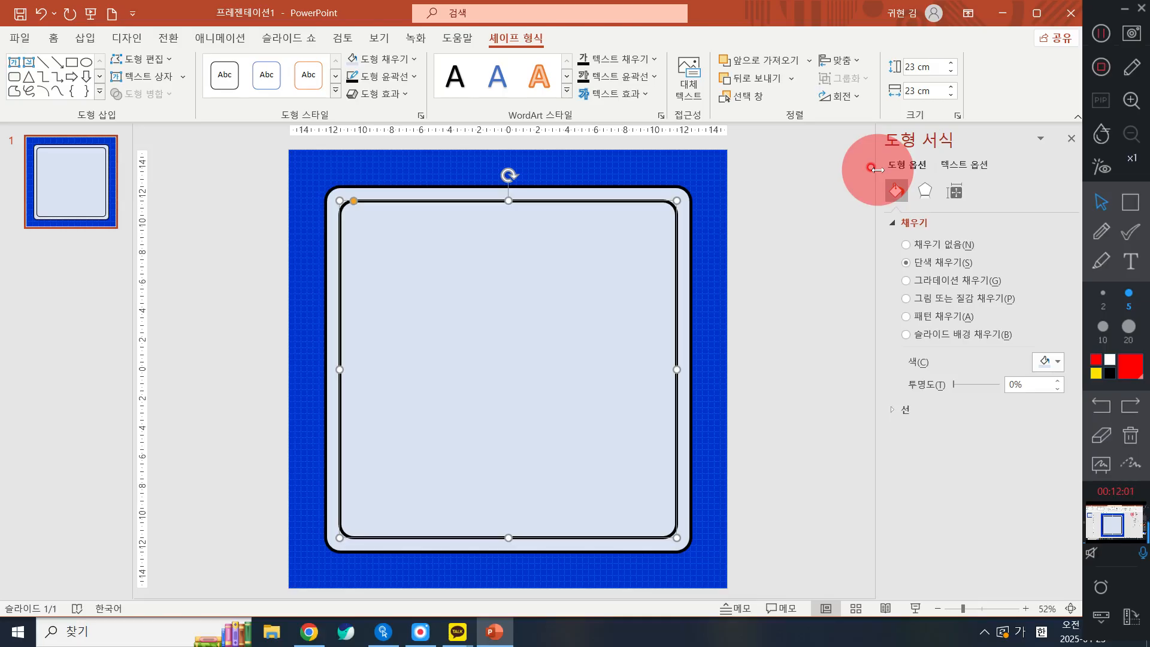
Try the recently used dark blue on the inner rounded rectangle, and settle on the White, Background 1 fill
left_click(404, 60)
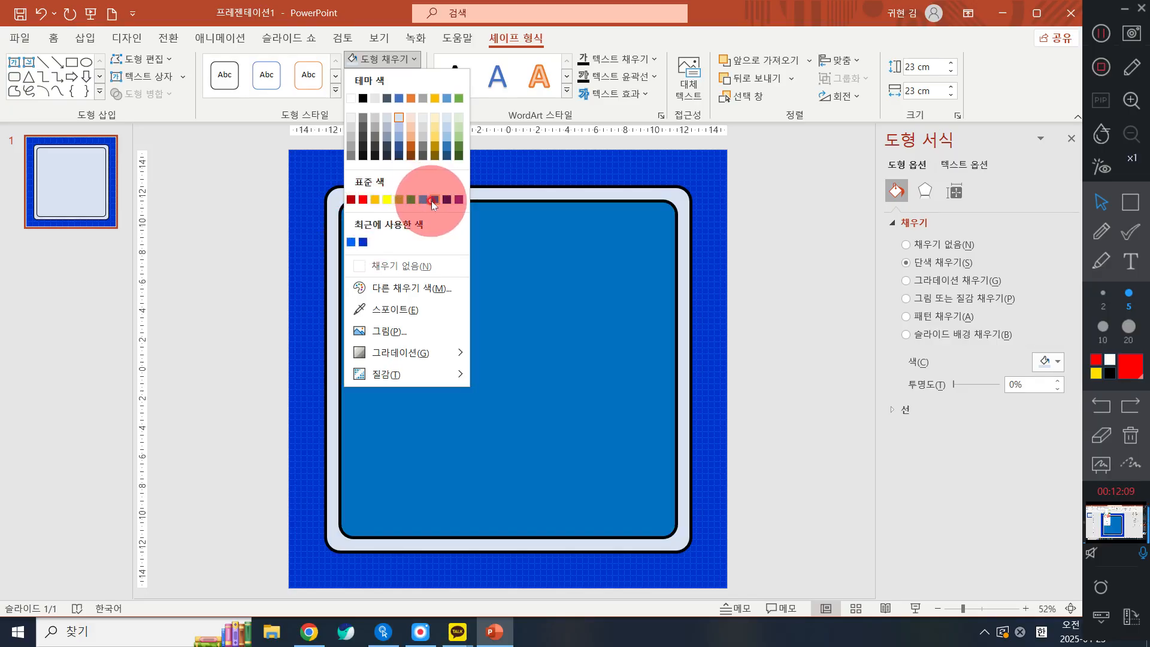
left_click(364, 242)
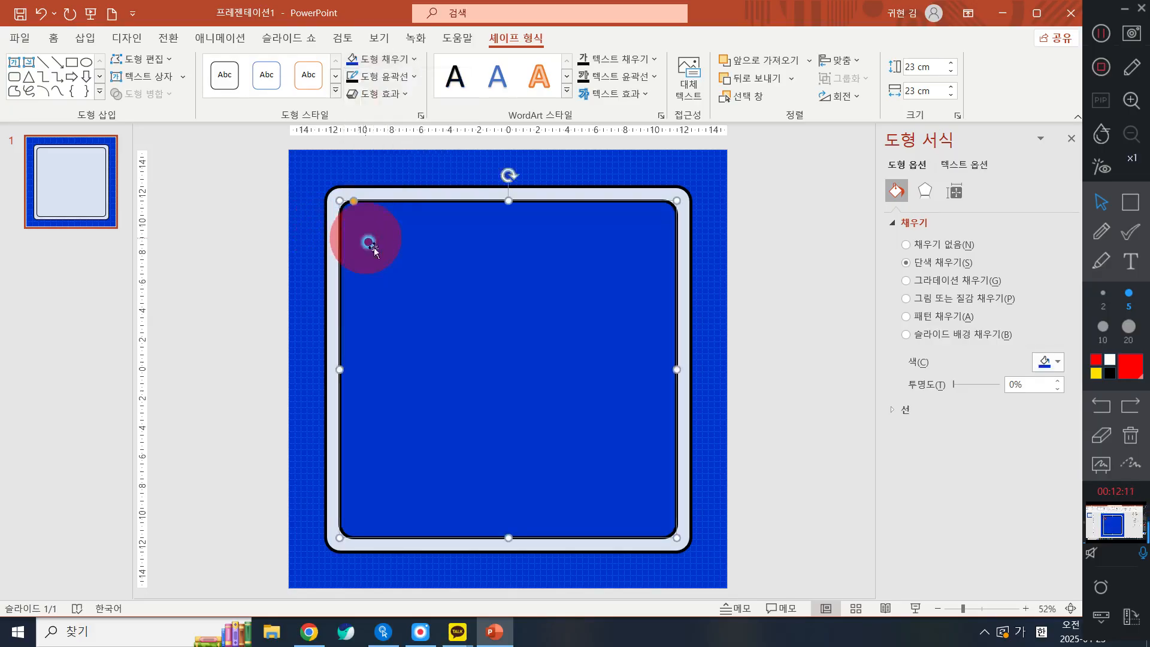
mouse_move(456, 640)
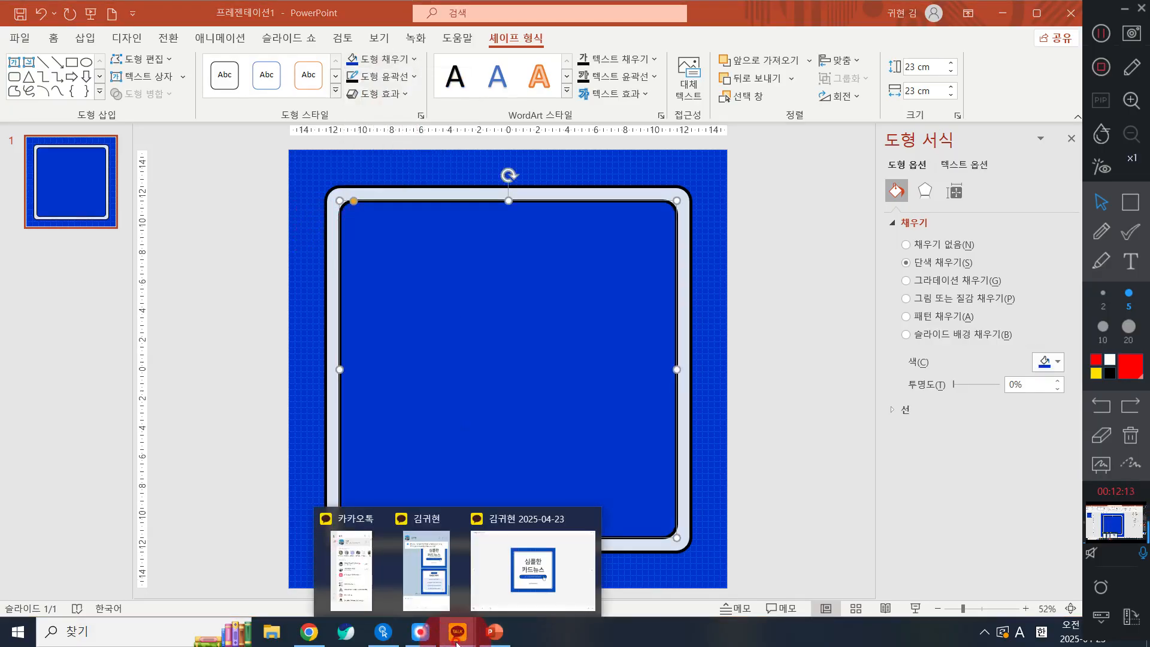
left_click(362, 71)
left_click(362, 95)
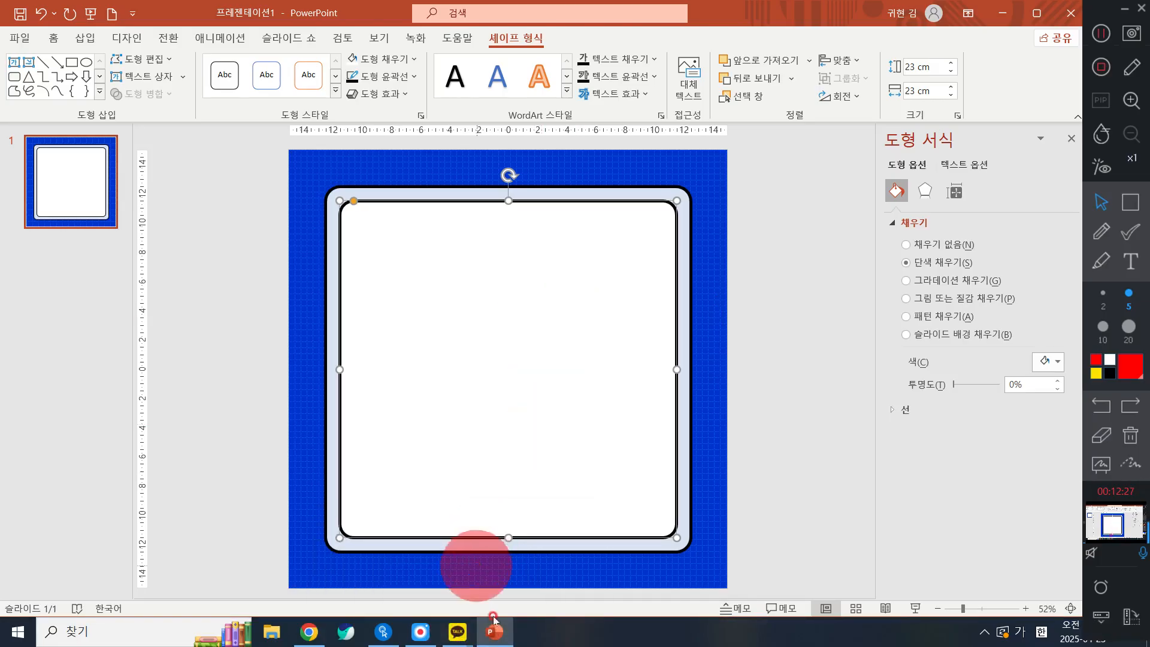
mouse_move(457, 632)
left_click(504, 564)
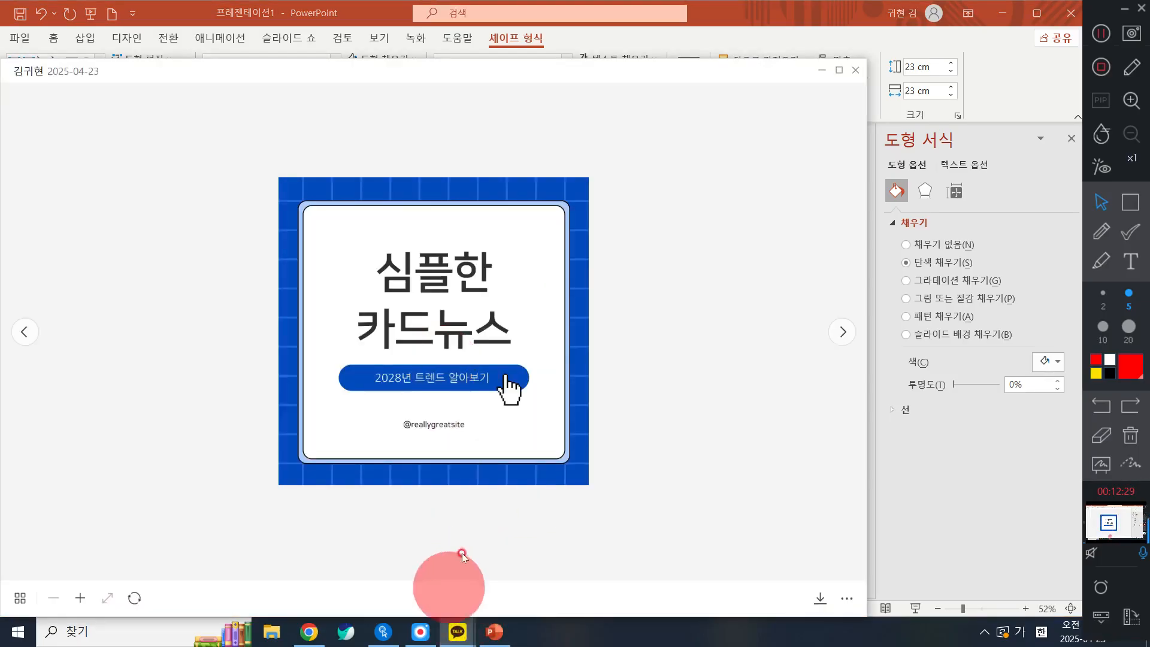
left_click(823, 70)
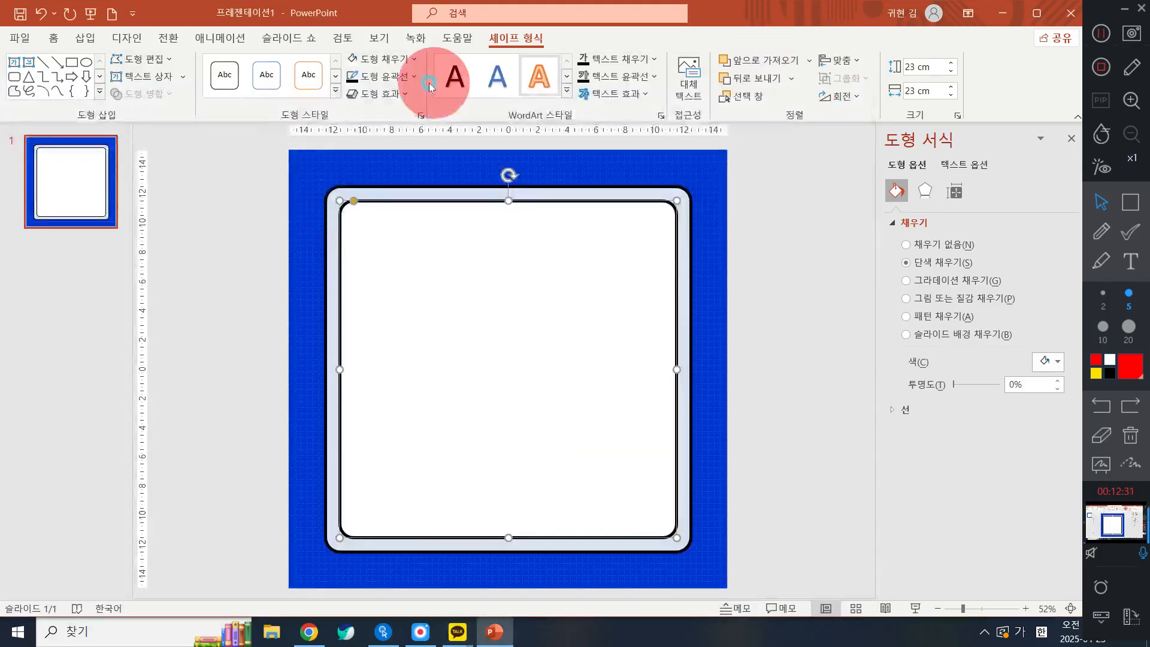
left_click(386, 64)
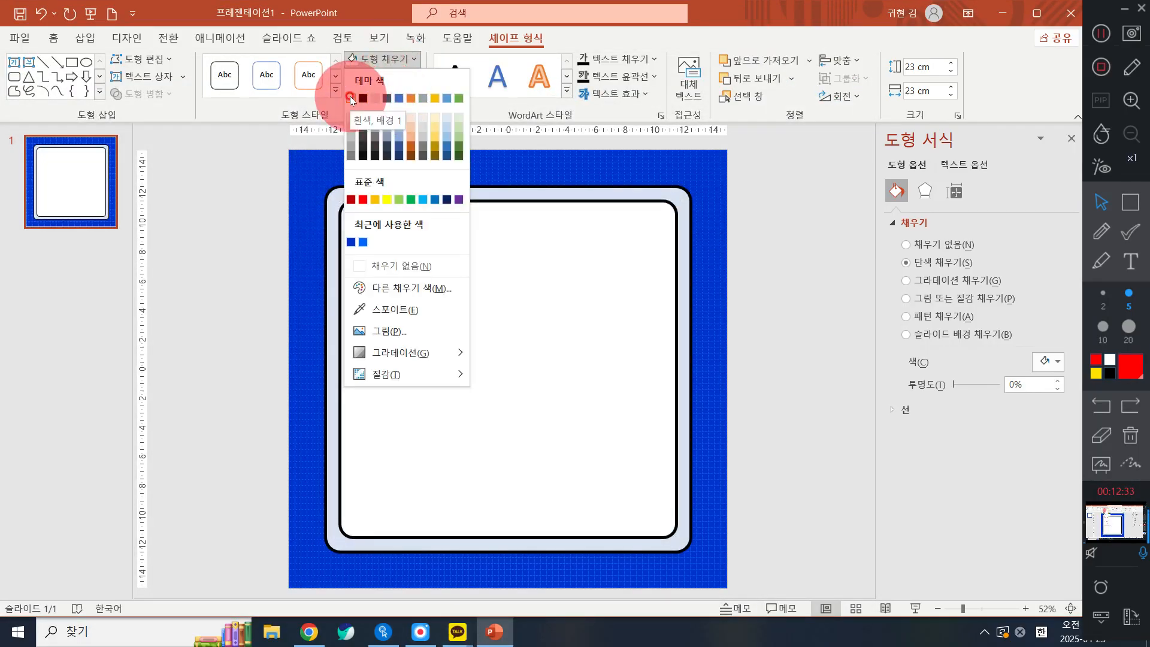
left_click(352, 99)
Check the sample image's title and draw a text box about 9 cm wide in the blank area beside the slide's upper right part
mouse_move(457, 632)
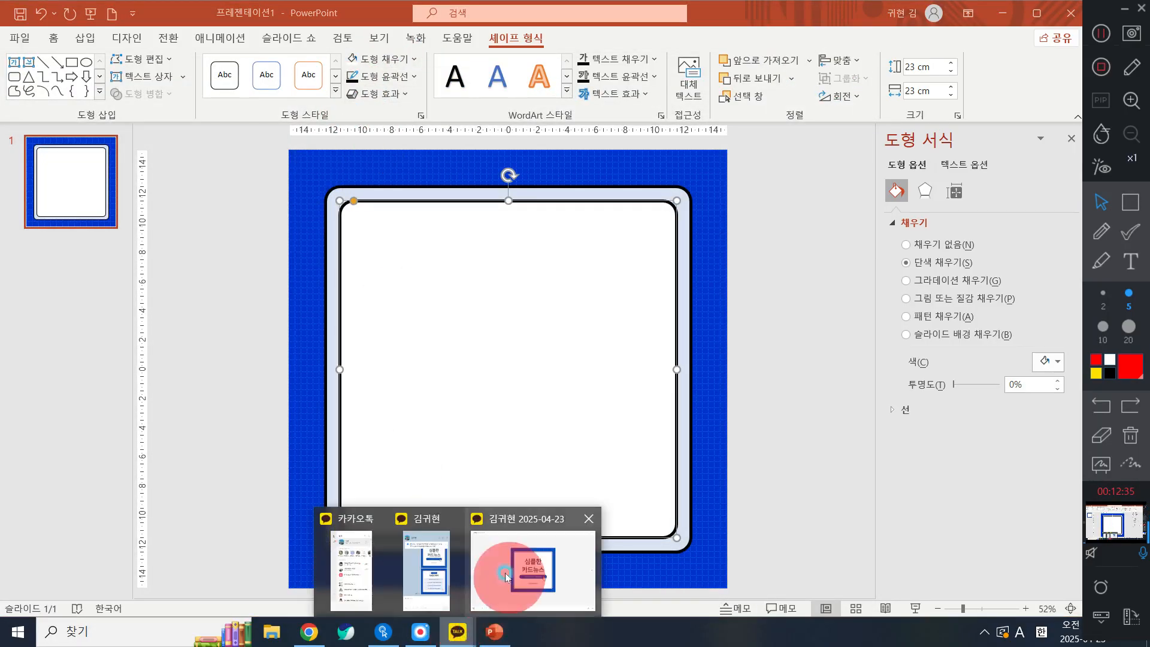
left_click(505, 577)
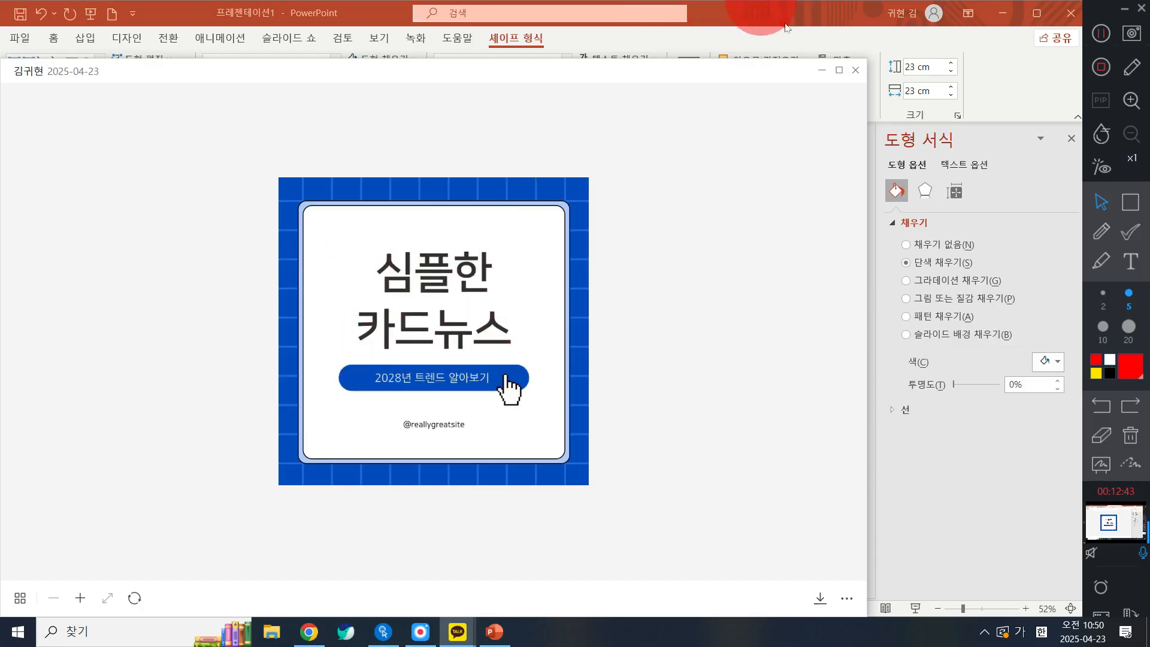
left_click(821, 70)
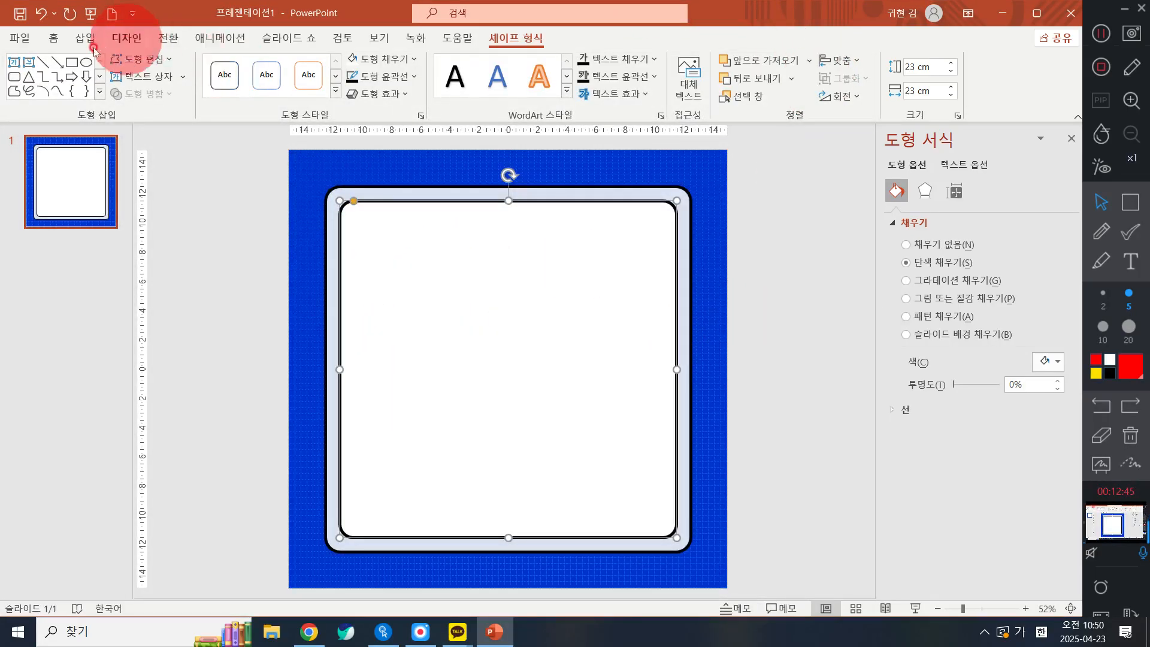
left_click(52, 39)
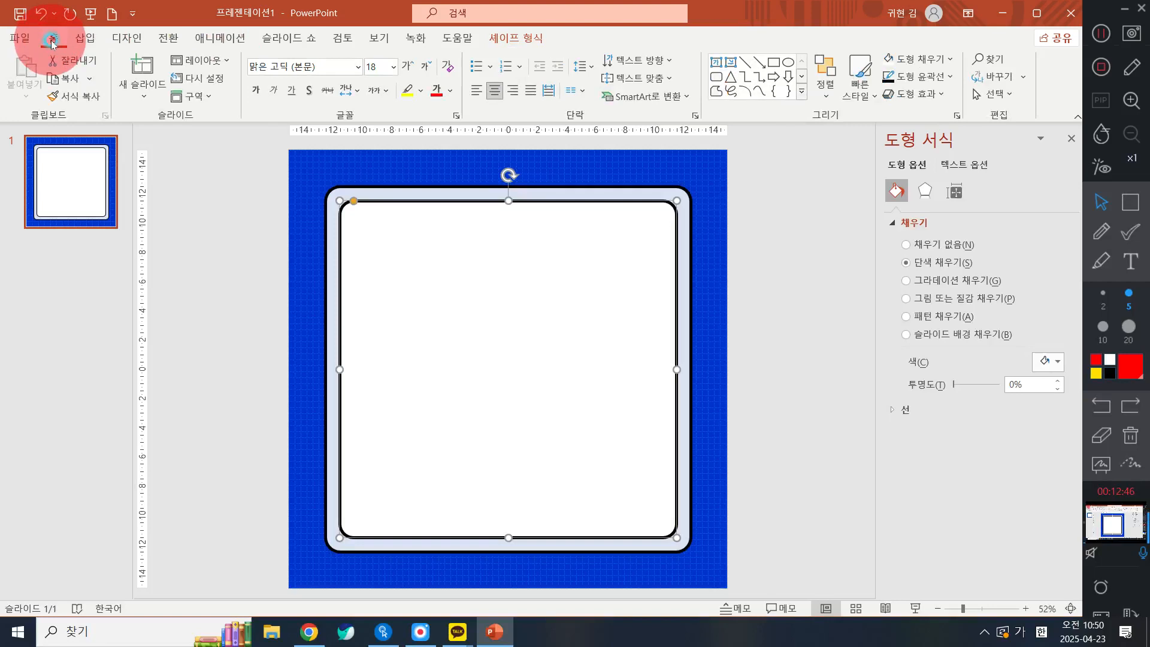
left_click(802, 92)
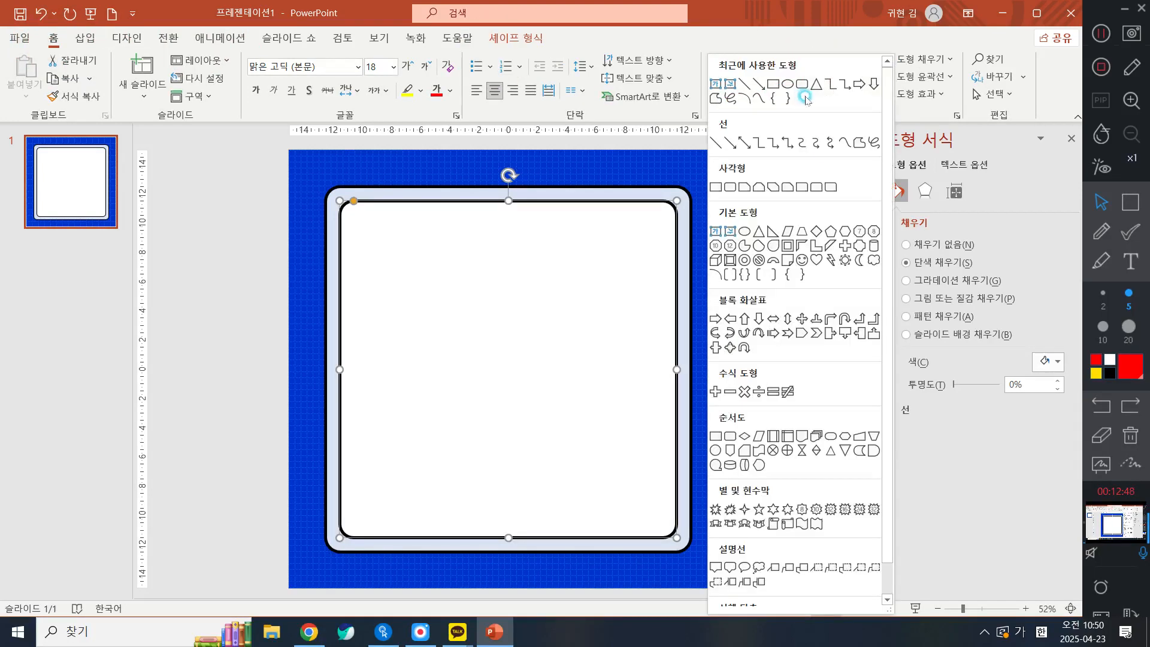
left_click(718, 232)
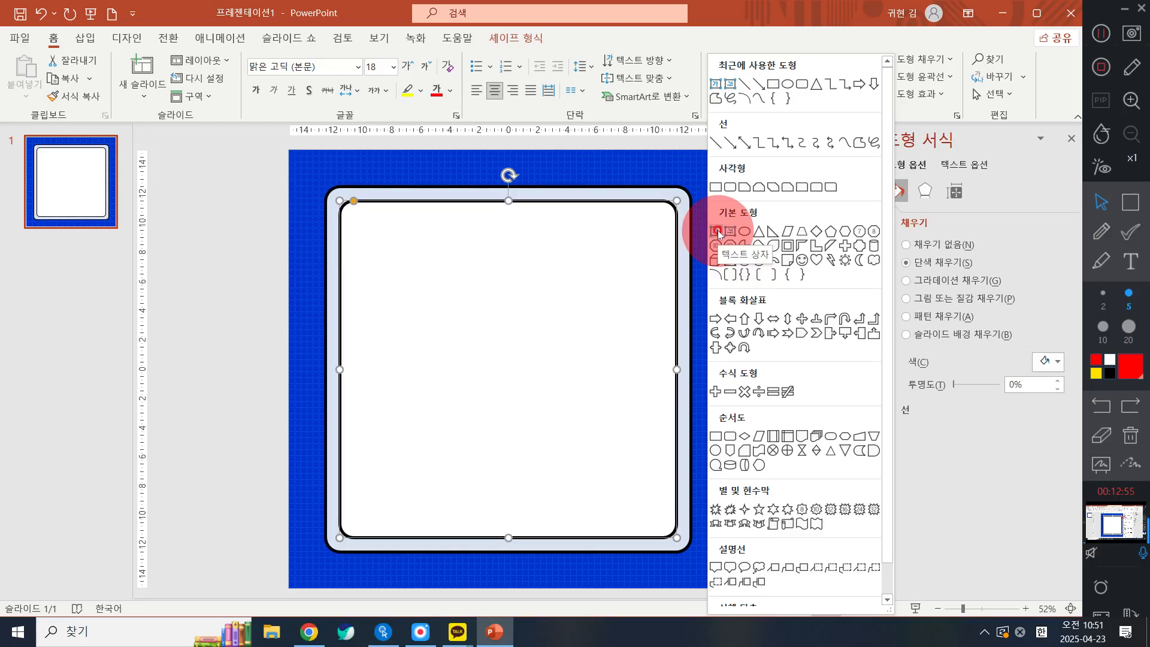
left_click(719, 232)
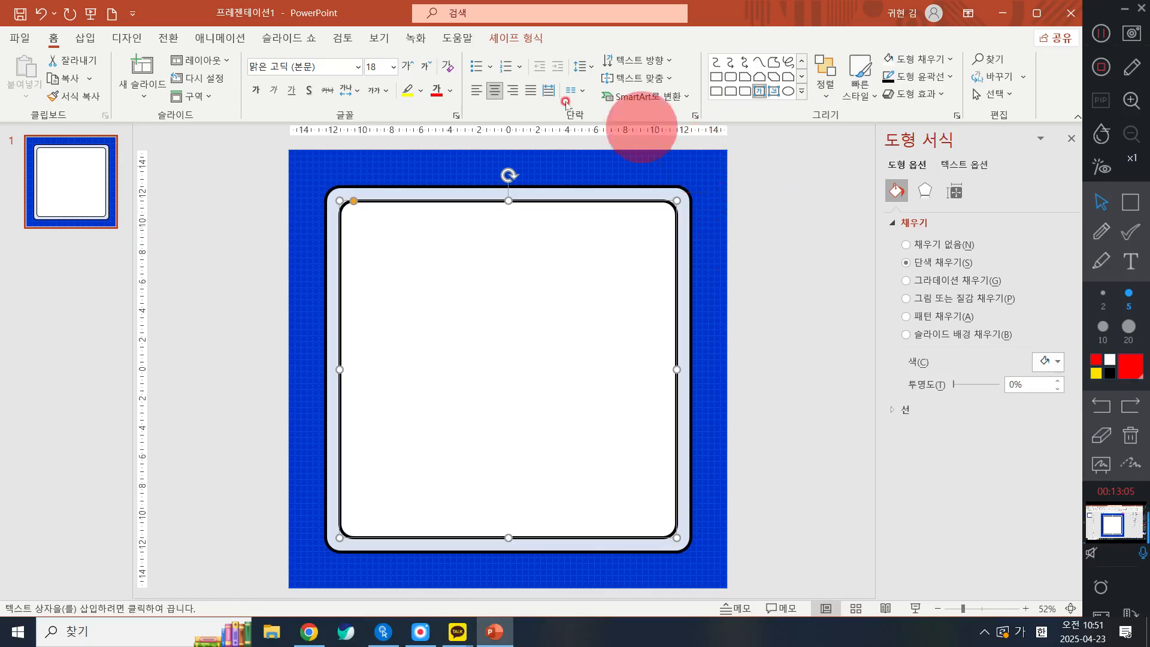
left_click(800, 91)
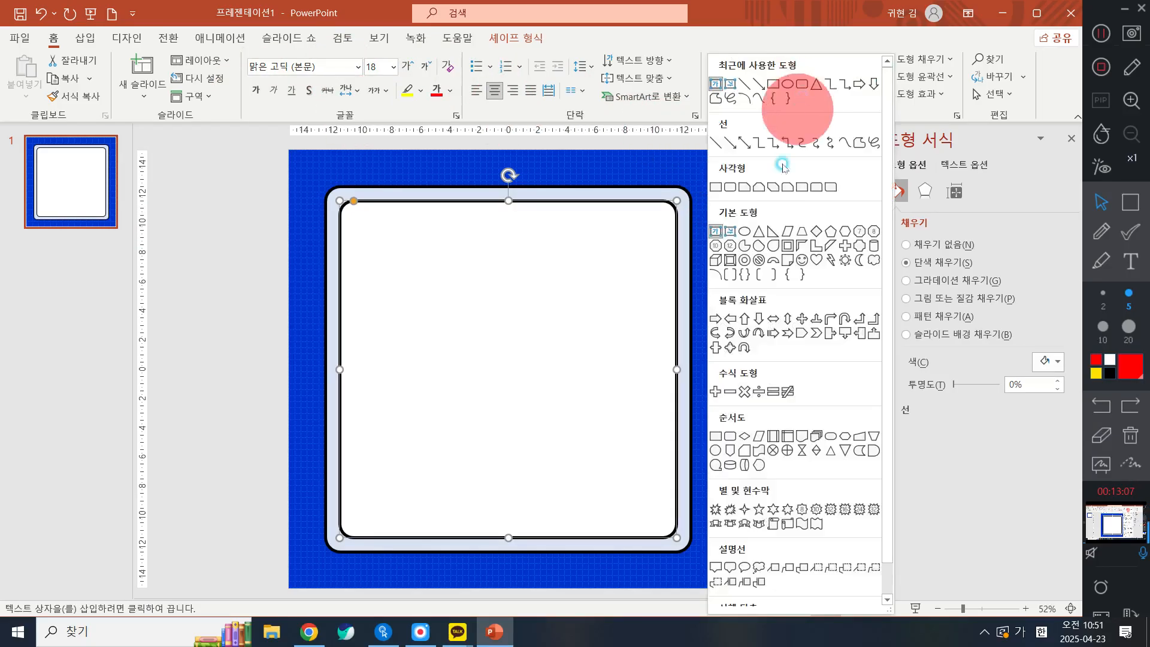
left_click(717, 233)
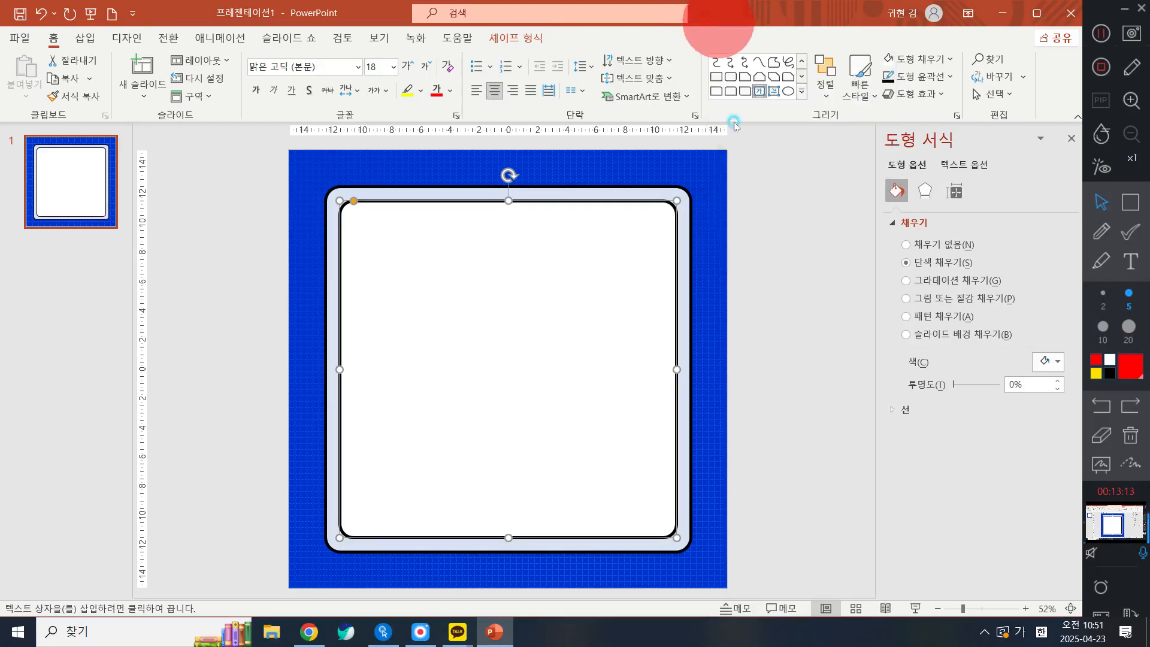
left_click_drag(735, 223, 862, 276)
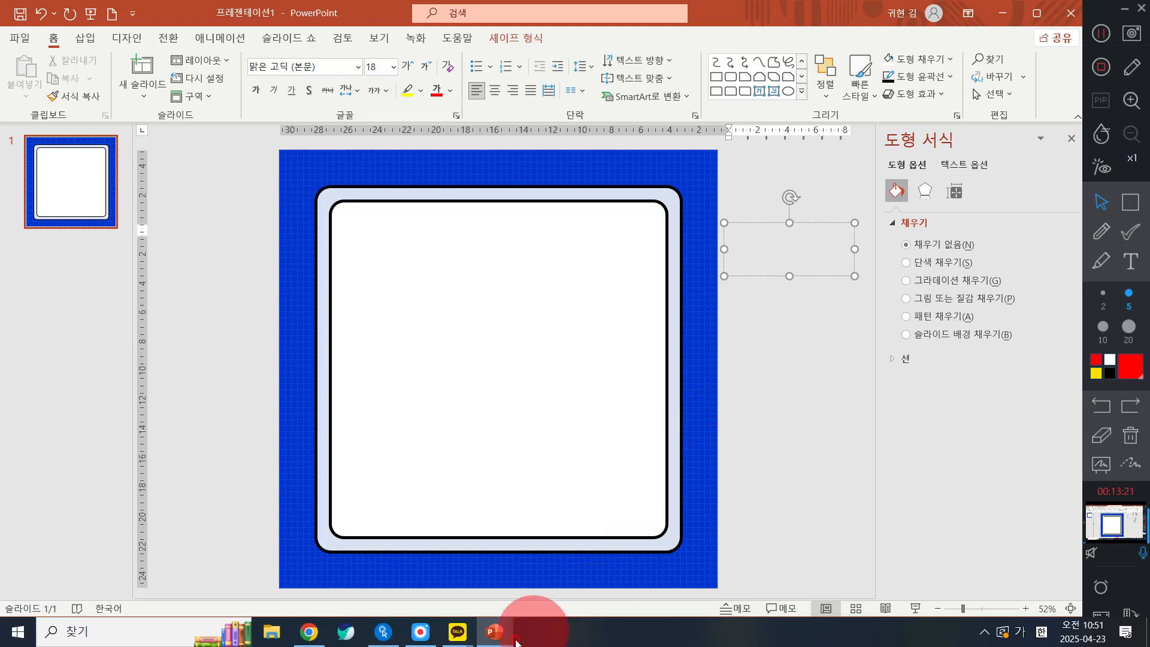
Enter the title "심플한 카드뉴스" in the text box, with 심플한 on the first line and 카드뉴스 on the second
mouse_move(460, 637)
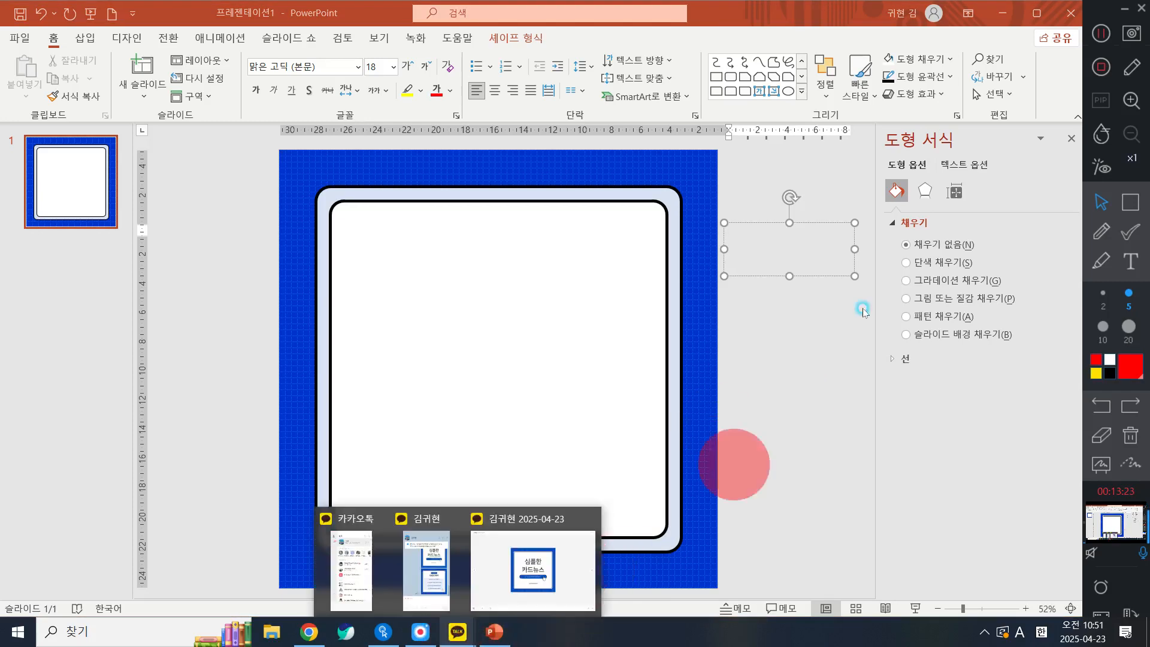
type("심플한 ")
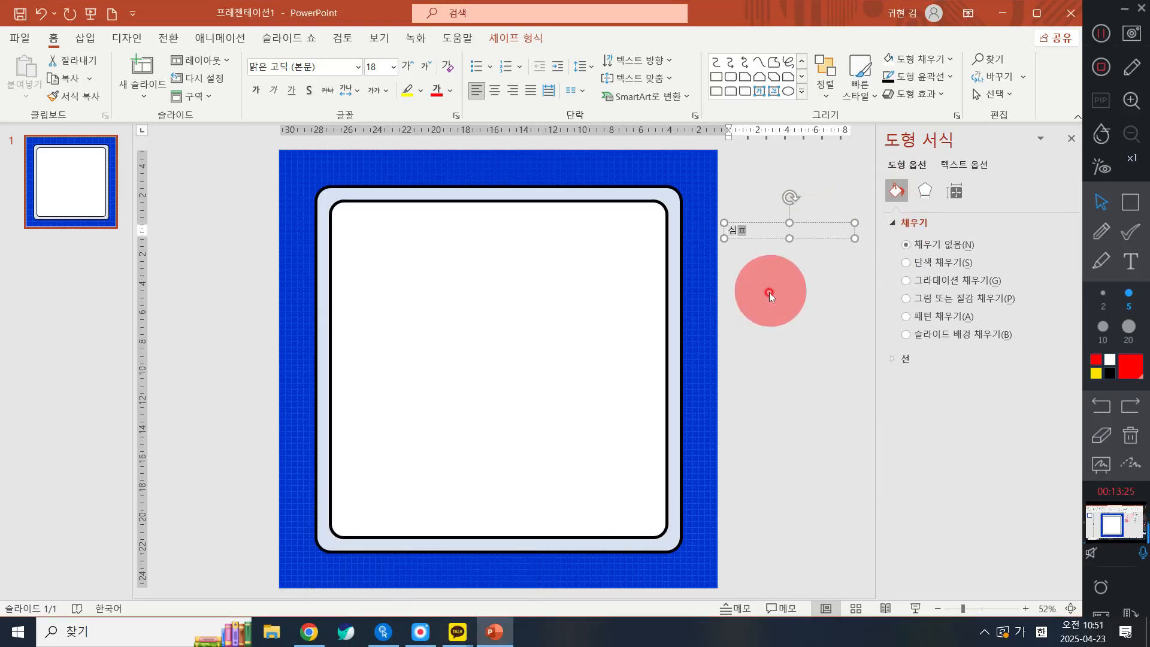
type("카드뉴스")
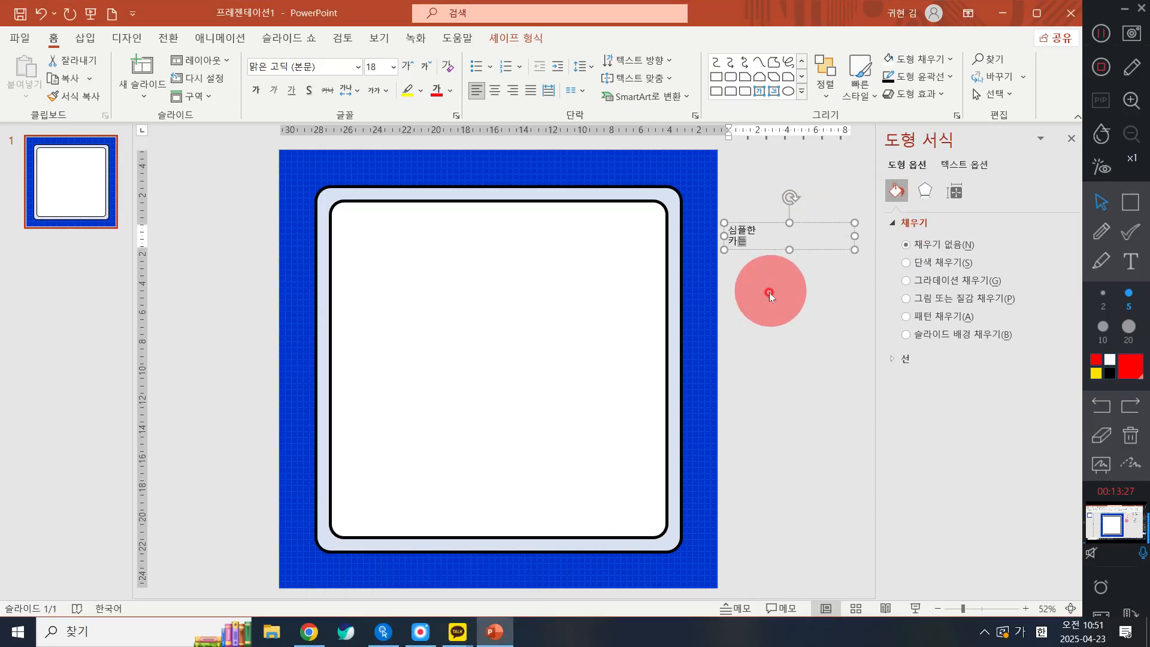
left_click(457, 632)
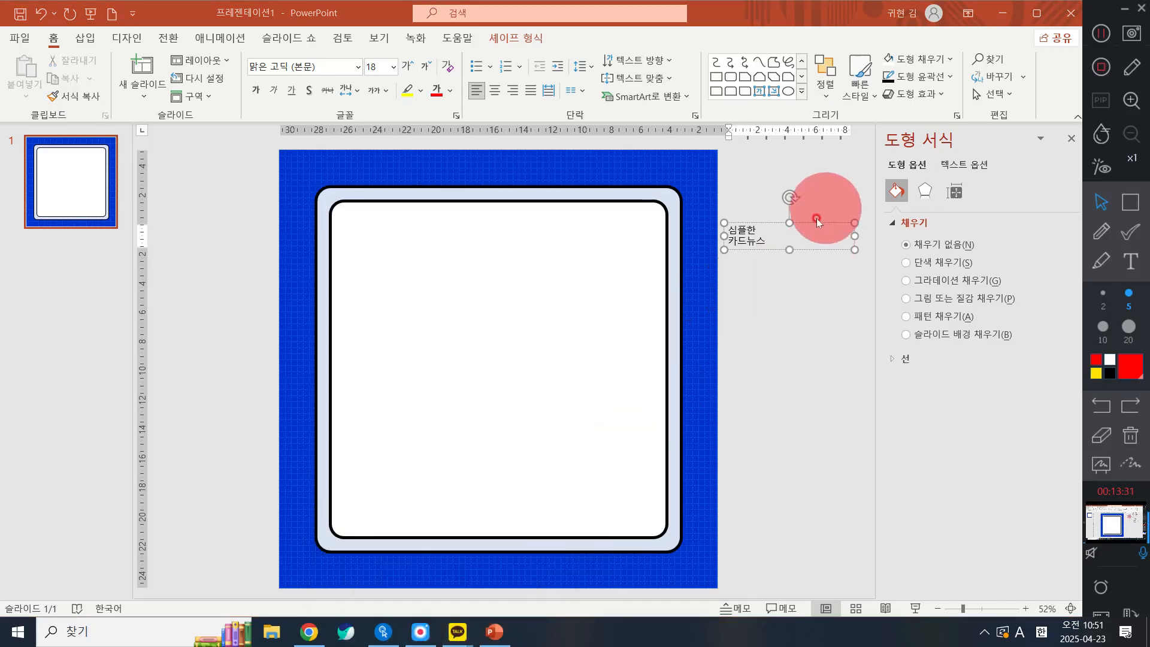
left_click(753, 240)
left_click(769, 242)
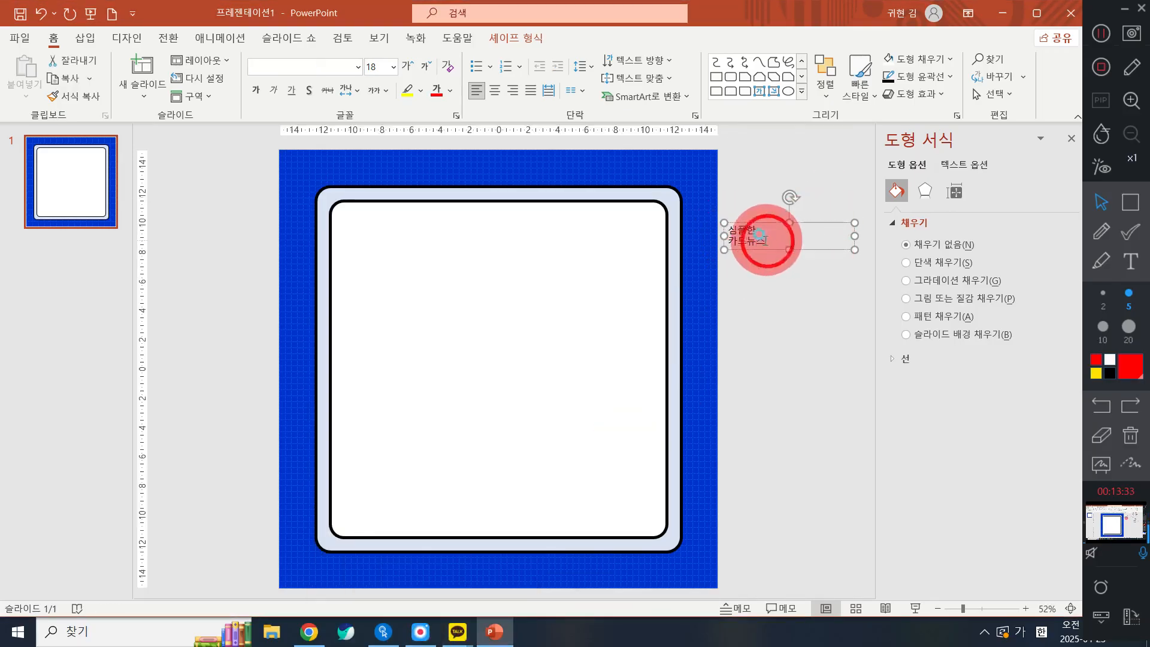
left_click(764, 240)
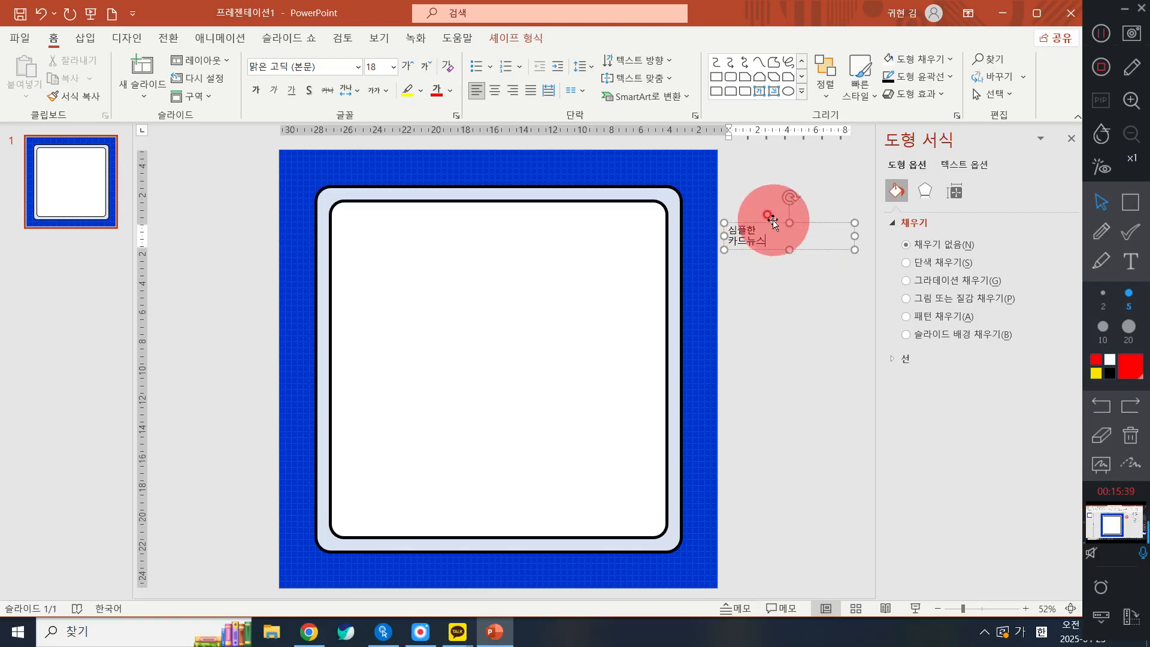
left_click(774, 223)
left_click(750, 237)
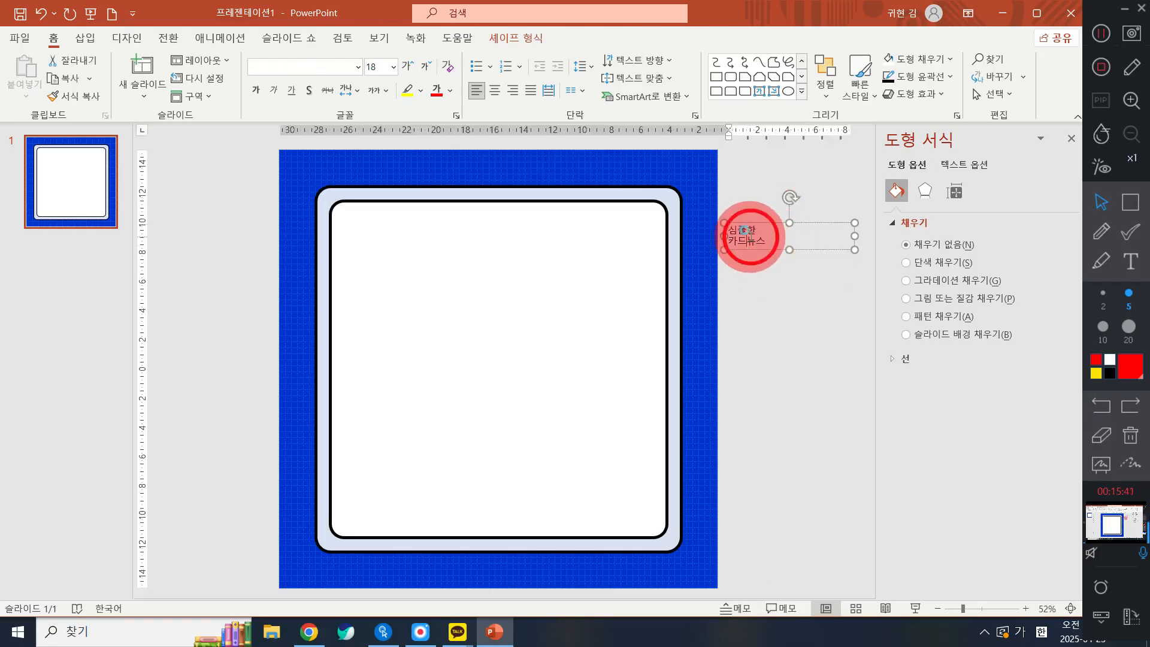
left_click(767, 249)
left_click(760, 235)
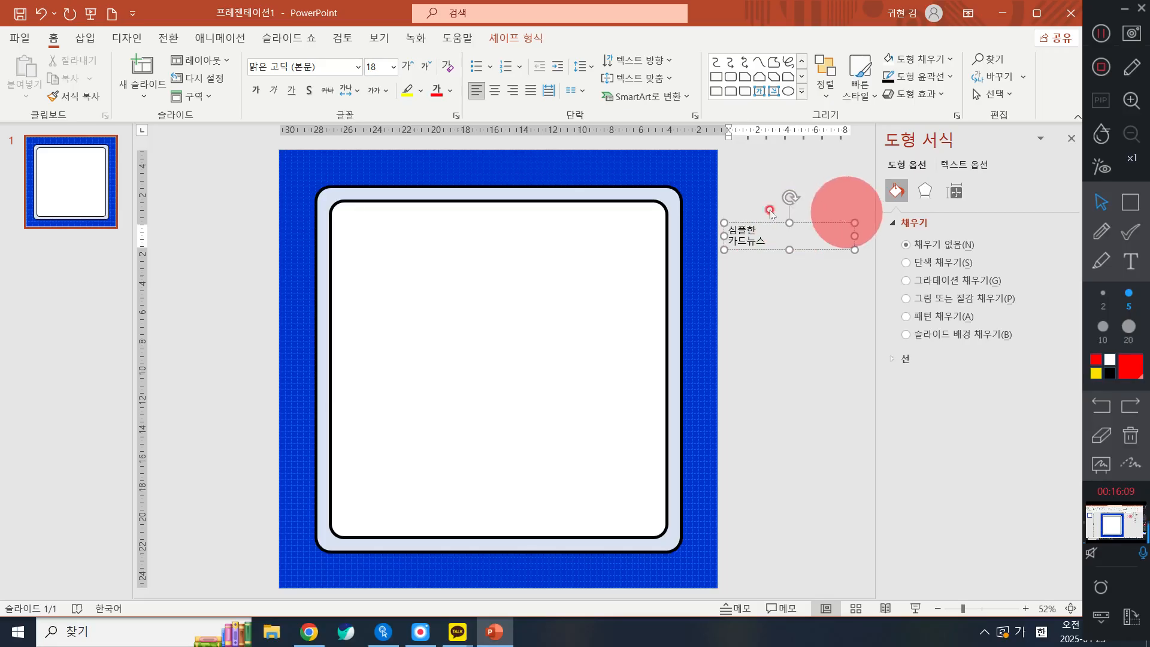
left_click(812, 223)
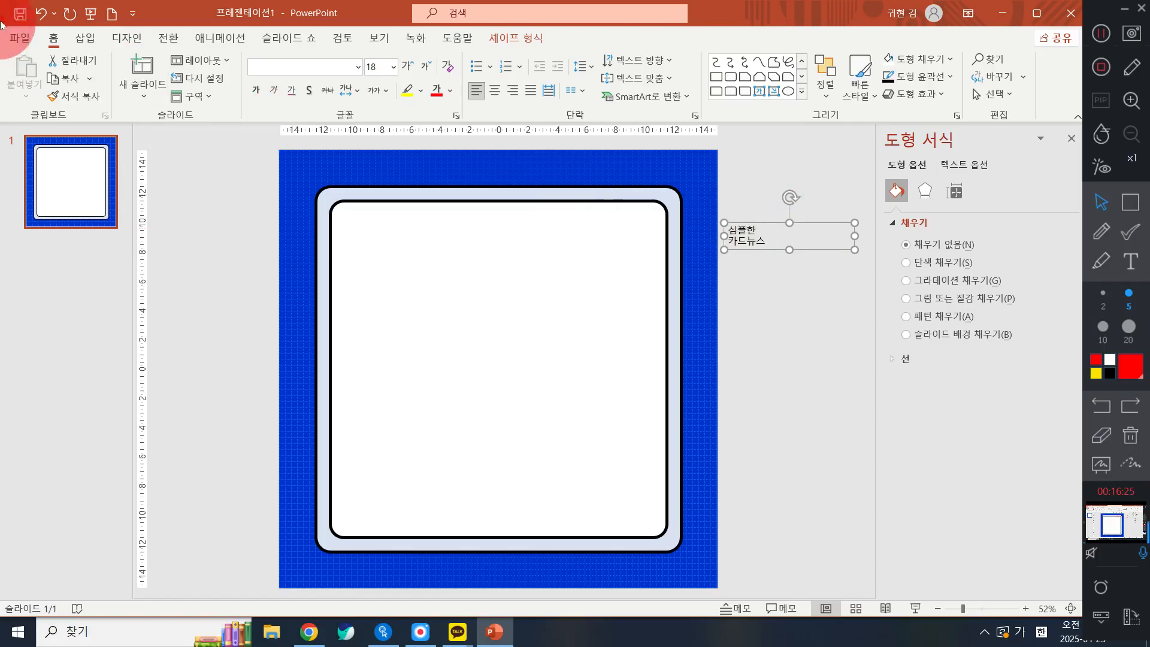
left_click(357, 67)
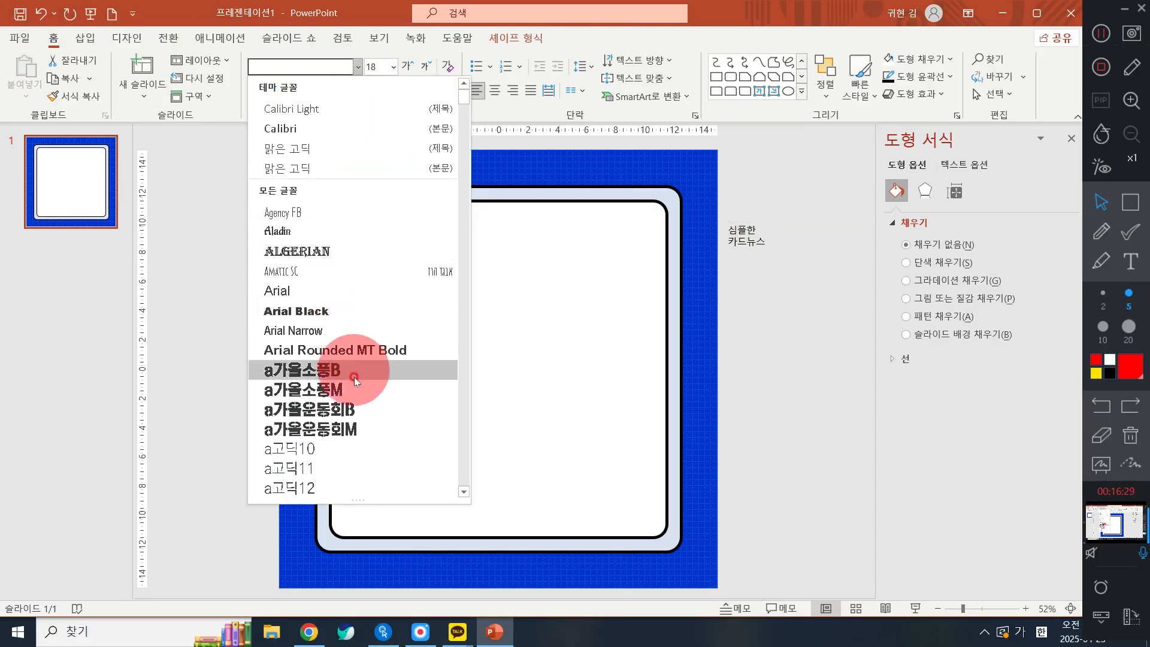
scroll(353, 383, "down", 12)
scroll(351, 391, "down", 20)
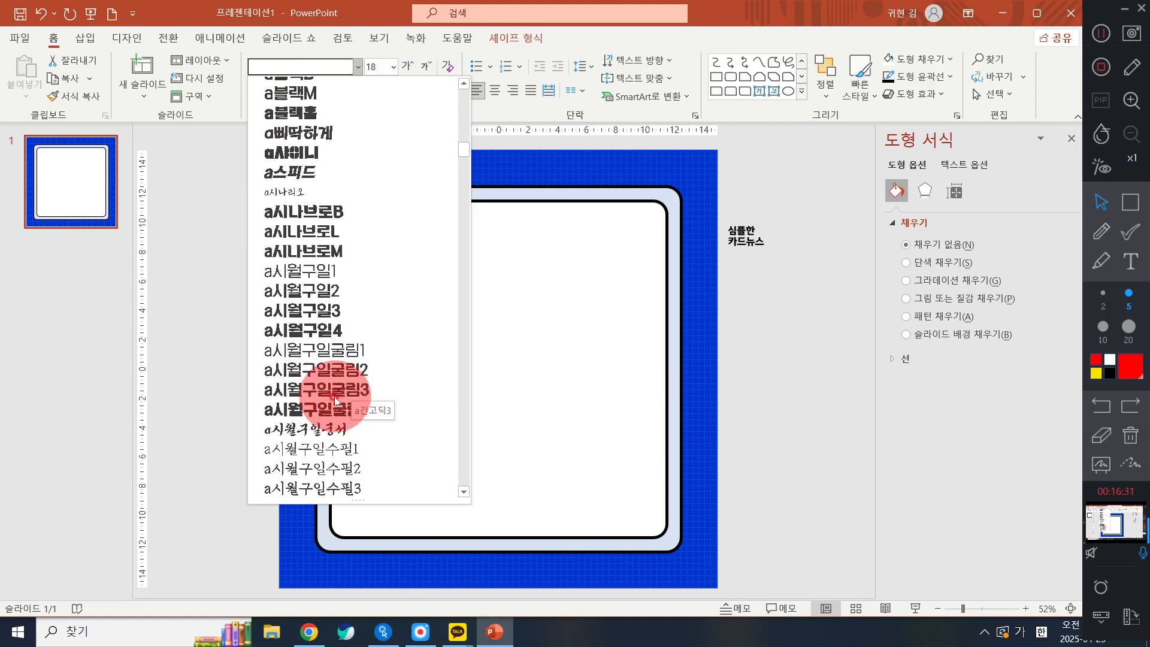
scroll(326, 411, "down", 12)
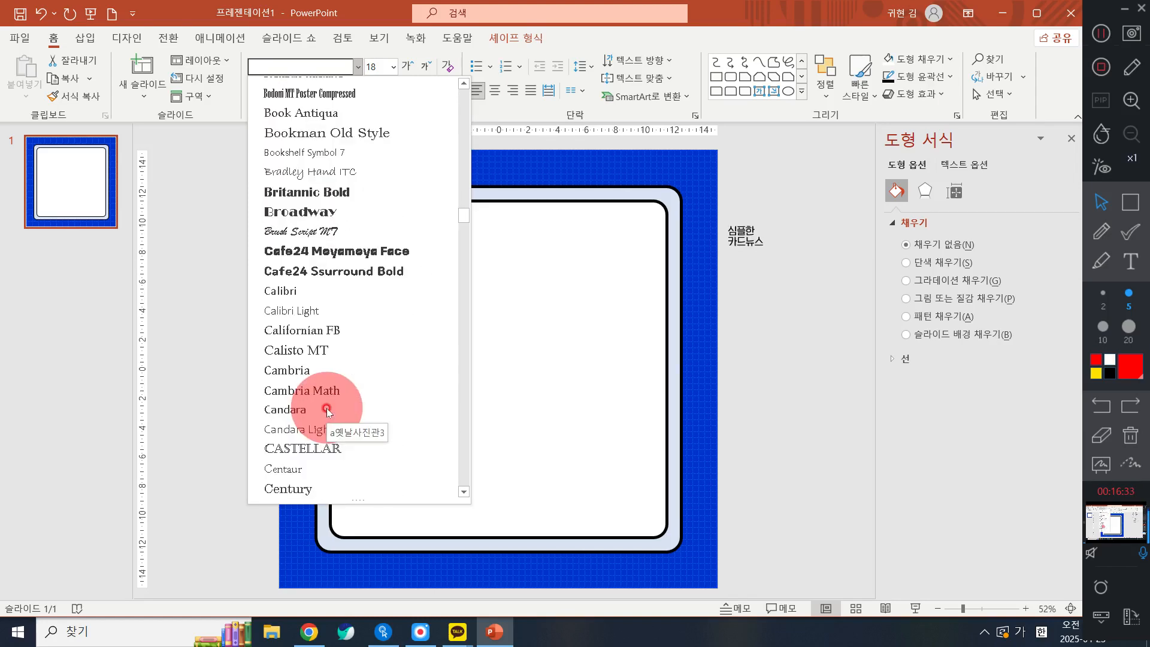
left_click(808, 341)
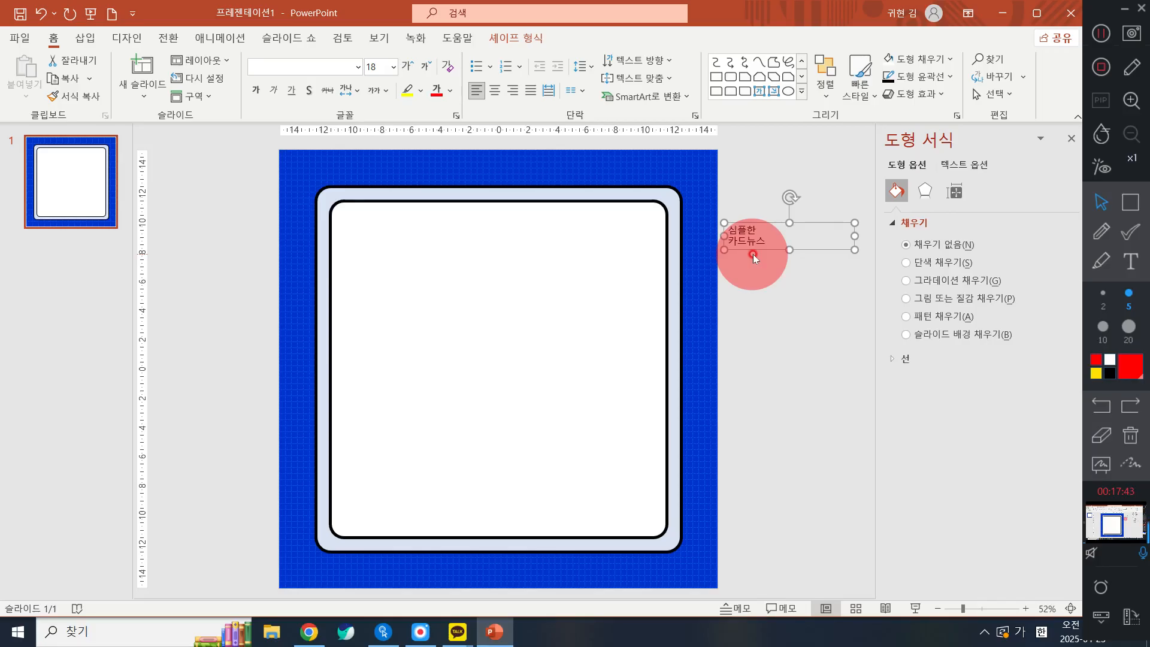
Set the font of the whole title text box to 카카오 큰글씨 ExtraBold
left_click(778, 224)
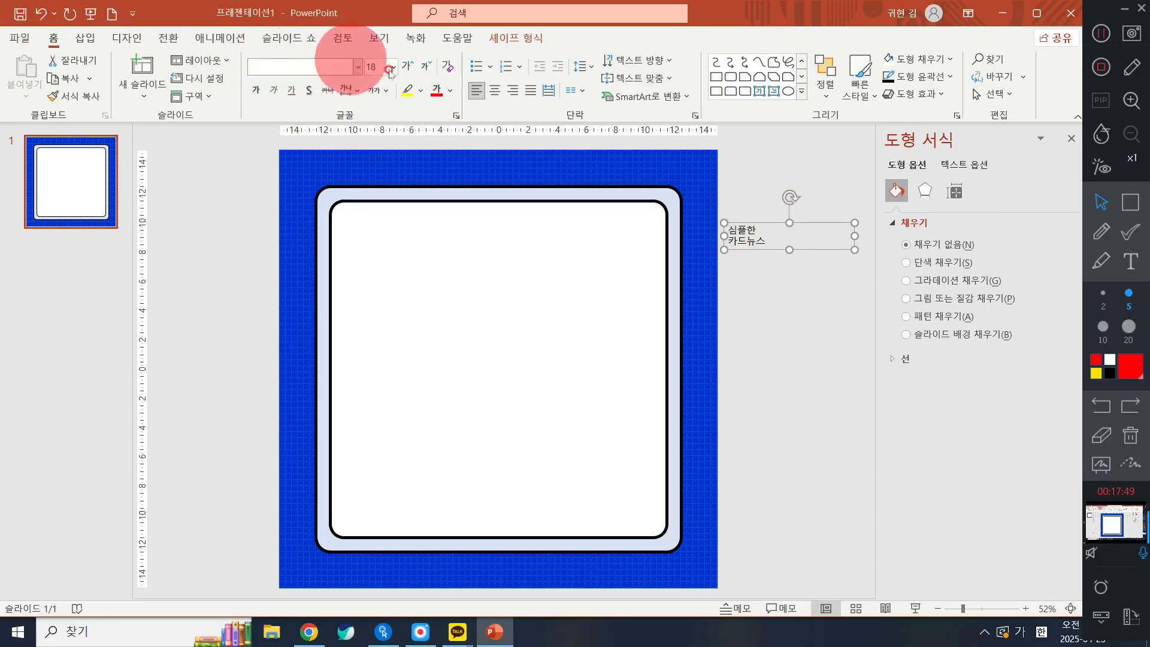
left_click(358, 67)
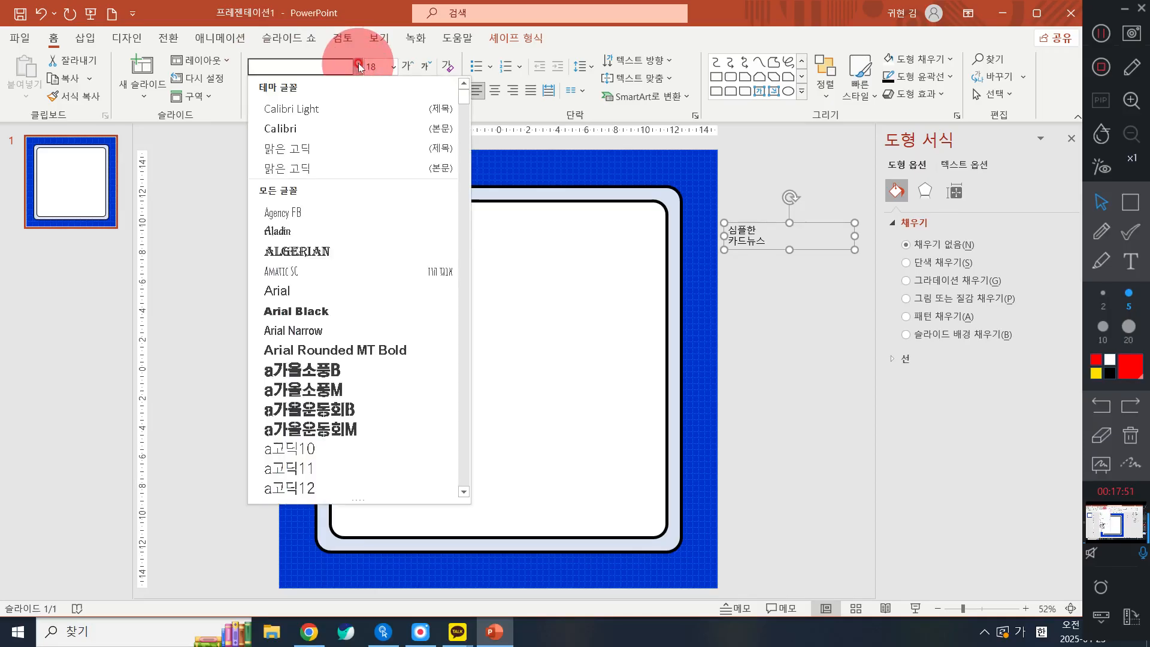
scroll(389, 303, "down", 20)
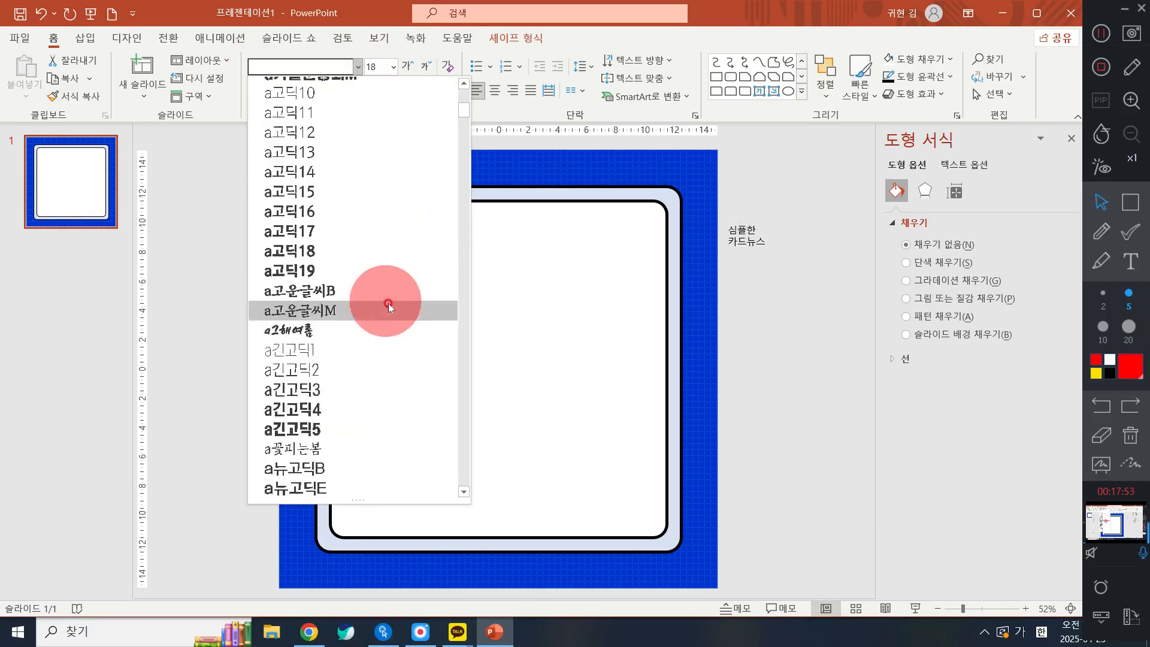
scroll(390, 306, "down", 15)
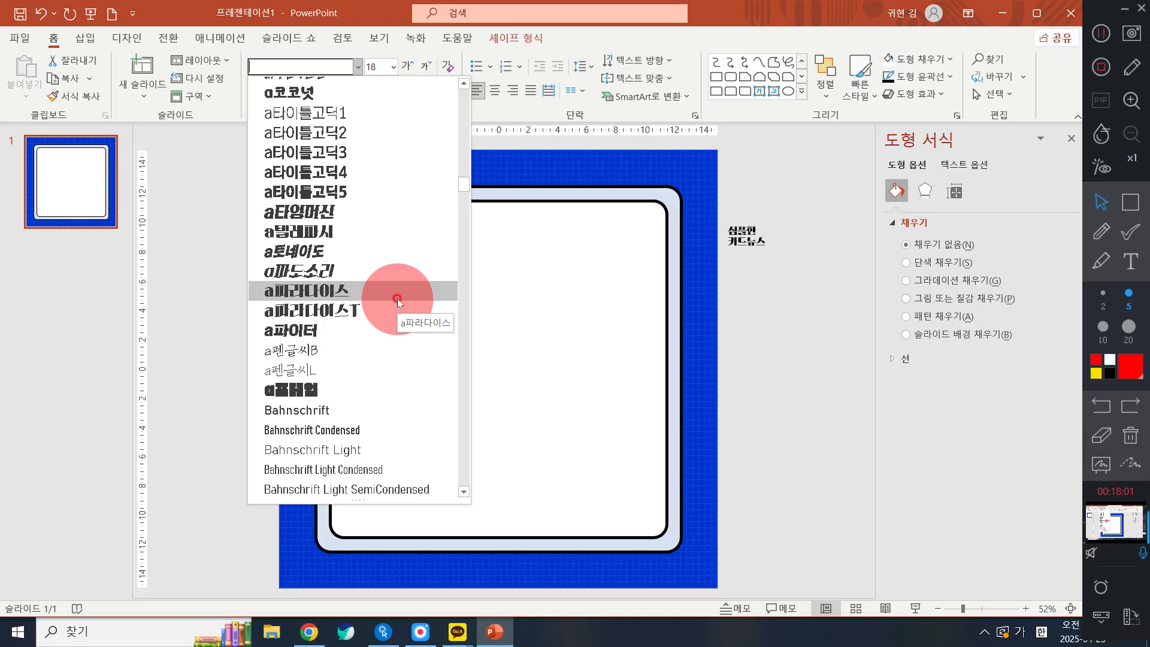
scroll(398, 298, "down", 14)
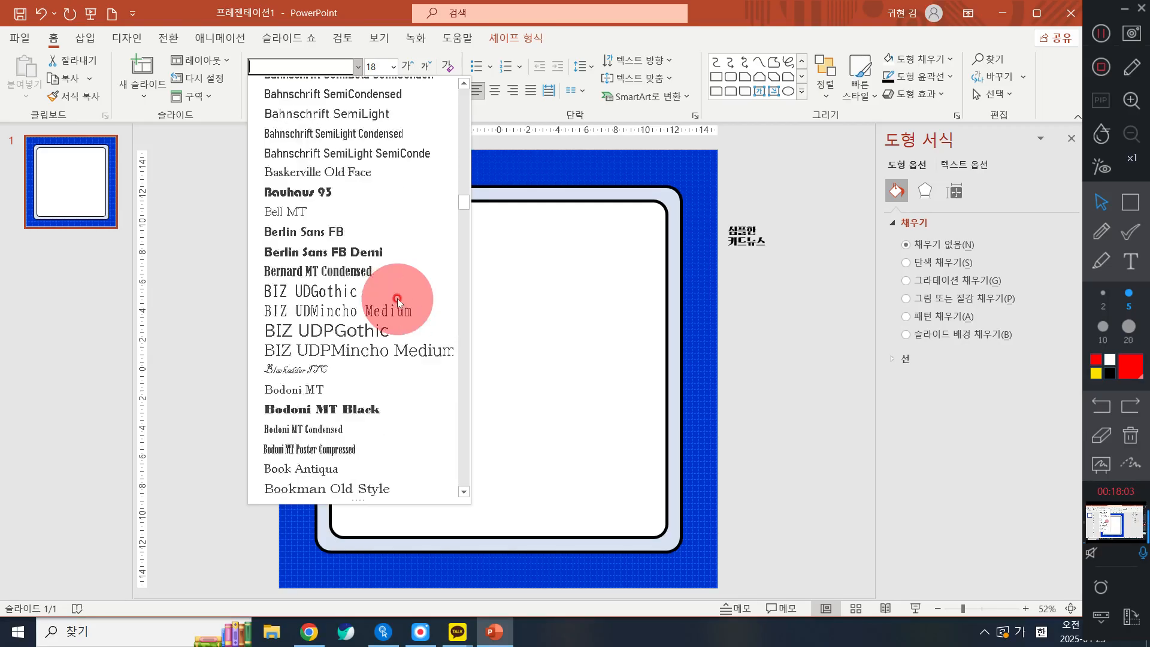
scroll(397, 299, "down", 20)
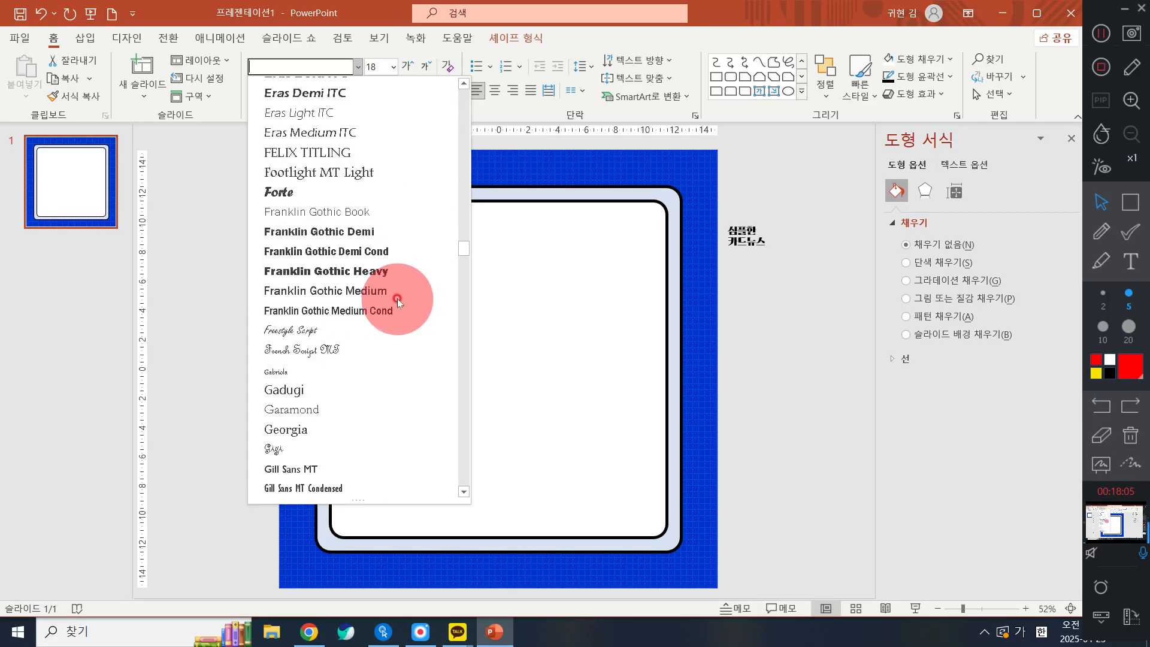
scroll(397, 299, "down", 20)
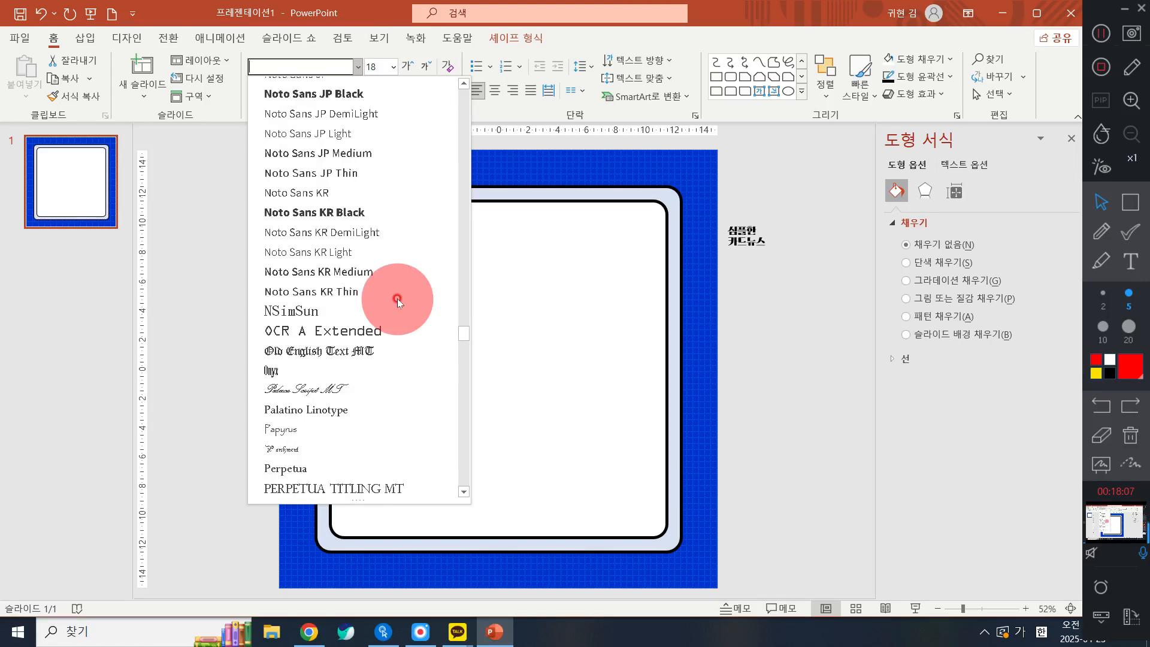
scroll(397, 298, "down", 20)
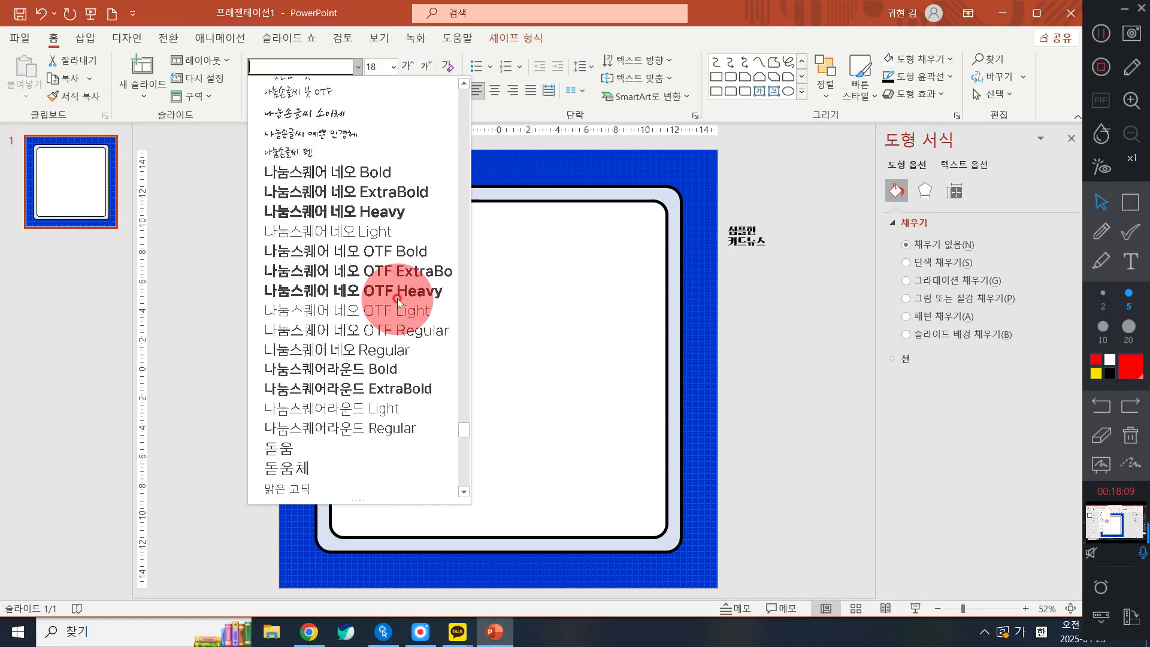
scroll(397, 298, "down", 15)
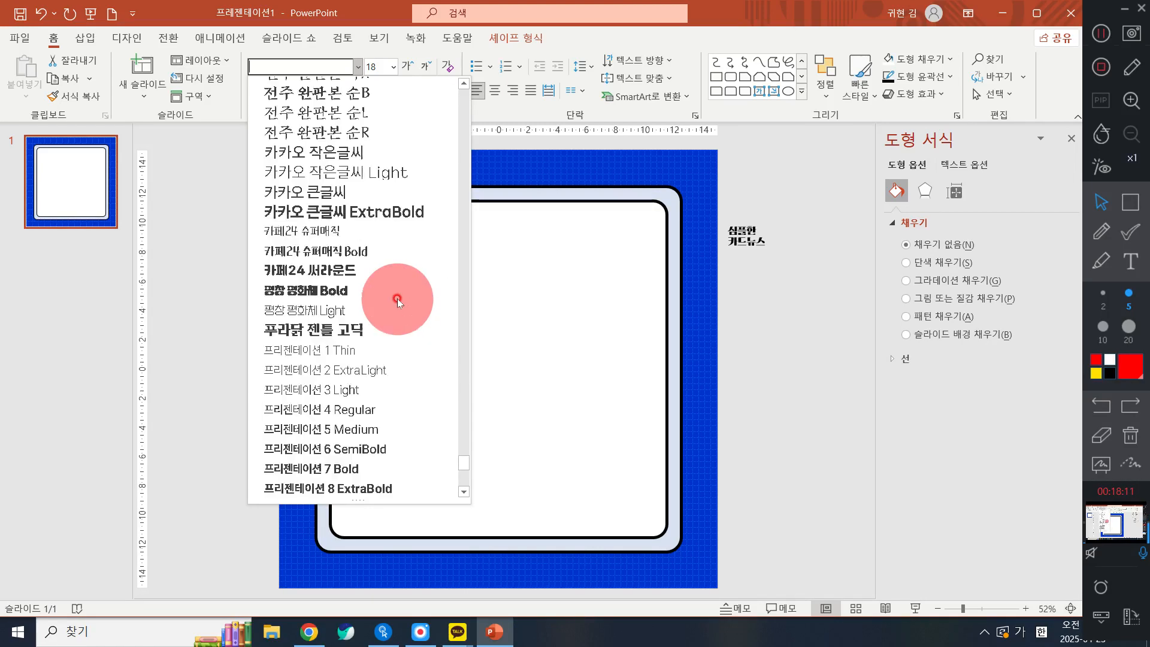
left_click(352, 213)
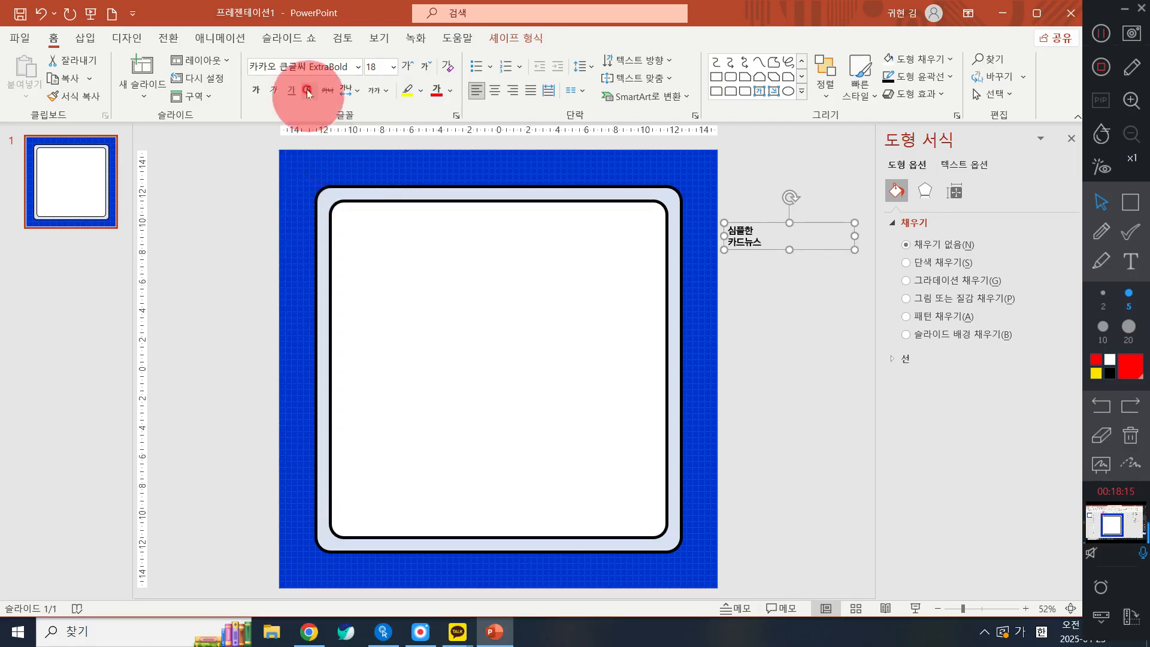
Try font size 54 on the title text, and settle on 96
left_click(393, 67)
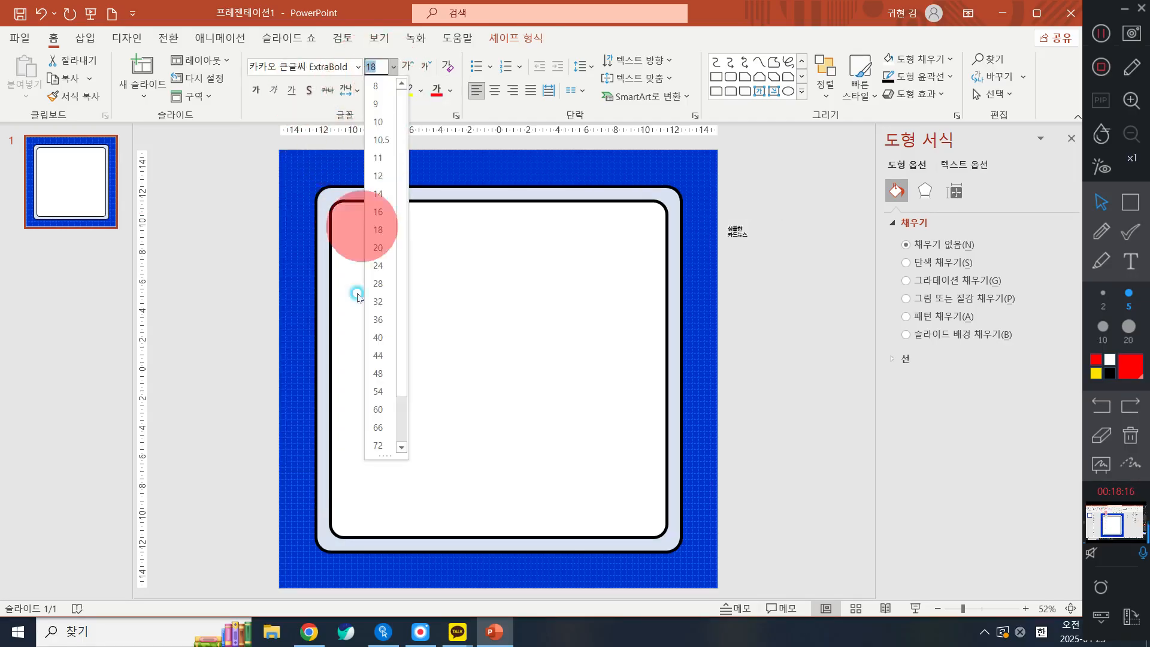
left_click(378, 391)
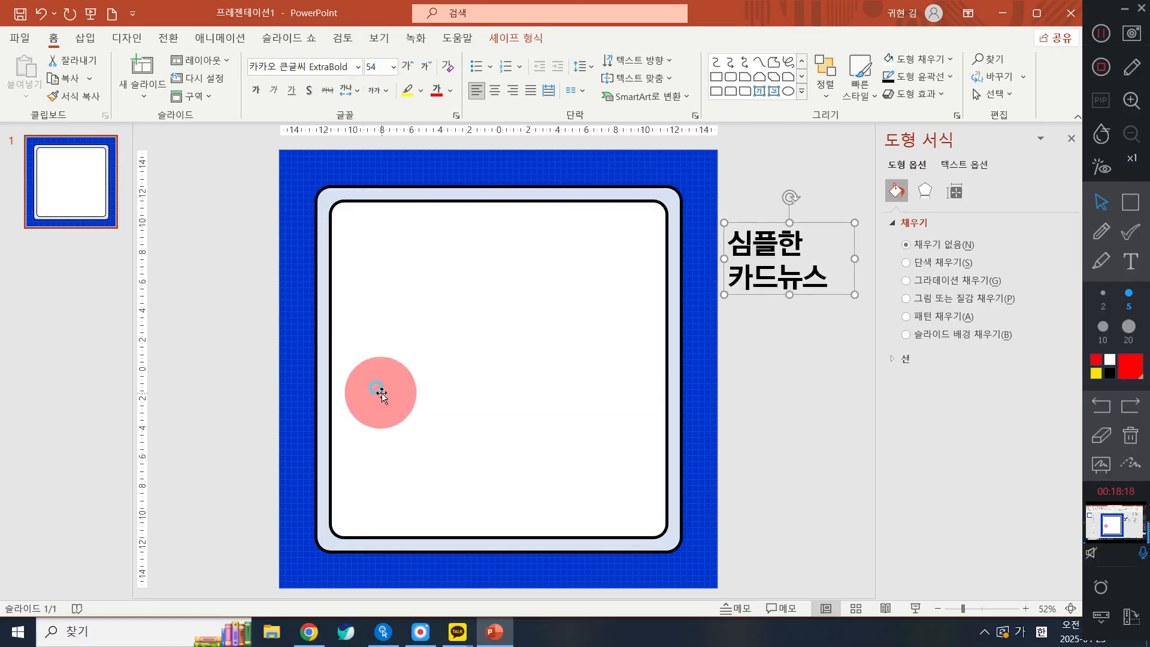
left_click(392, 66)
left_click(376, 444)
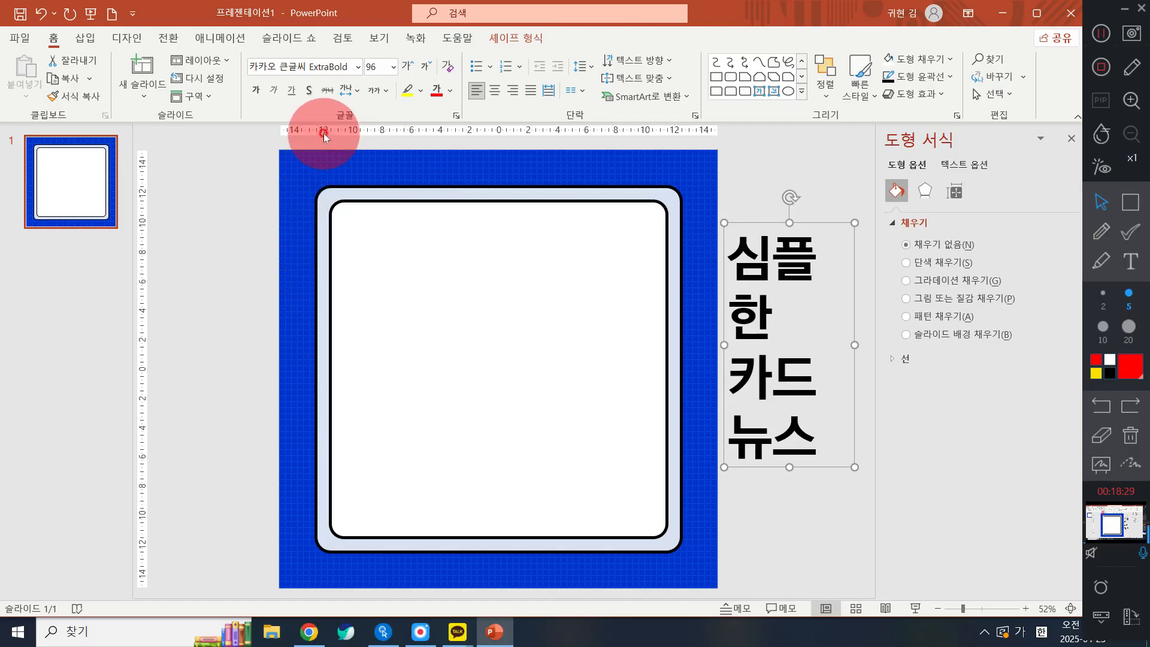
left_click(372, 67)
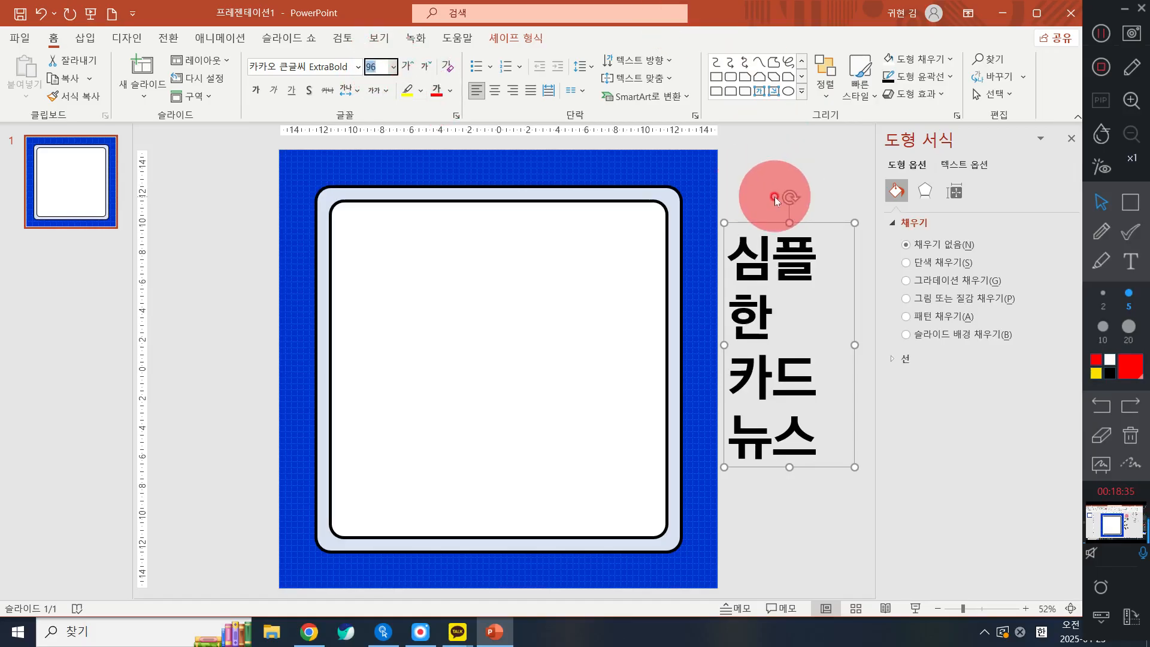
Align the title text box to the slide's horizontal centre
left_click(761, 223)
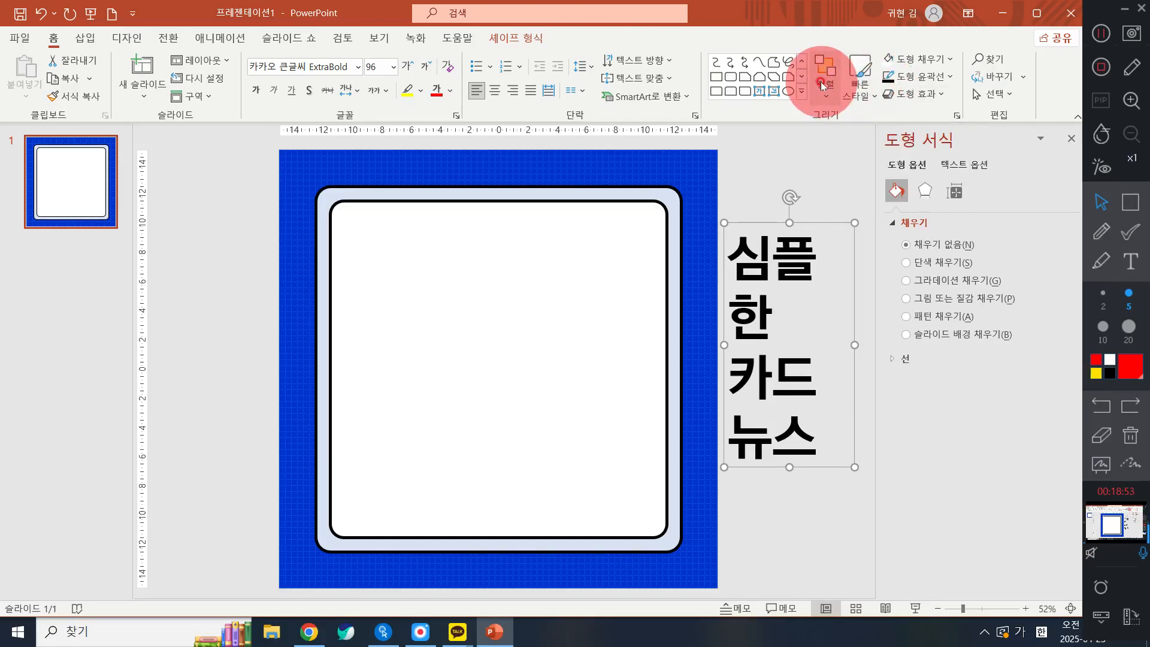
left_click(823, 85)
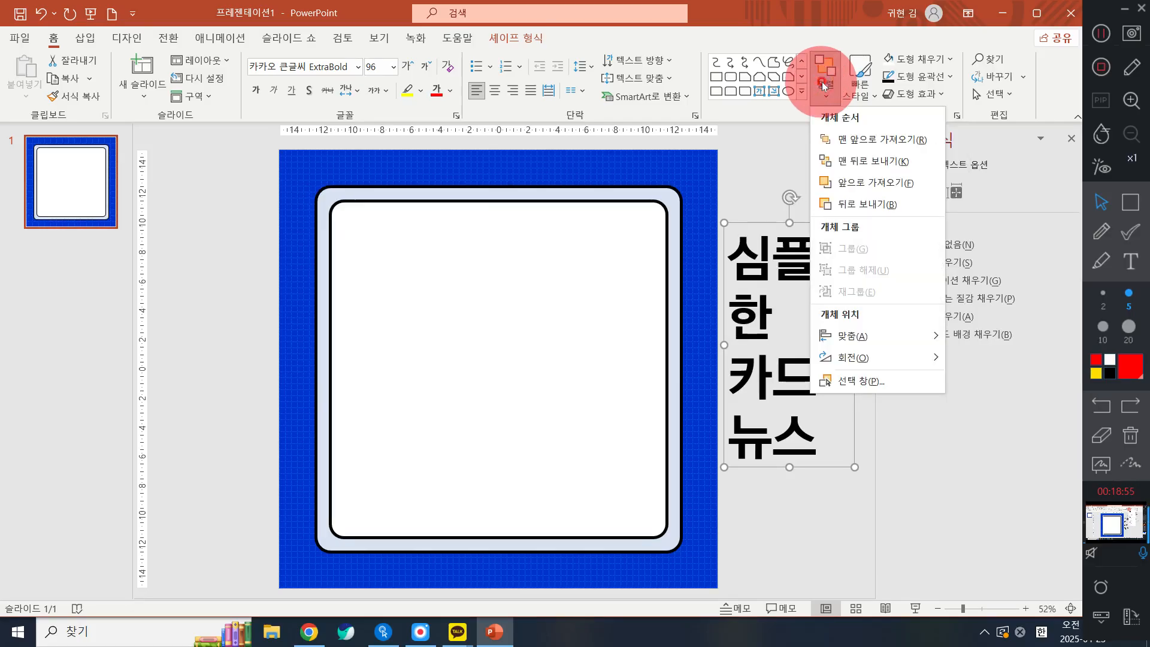
left_click(916, 338)
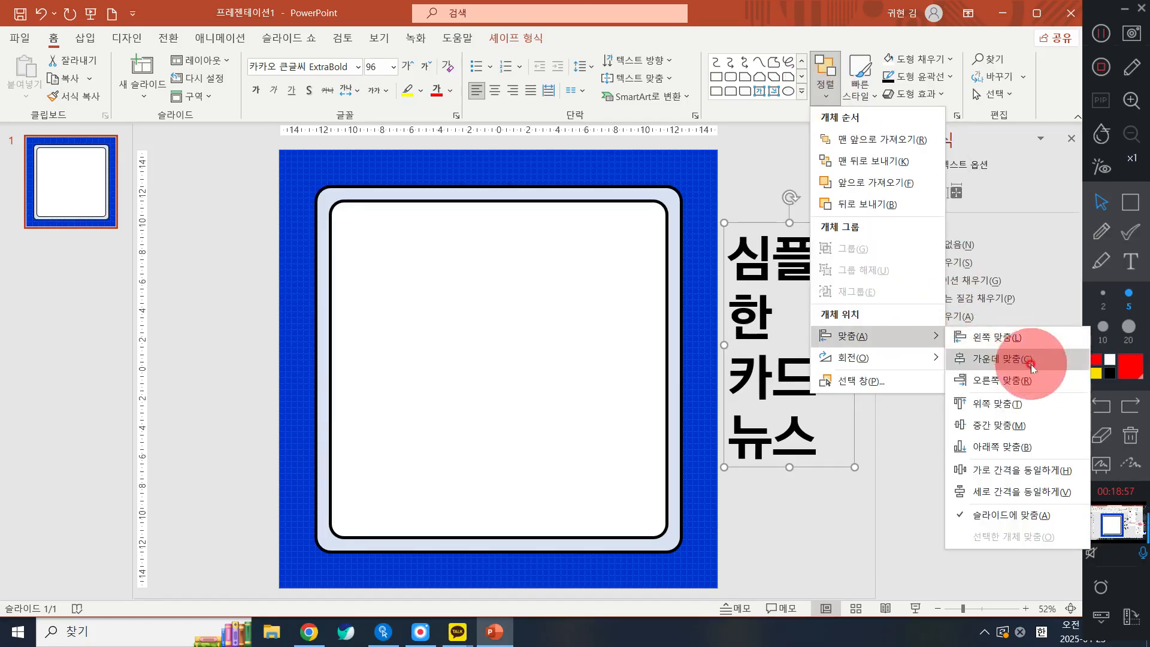
left_click(1028, 360)
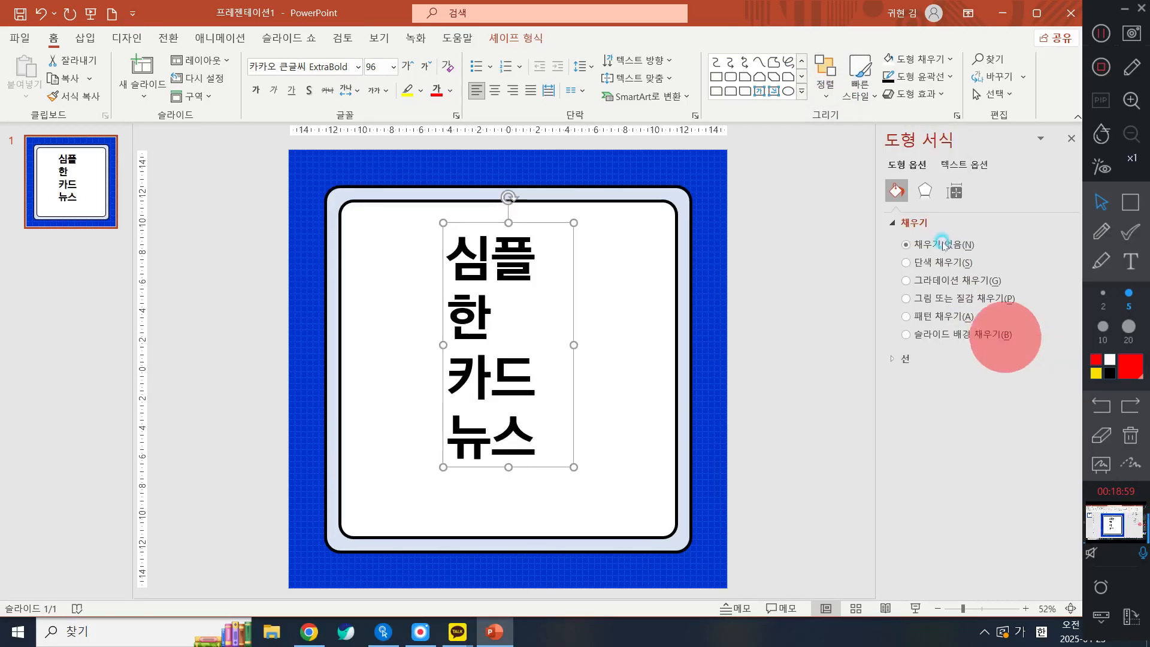
left_click(824, 77)
left_click(860, 338)
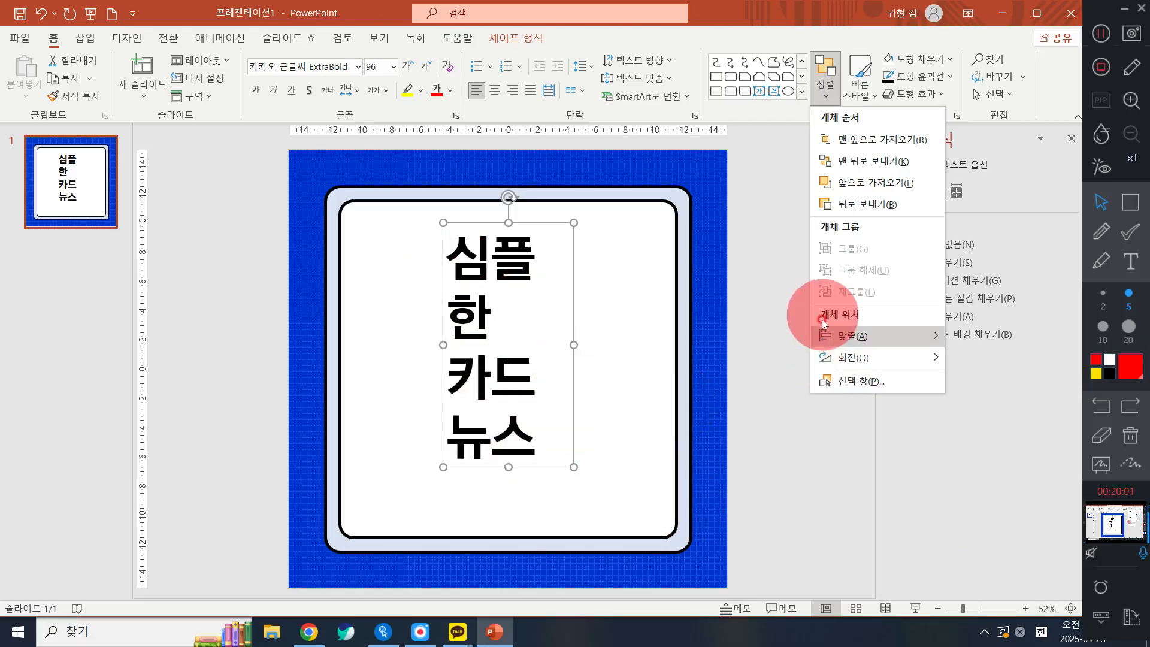
mouse_move(875, 336)
left_click(997, 359)
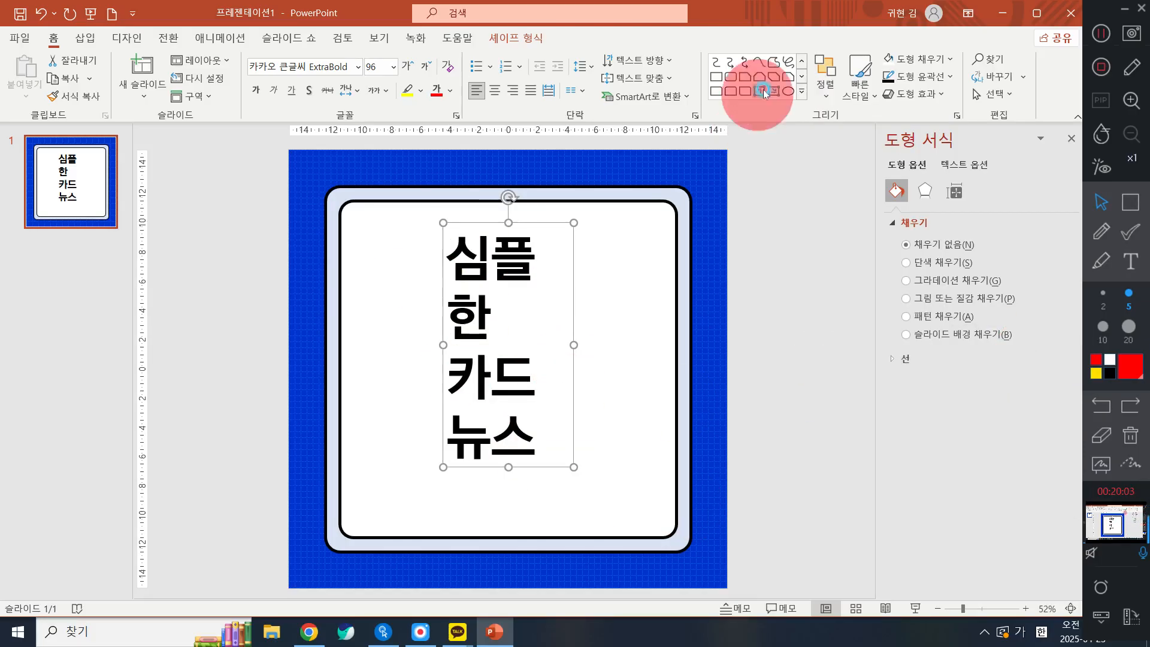
Align the title text box to the slide's vertical middle
left_click(815, 79)
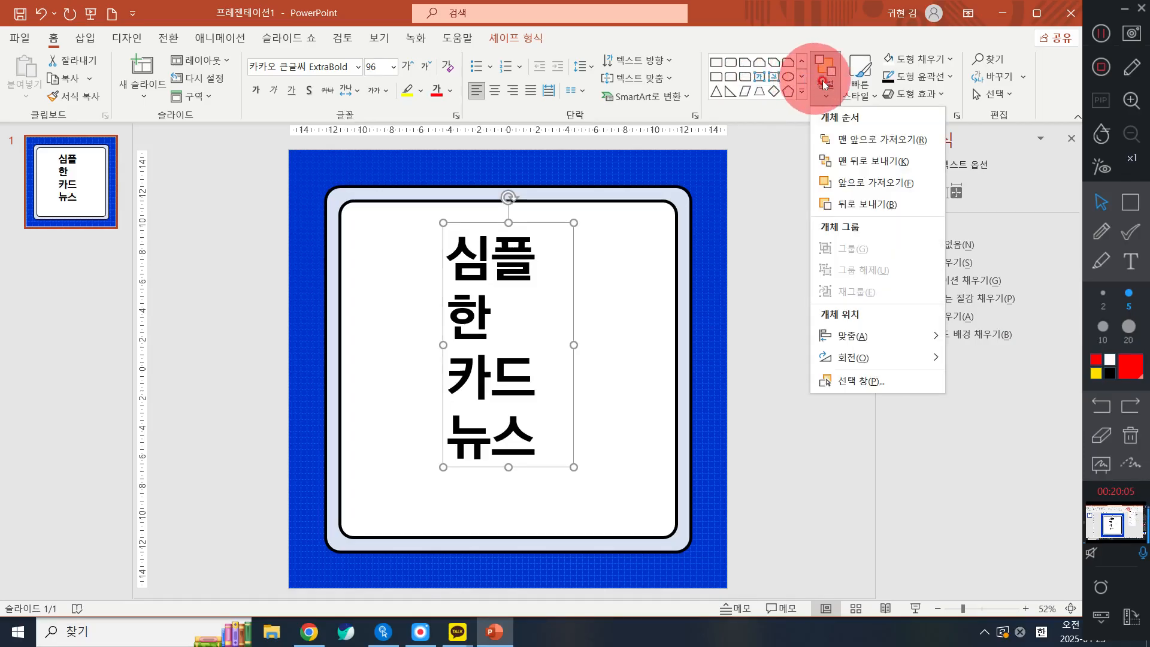
left_click(820, 78)
left_click(825, 83)
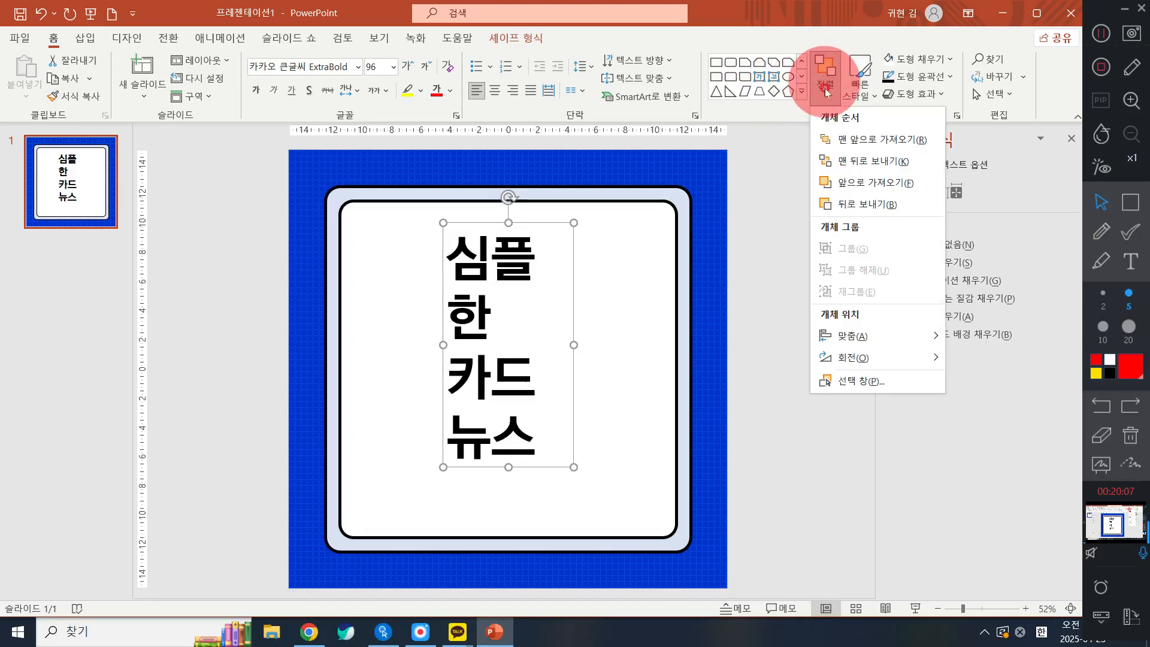
mouse_move(874, 336)
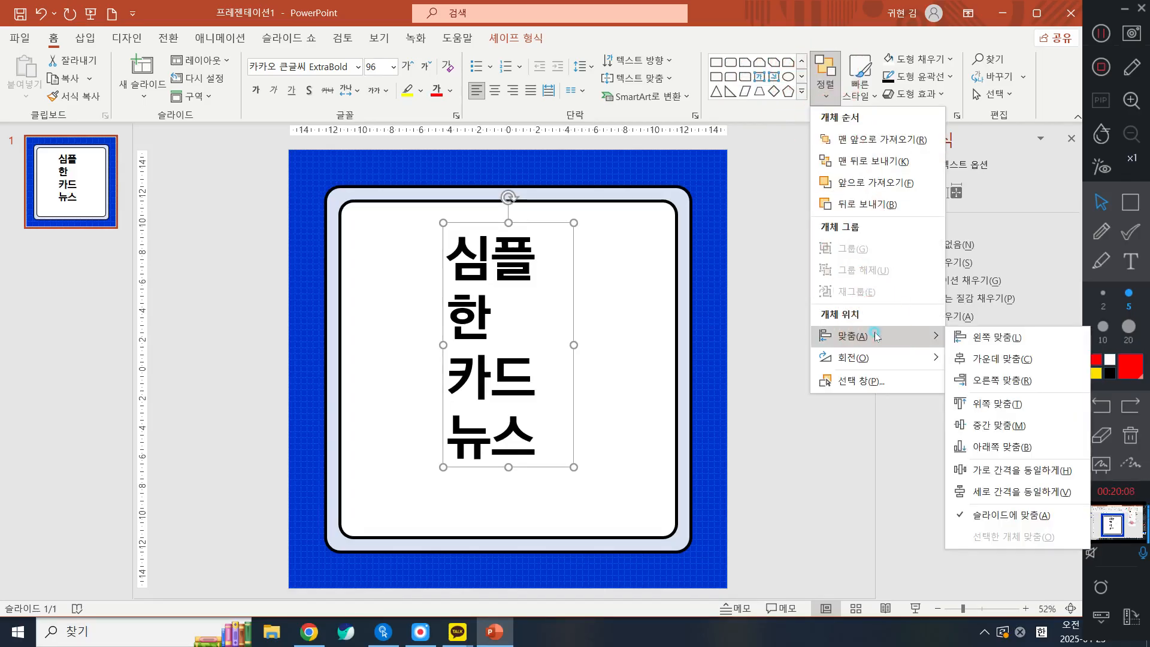
left_click(1048, 426)
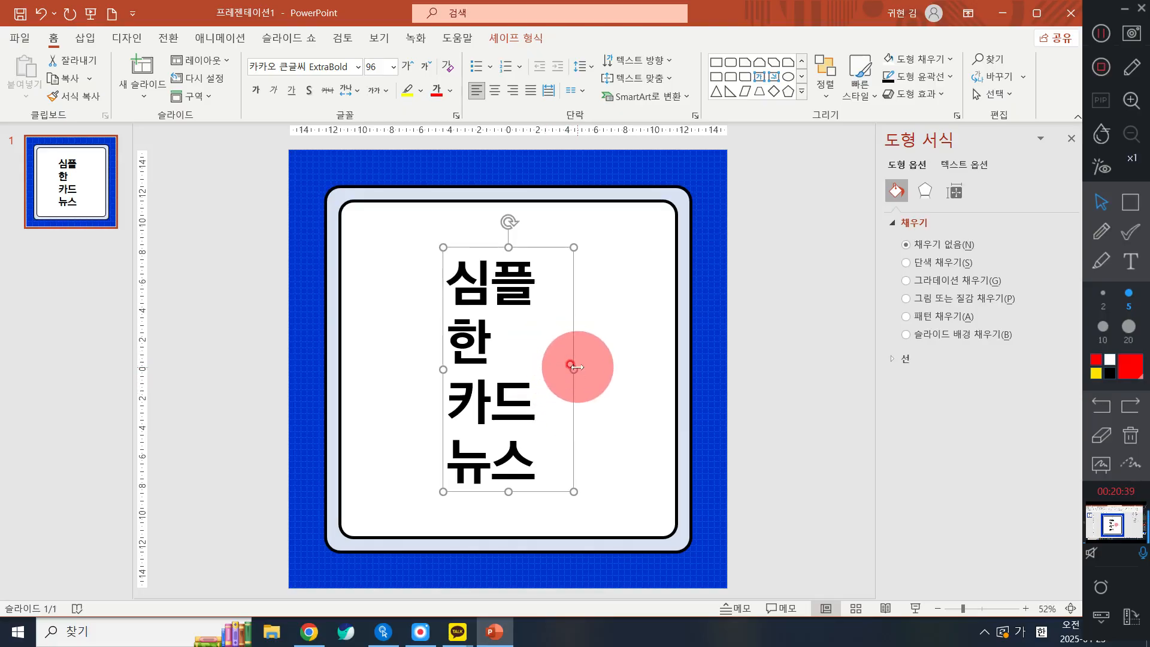
Widen the title text box rightward to about 15.5 cm so 심플한 and 카드뉴스 each fit on one line
left_click_drag(574, 367, 632, 369)
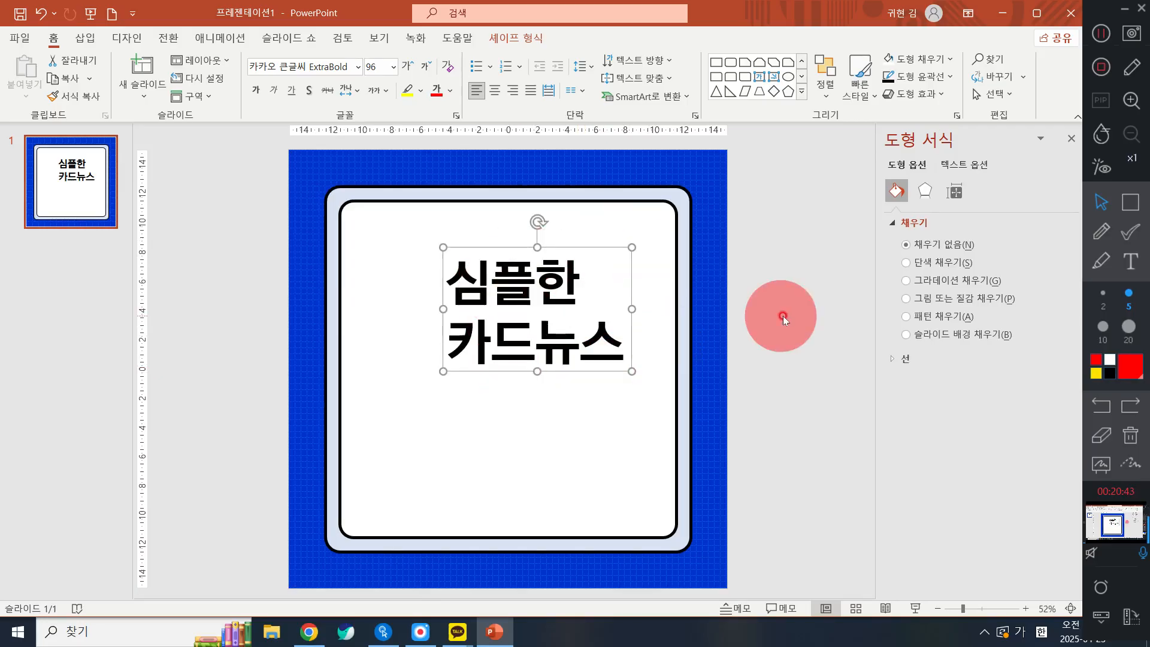
left_click_drag(632, 309, 669, 310)
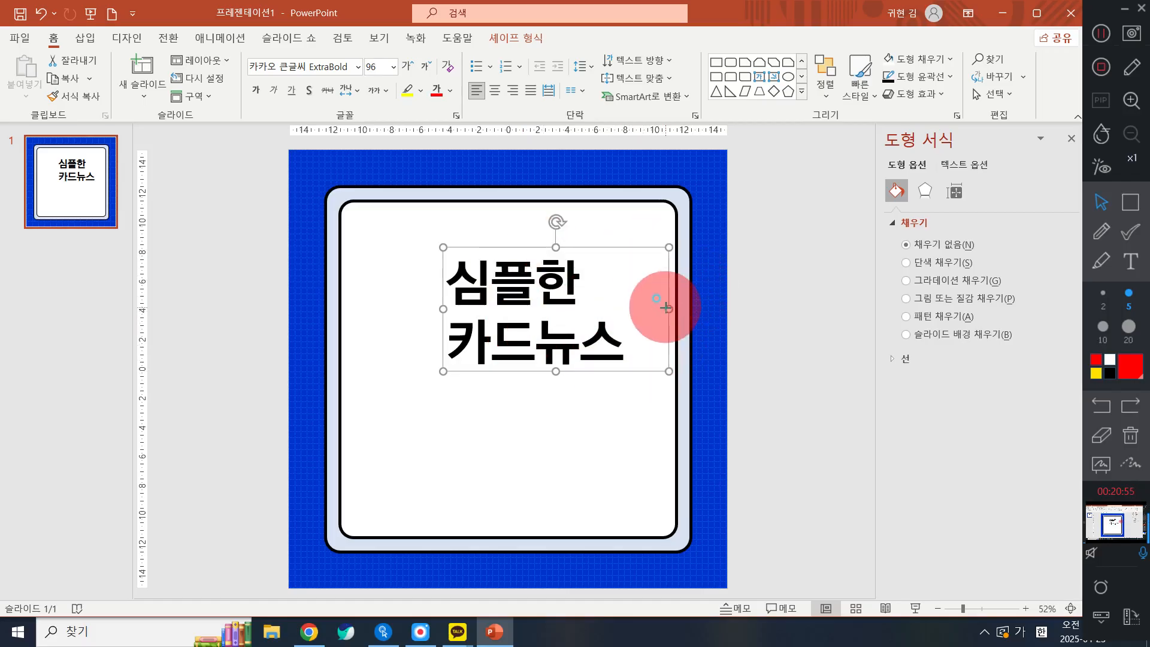
Widen the title text box slightly further rightward, just past the inner frame's edge, to about 16 cm
left_click_drag(667, 307, 676, 305)
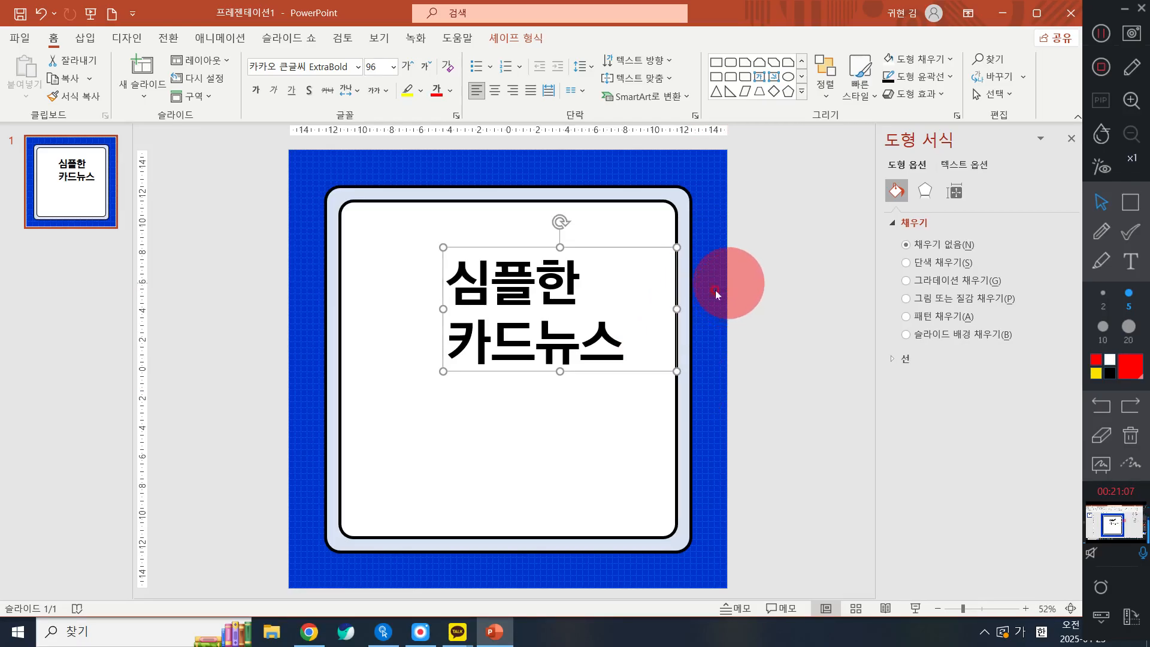
left_click_drag(683, 308, 689, 308)
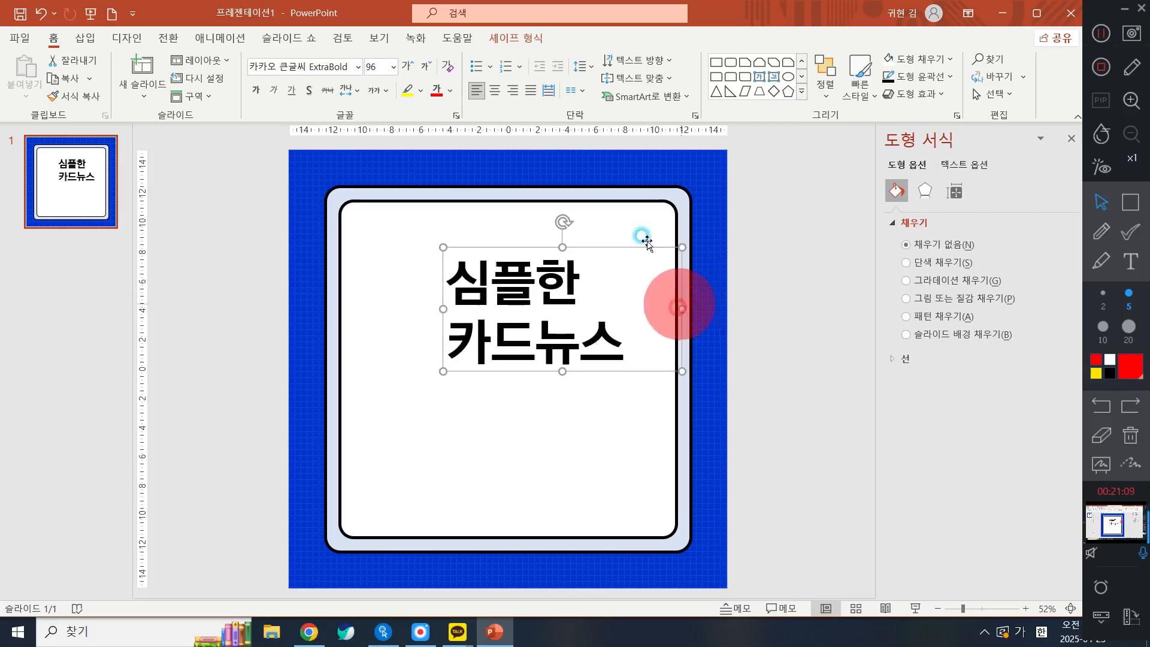
Set the title's font size to 120 and centre the text within its box
left_click(375, 68)
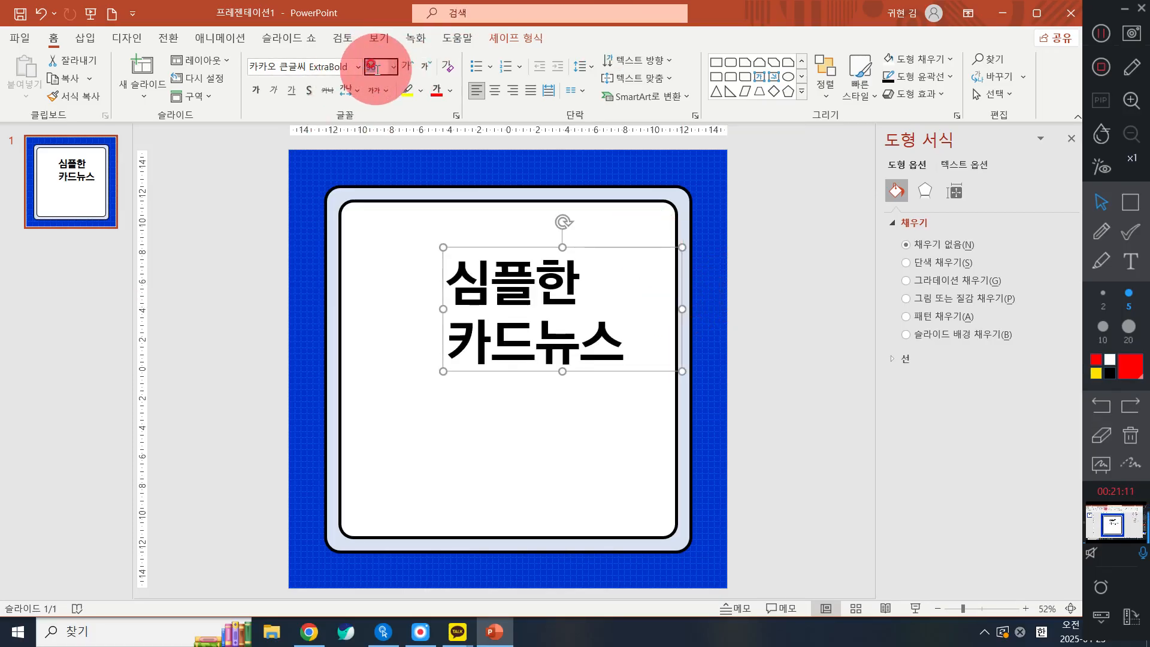
type("120")
key("Return")
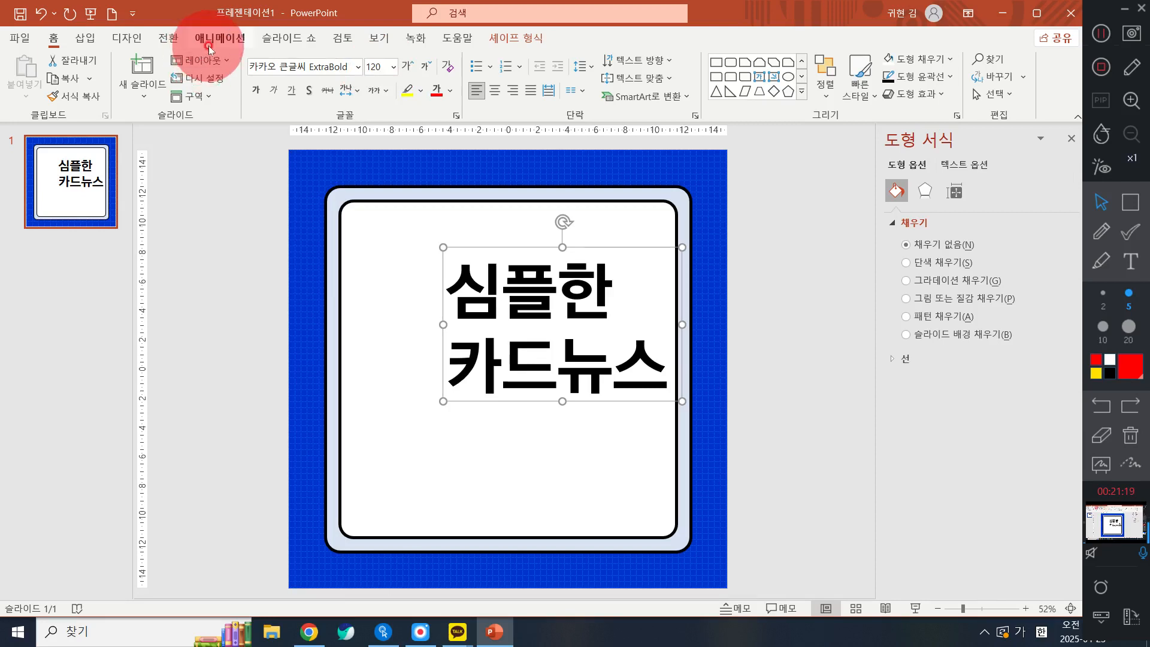
left_click(375, 66)
type("120")
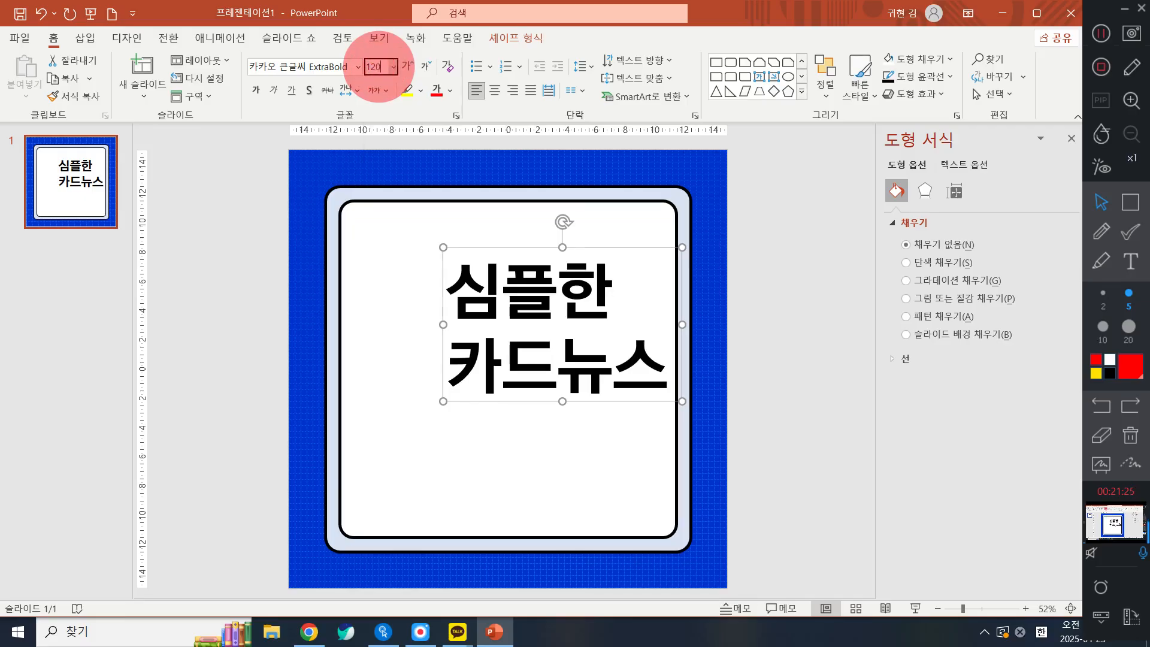
left_click(494, 96)
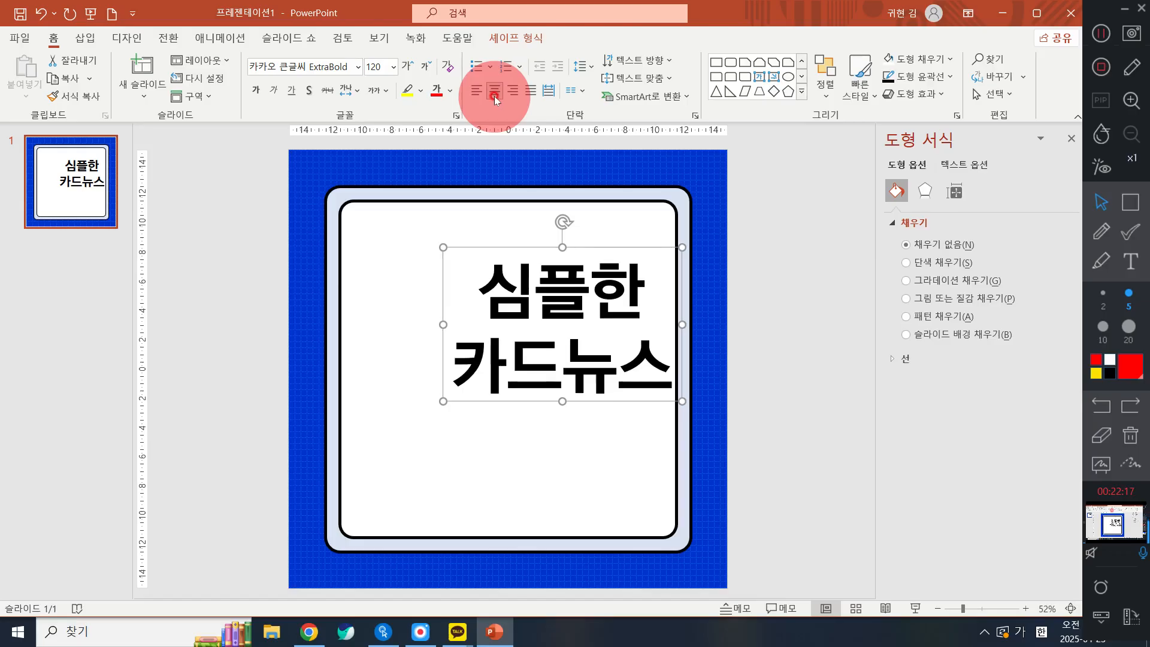
left_click(1101, 231)
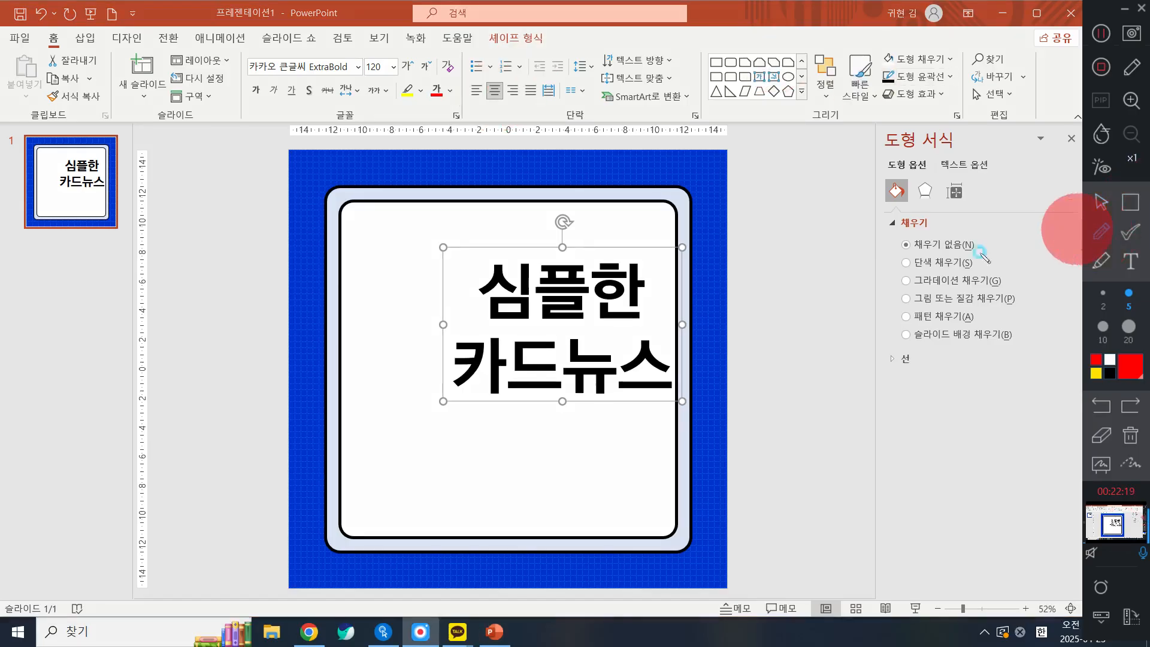
left_click_drag(214, 209, 226, 297)
left_click_drag(187, 254, 256, 248)
mouse_move(215, 211)
left_mouse_down()
mouse_move(205, 226)
mouse_move(222, 225)
left_mouse_up()
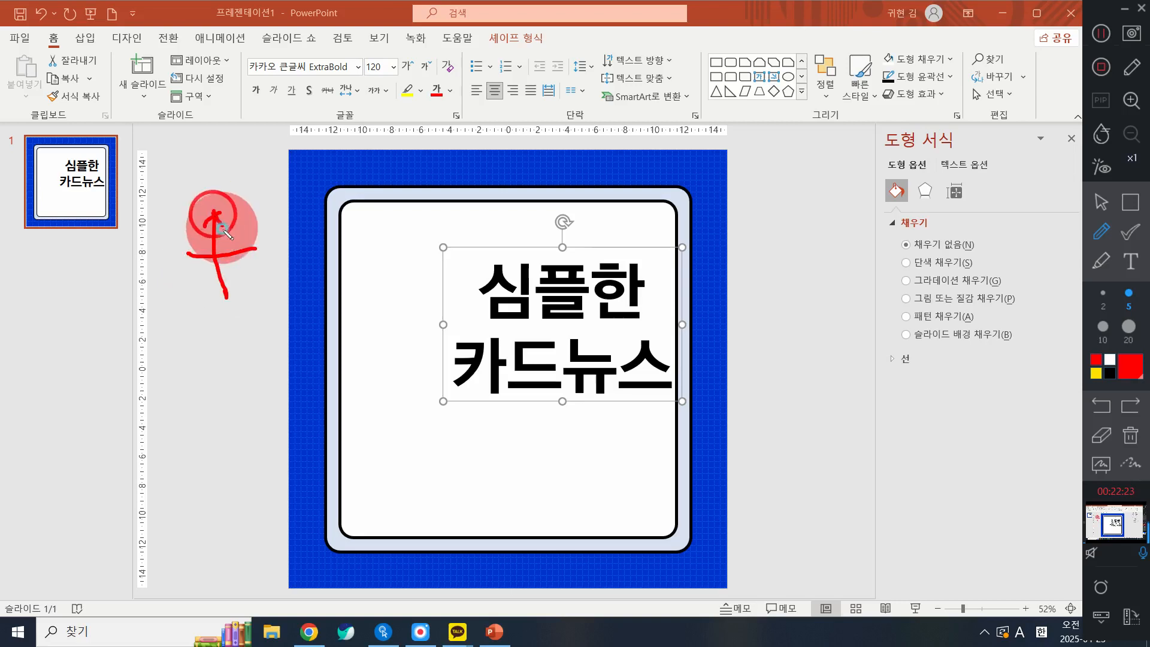
left_click_drag(214, 286, 236, 281)
mouse_move(239, 238)
left_mouse_down()
mouse_move(246, 263)
mouse_move(182, 249)
mouse_move(194, 261)
left_mouse_up()
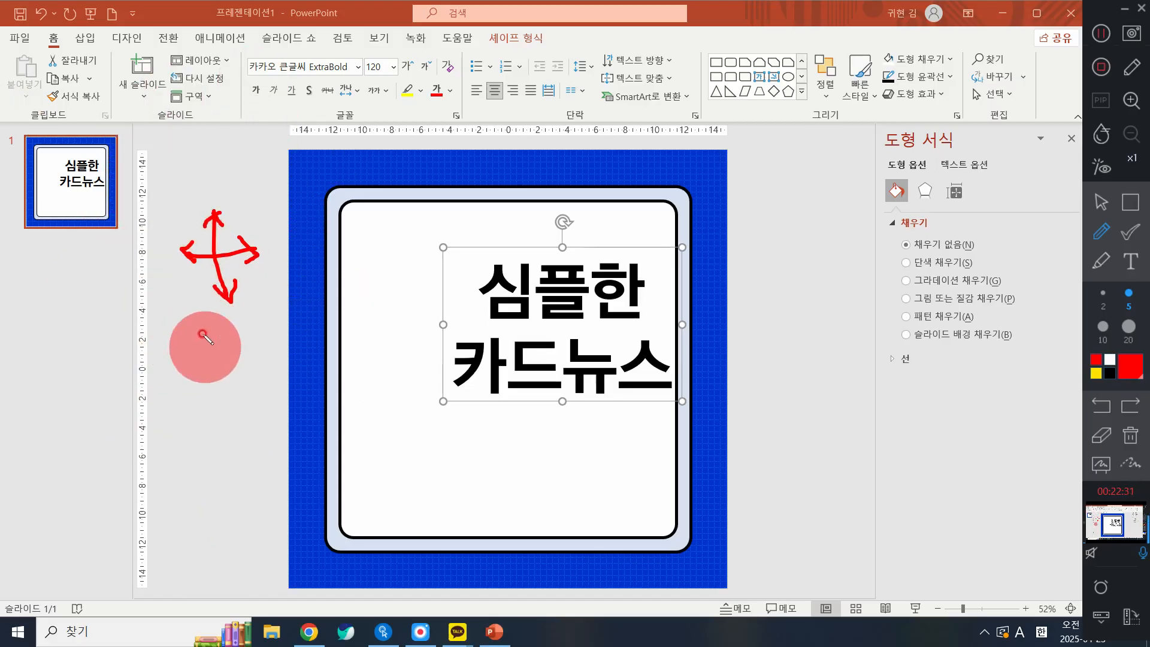
mouse_move(193, 349)
left_mouse_down()
mouse_move(184, 357)
mouse_move(202, 378)
mouse_move(215, 351)
mouse_move(290, 336)
mouse_move(265, 367)
left_mouse_up()
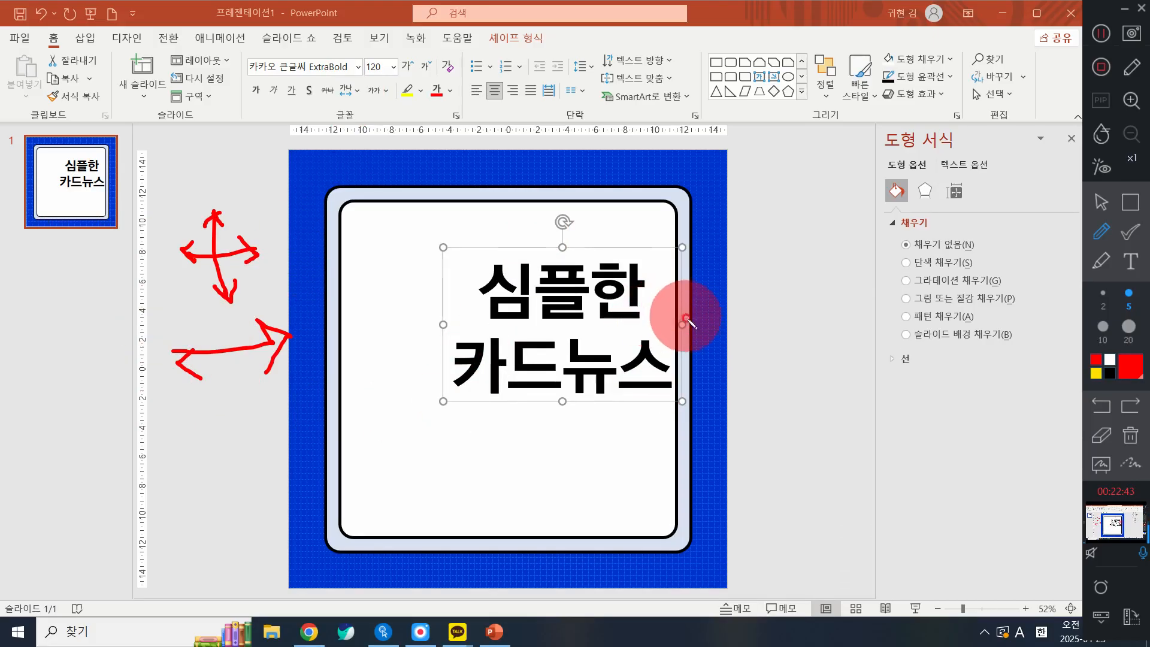
left_click_drag(680, 313, 674, 310)
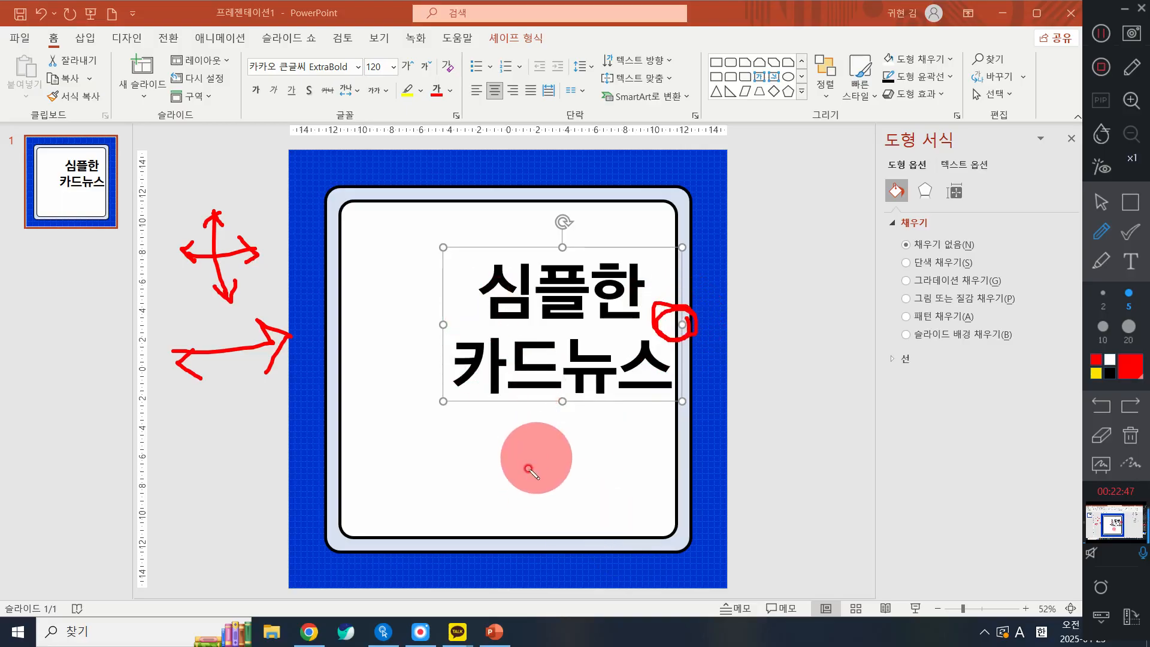
left_click(1130, 436)
left_click(1101, 202)
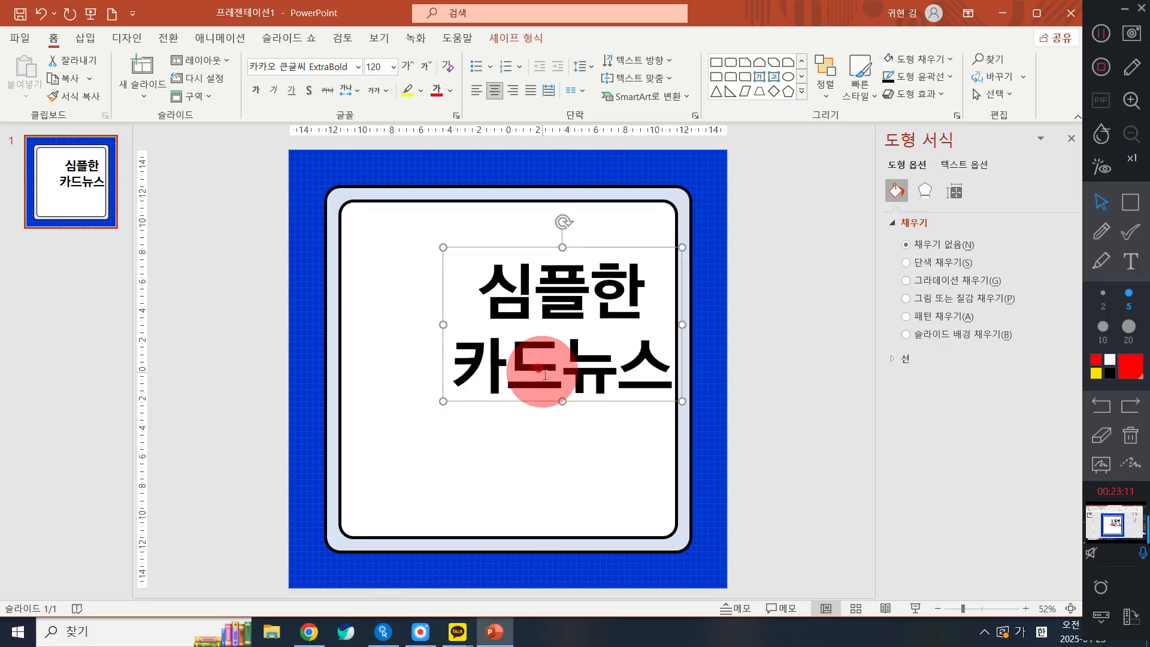
Align the enlarged title text box to the slide's horizontal centre and vertical middle
left_click(825, 84)
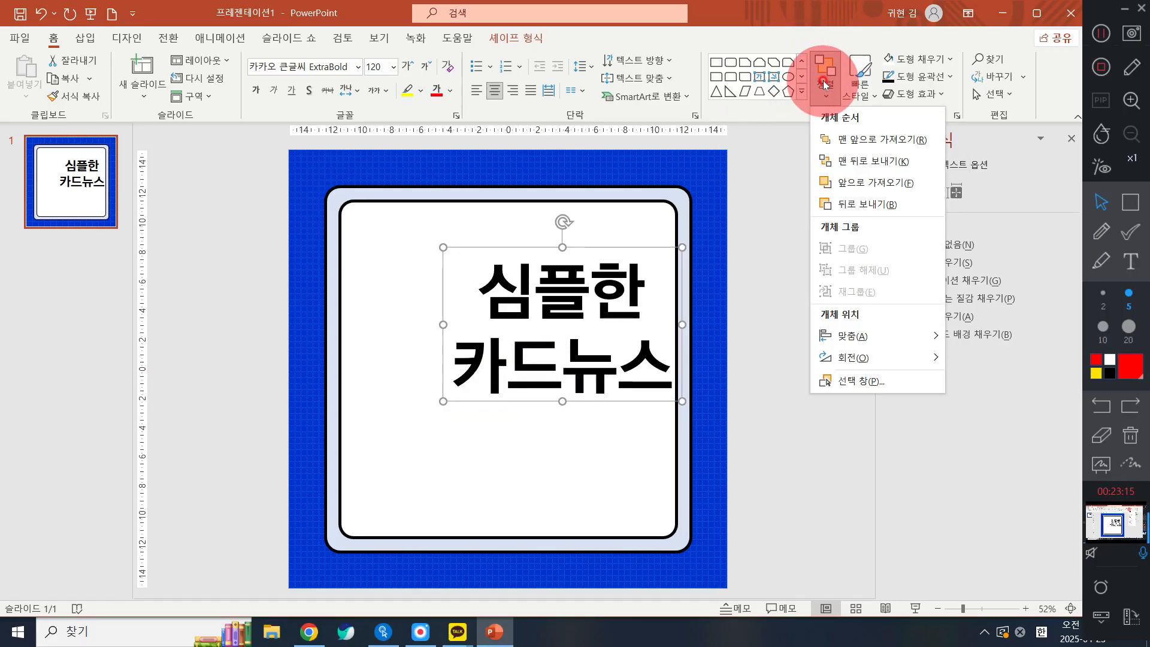
mouse_move(863, 333)
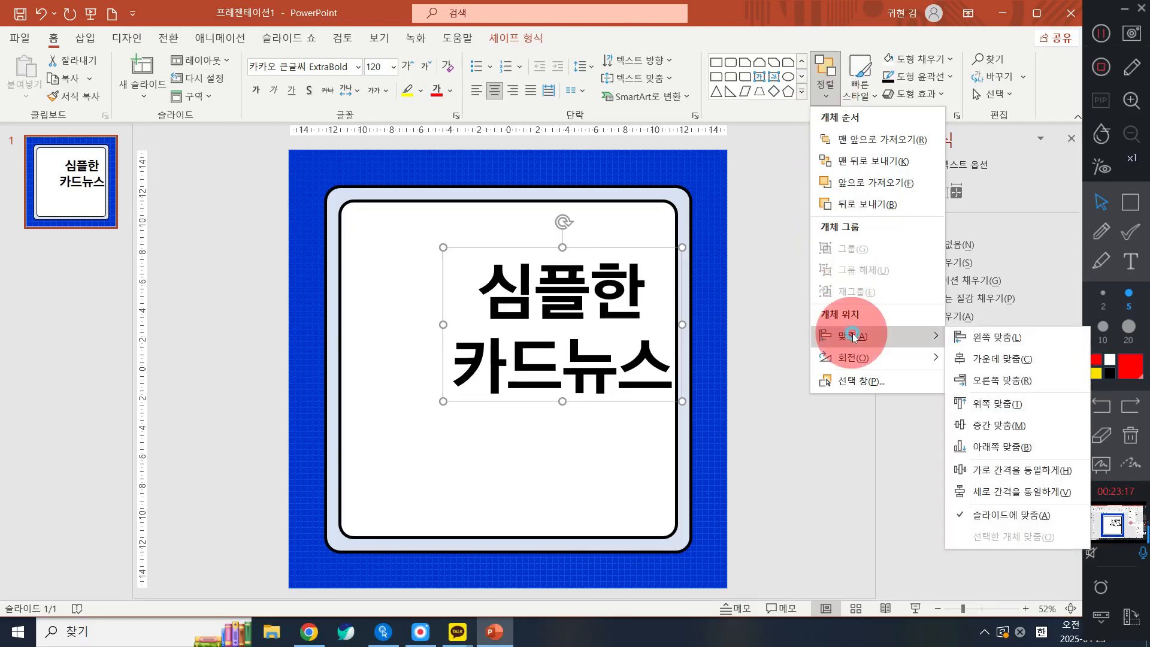
left_click(1009, 359)
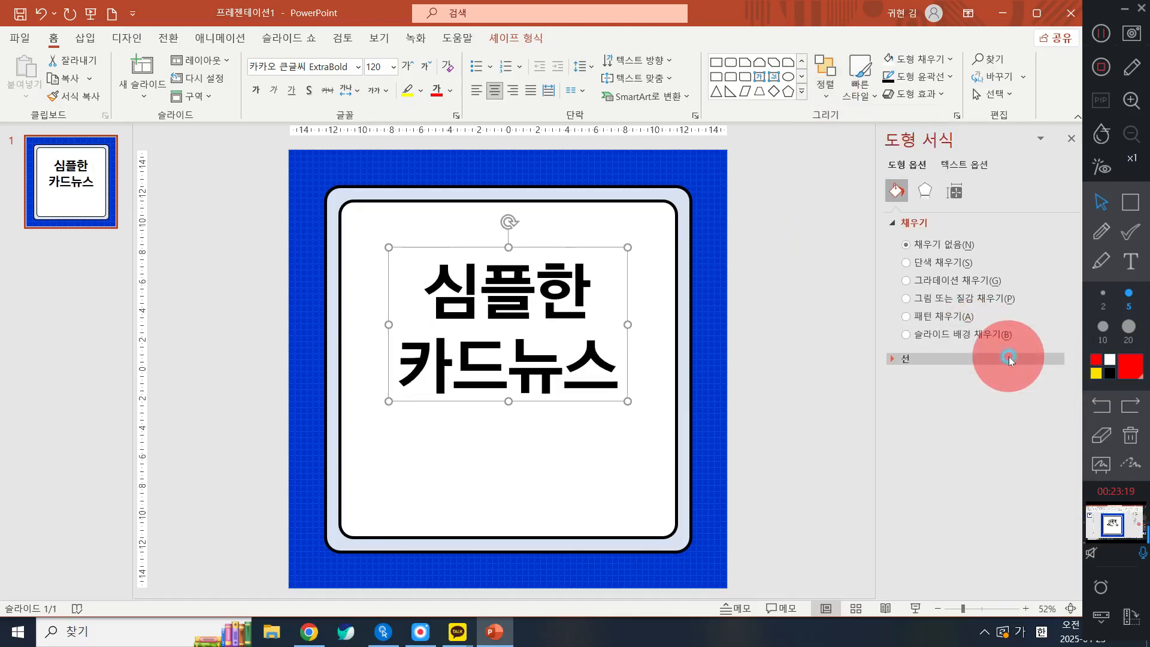
left_click(823, 76)
mouse_move(848, 338)
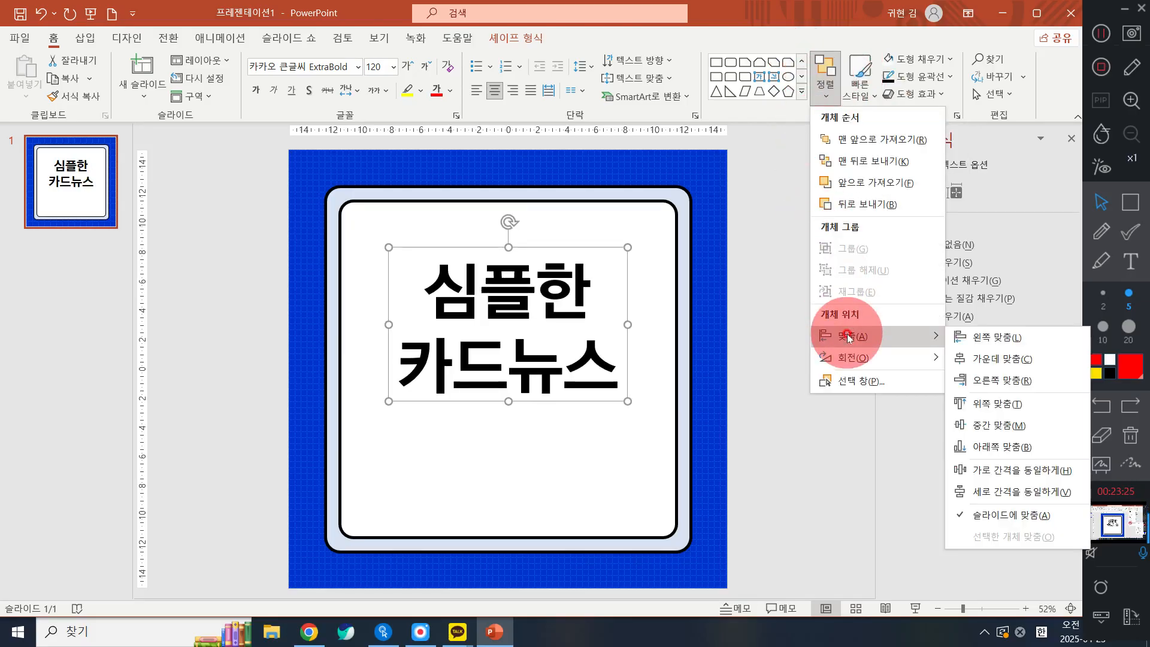
left_click(1032, 428)
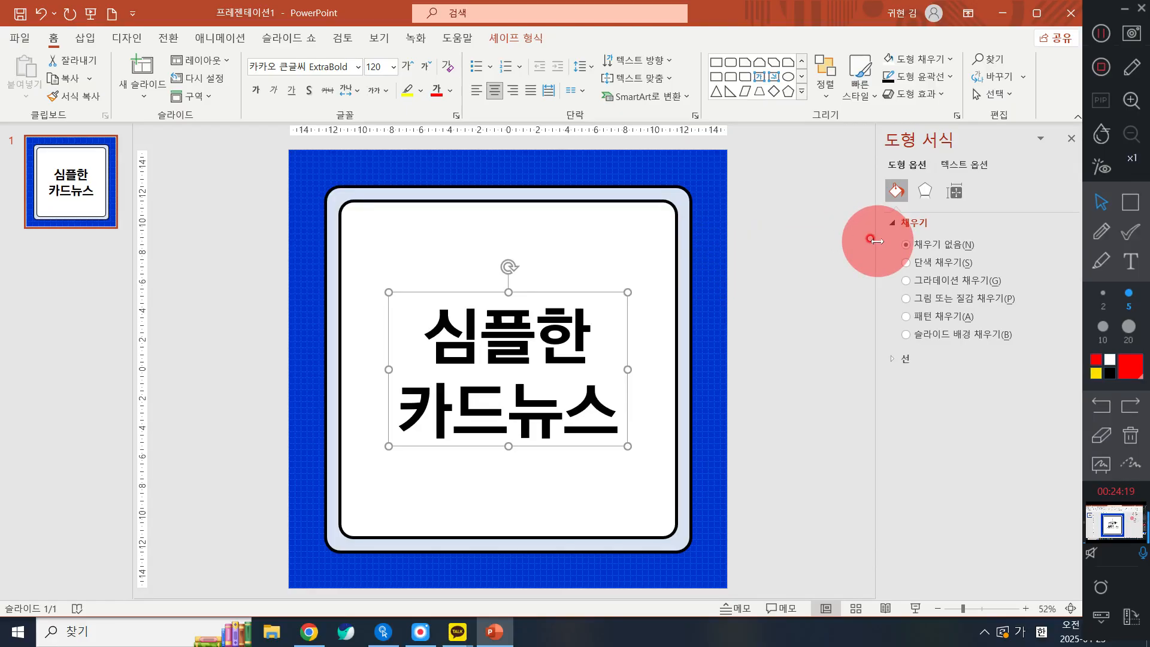
Nudge the title text box upward in fine increments by about 2 cm, keeping it horizontally centred
key("ctrl+Up")
key("ctrl+Up")
key("ctrl+Up")
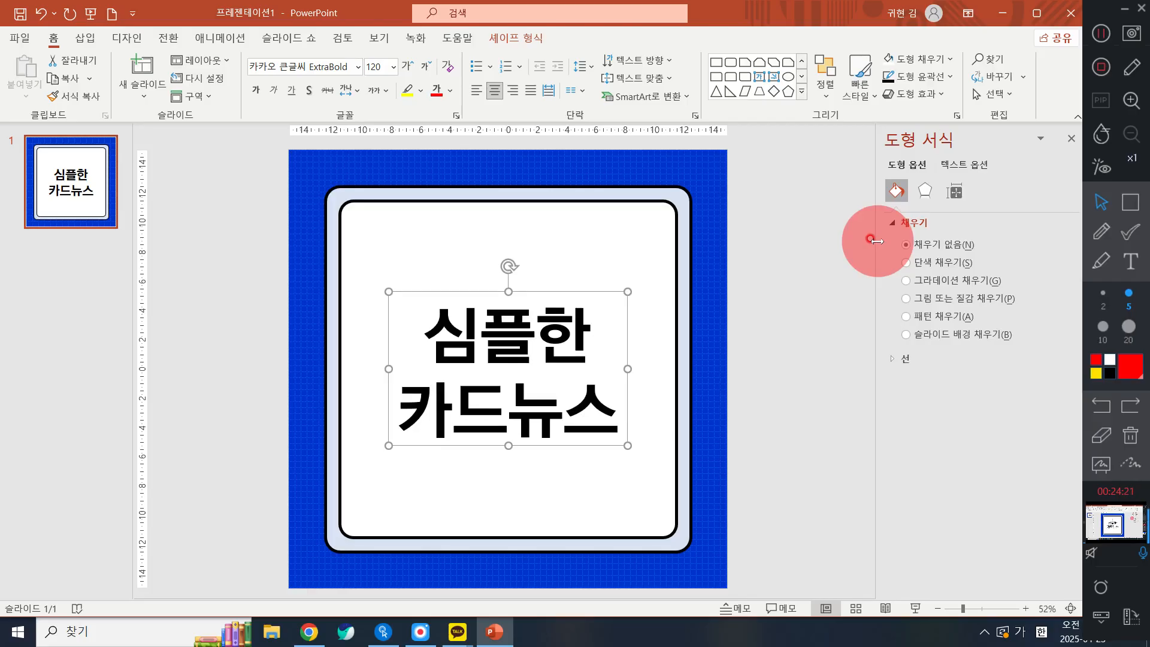
key("ctrl+Up")
key("ctrl+Up")
key("ctrl+Up")
key("ctrl+Up")
key("ctrl+Up")
key("ctrl+Up")
key("ctrl+Up")
key("ctrl+Up")
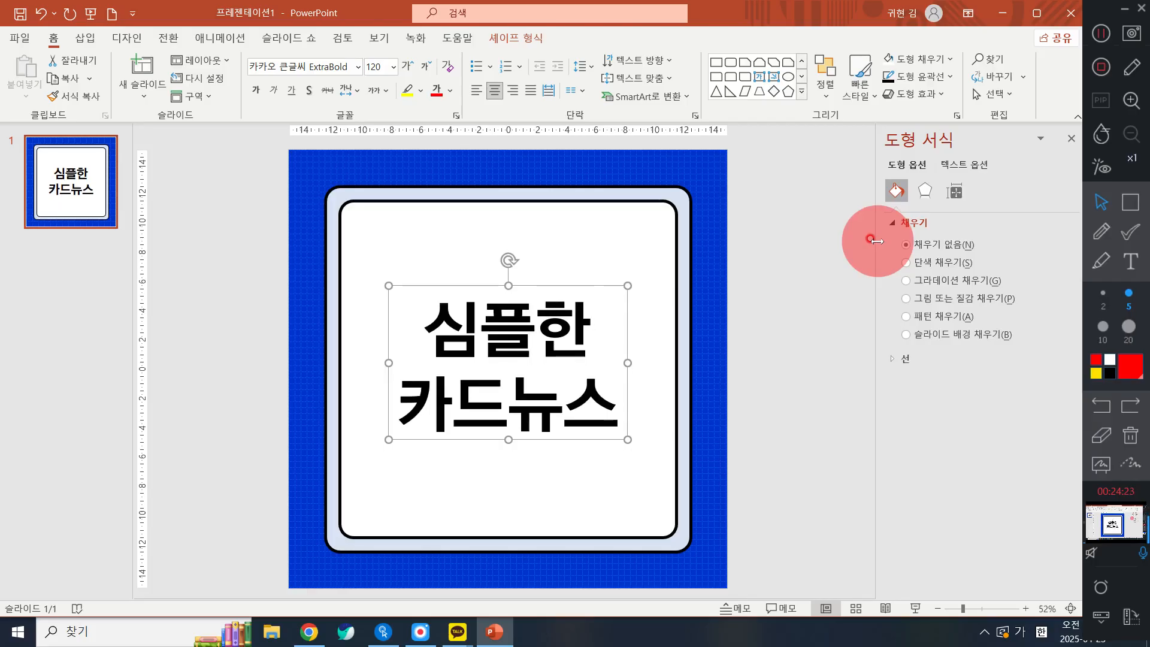
key("ctrl+Up")
key("ctrl+Up")
key("ctrl+Up")
key("ctrl+Up")
key("ctrl+Up")
key("ctrl+Up")
key("ctrl+Up")
key("ctrl+Up")
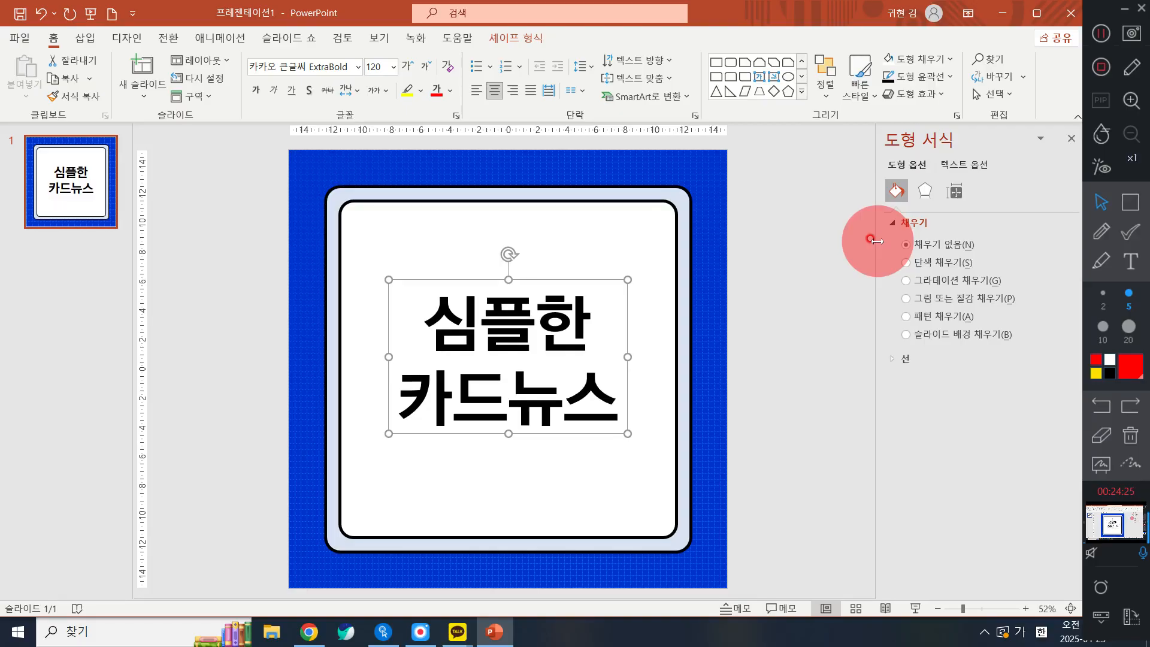
key("ctrl+Up")
key("ctrl+Up")
key("ctrl+Up")
key("ctrl+Up")
key("ctrl+Up")
key("ctrl+Up")
key("ctrl+Up")
key("ctrl+Up")
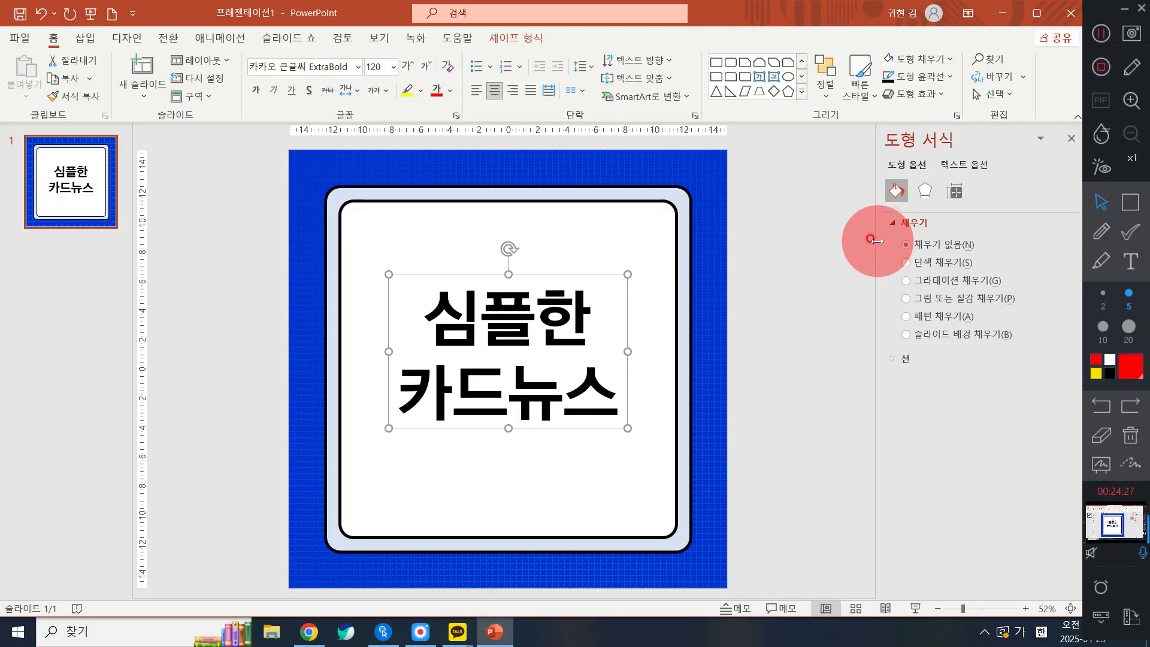
key("ctrl+Up")
key("ctrl+Up")
key("ctrl+Up")
key("ctrl+Up")
key("ctrl+Up")
key("ctrl+Up")
key("ctrl+Up")
key("ctrl+Up")
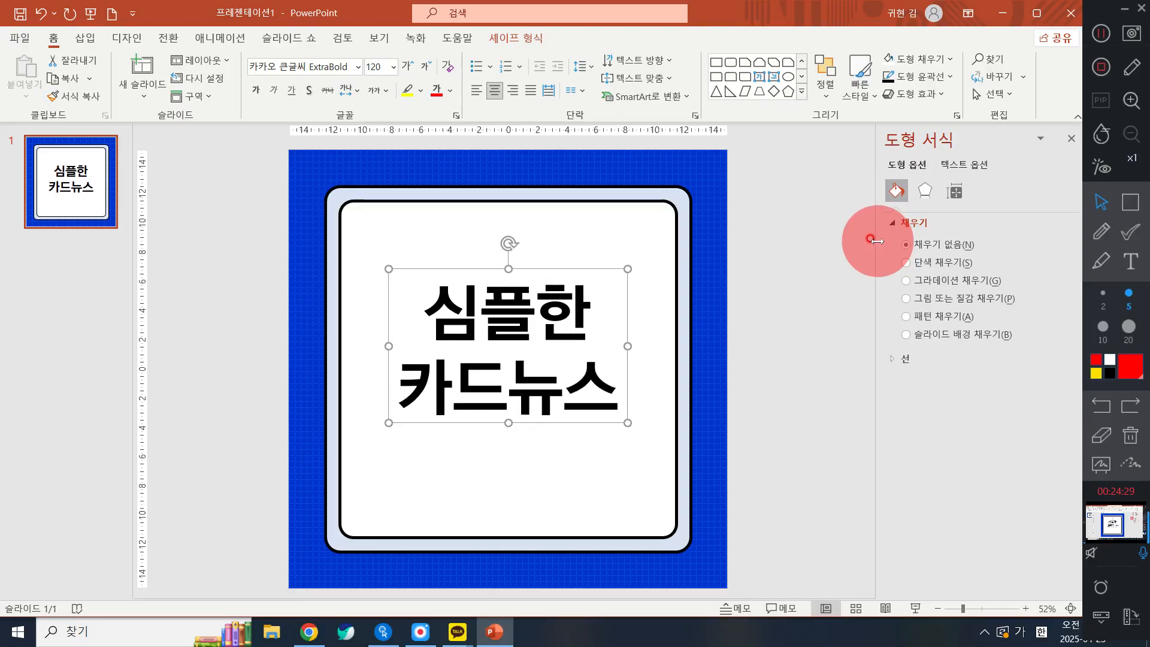
key("ctrl+Up")
key("ctrl+Up")
key("ctrl+Up")
key("ctrl+Up")
key("ctrl+Up")
key("ctrl+Up")
key("ctrl+Up")
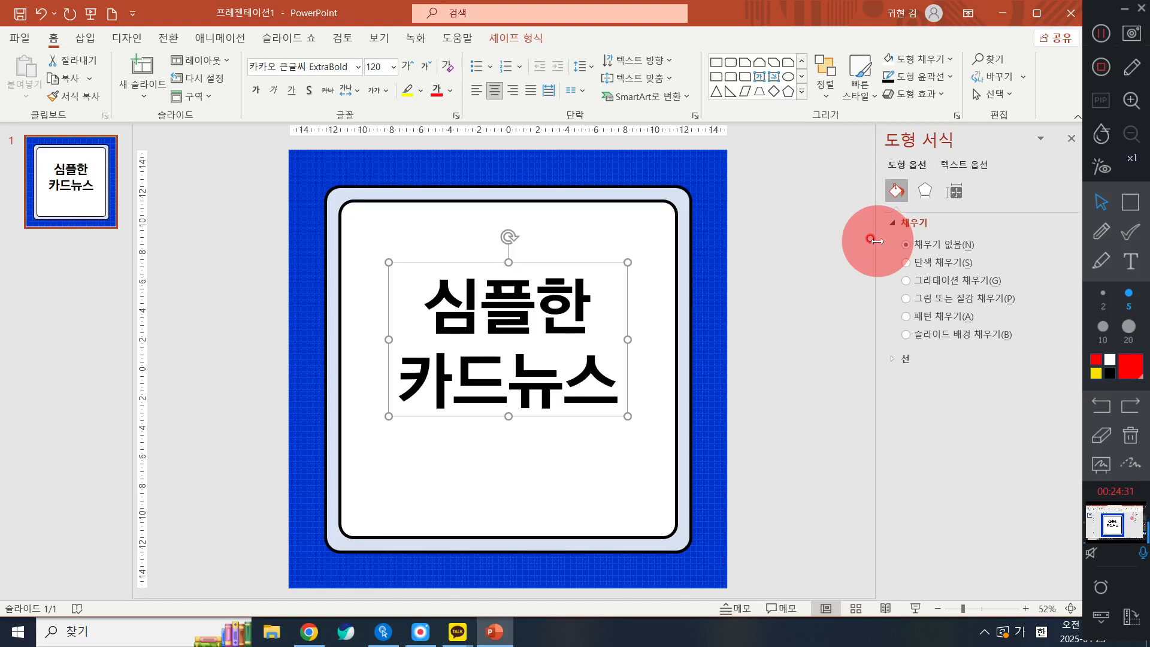
Compare the title's placement with the reference card image in KakaoTalk, and move the title text box about 1.5 cm further up in PowerPoint
left_click(458, 632)
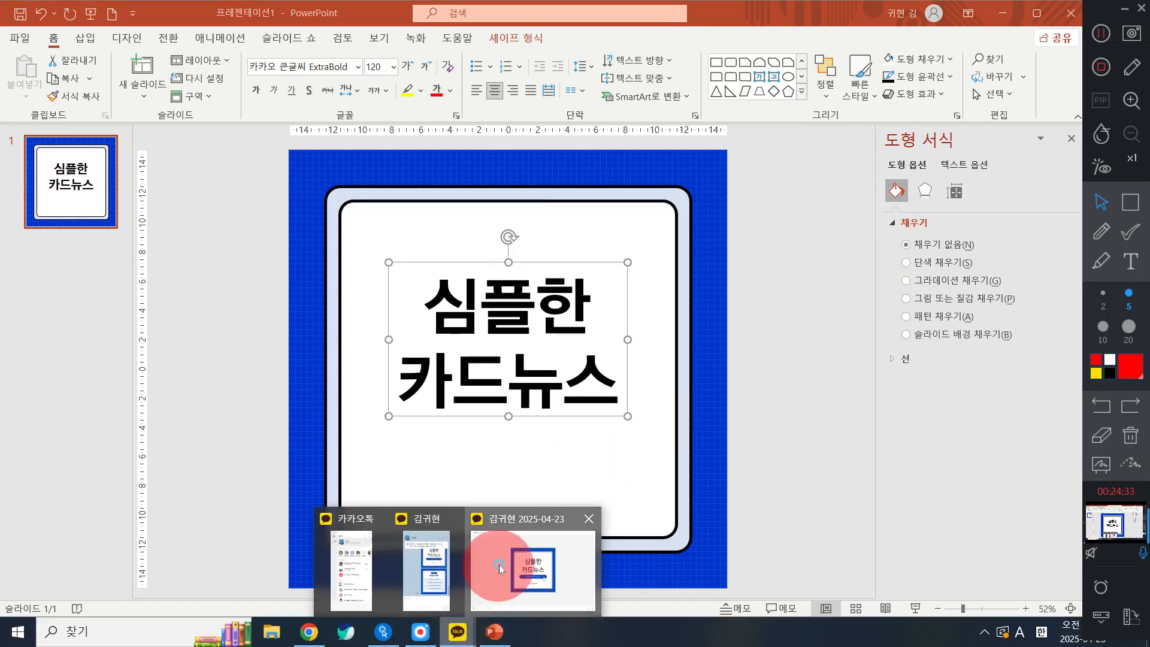
left_click(515, 569)
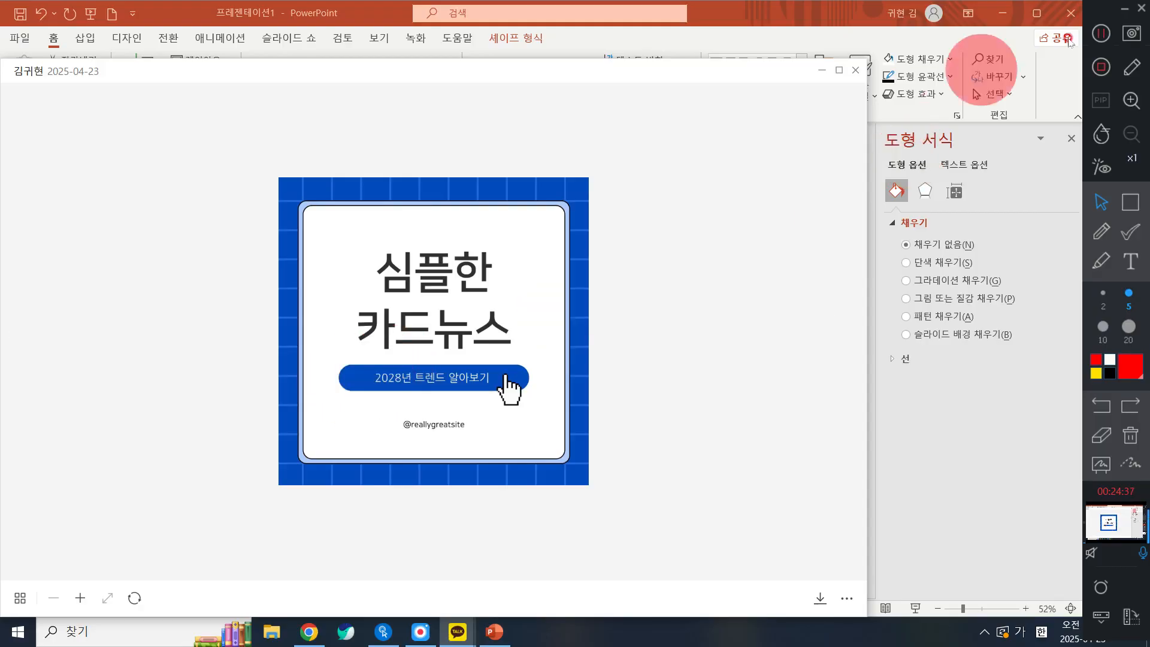
left_click(822, 70)
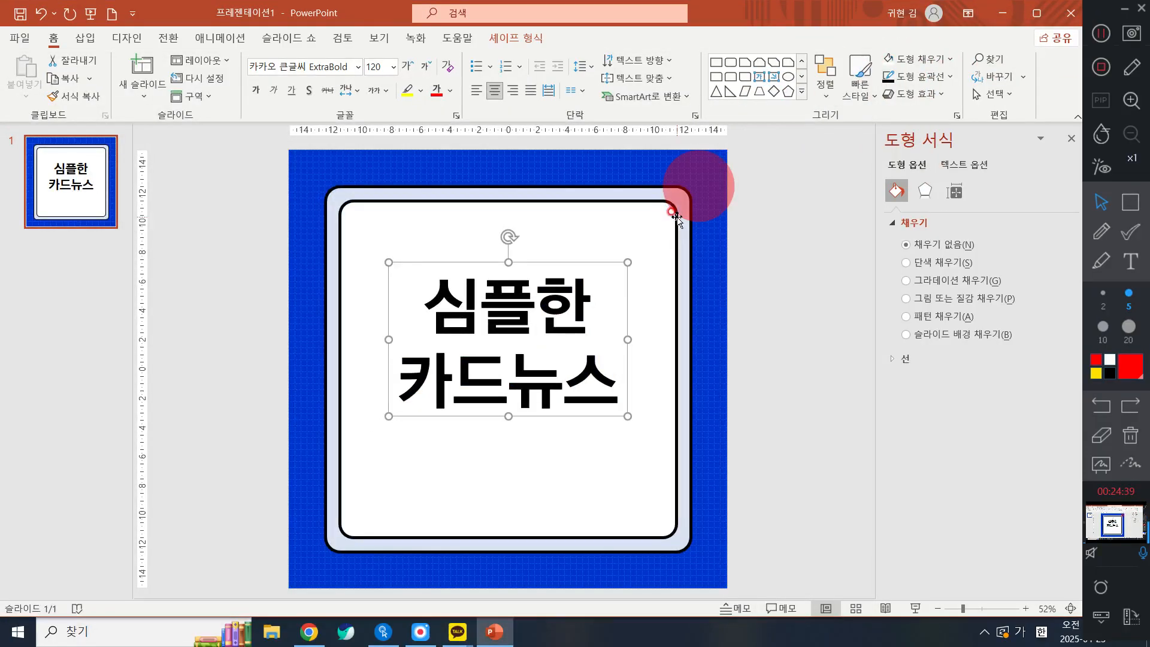
key("Up")
key("Up")
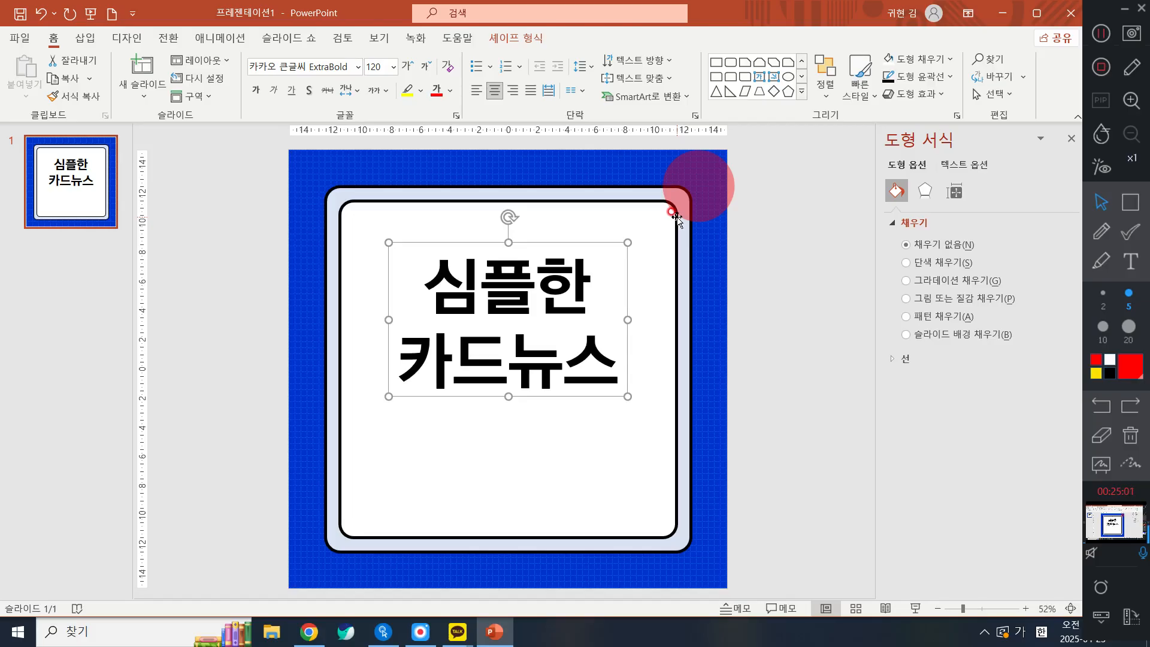
key("Up")
key("Up")
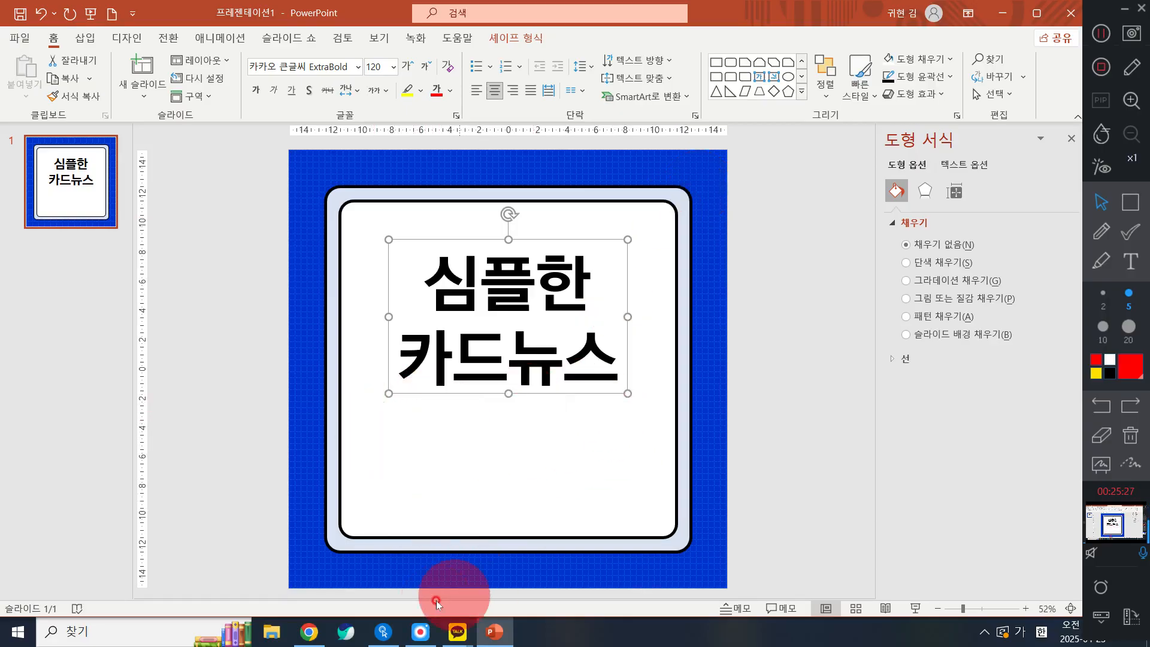
Following the reference card in KakaoTalk, draw a rounded rectangle about 19.5 × 2.25 cm below the title in PowerPoint and shift it slightly up
mouse_move(458, 629)
left_click(520, 563)
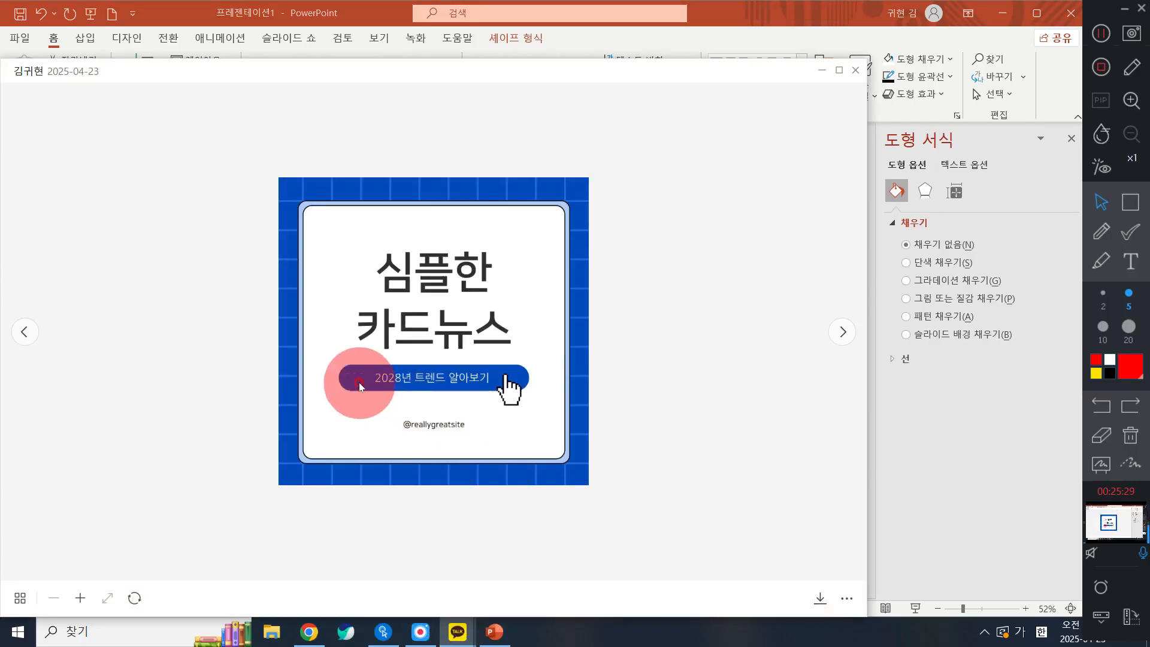
left_click(822, 71)
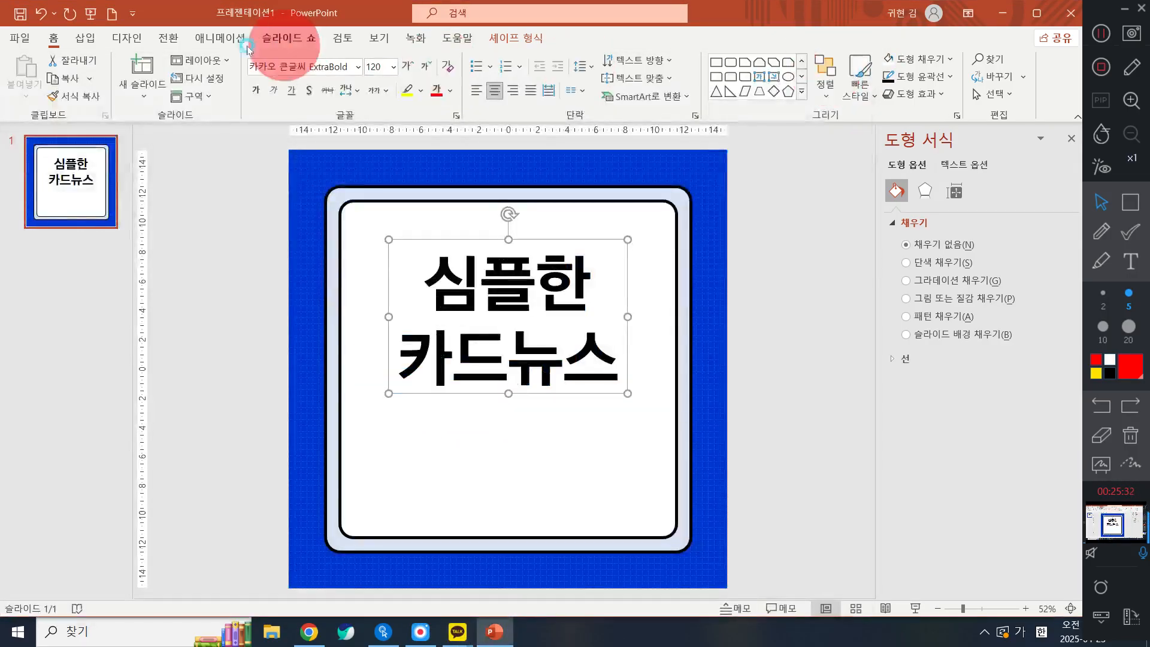
left_click(805, 92)
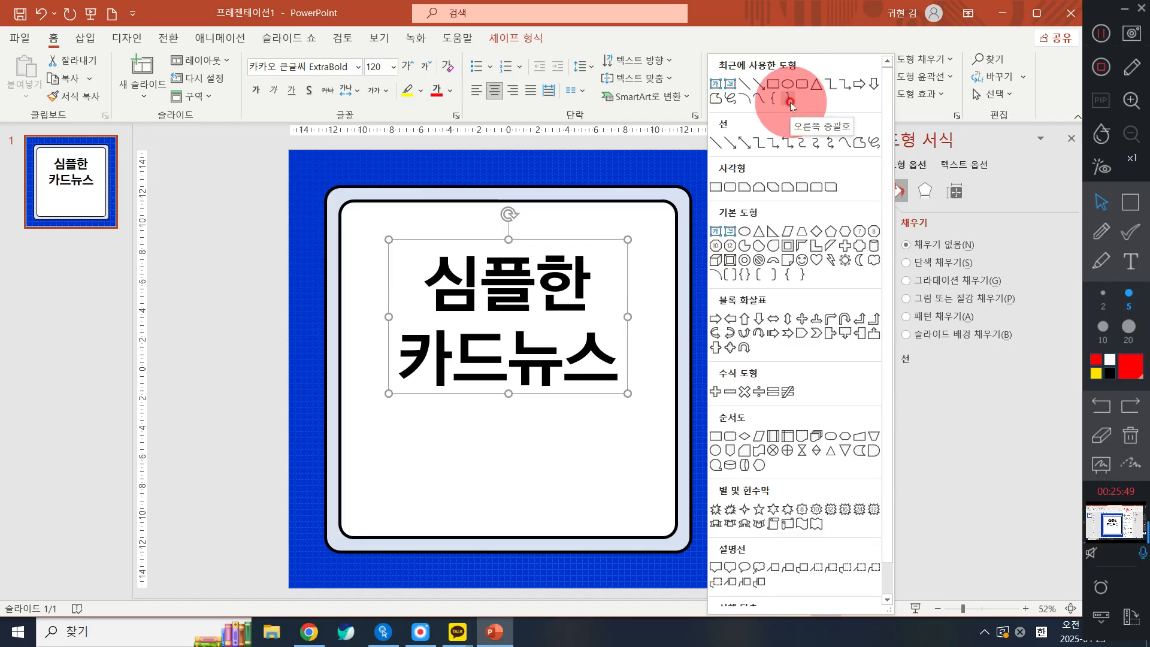
left_click(730, 188)
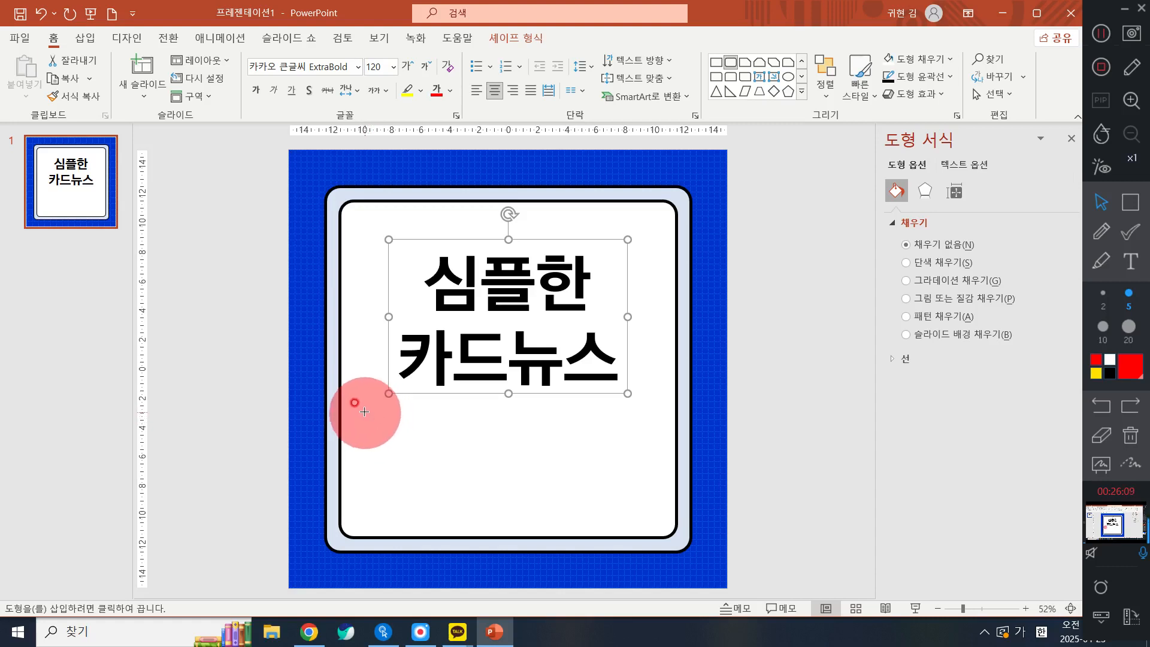
left_click_drag(363, 412, 648, 445)
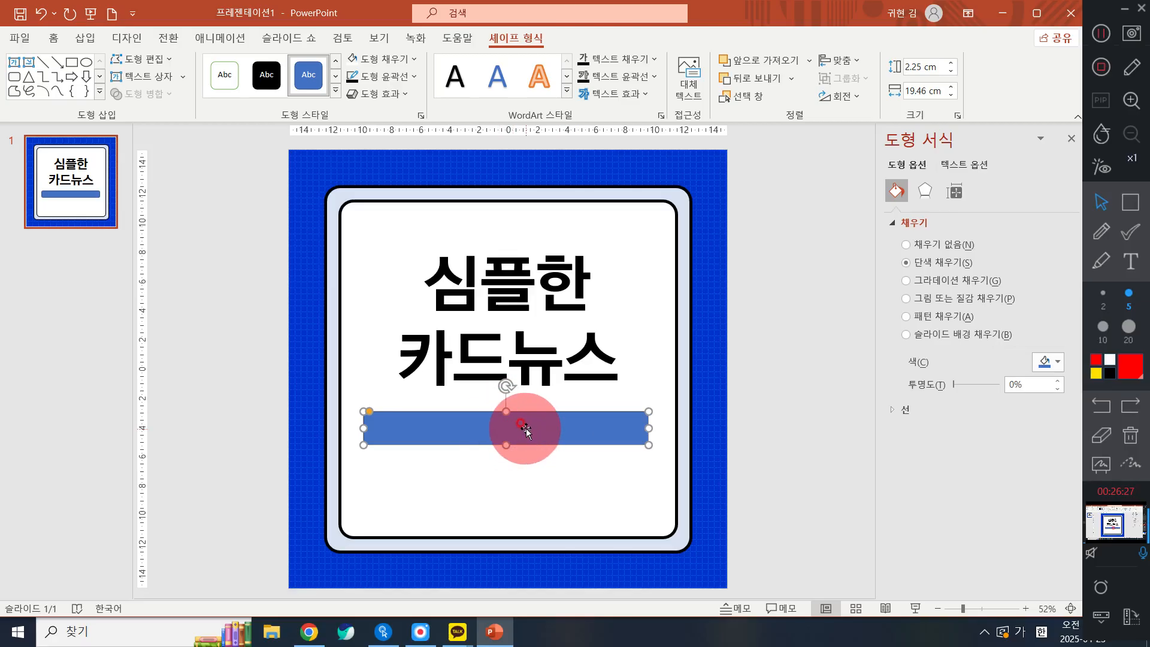
left_click_drag(525, 428, 525, 424)
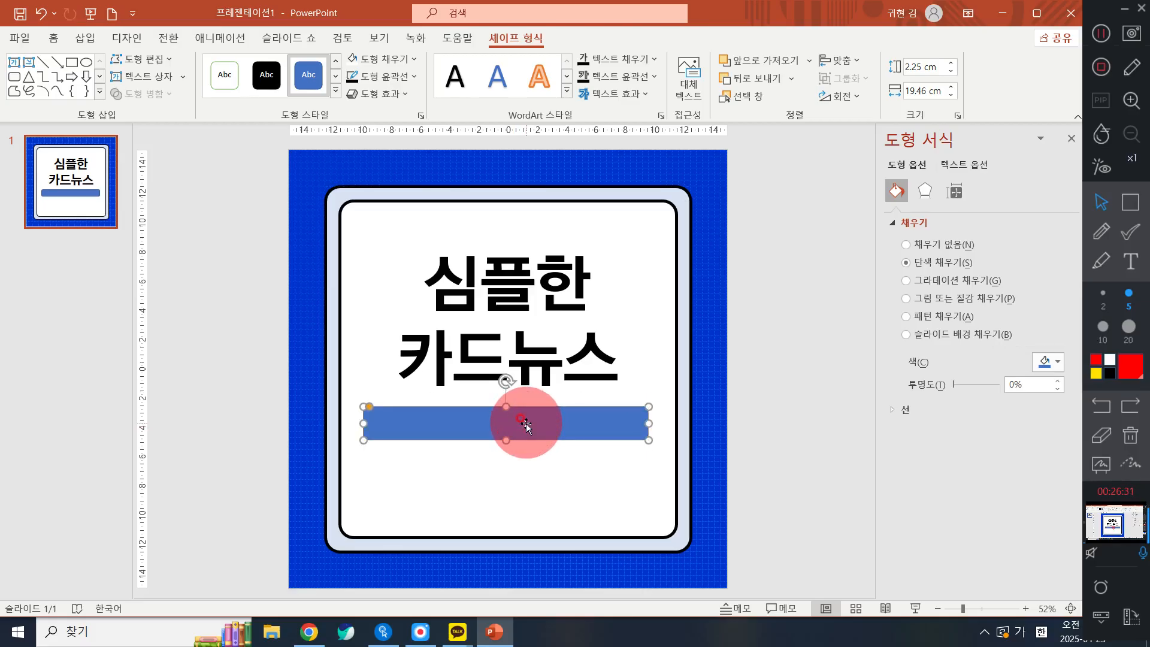
mouse_move(470, 632)
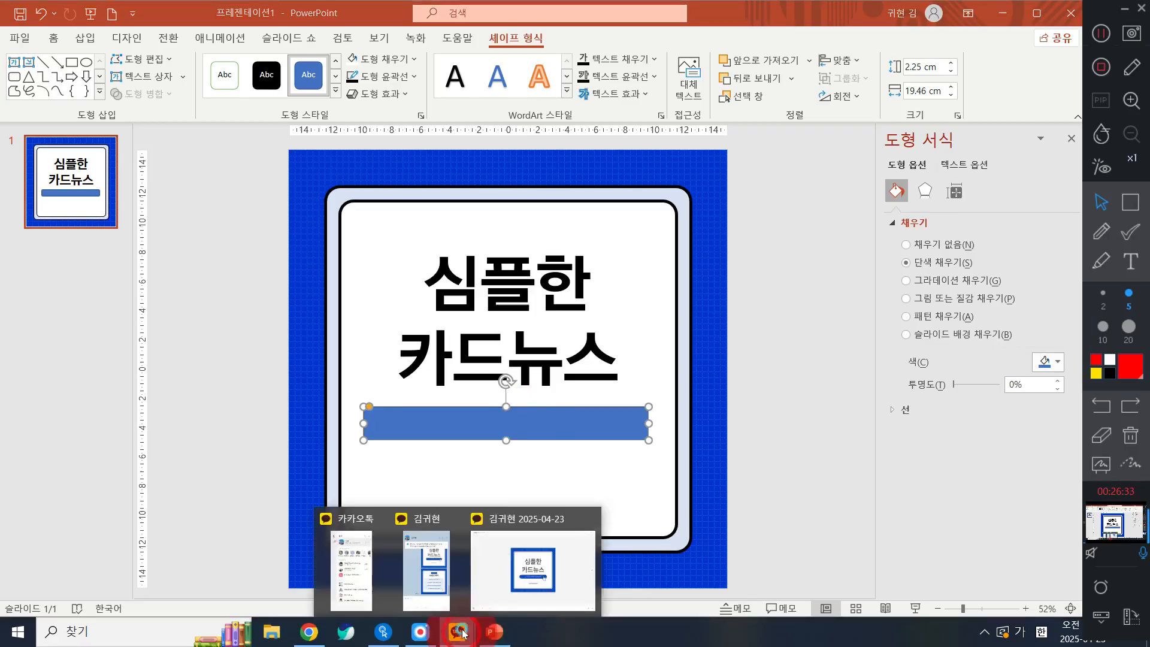
Following the reference card in KakaoTalk, narrow the subtitle bar to about 17.7 cm in PowerPoint and fully round its ends
left_click(519, 558)
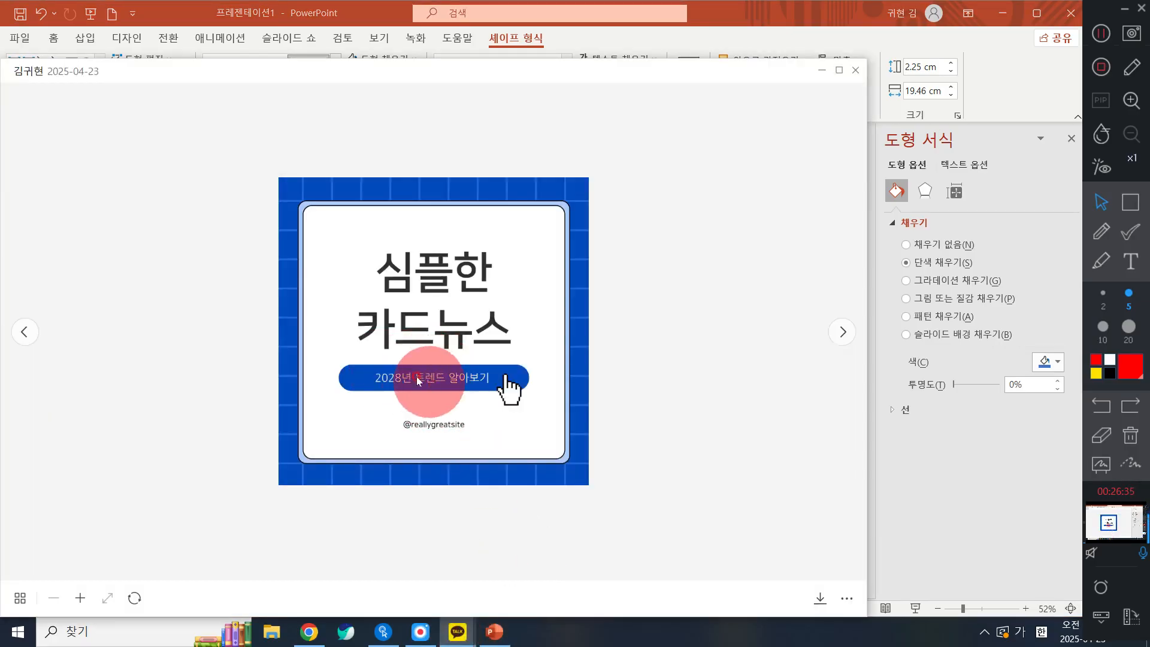
left_click(821, 70)
left_click_drag(364, 423, 382, 424)
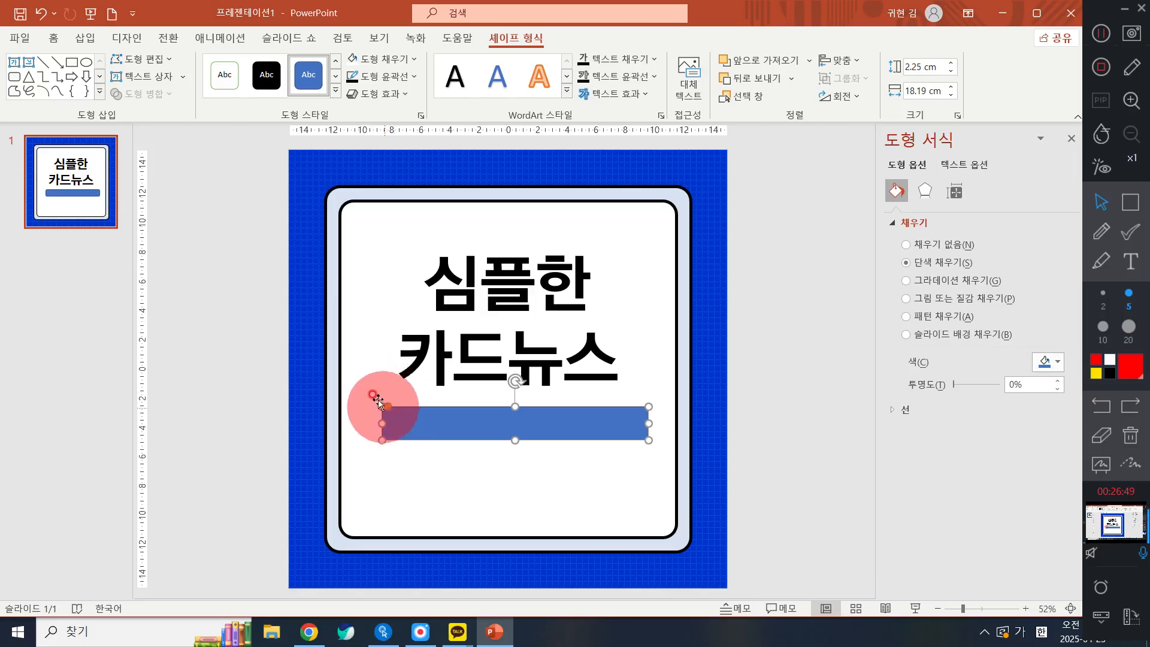
left_click_drag(388, 408, 398, 408)
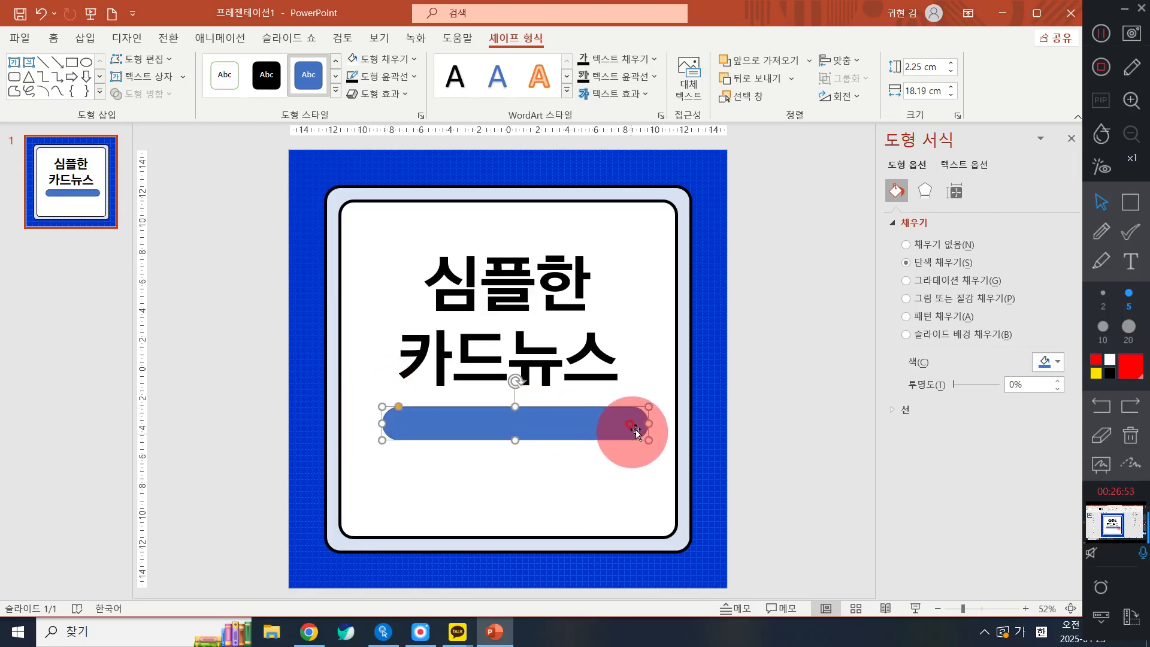
left_click_drag(649, 424, 641, 425)
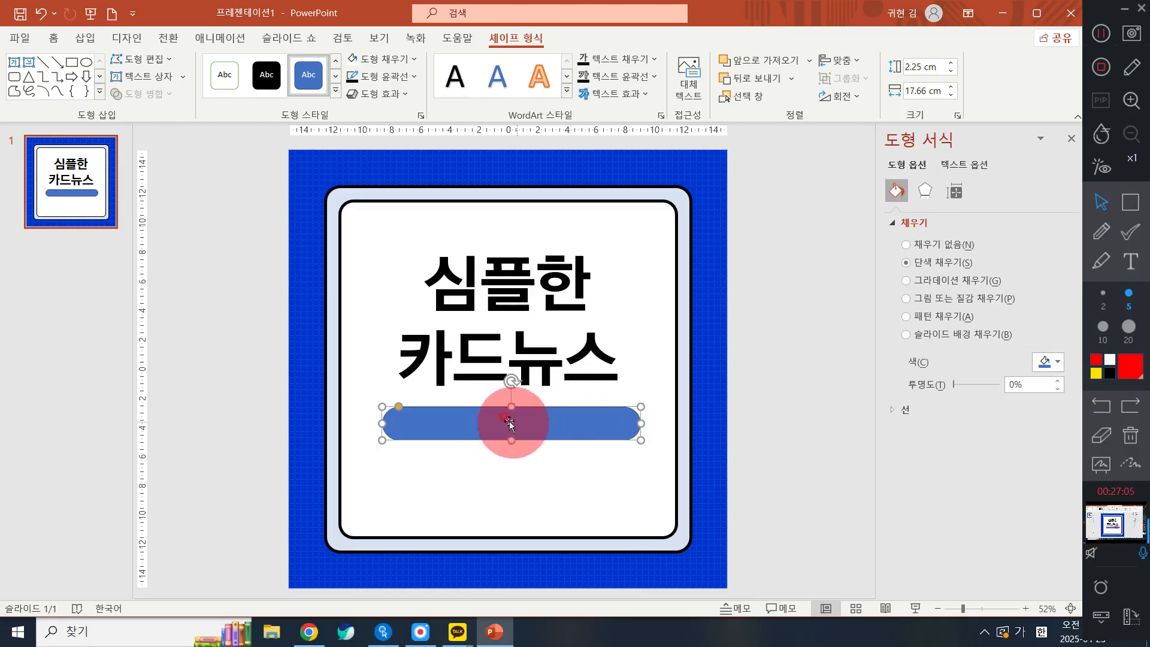
Fill the subtitle bar with the bright blue from the recently used colours
left_click(396, 66)
left_click(395, 64)
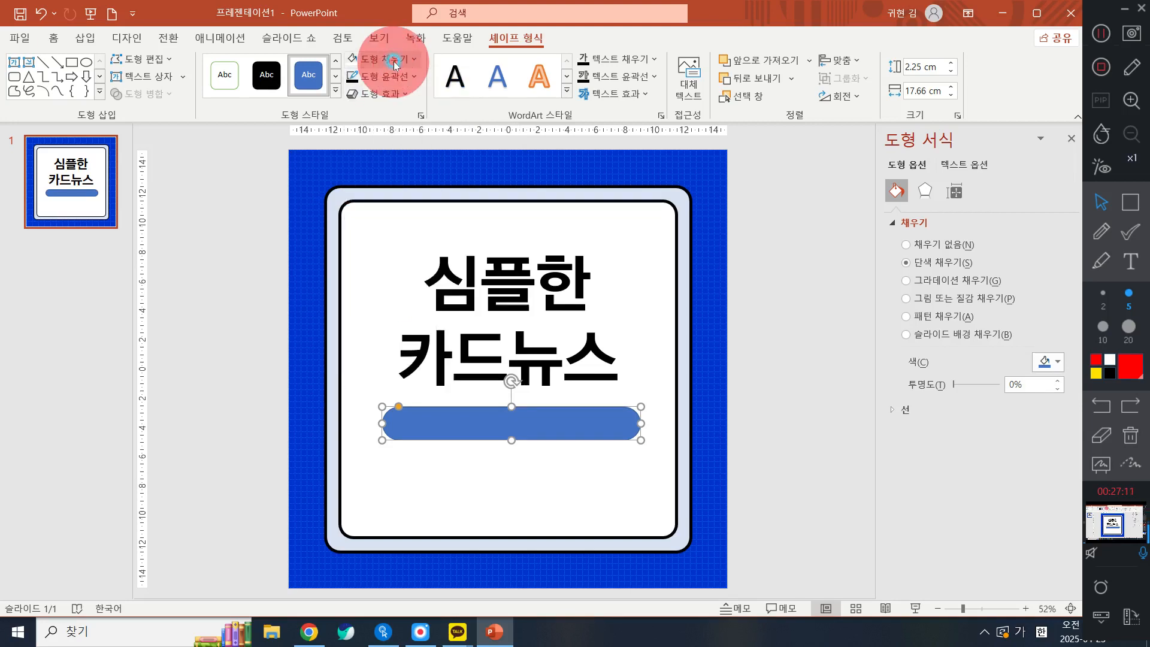
left_click(390, 58)
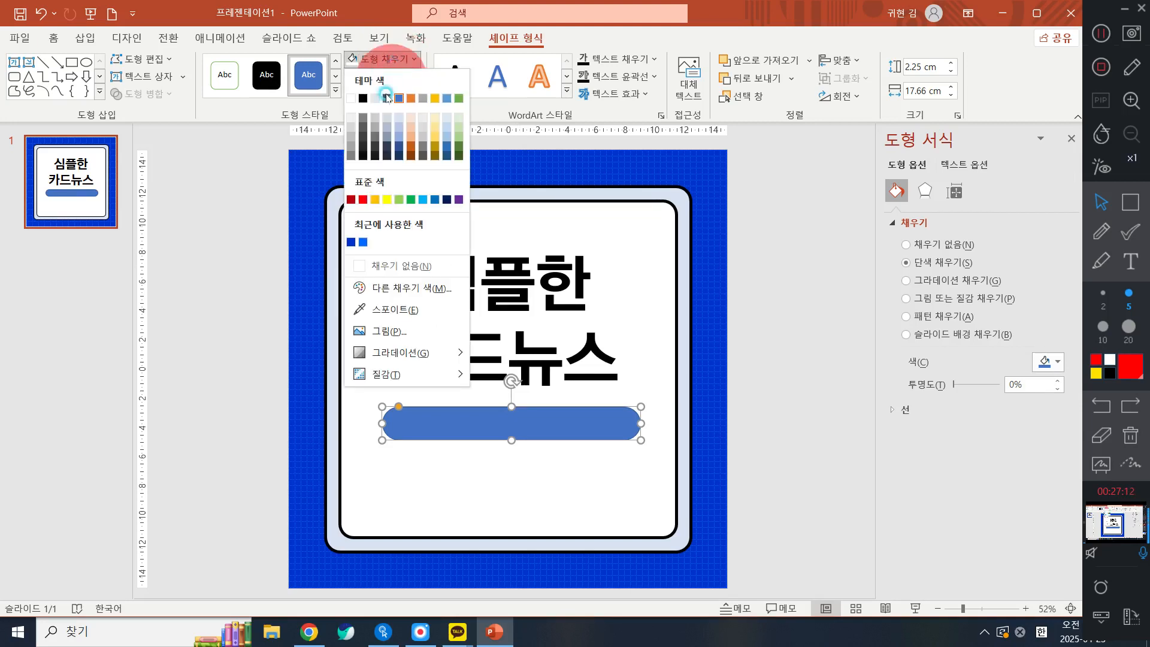
left_click(369, 242)
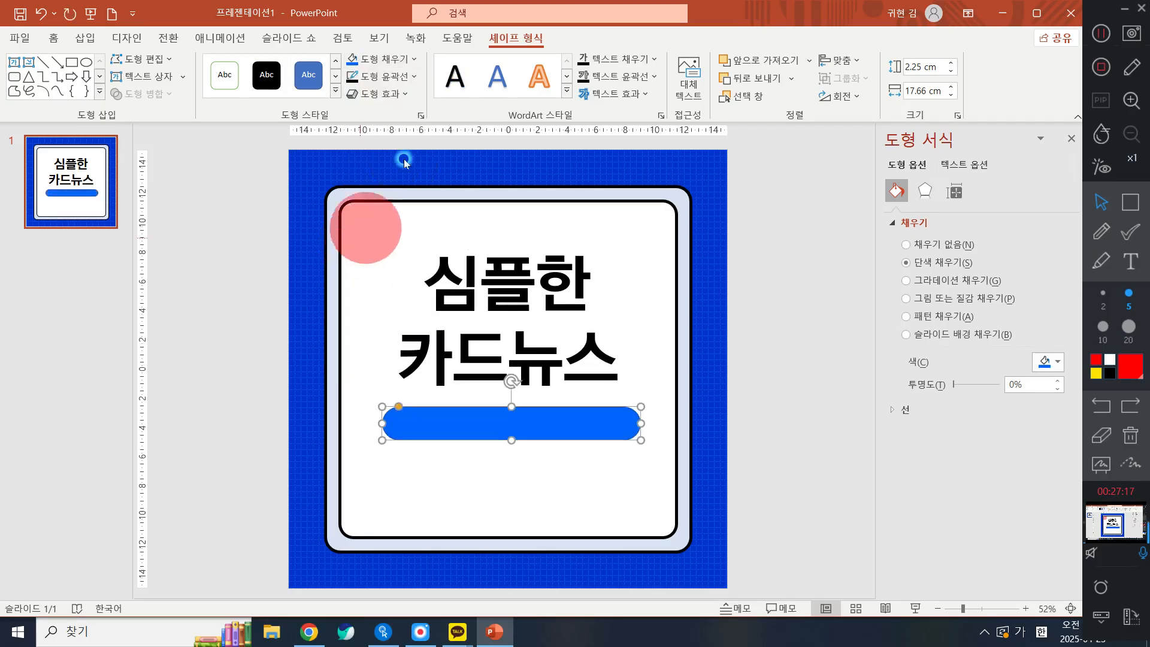
Remove the subtitle bar's outline and centre the bar horizontally on the slide
left_click(411, 58)
left_click(401, 66)
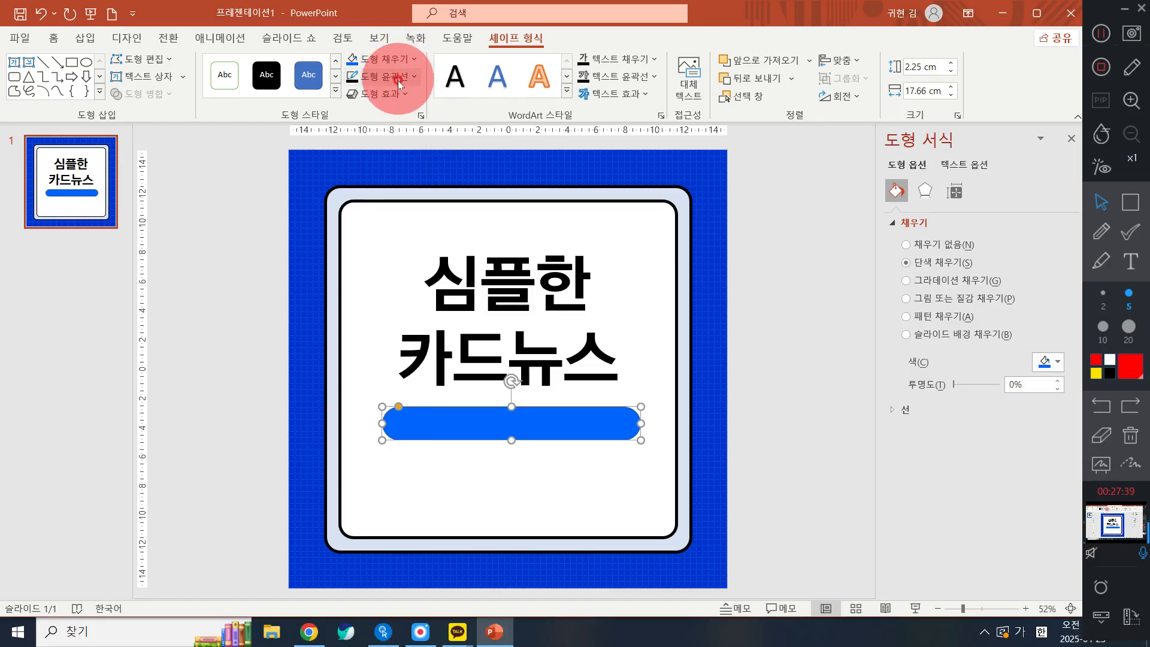
left_click(388, 76)
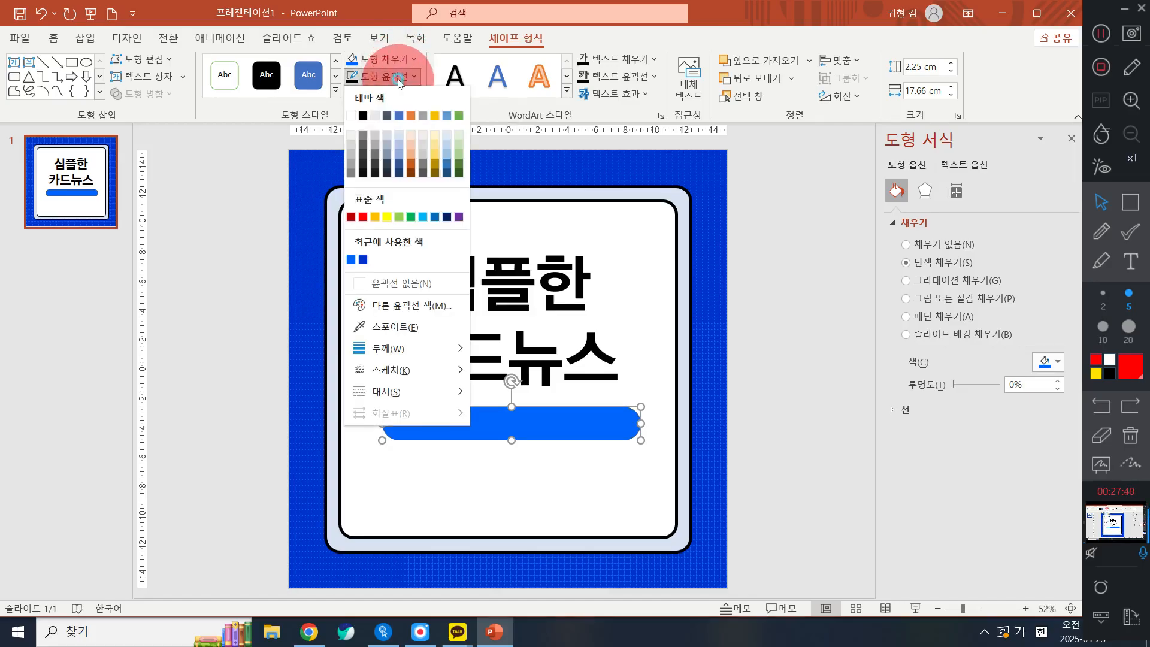
left_click(412, 283)
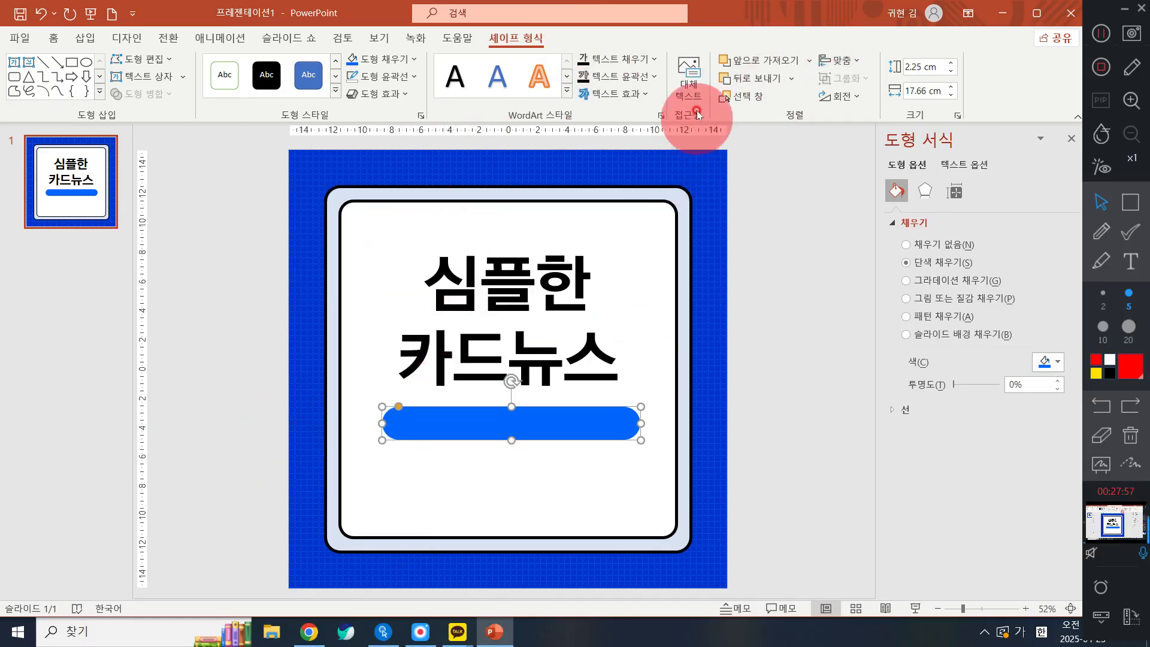
left_click(853, 55)
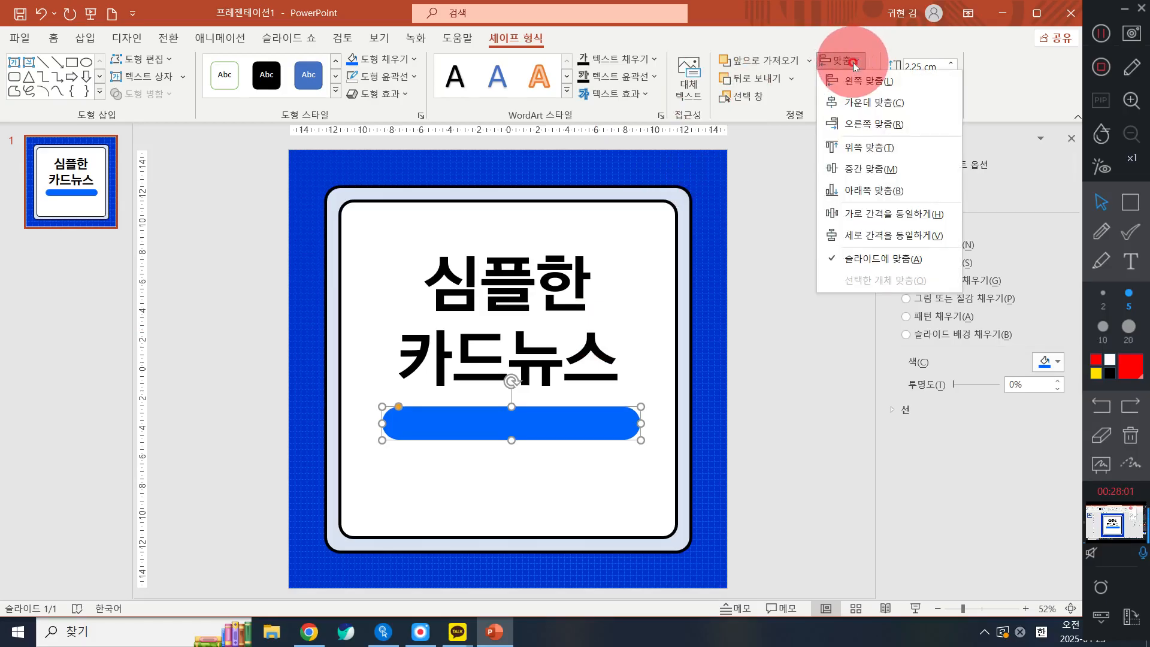
left_click(872, 103)
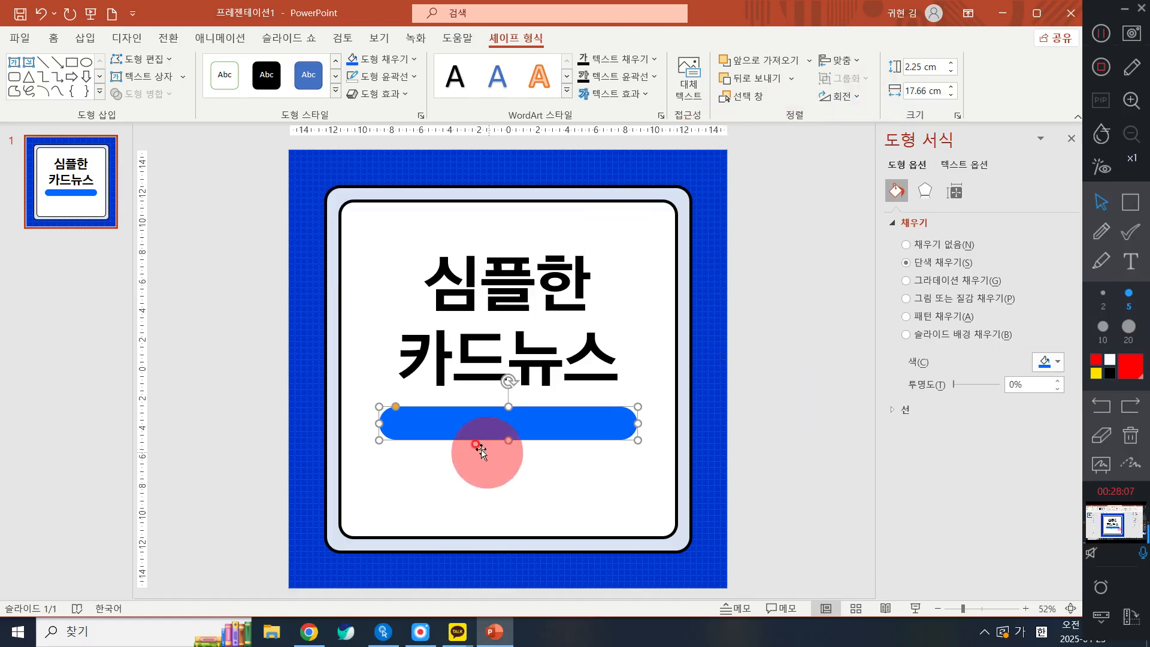
left_click(632, 422)
left_click_drag(632, 422, 596, 423)
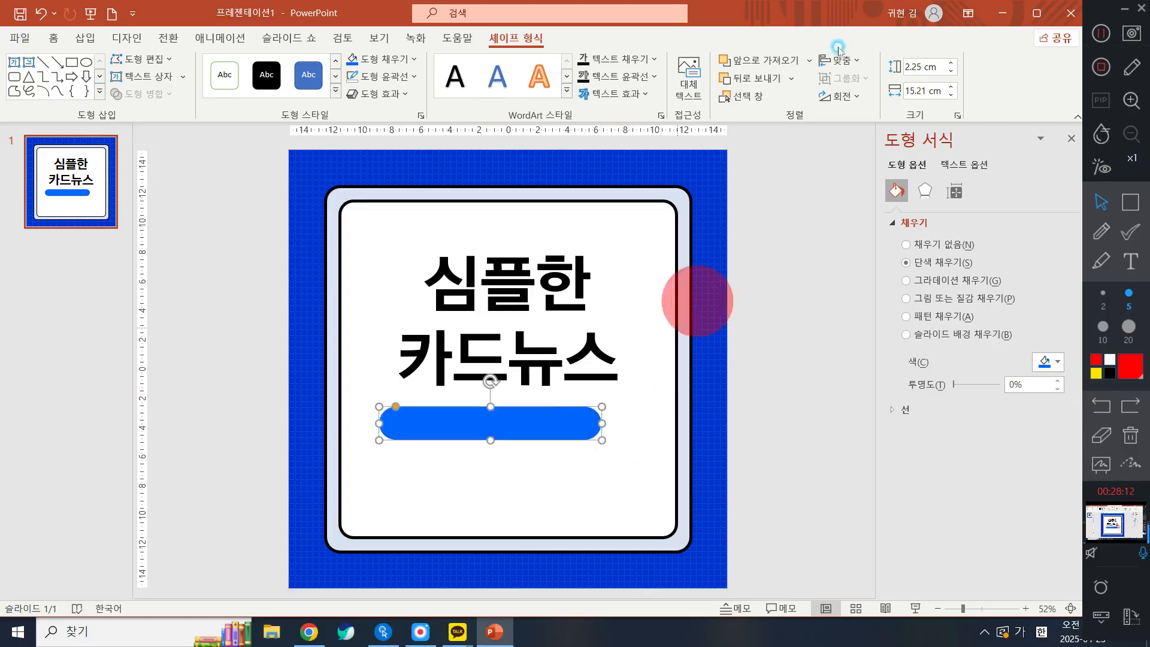
left_click(41, 13)
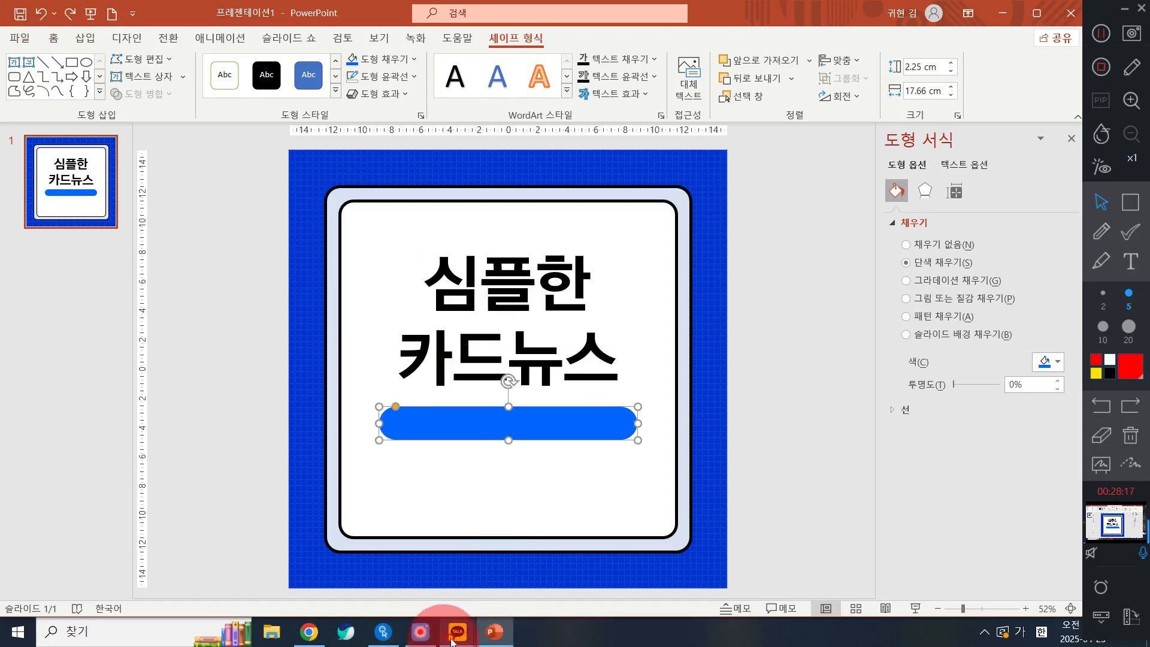
Check the subtitle on the reference card in KakaoTalk, and enter "2025년 트렌드 알아보기" inside the blue bar in PowerPoint
mouse_move(463, 638)
left_click(509, 512)
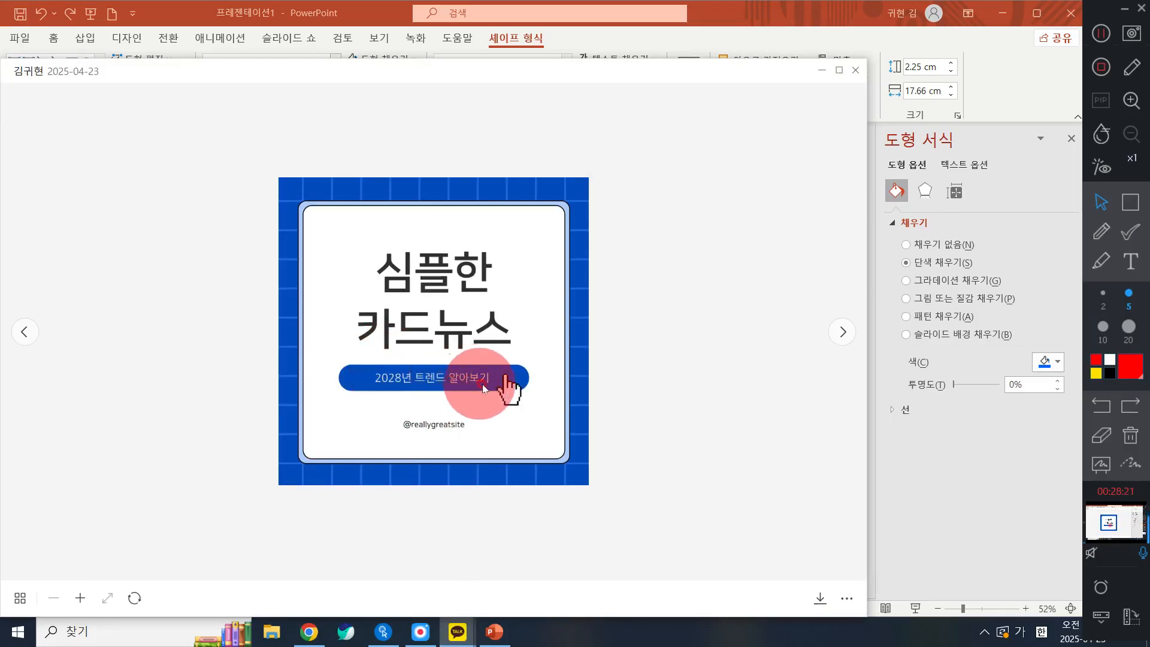
left_click(822, 71)
left_click(469, 392)
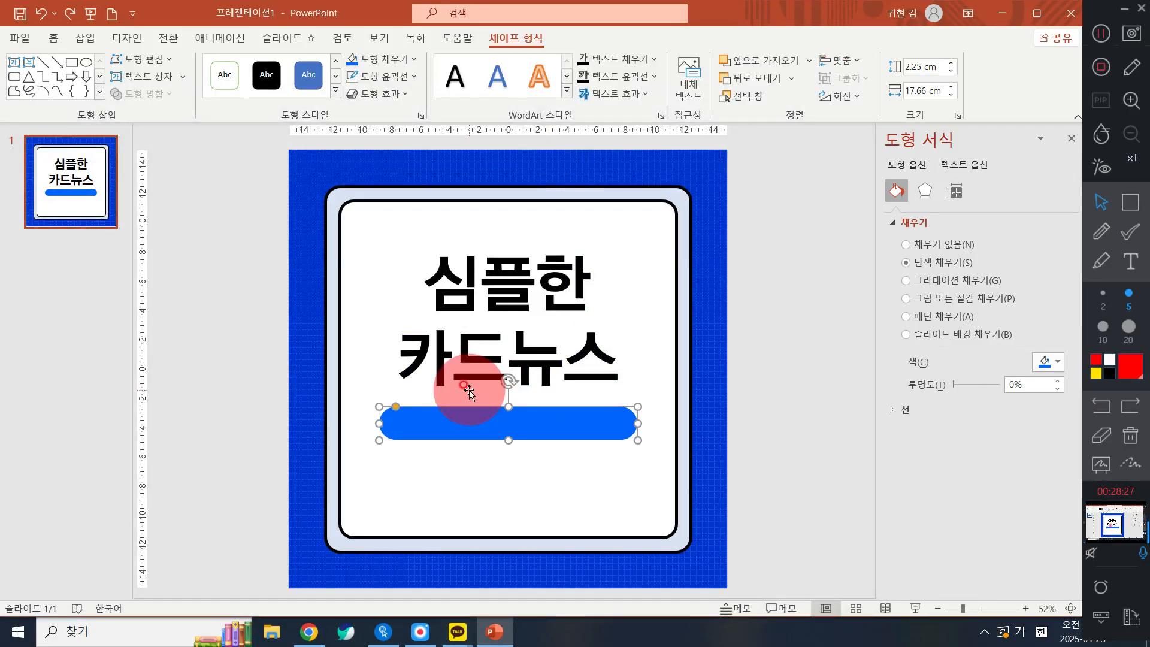
type("202")
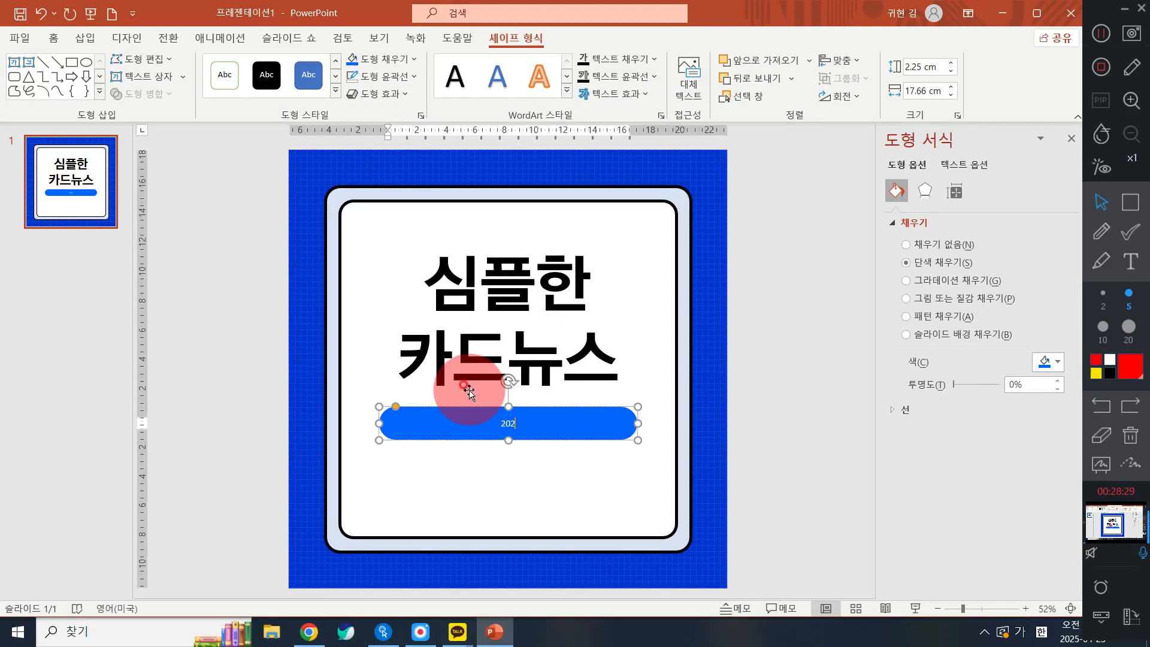
type("5년 트렌드")
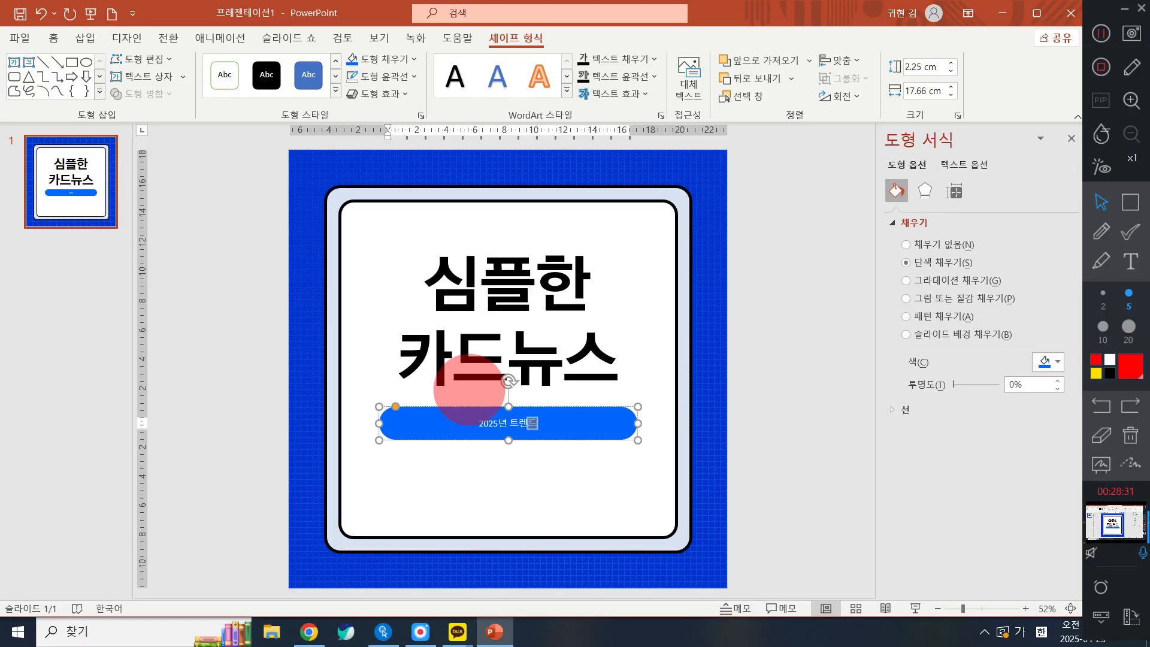
type(" 알아보기")
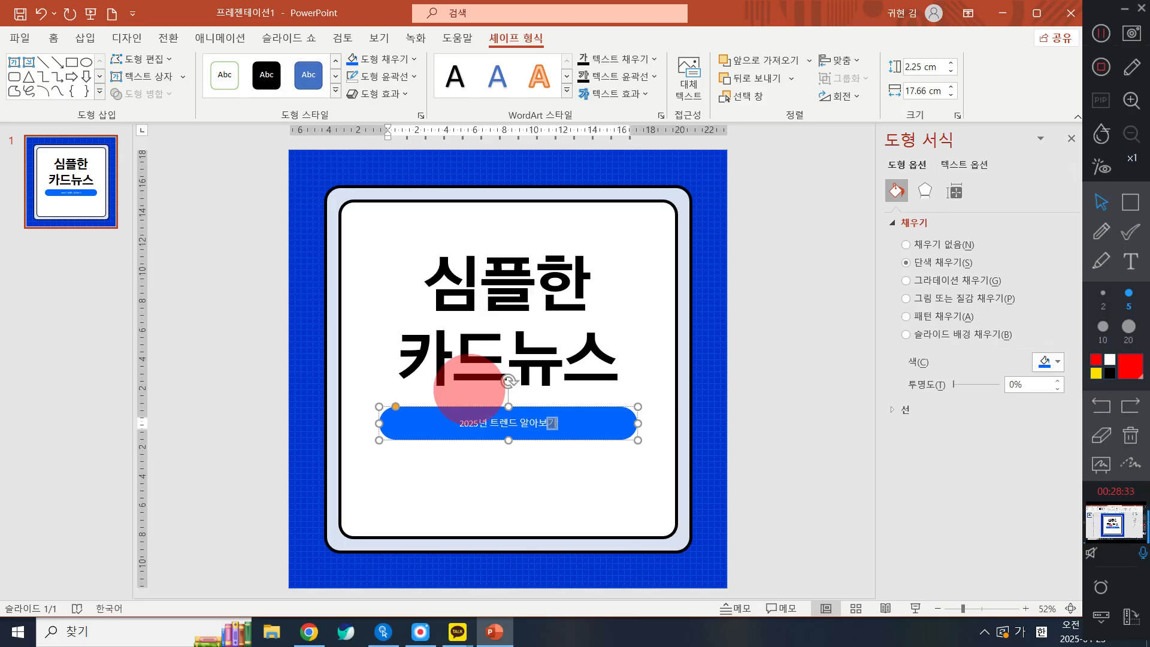
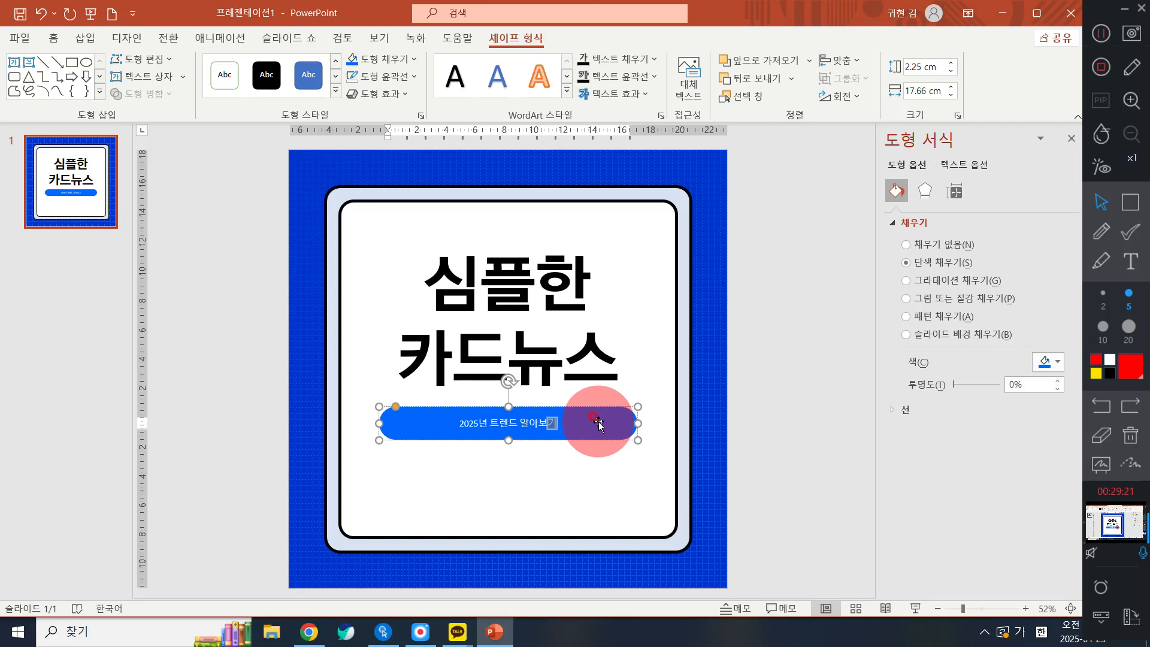
Select the subtitle bar and look through the available fonts for a suitable Korean typeface for its text
left_click(599, 424)
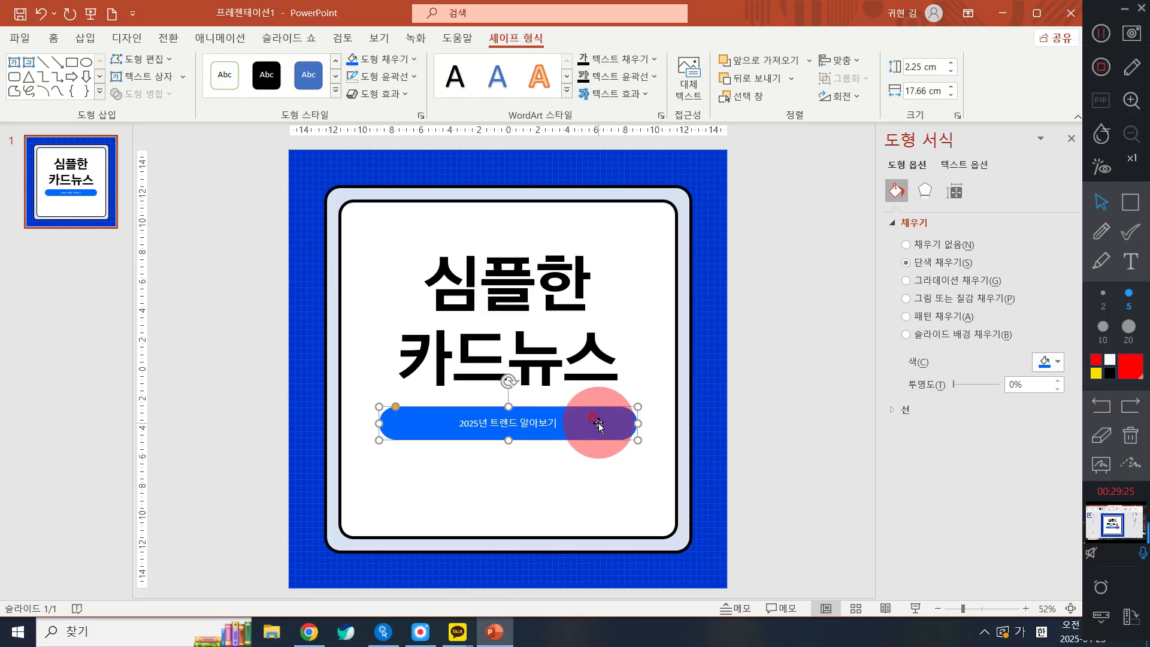
left_click(55, 42)
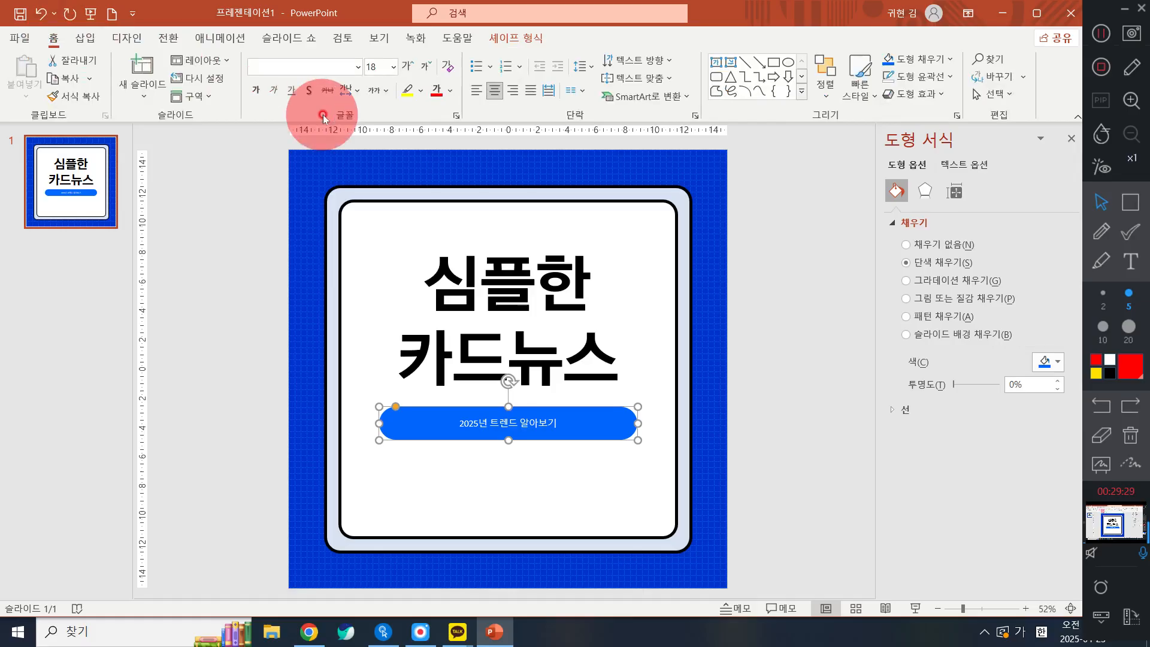
left_click(358, 69)
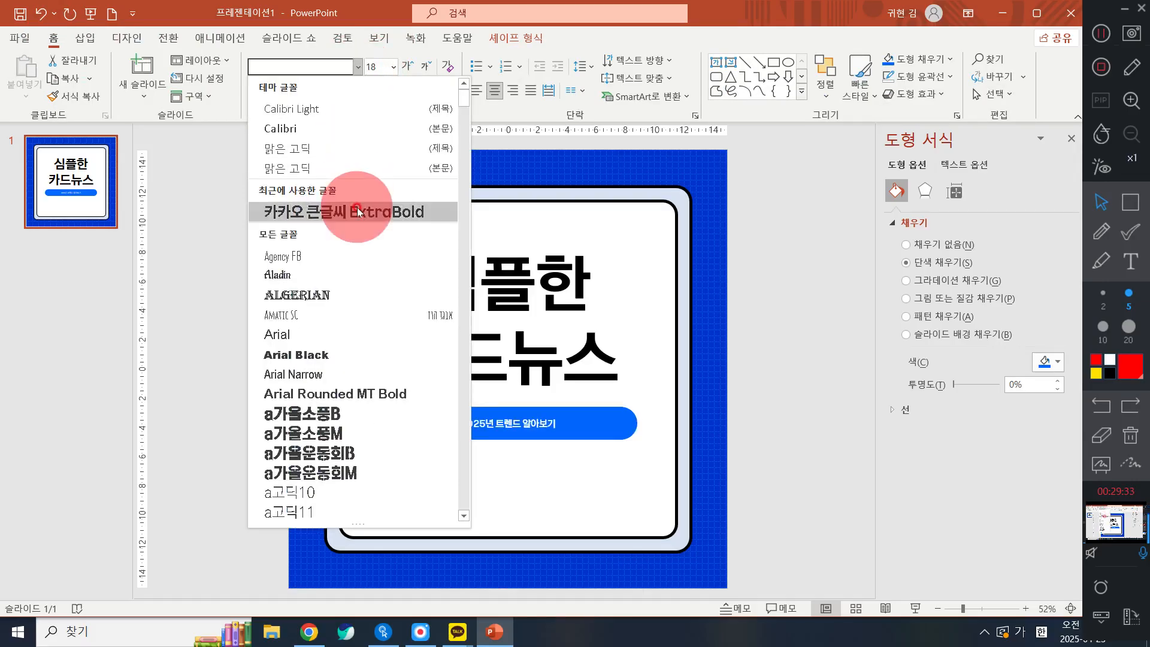
scroll(358, 324, "down", 3)
scroll(357, 324, "down", 10)
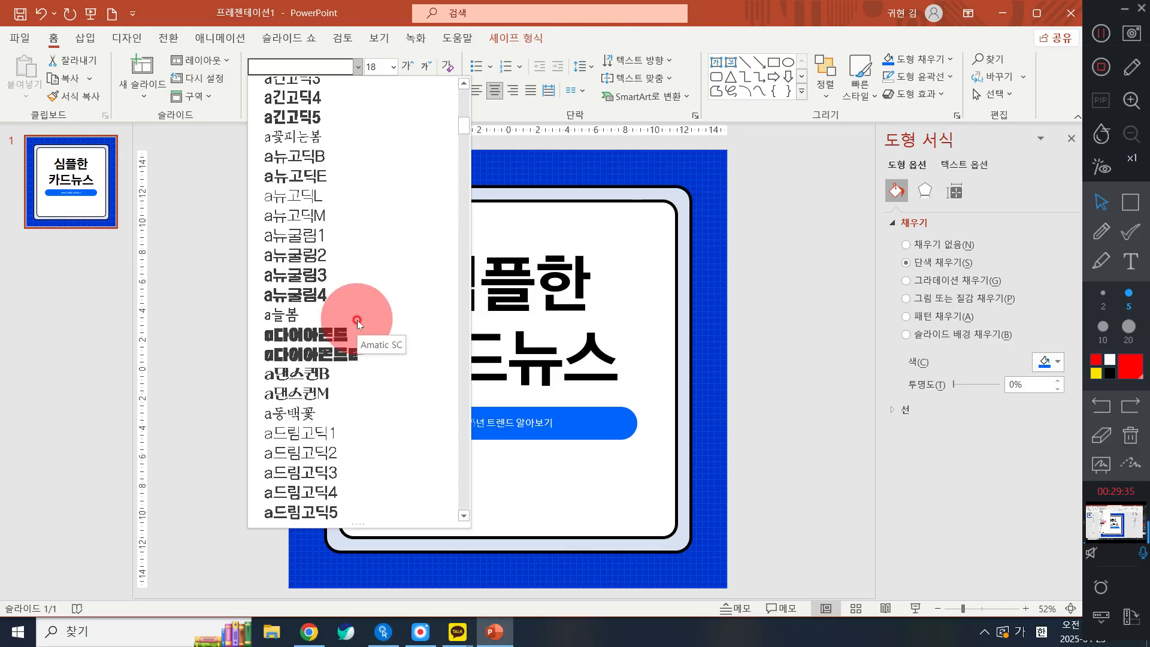
scroll(357, 320, "down", 5)
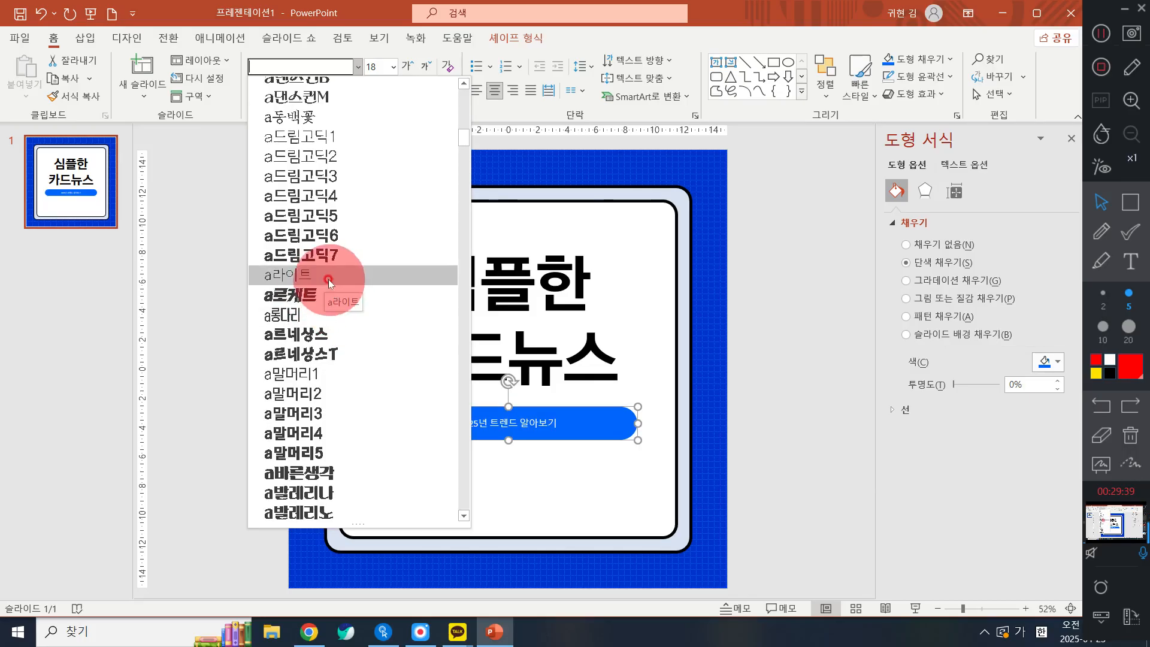
scroll(329, 281, "down", 5)
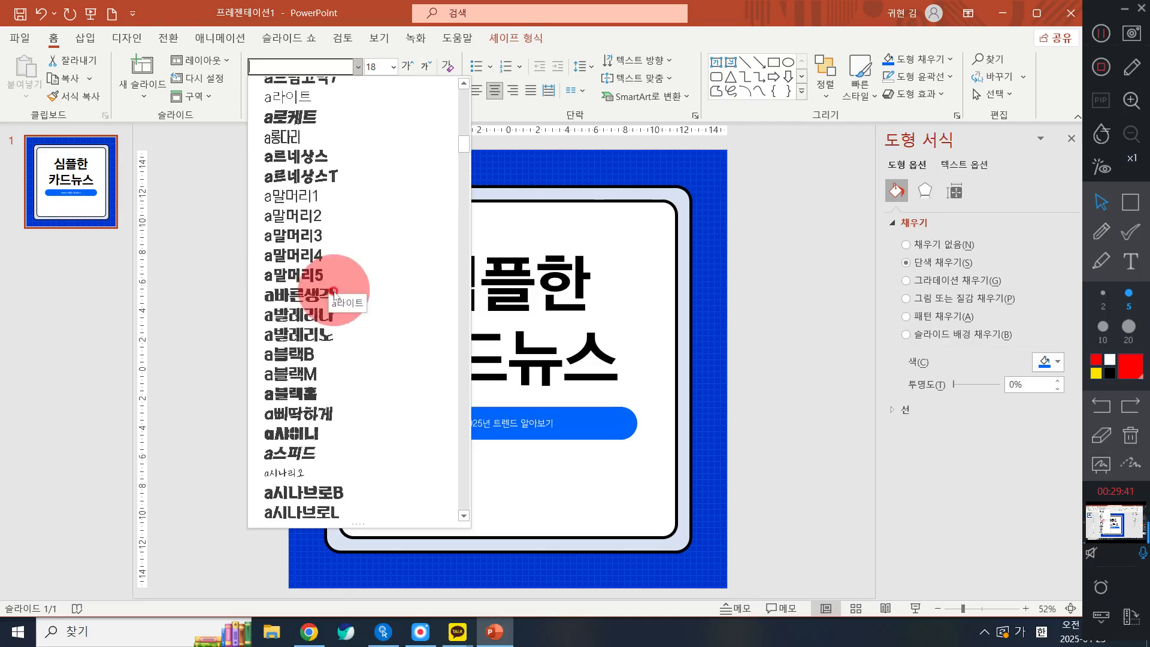
scroll(329, 293, "up", 8)
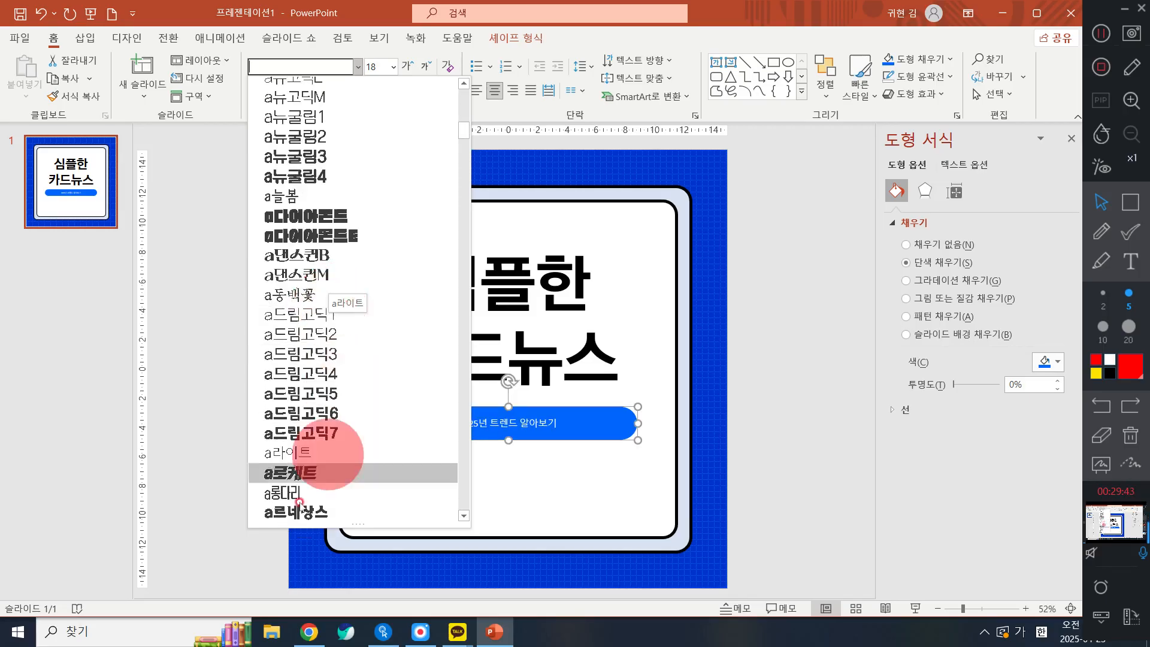
scroll(288, 445, "up", 5)
scroll(296, 455, "up", 5)
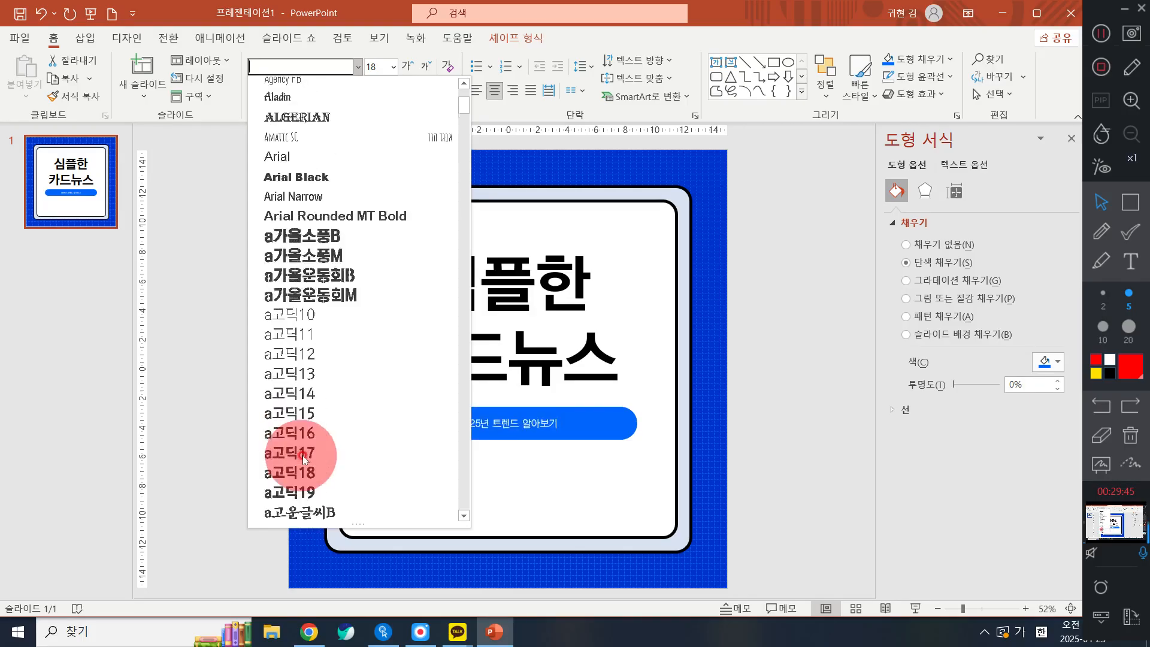
scroll(303, 455, "down", 18)
scroll(418, 434, "down", 20)
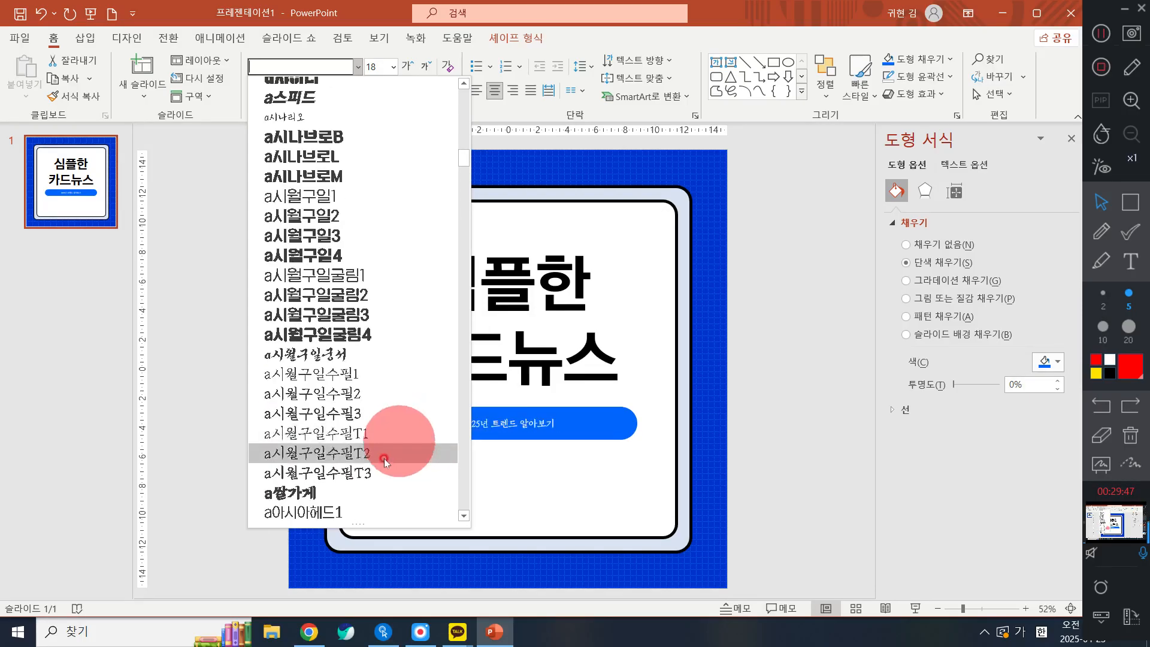
scroll(363, 470, "down", 20)
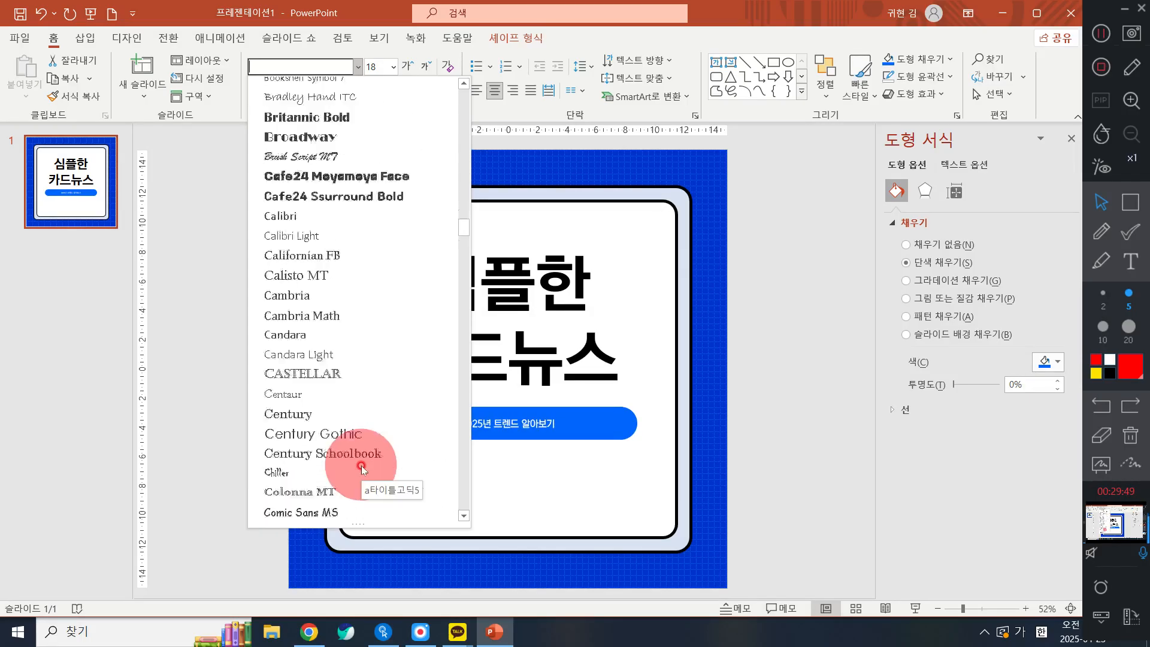
scroll(365, 473, "down", 20)
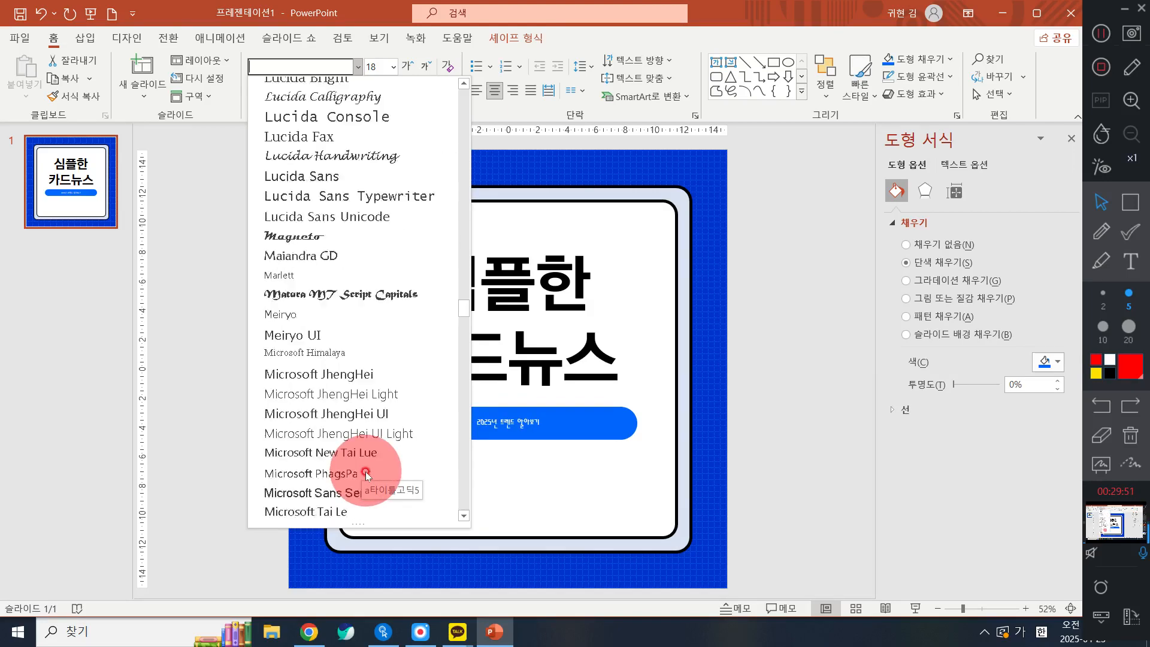
scroll(365, 474, "down", 20)
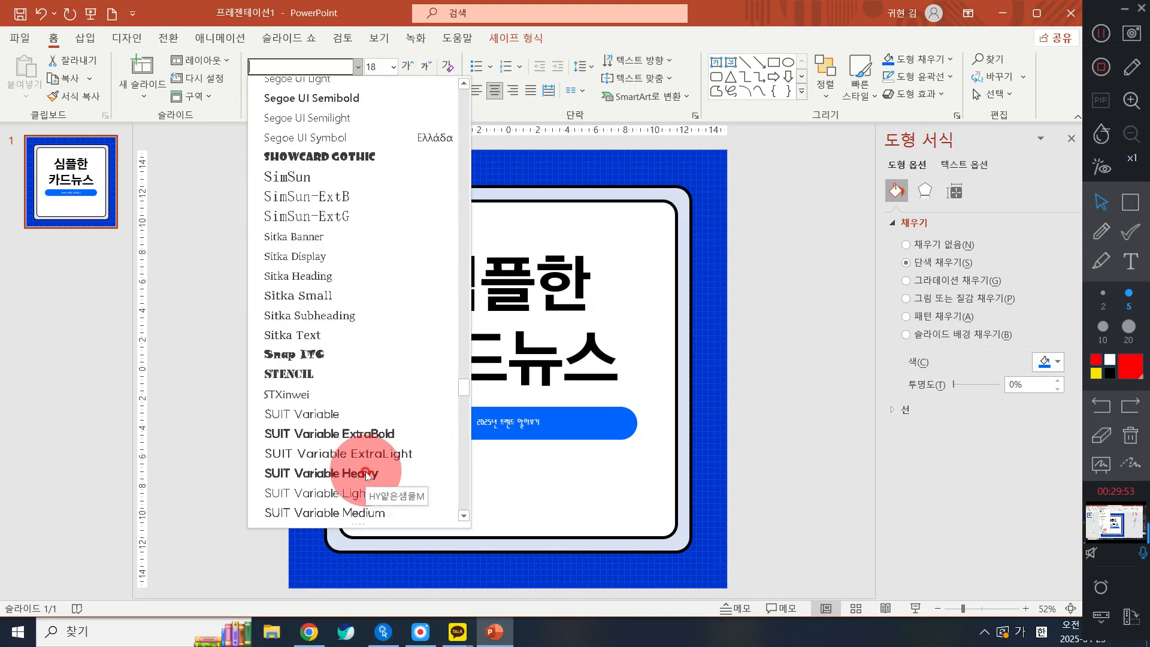
scroll(365, 477, "down", 20)
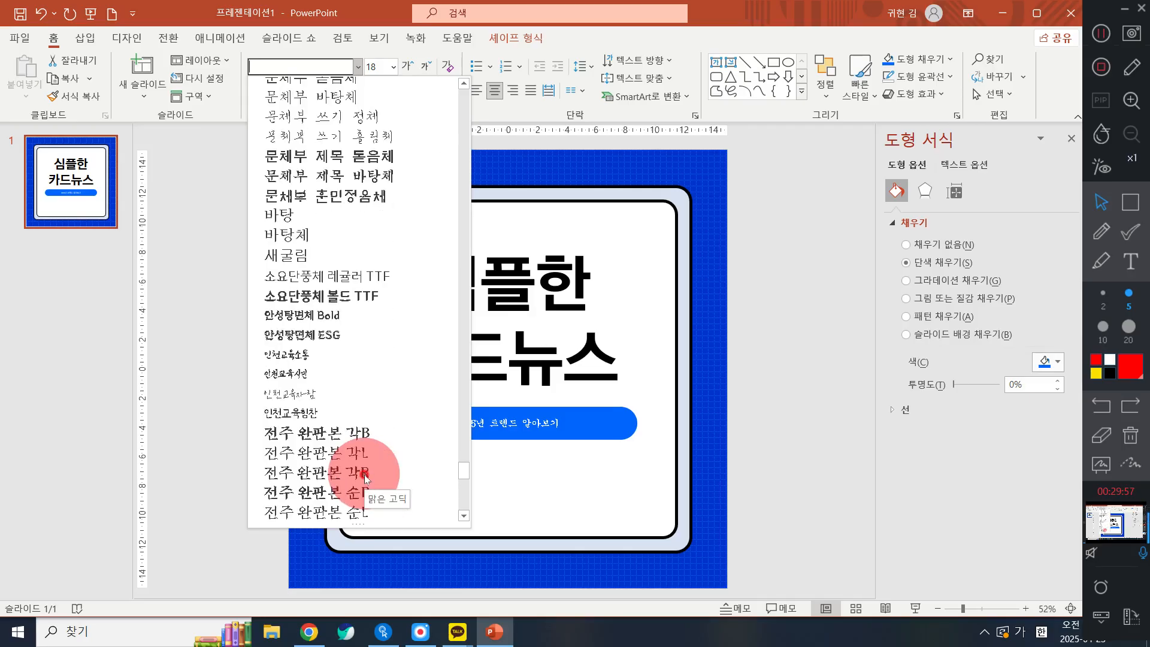
scroll(365, 477, "down", 12)
scroll(363, 476, "down", 2)
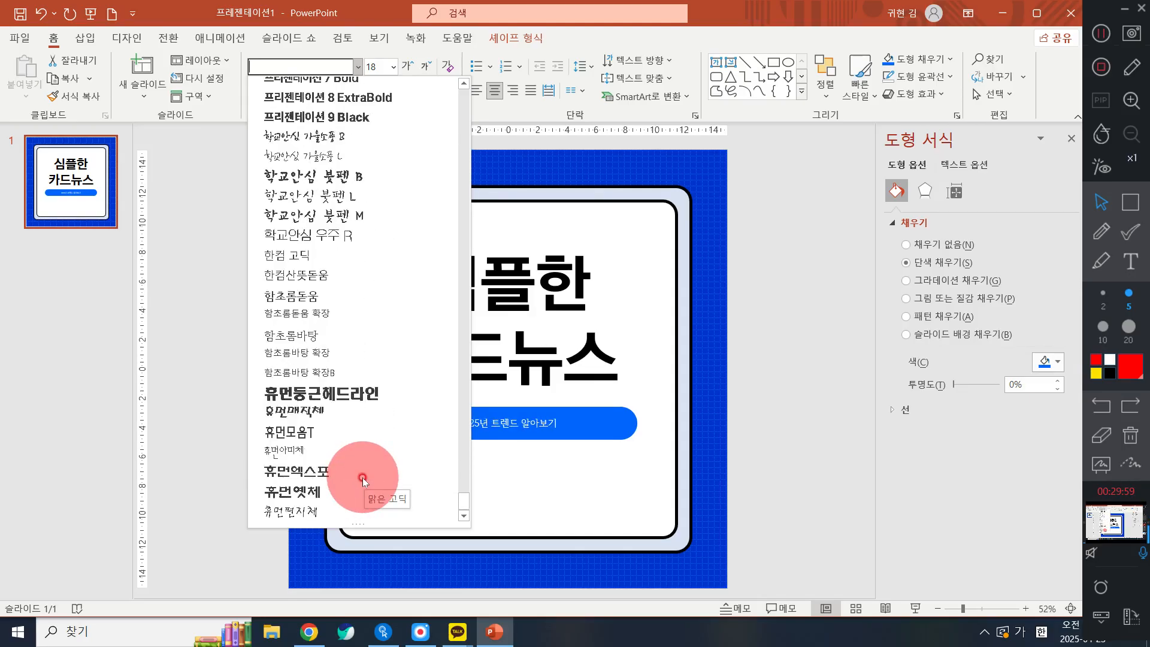
scroll(359, 473, "up", 5)
scroll(327, 371, "up", 2)
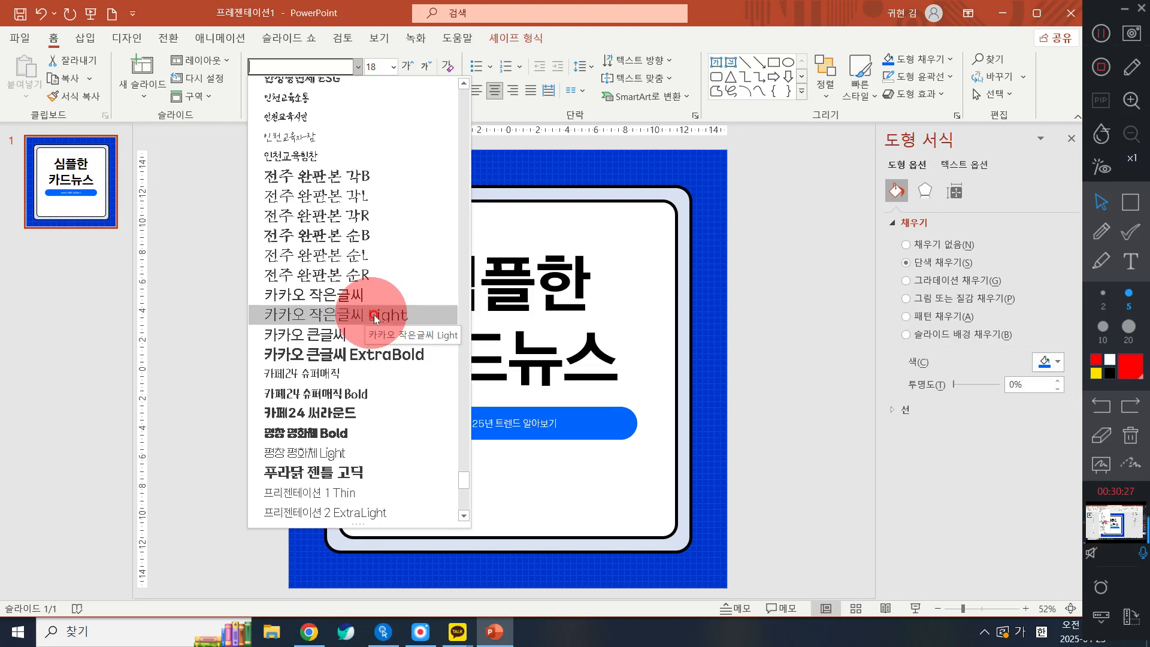
scroll(375, 319, "up", 4)
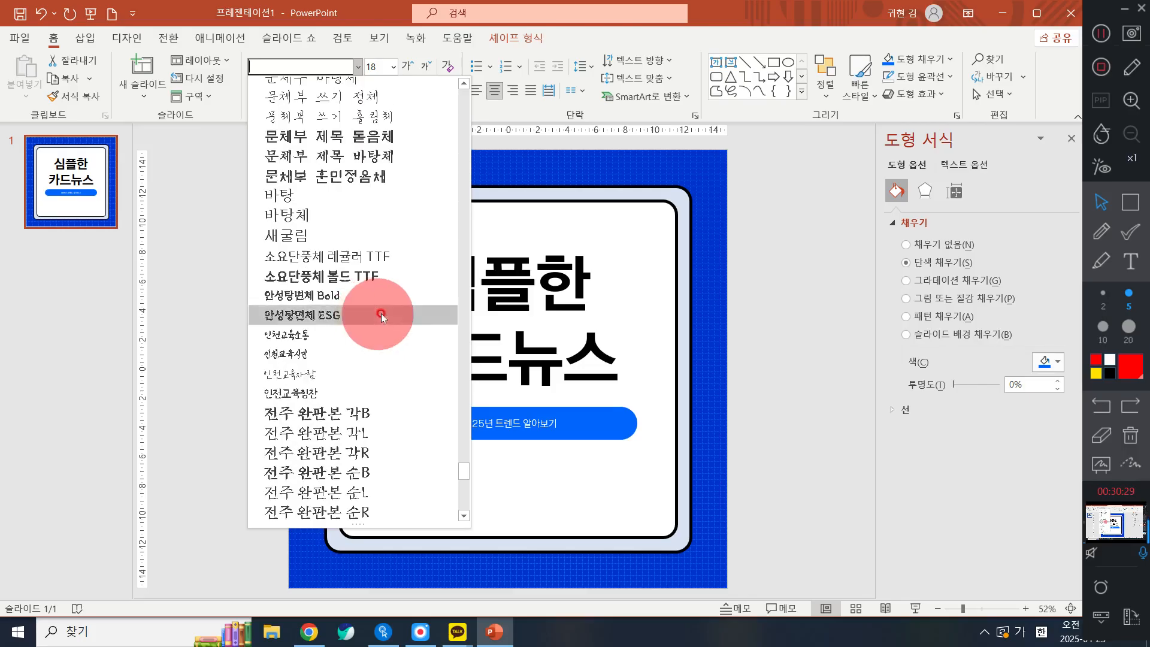
Compare more Korean fonts and set the subtitle bar's text to 카카오 작은글씨 Light
left_click_drag(463, 474, 442, 97)
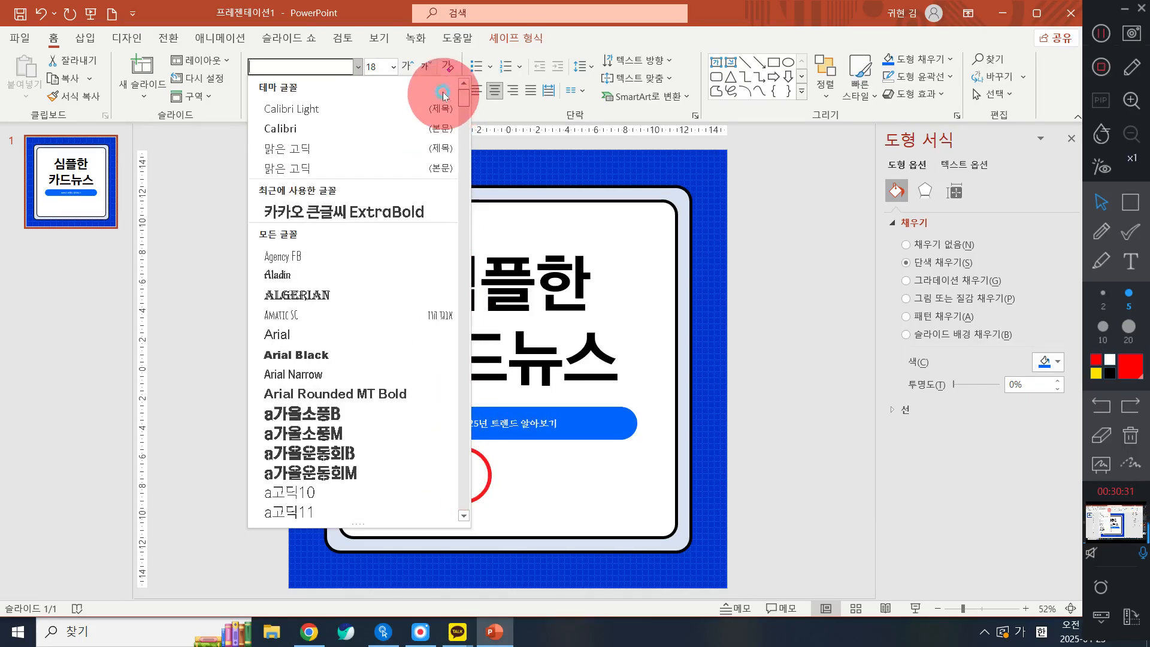
scroll(361, 315, "down", 4)
scroll(362, 315, "down", 5)
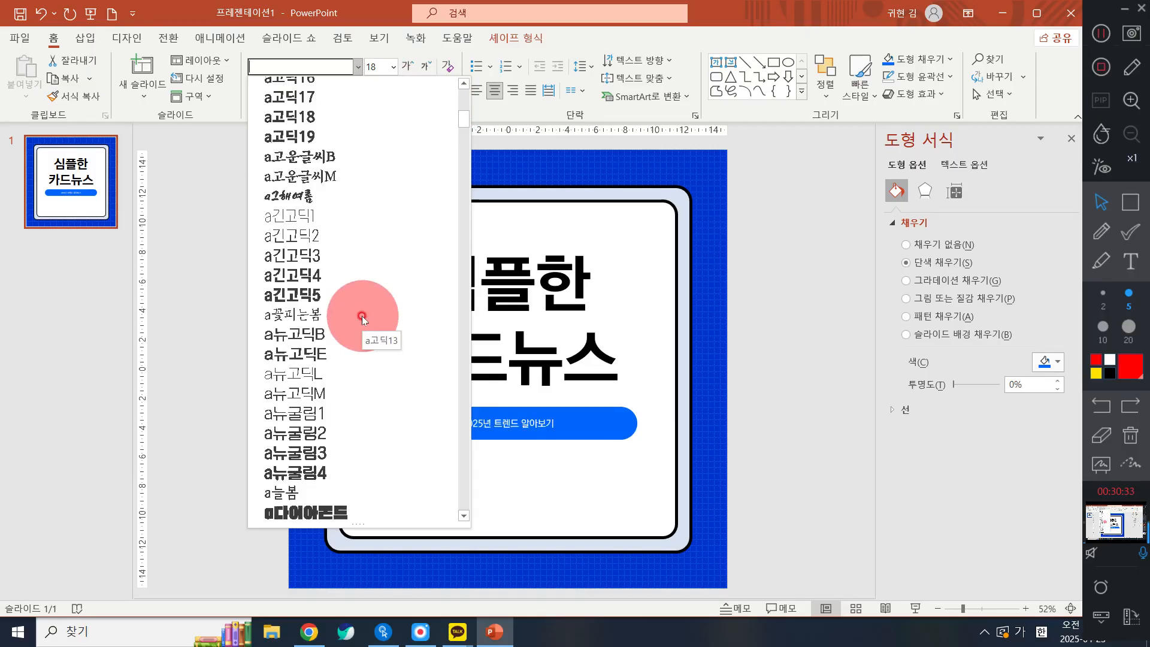
scroll(364, 397, "down", 4)
scroll(365, 397, "down", 5)
scroll(364, 368, "up", 5)
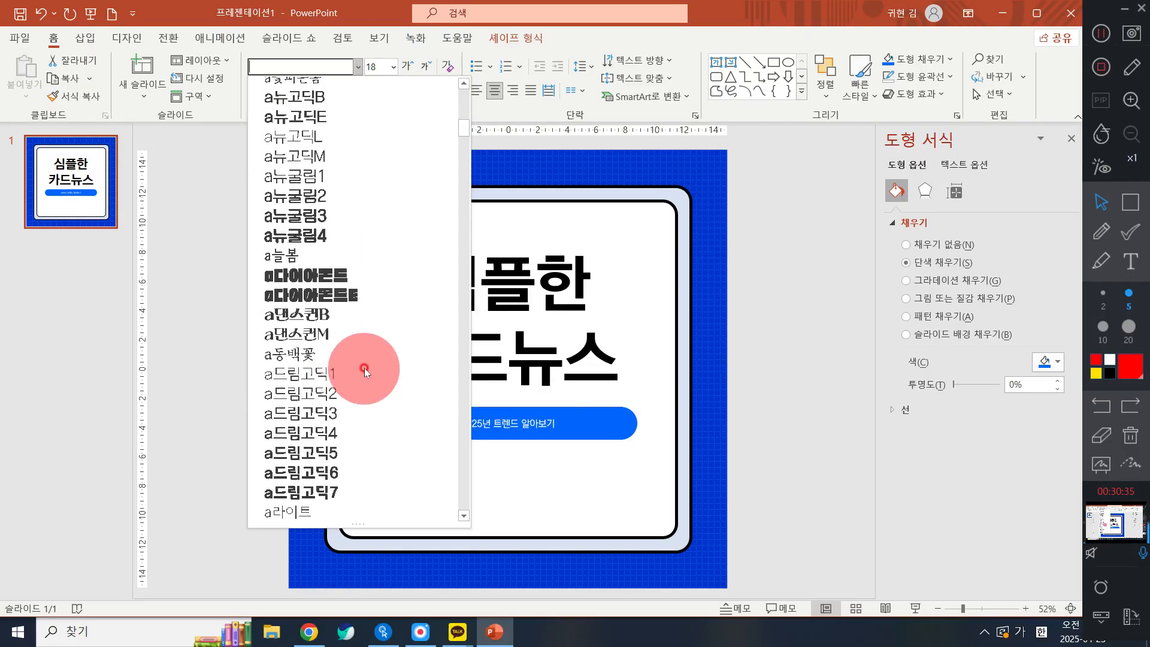
scroll(331, 305, "up", 3)
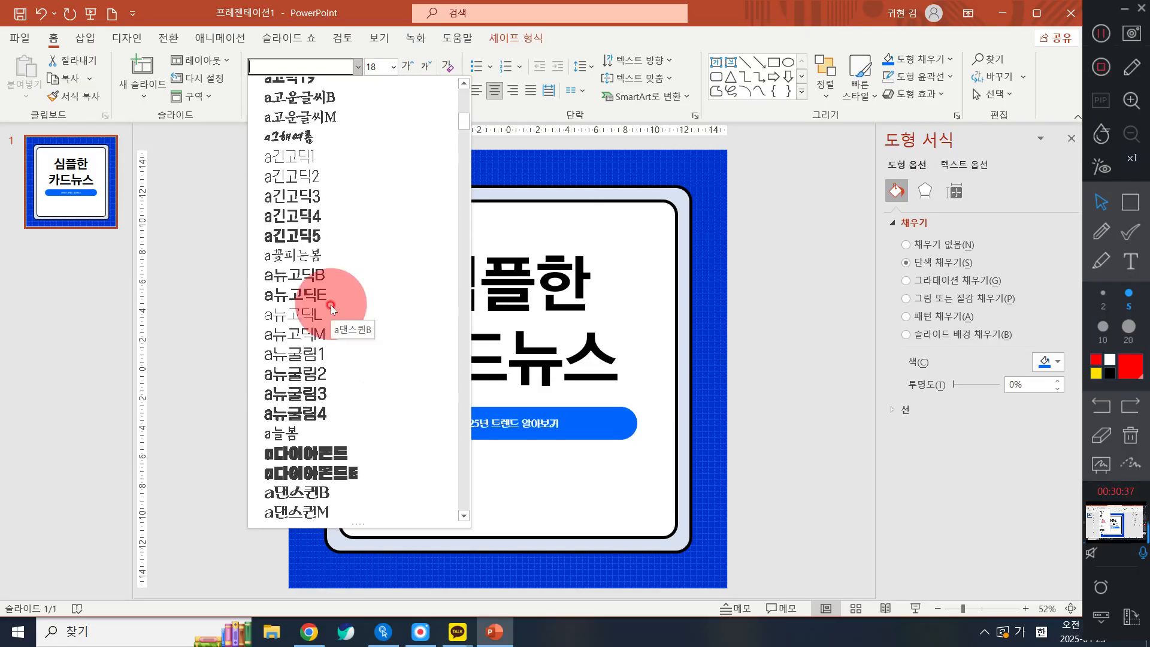
scroll(330, 305, "up", 6)
scroll(332, 308, "up", 3)
scroll(331, 308, "down", 15)
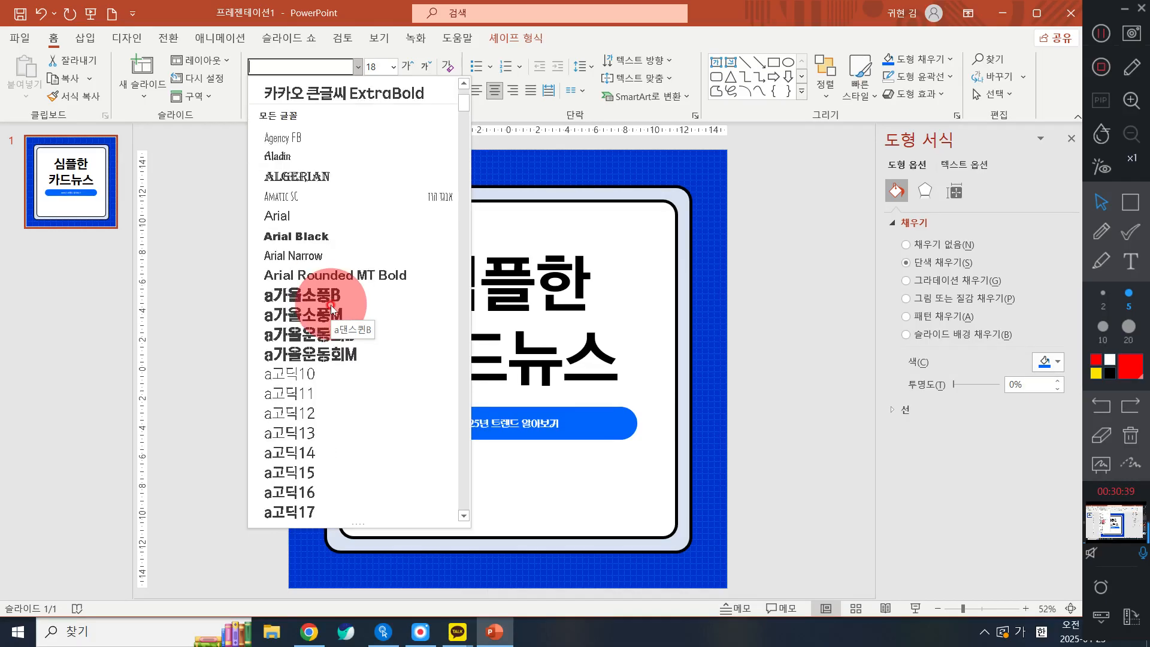
scroll(331, 310, "down", 15)
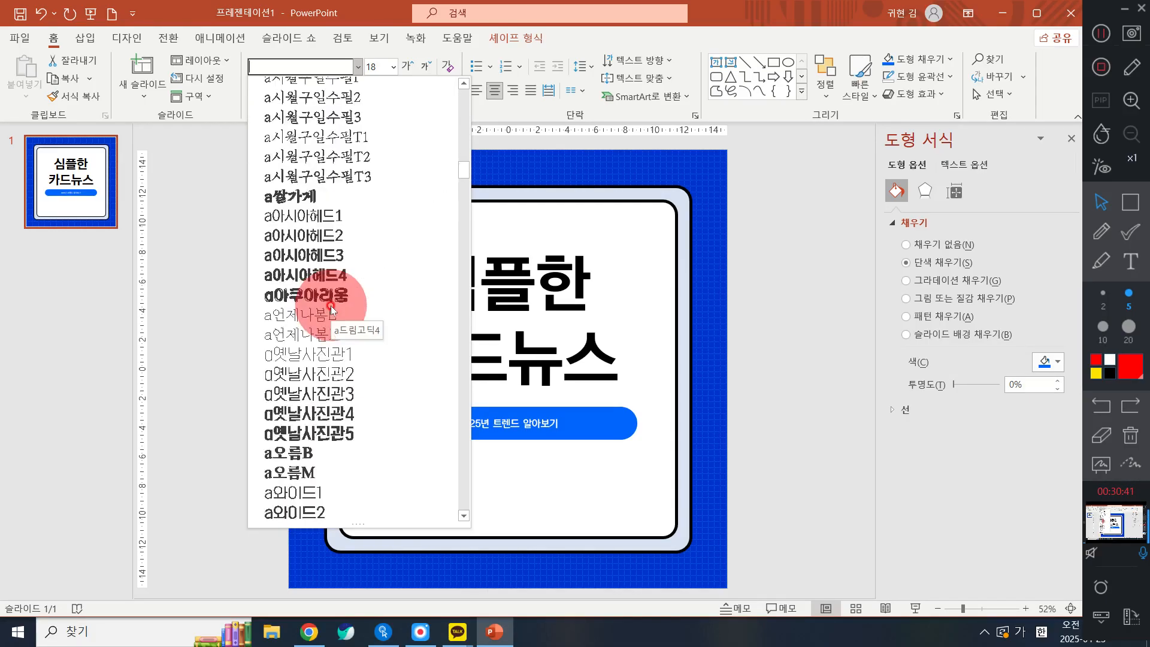
scroll(331, 310, "down", 1)
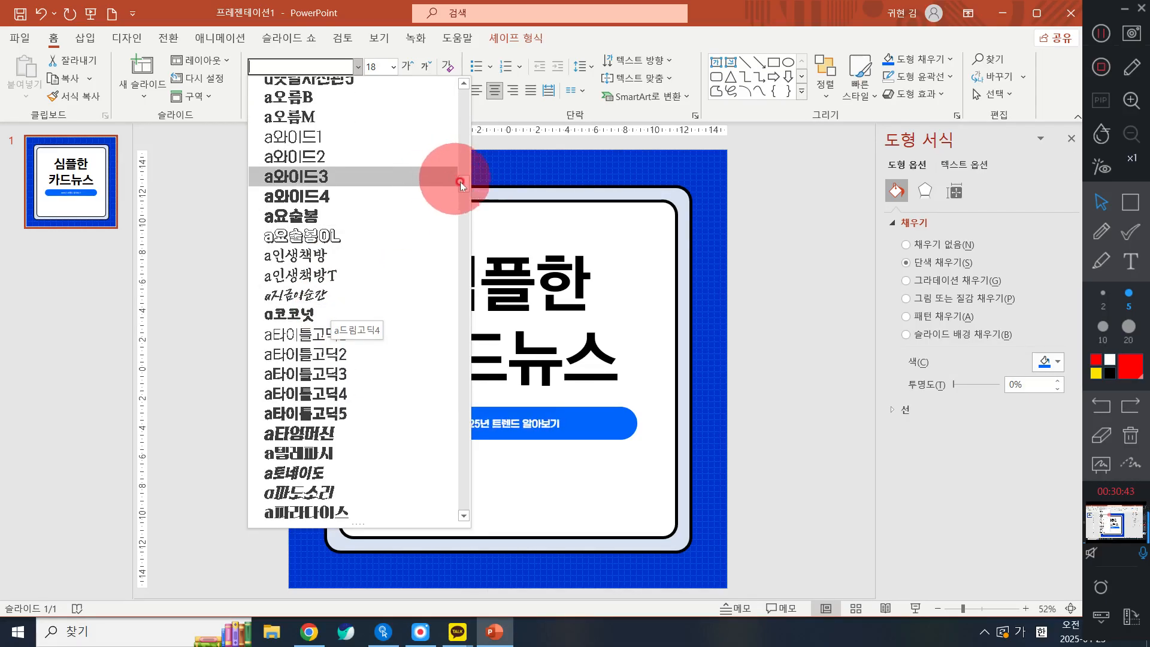
left_click_drag(465, 181, 441, 475)
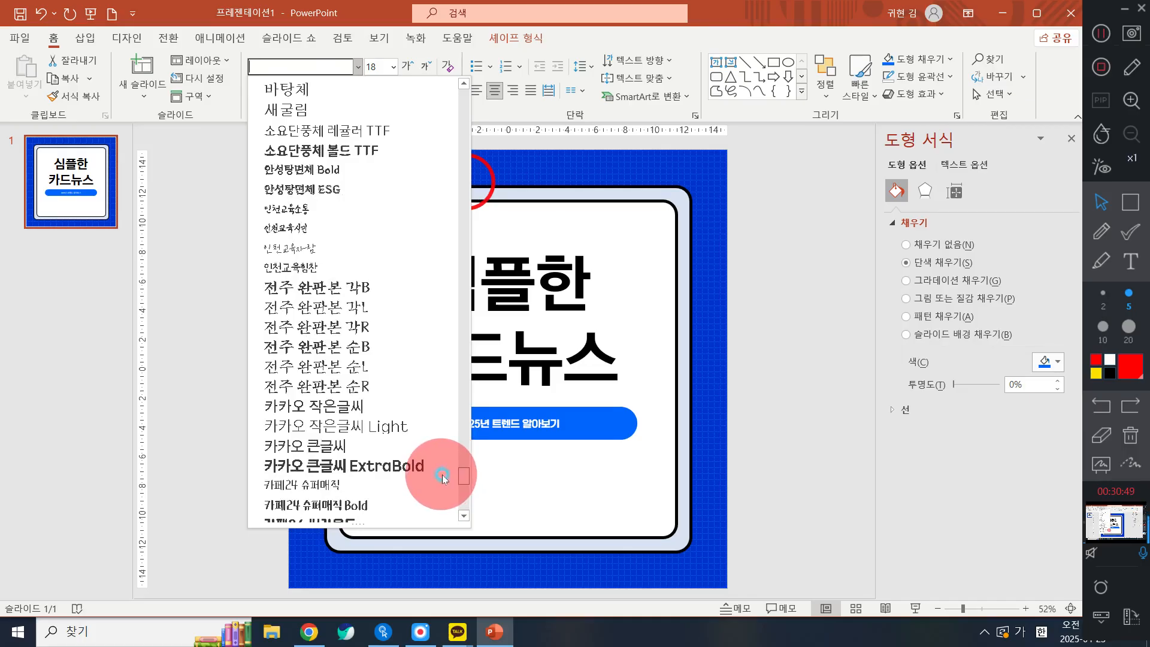
left_click(387, 433)
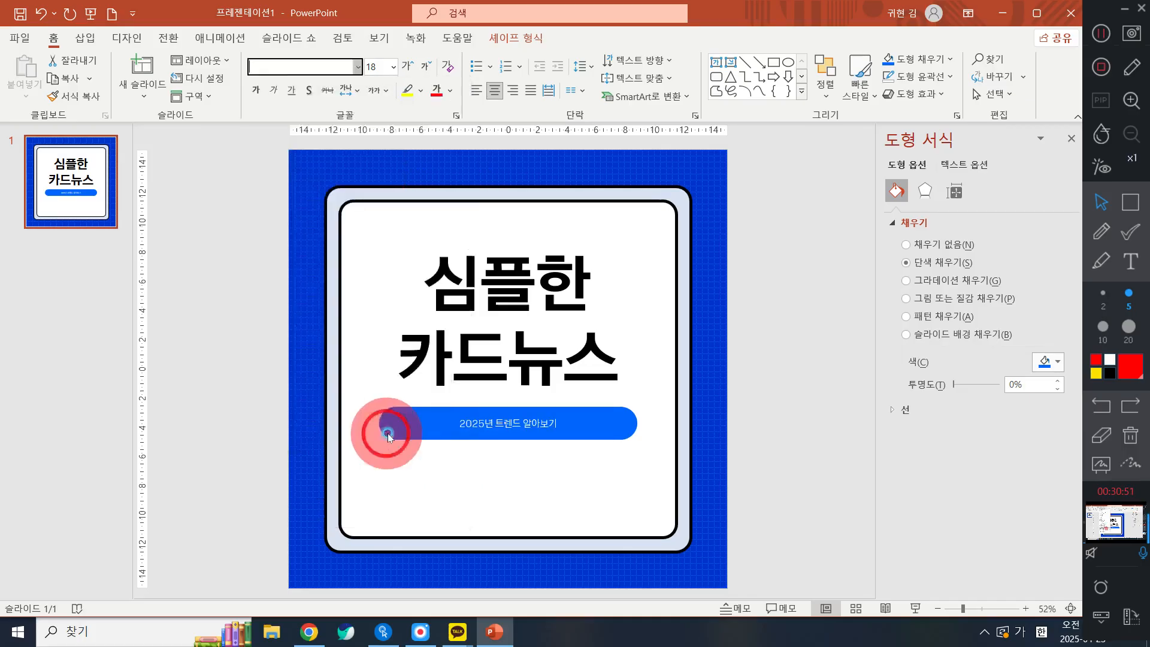
Change the font of the subtitle bar's text to a라이트
left_click(357, 70)
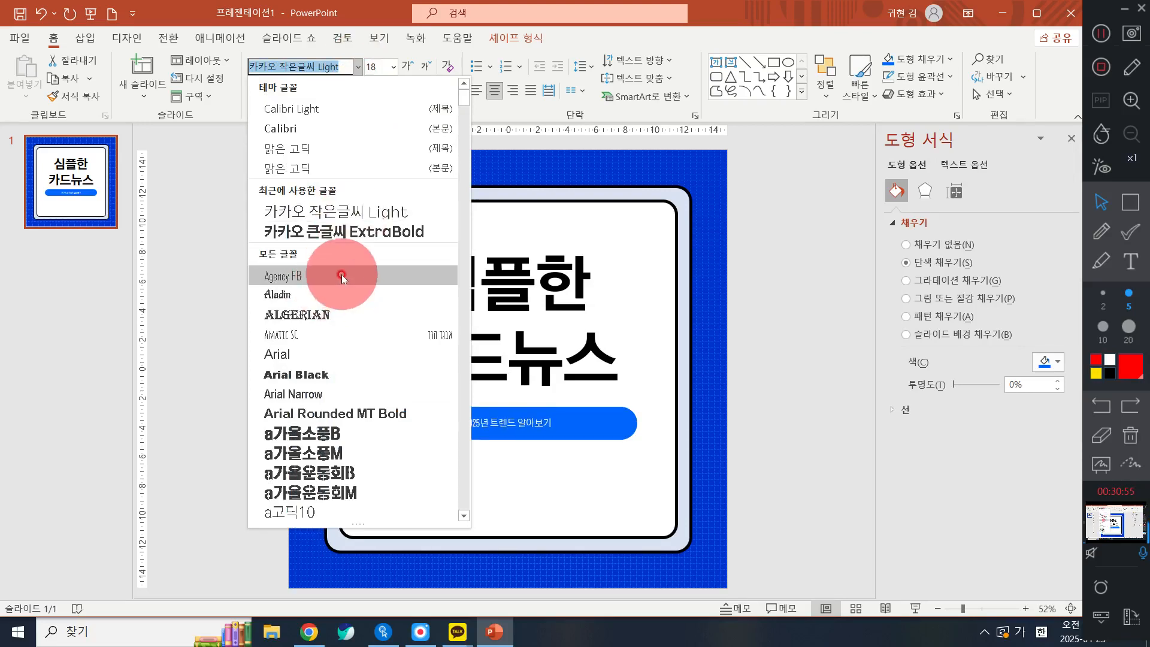
scroll(359, 329, "down", 10)
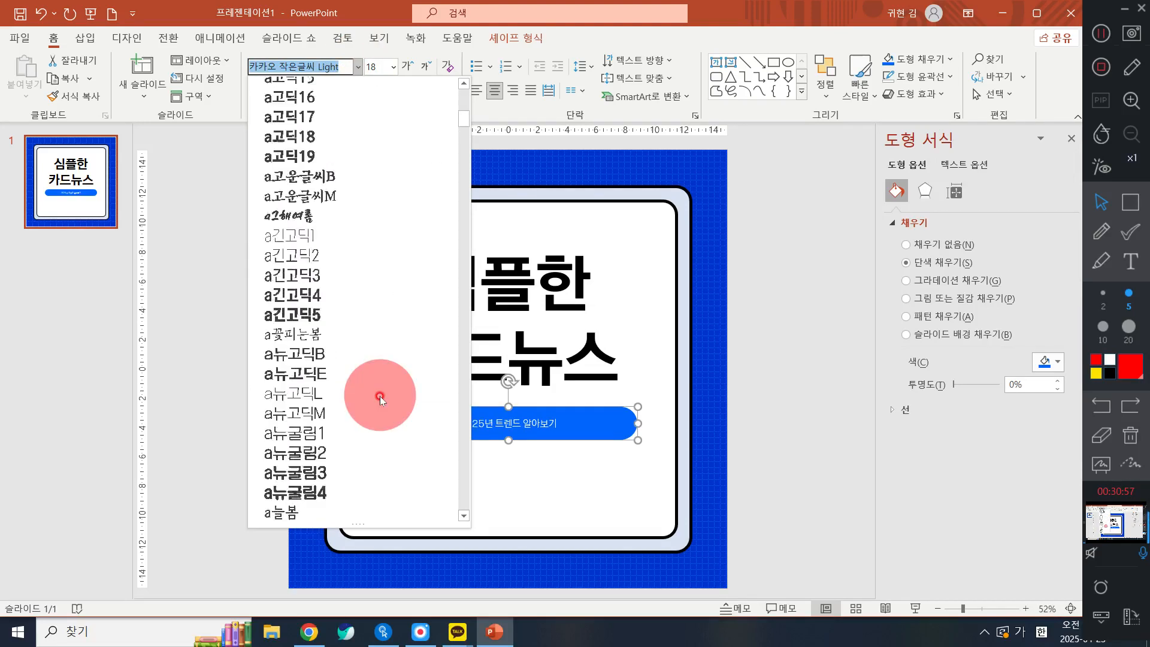
scroll(380, 397, "down", 5)
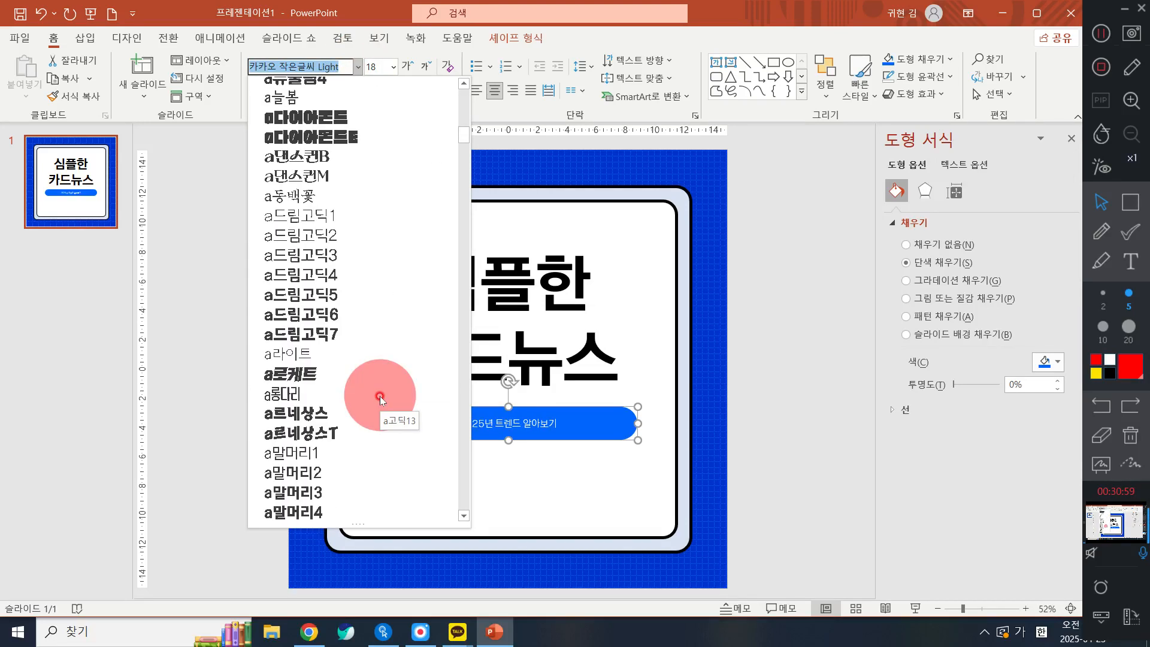
left_click(347, 354)
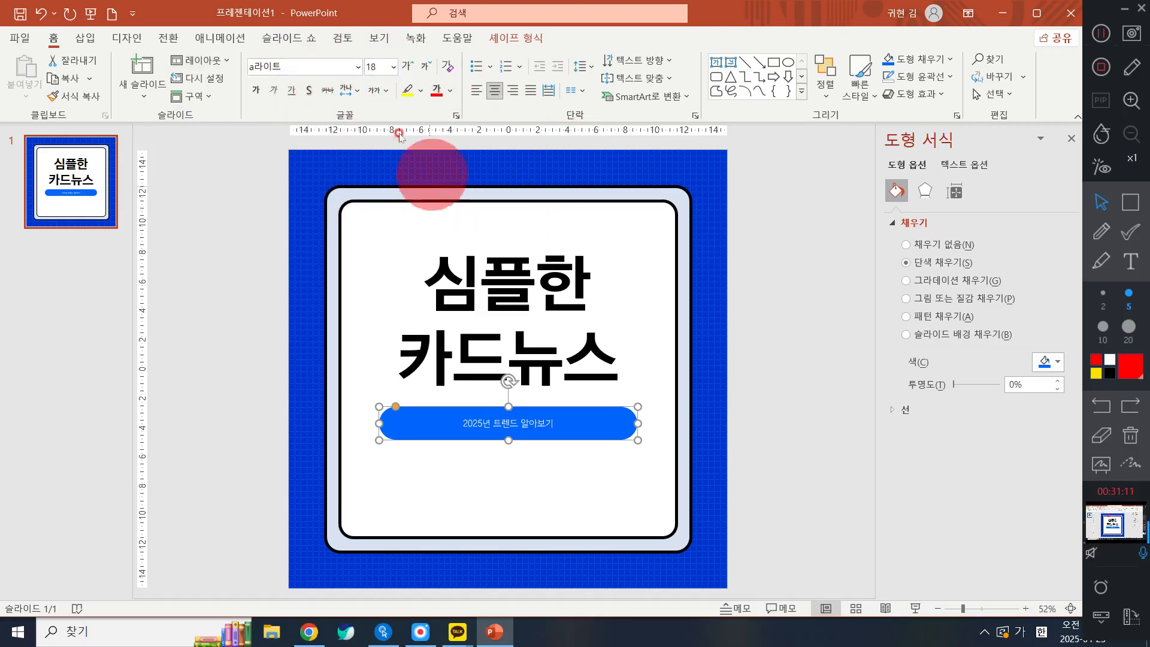
Set the subtitle text's font size to 22
left_click(394, 66)
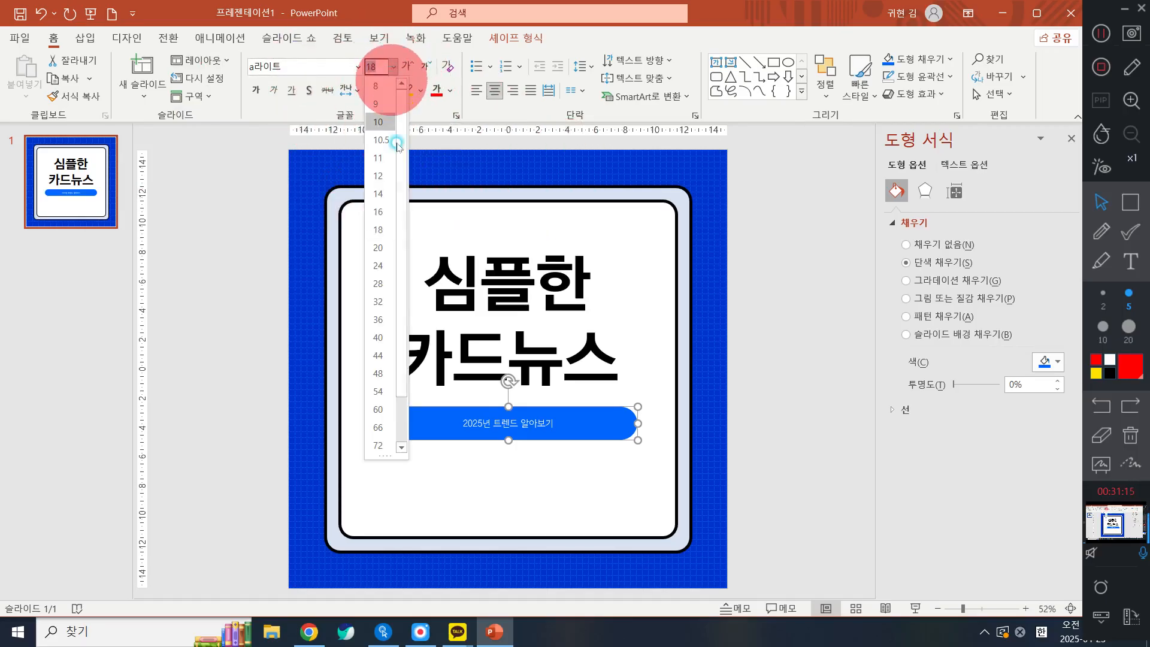
left_click(378, 248)
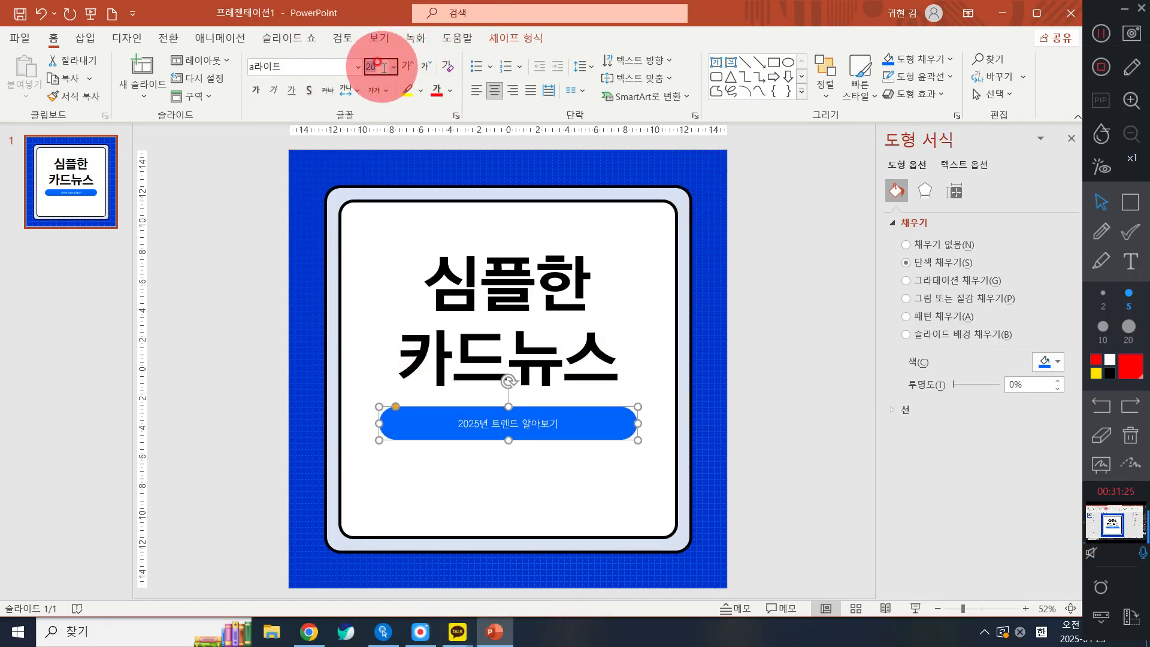
type("22")
key("Return")
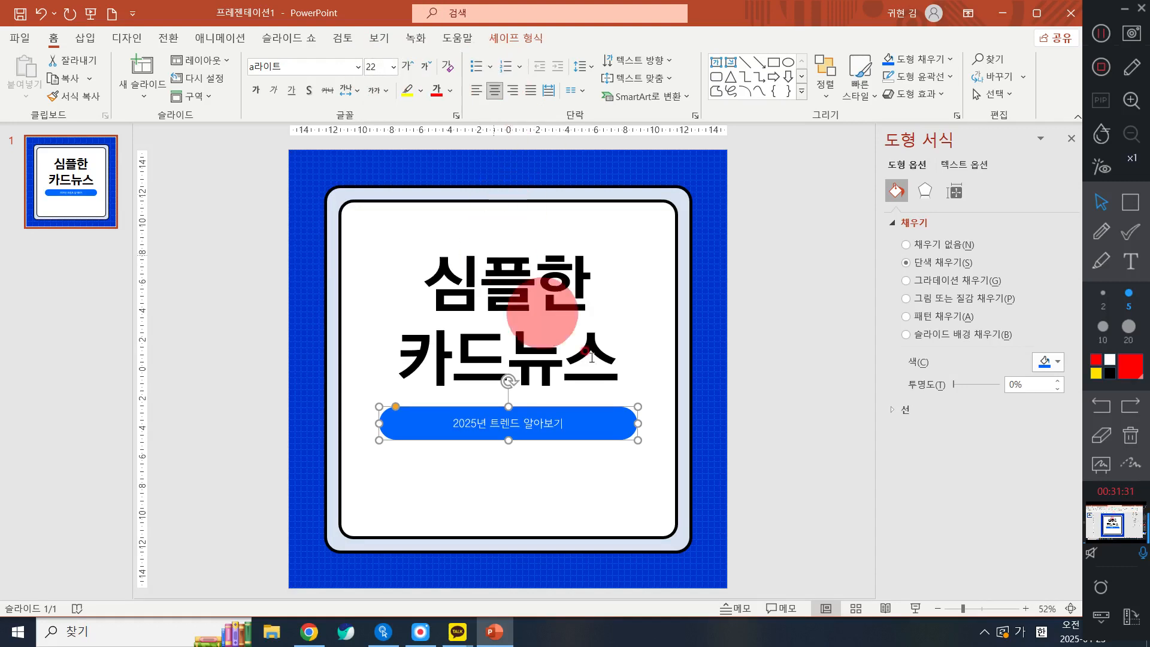
Check the bar's proportions on the reference card in KakaoTalk, and narrow the subtitle bar evenly from both ends in PowerPoint
mouse_move(458, 630)
left_click(558, 580)
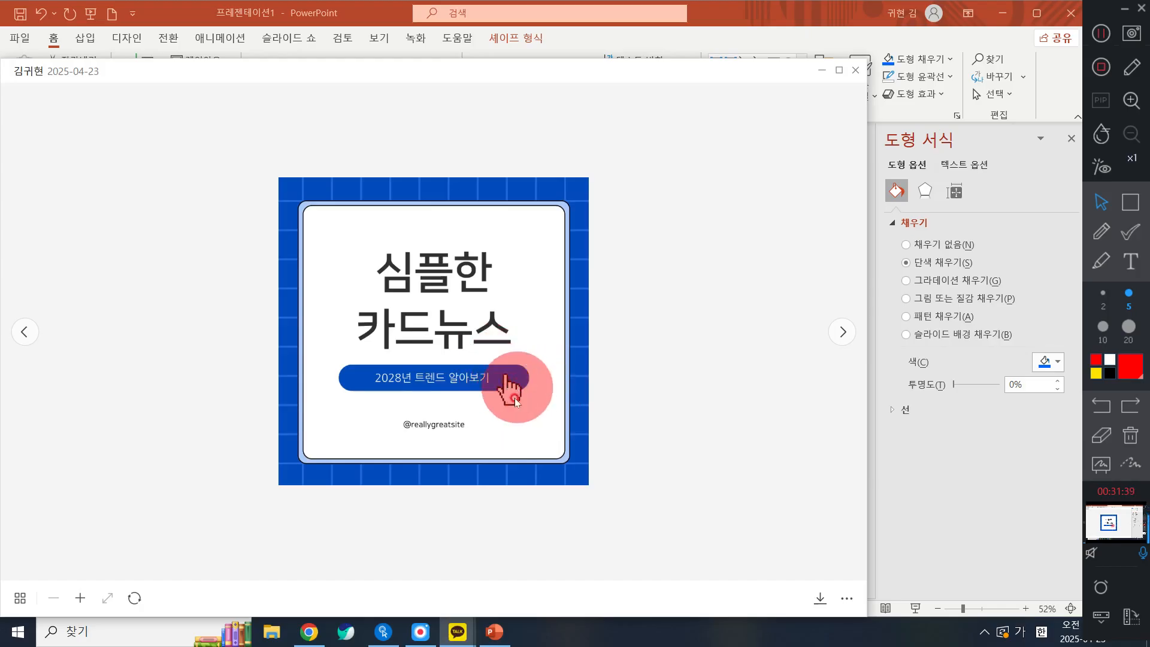
left_click(822, 70)
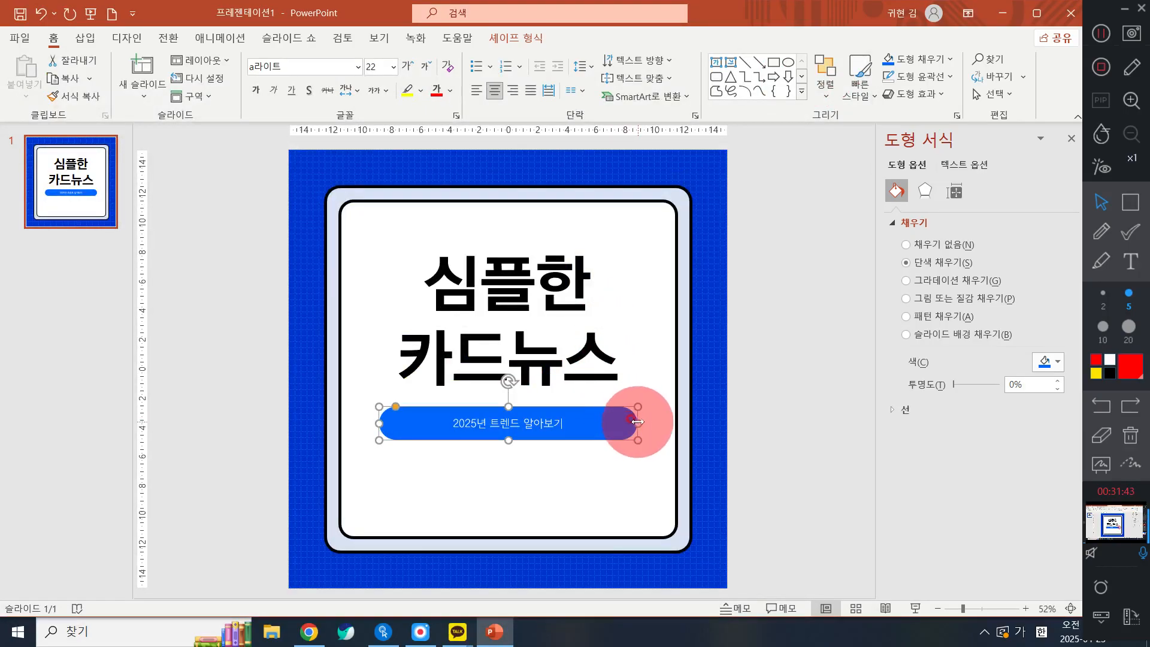
mouse_move(638, 424)
left_mouse_down()
mouse_move(605, 418)
mouse_move(617, 421)
left_mouse_up()
key("ctrl+z")
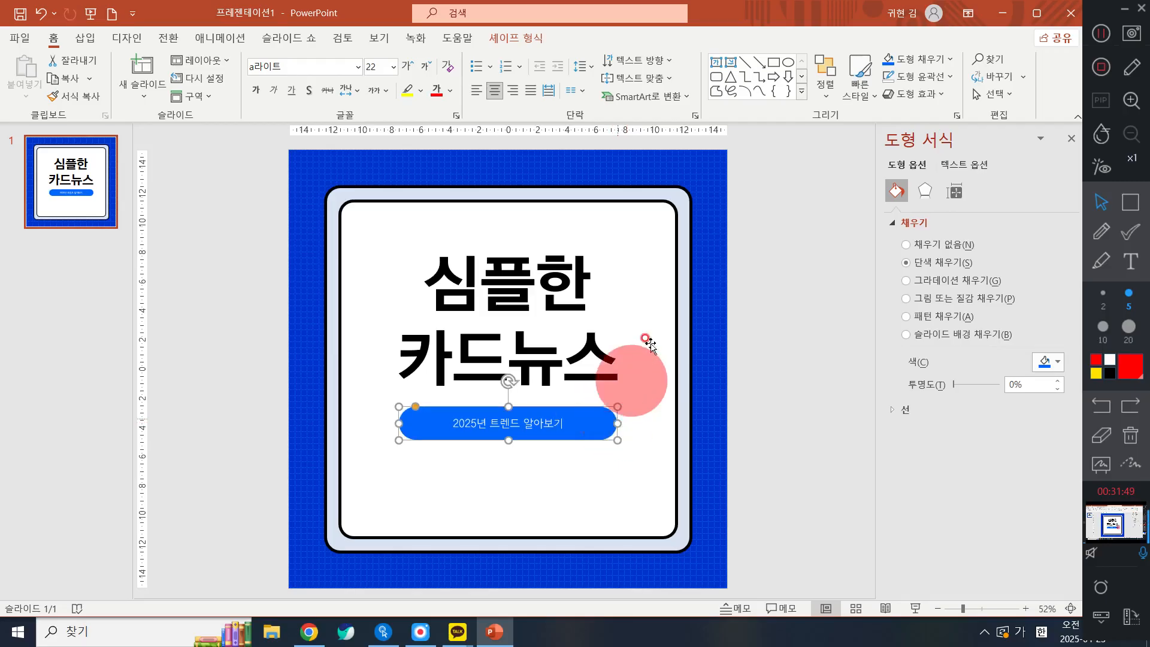
Set the subtitle text's font size to 24 and centre the subtitle bar horizontally on the slide
left_click(839, 324)
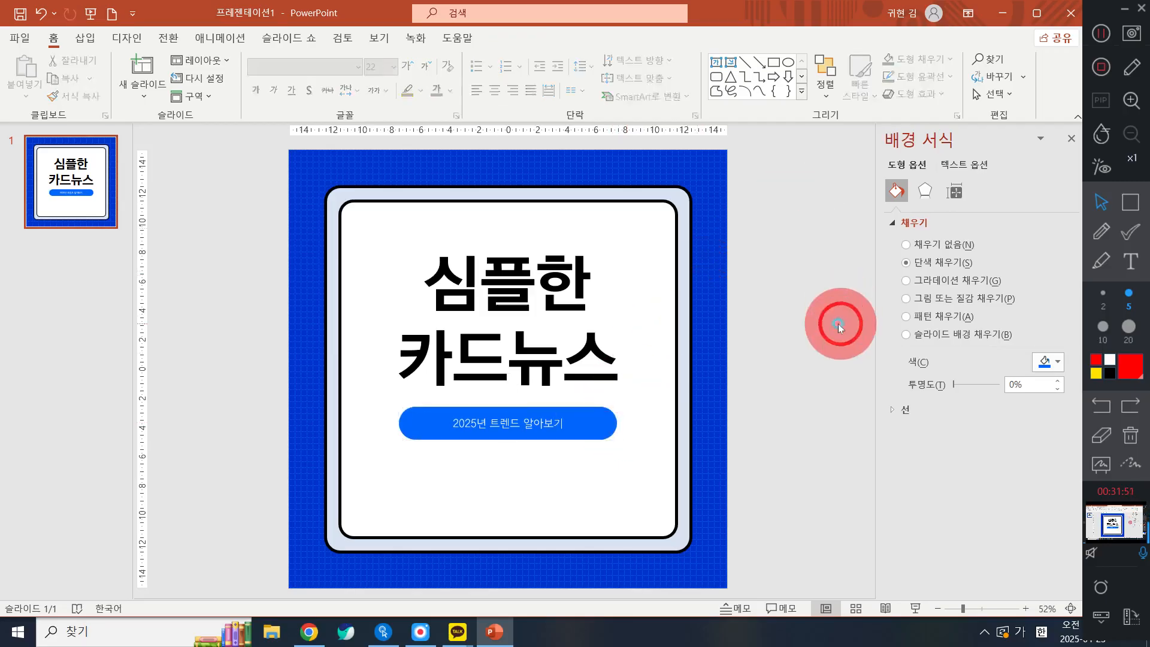
left_click(584, 422)
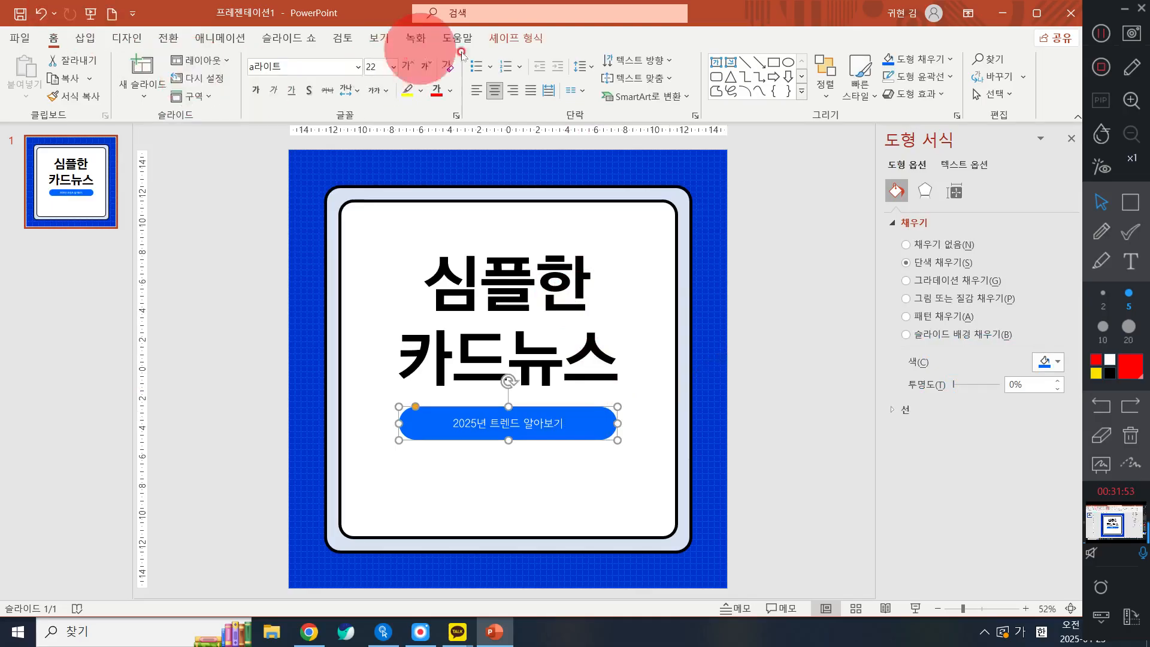
left_click(408, 67)
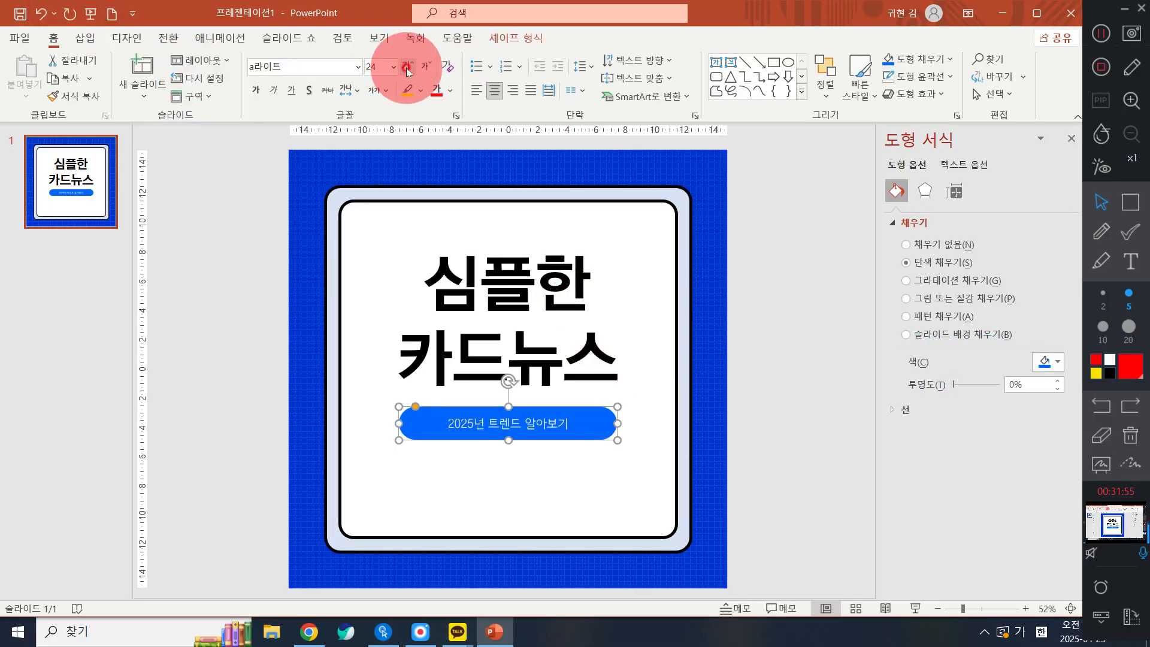
left_click(825, 63)
mouse_move(851, 336)
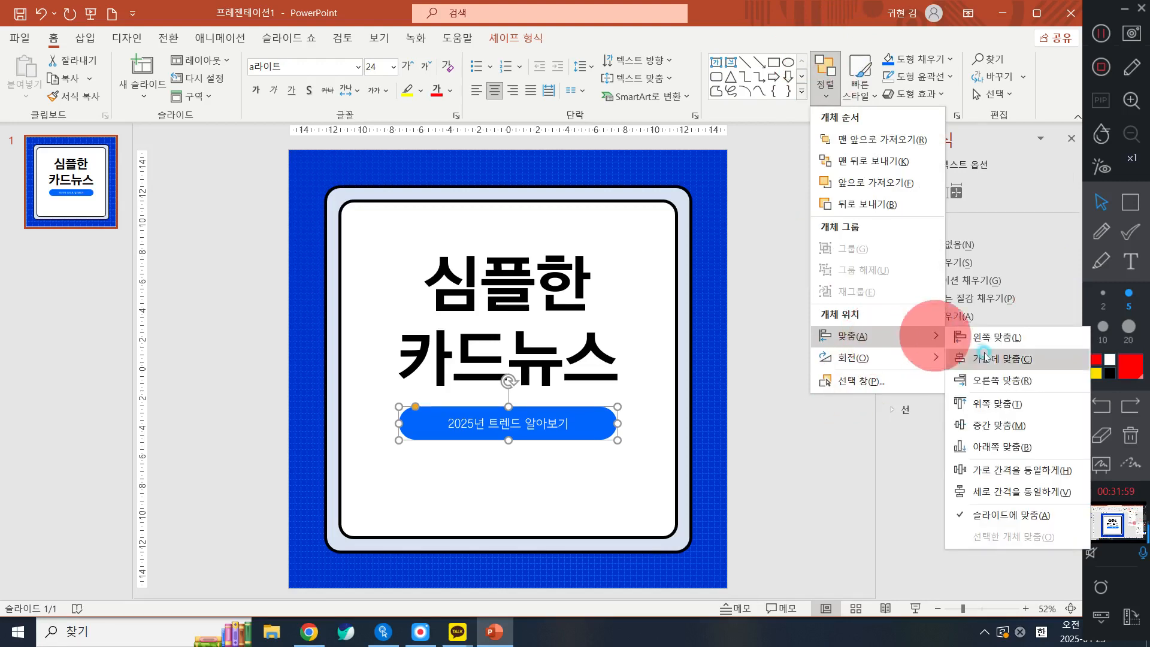
left_click(984, 358)
left_click(834, 418)
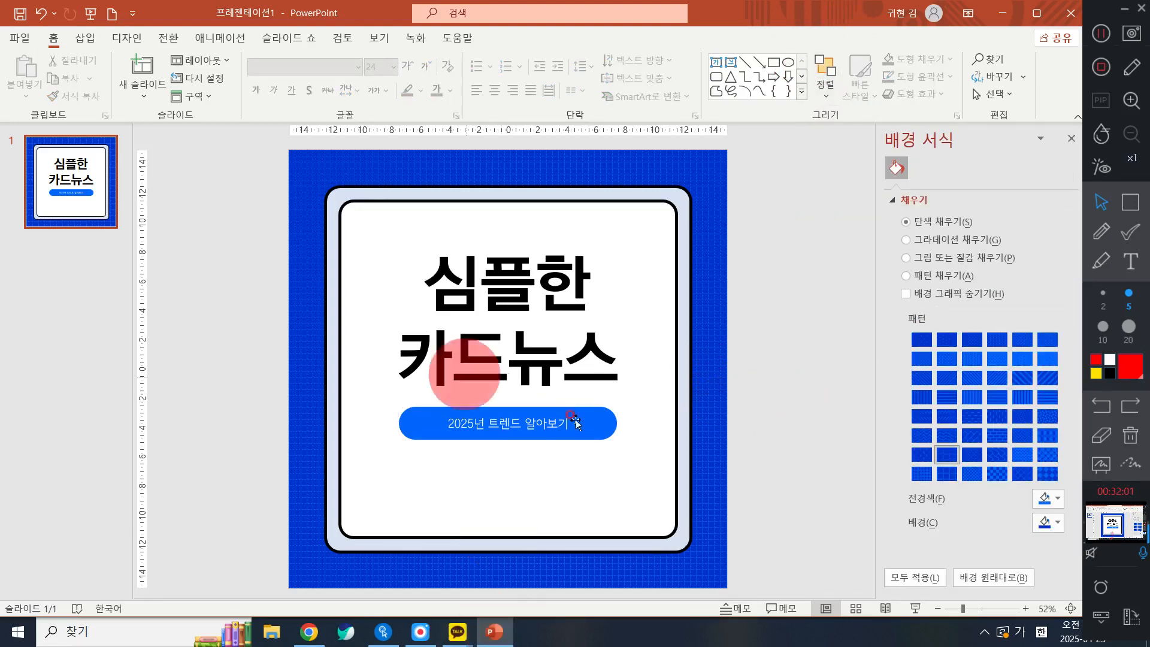
Open the icon collection of the stock image library for inserting into the slide
left_click(84, 39)
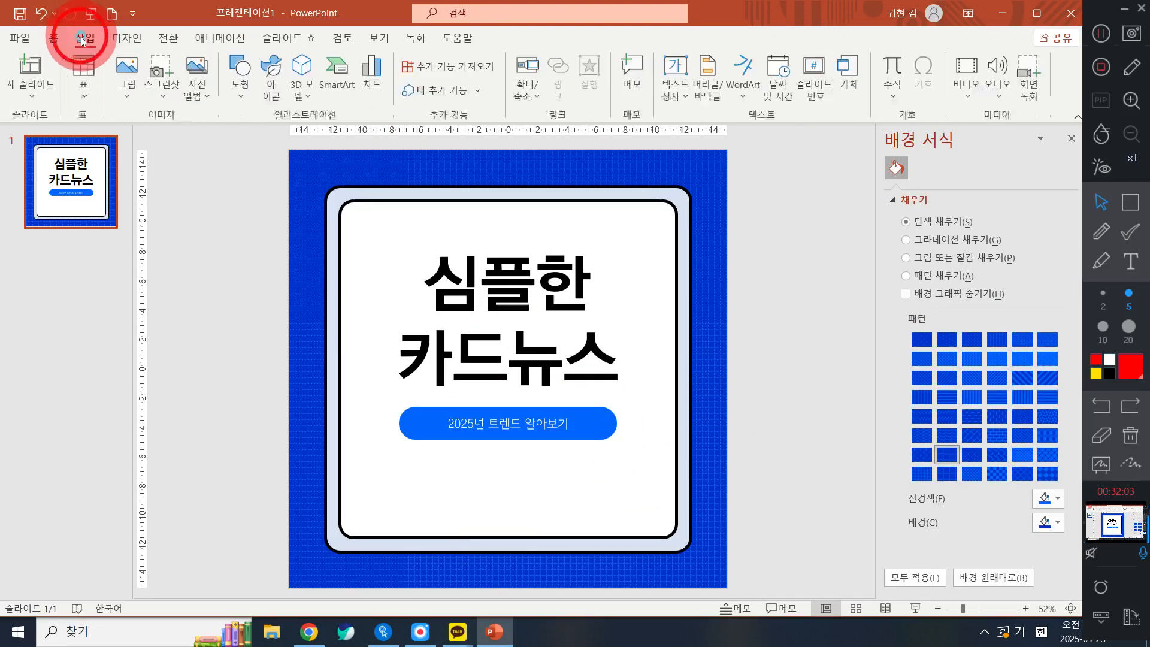
left_click(90, 41)
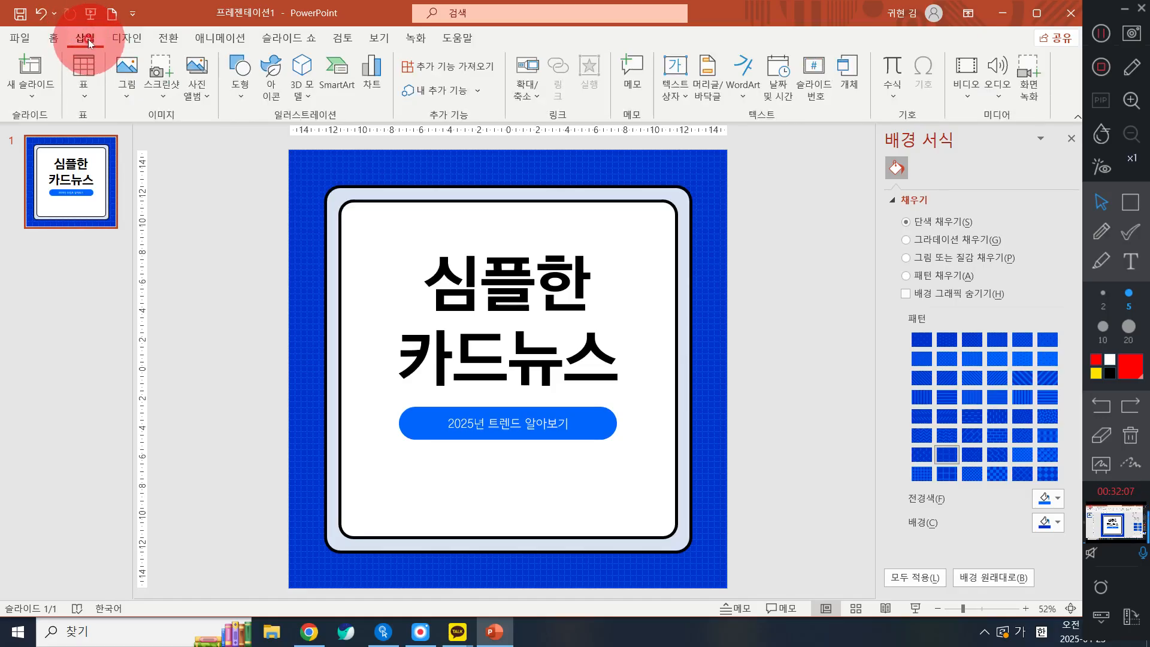
left_click(129, 80)
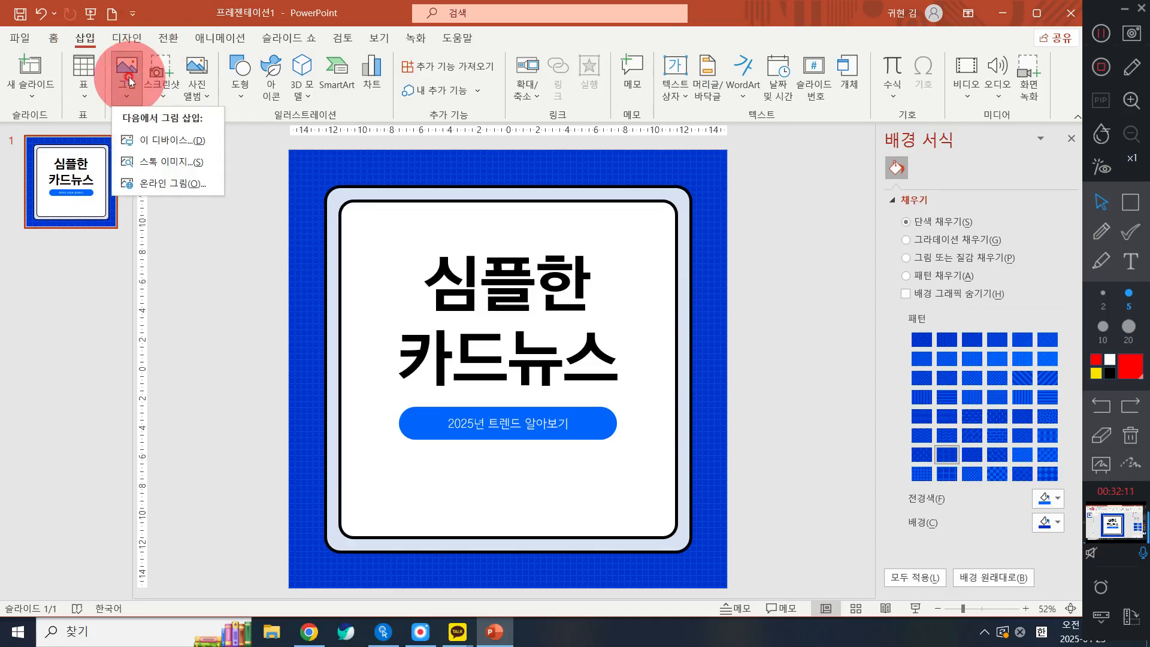
left_click(143, 171)
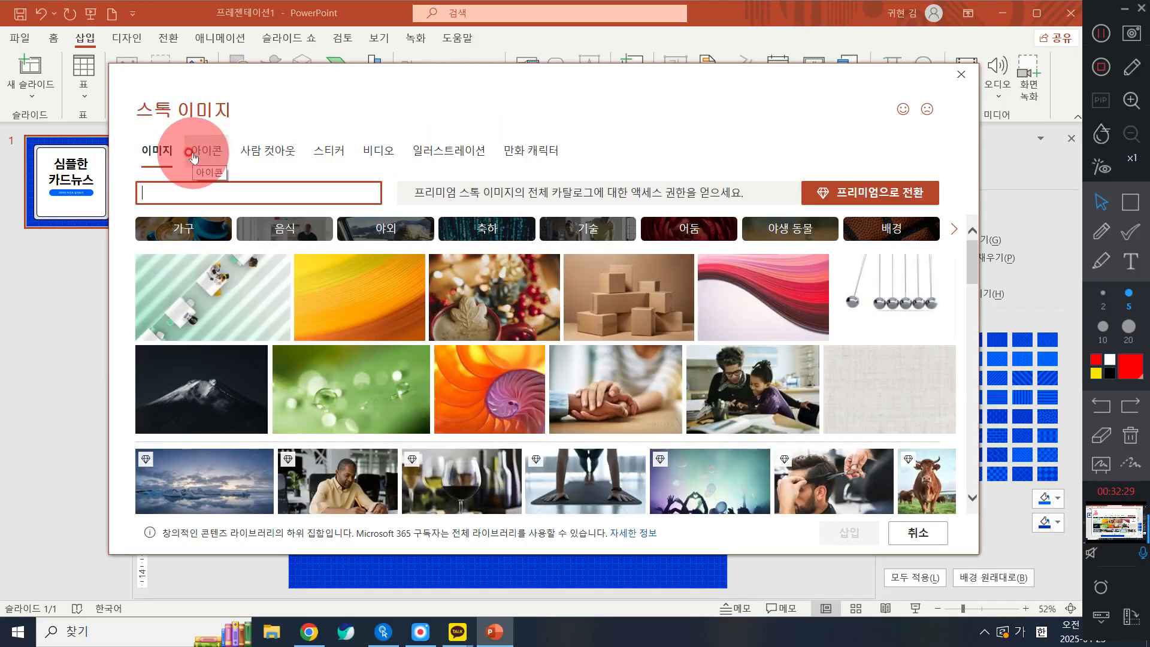
left_click(192, 154)
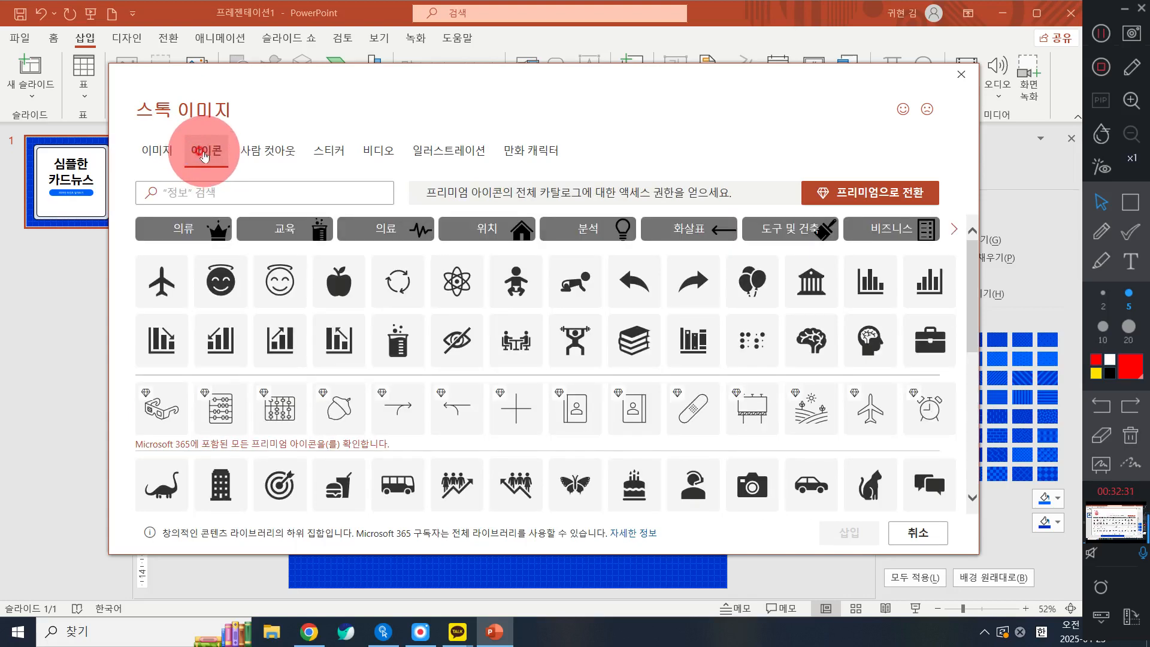
left_click(192, 191)
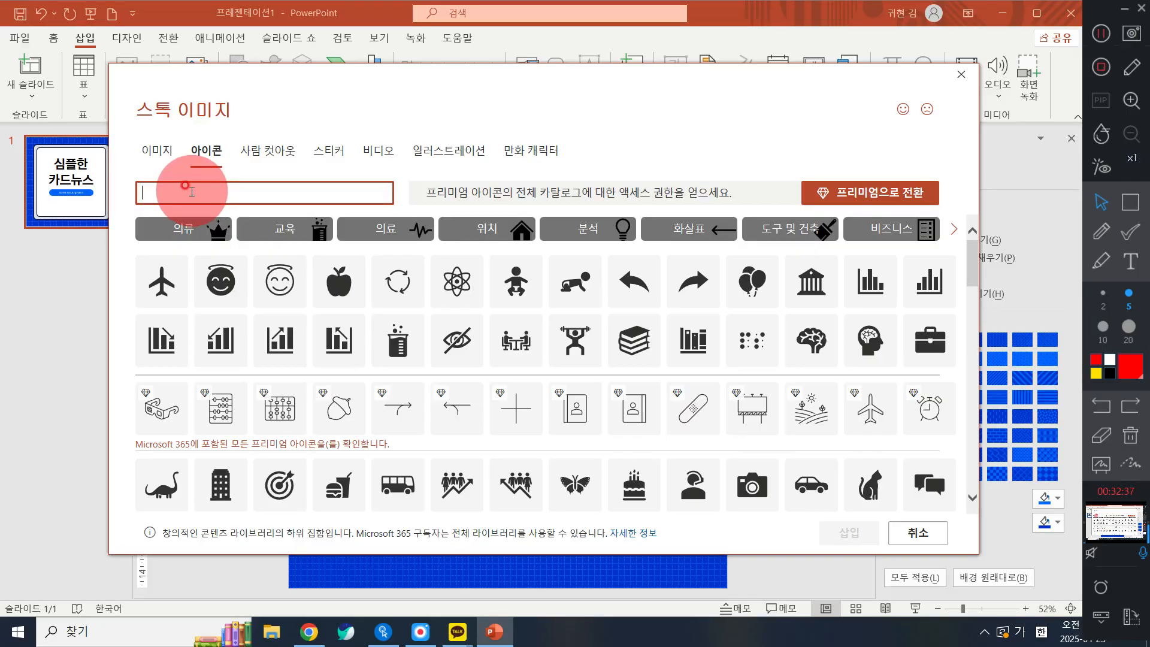
Search the stock icons for 손, 마우스 and 커서 to find a suitable pointer icon
type("ㅅ")
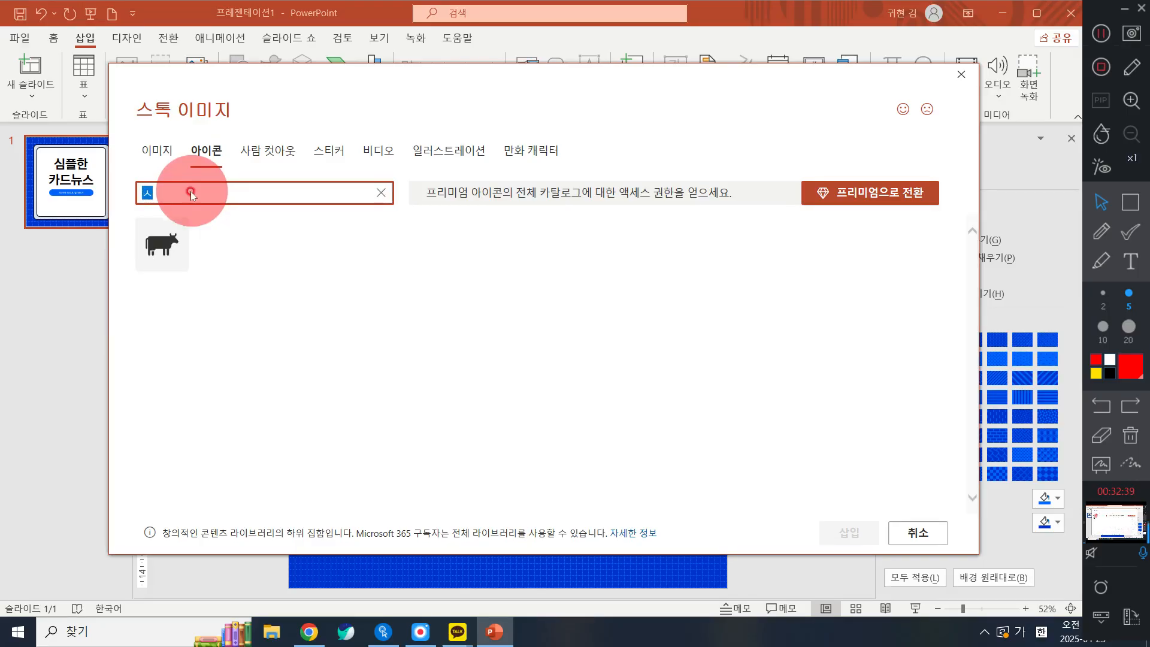
key("BackSpace")
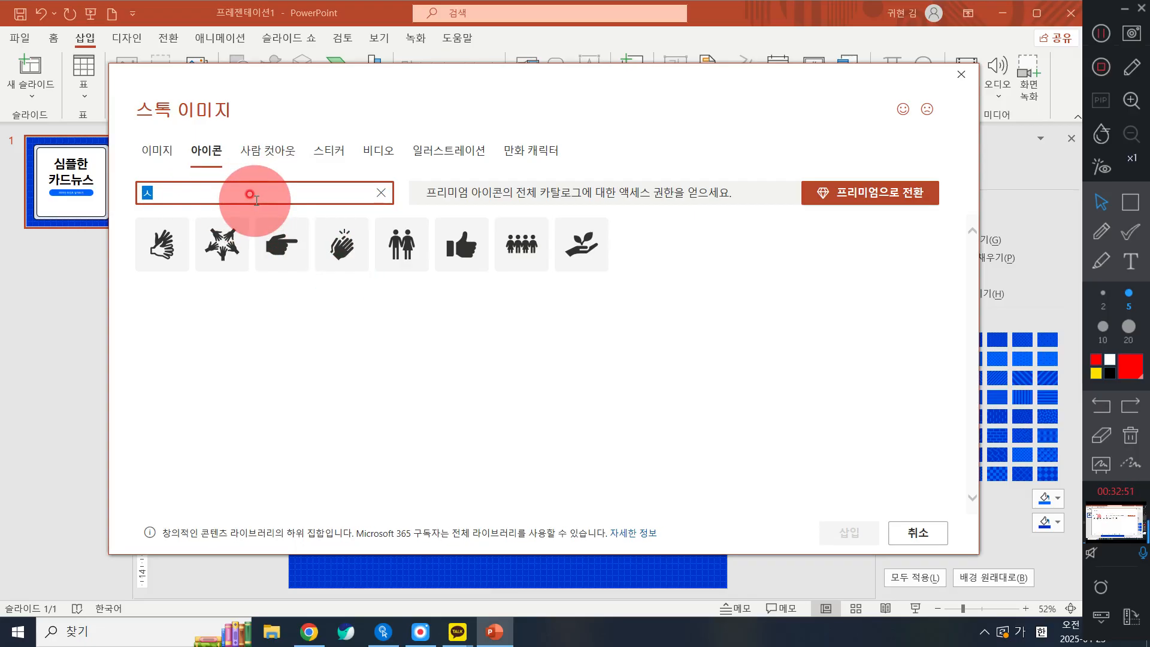
key("BackSpace")
type("마우스")
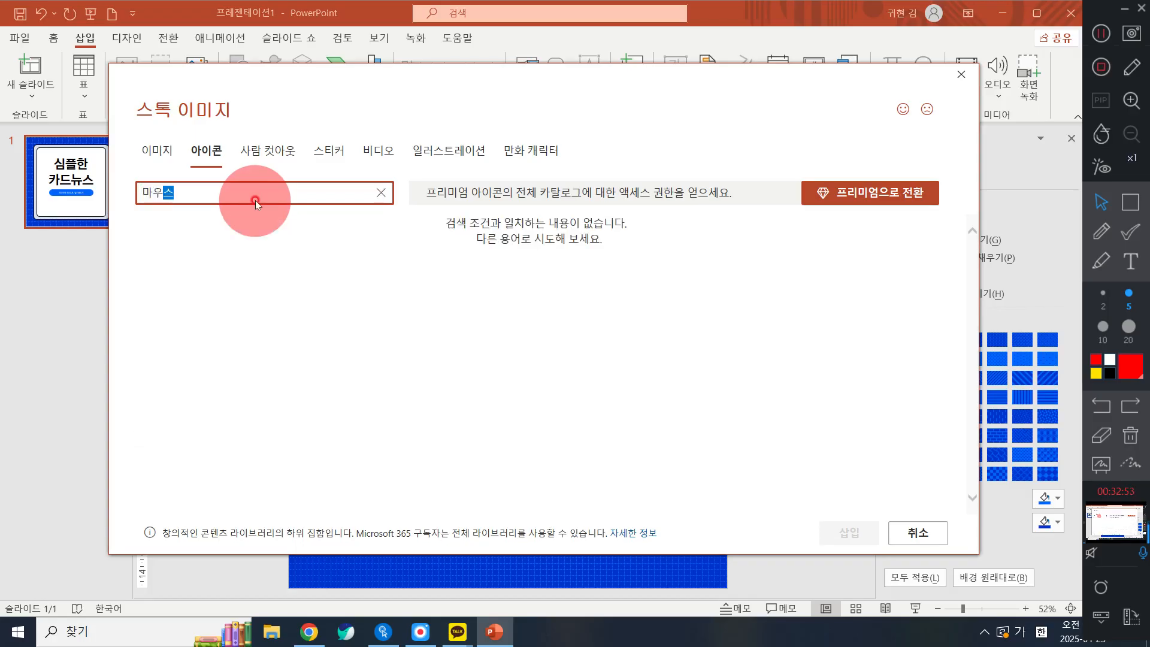
key("BackSpace")
key("BackSpace")
key("BackSpace")
key("BackSpace")
type("ㅋ")
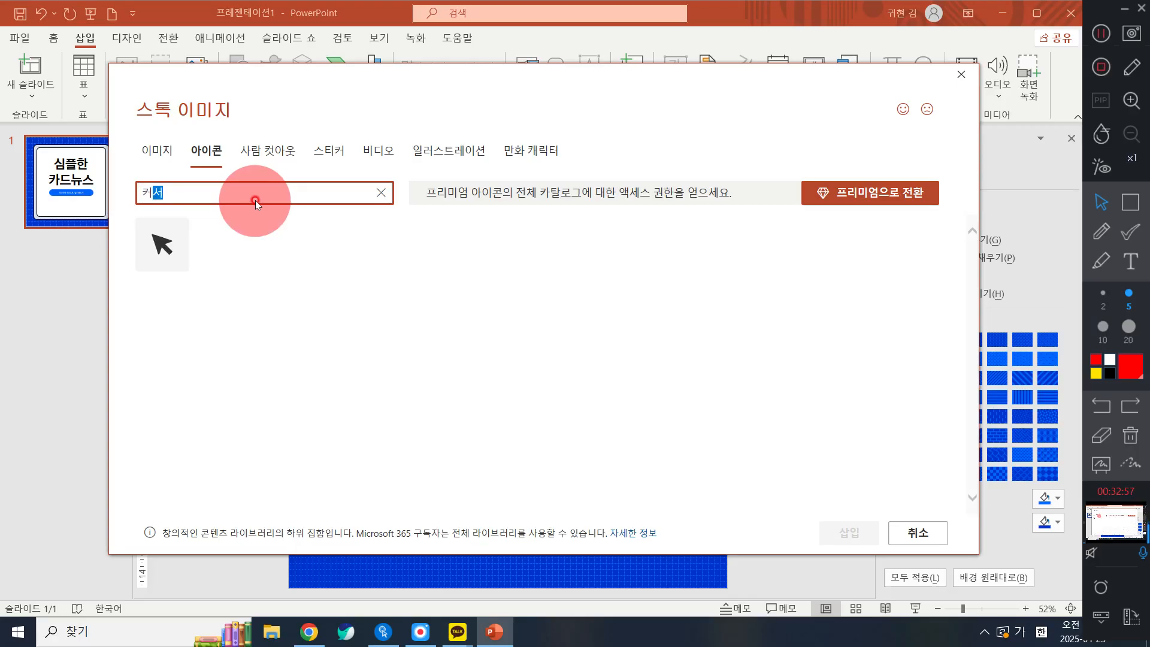
Search the stock icons for 손 and insert the sideways pointing hand icon
key("BackSpace")
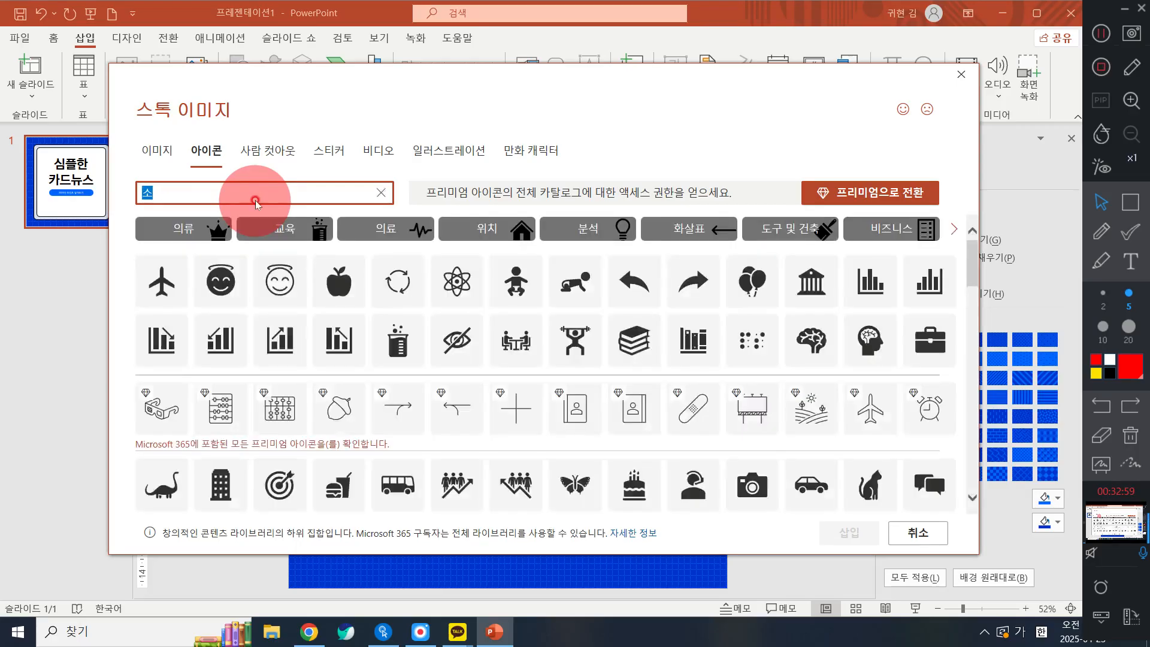
type("ㅅ")
key("BackSpace")
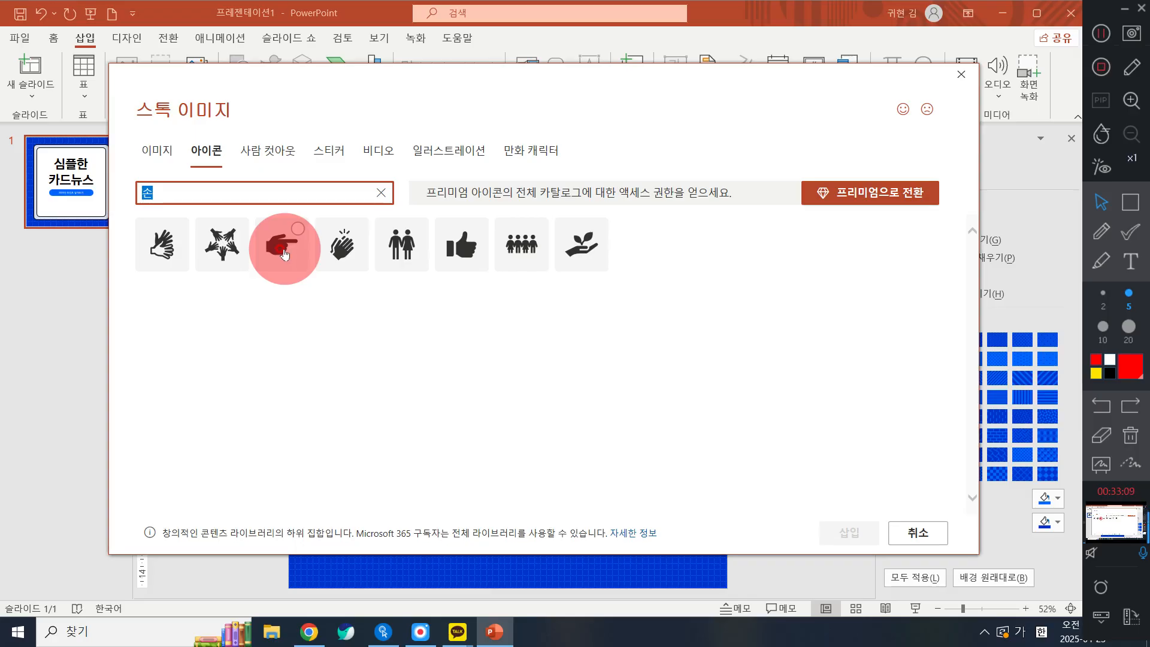
left_click(284, 254)
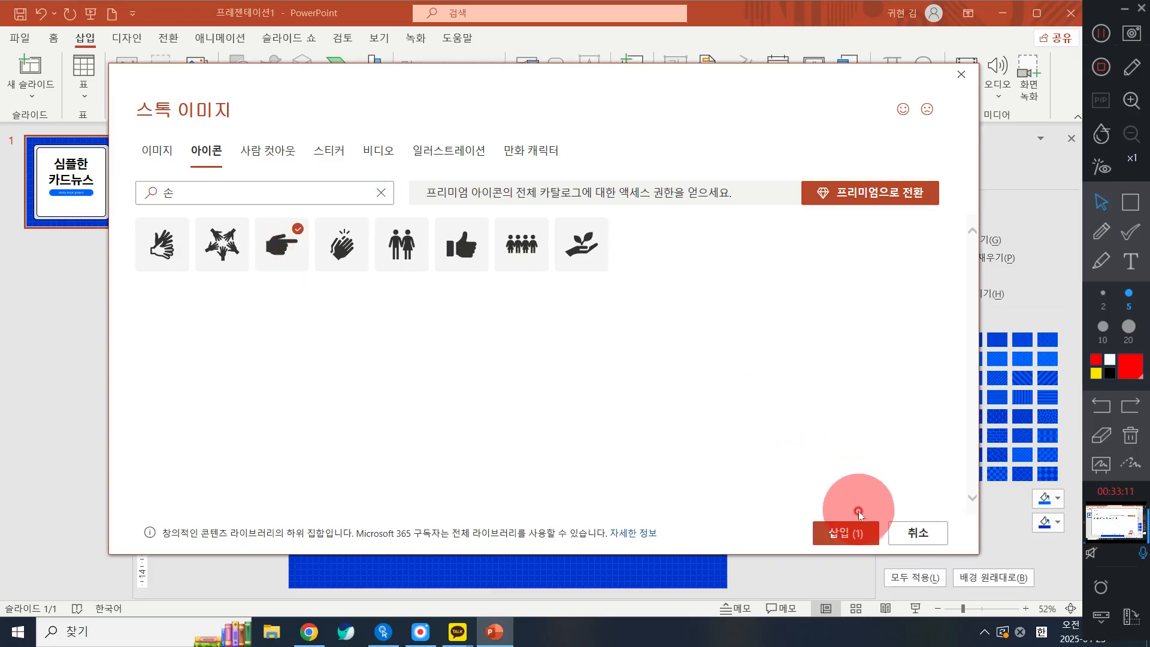
left_click(859, 531)
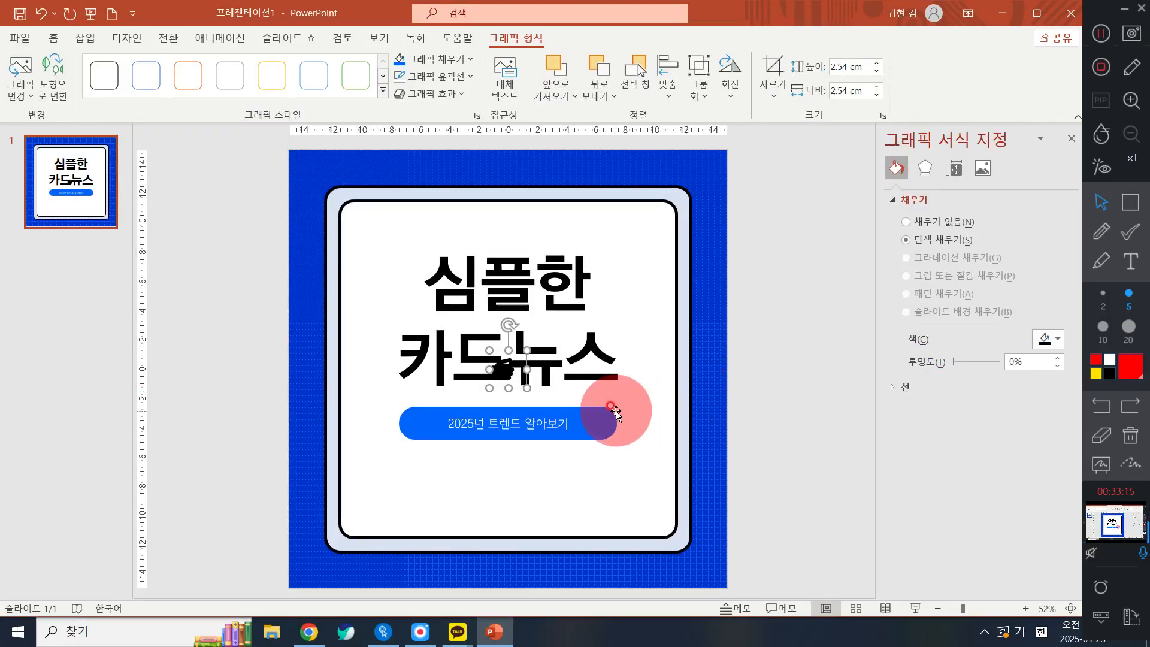
Check the hand's placement on the reference card in KakaoTalk, and move the hand icon onto the subtitle bar's lower-right end in PowerPoint
left_click(467, 632)
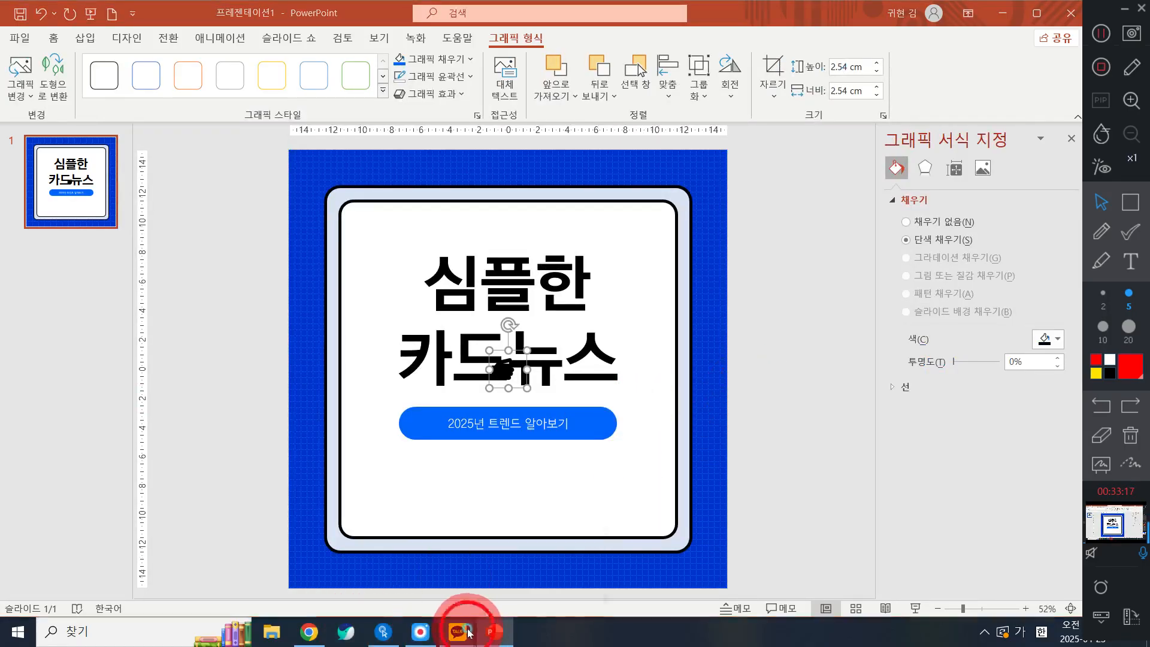
left_click(488, 569)
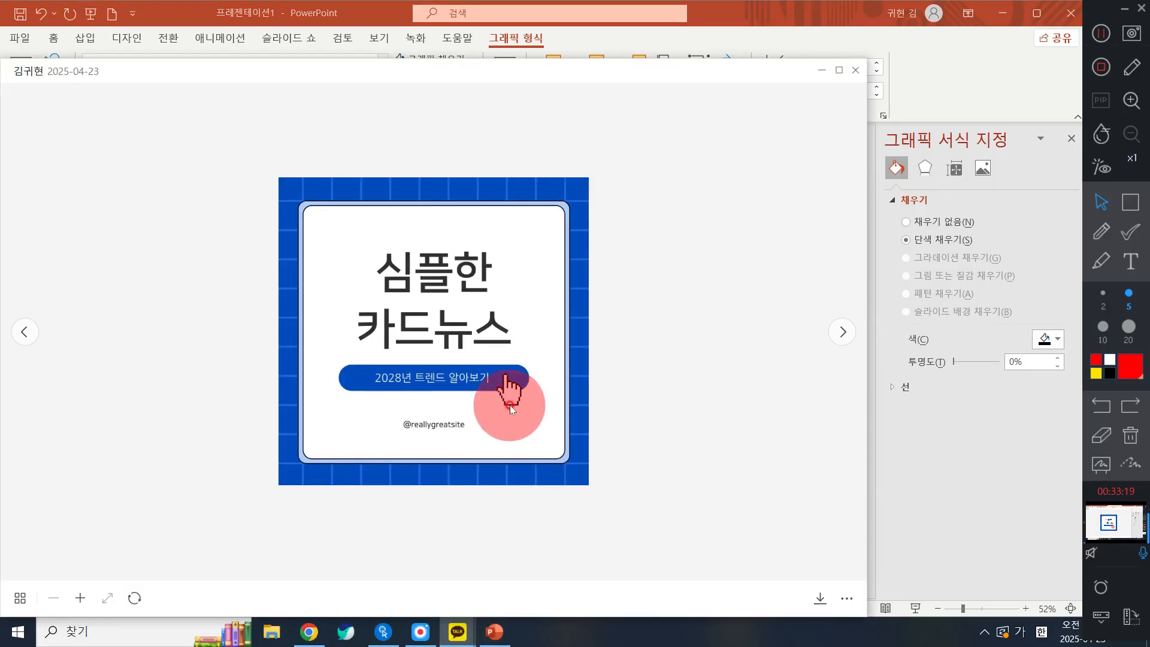
left_click(822, 70)
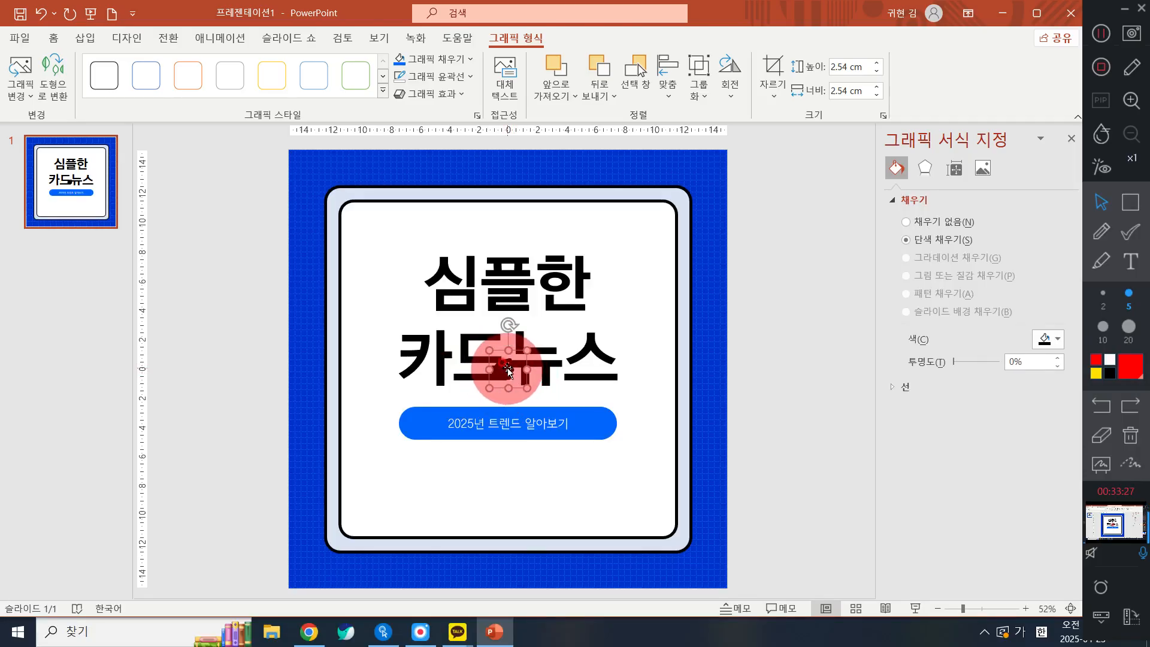
left_click_drag(508, 367, 538, 409)
left_click_drag(581, 446, 594, 437)
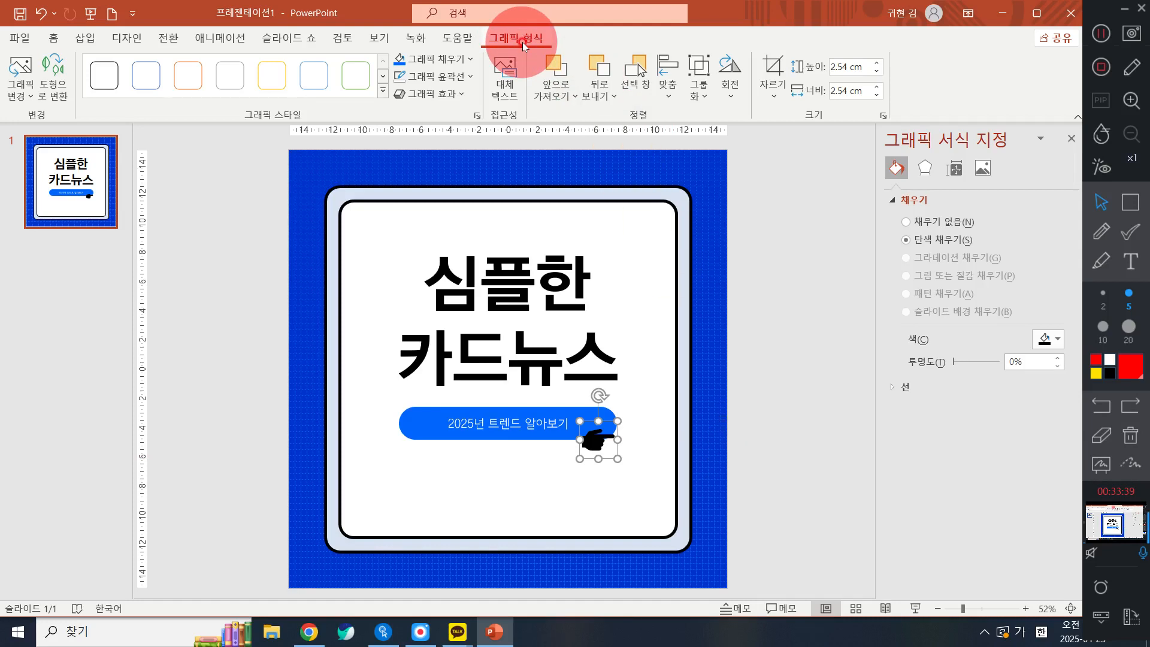
Fill the hand icon with white and give it a black outline
left_click(446, 58)
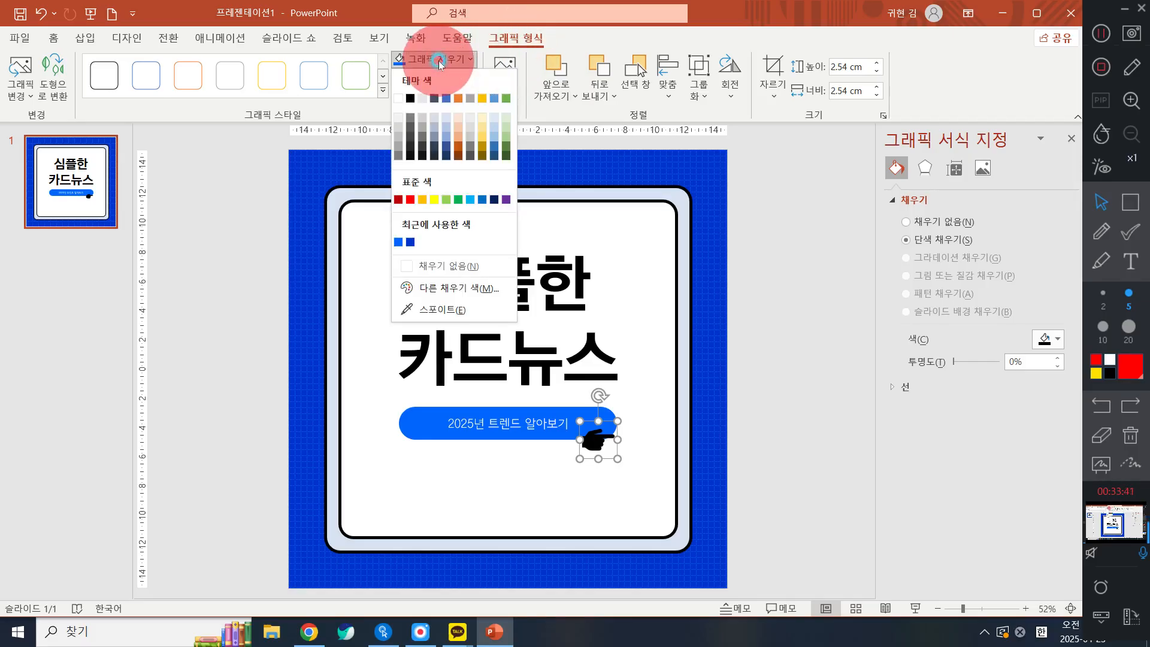
left_click(399, 100)
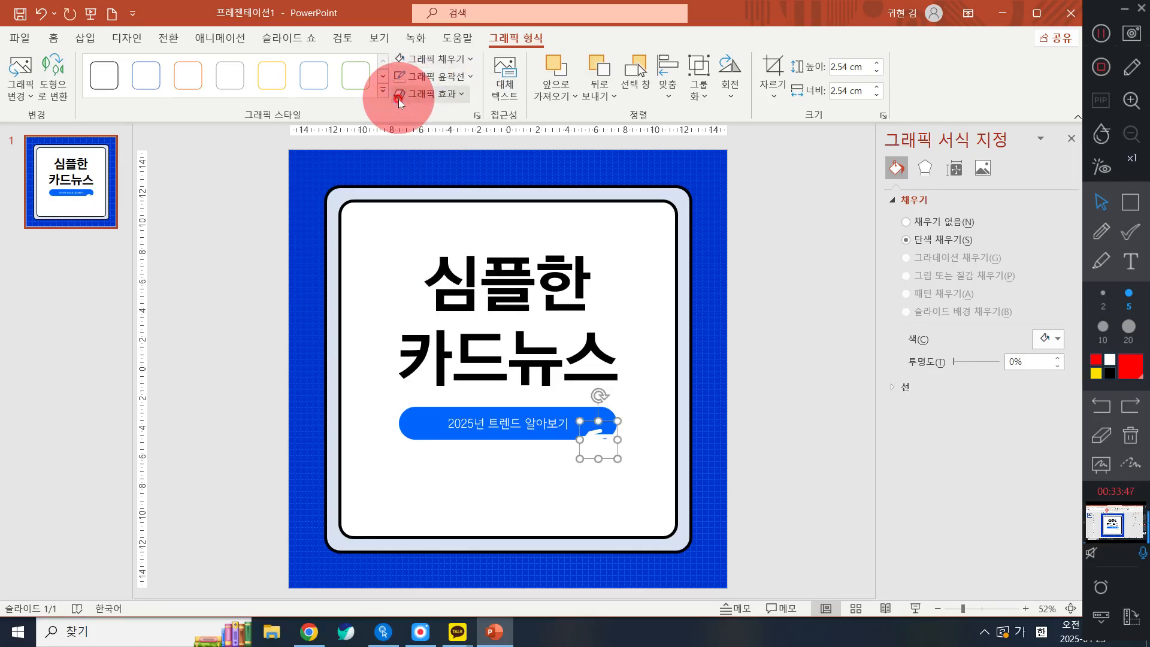
left_click(446, 81)
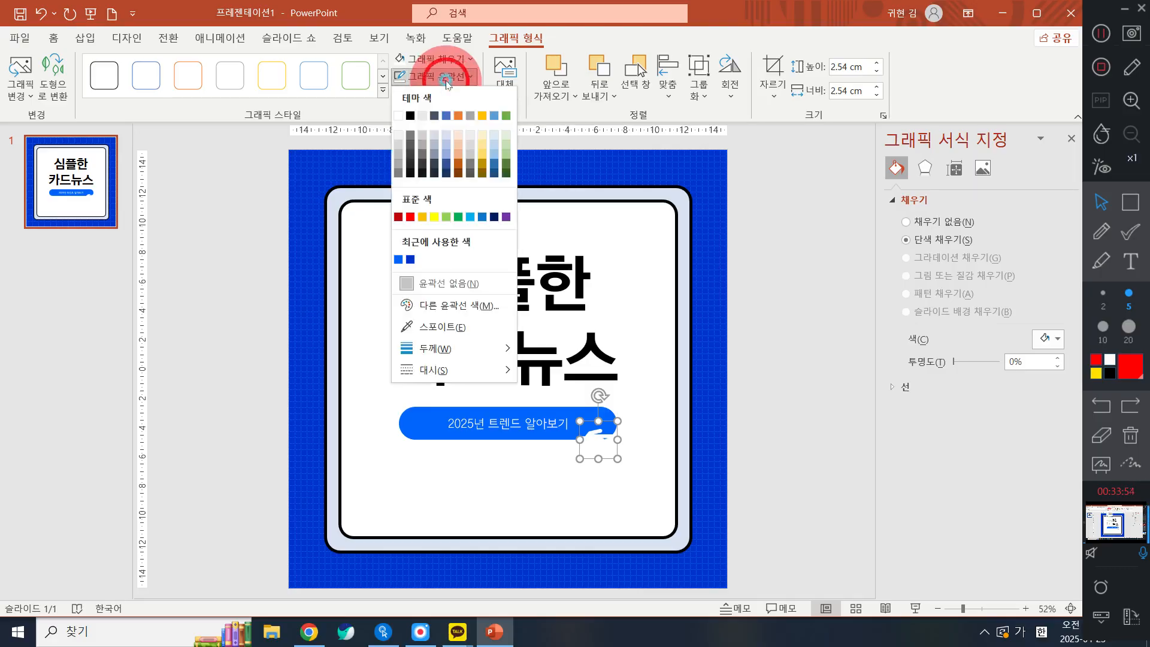
left_click(411, 115)
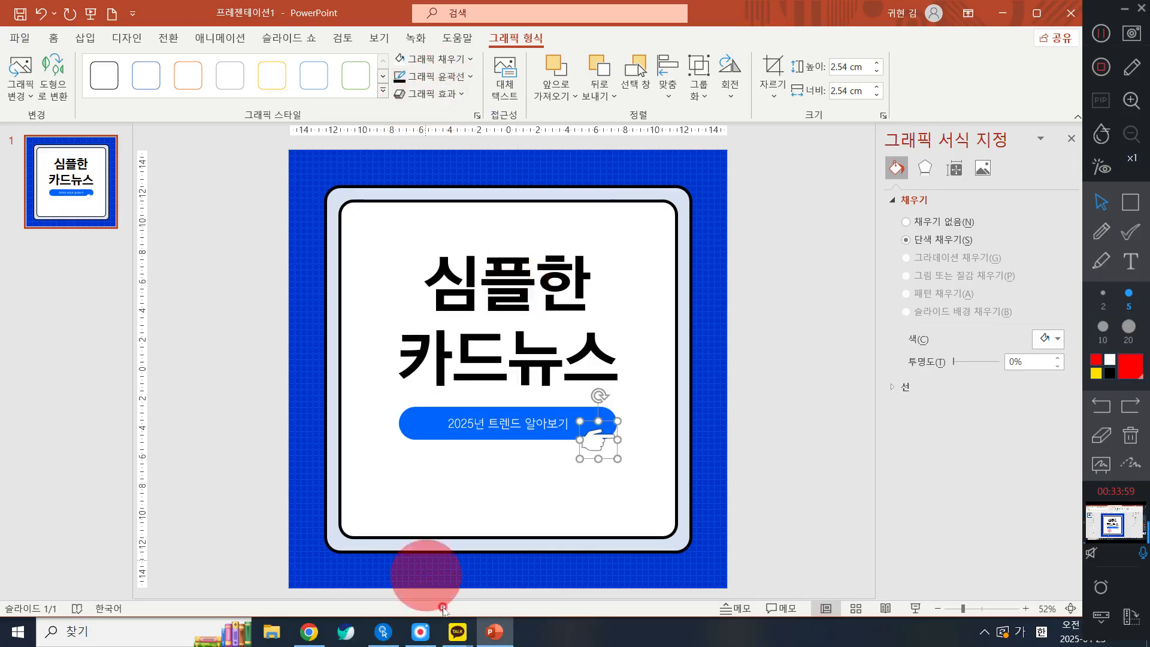
Set the hand icon's outline weight to 1 pt
left_click(443, 78)
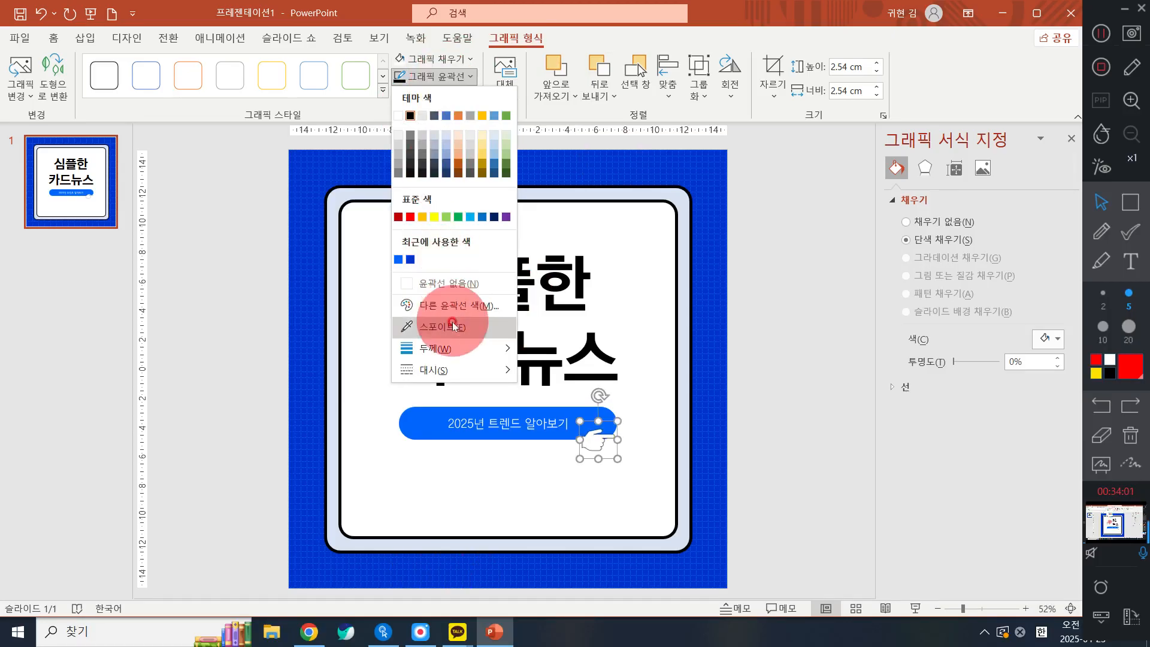
left_click(436, 77)
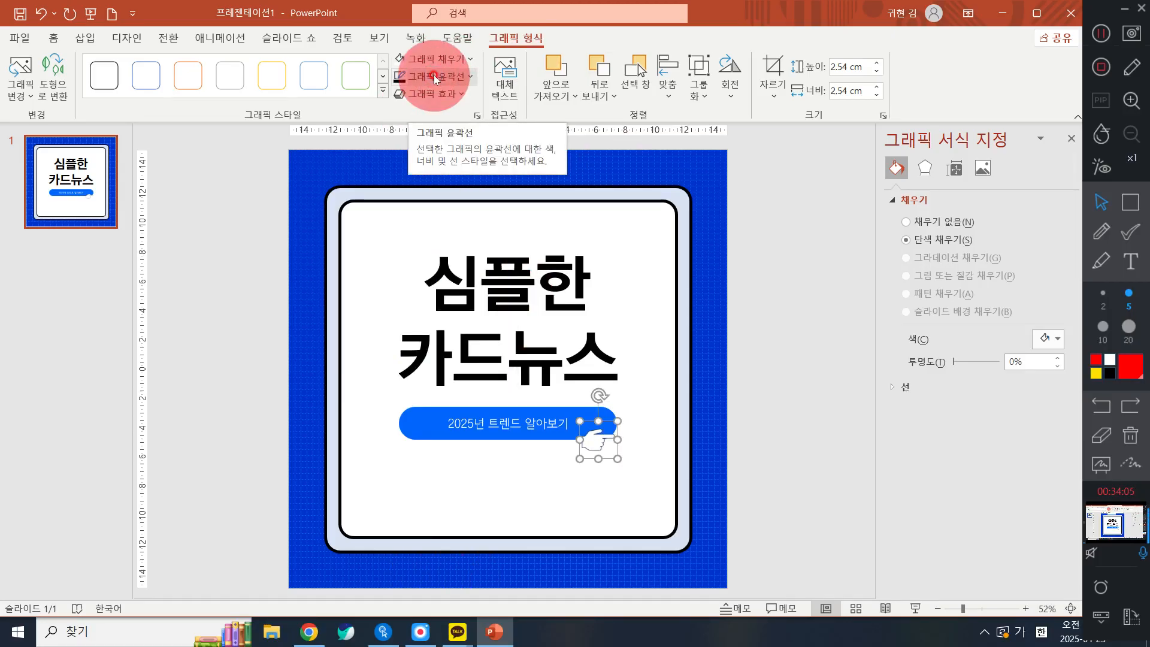
left_click(434, 74)
mouse_move(447, 348)
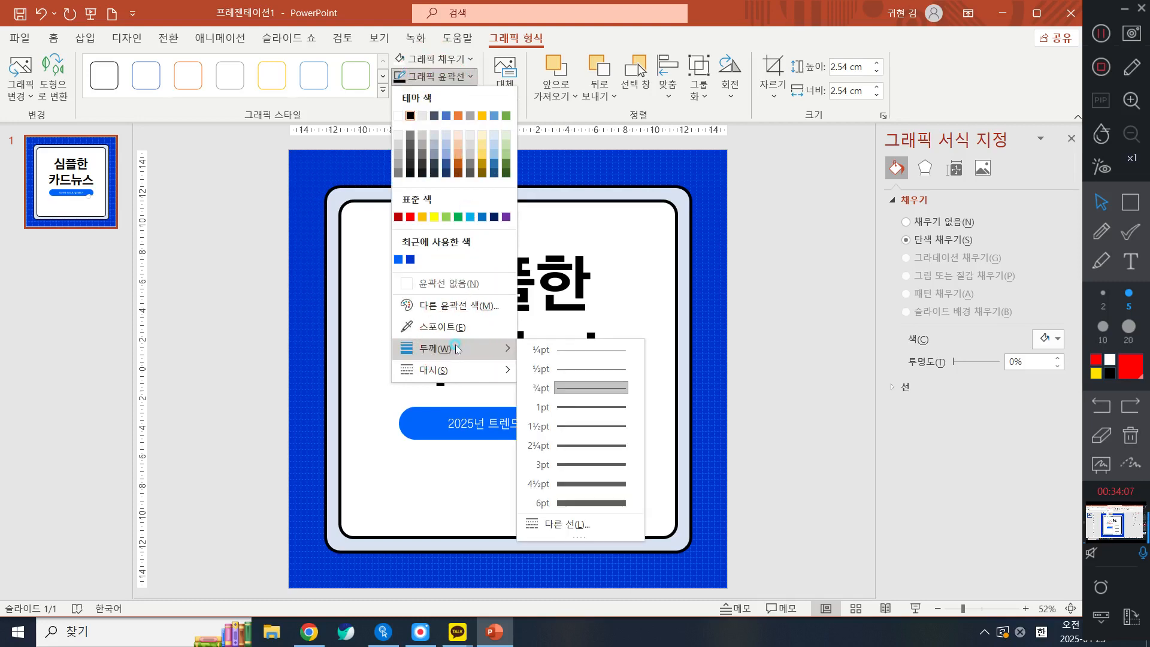
left_click(574, 407)
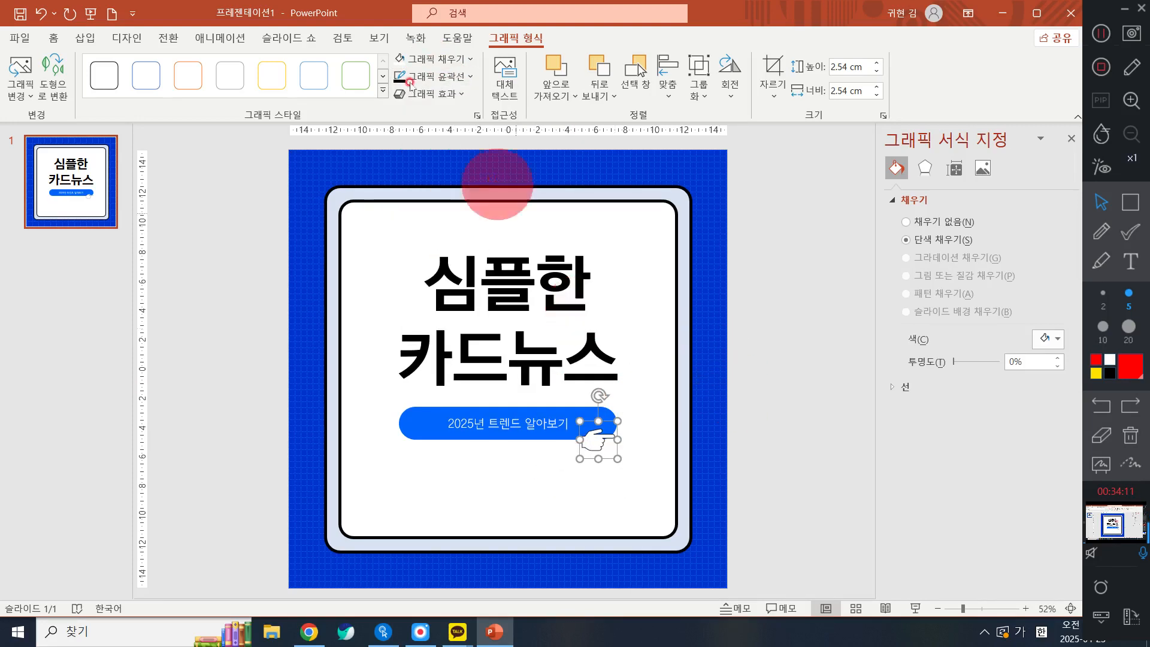
Set the hand icon's outline weight to 1½ pt
left_click(433, 76)
mouse_move(437, 350)
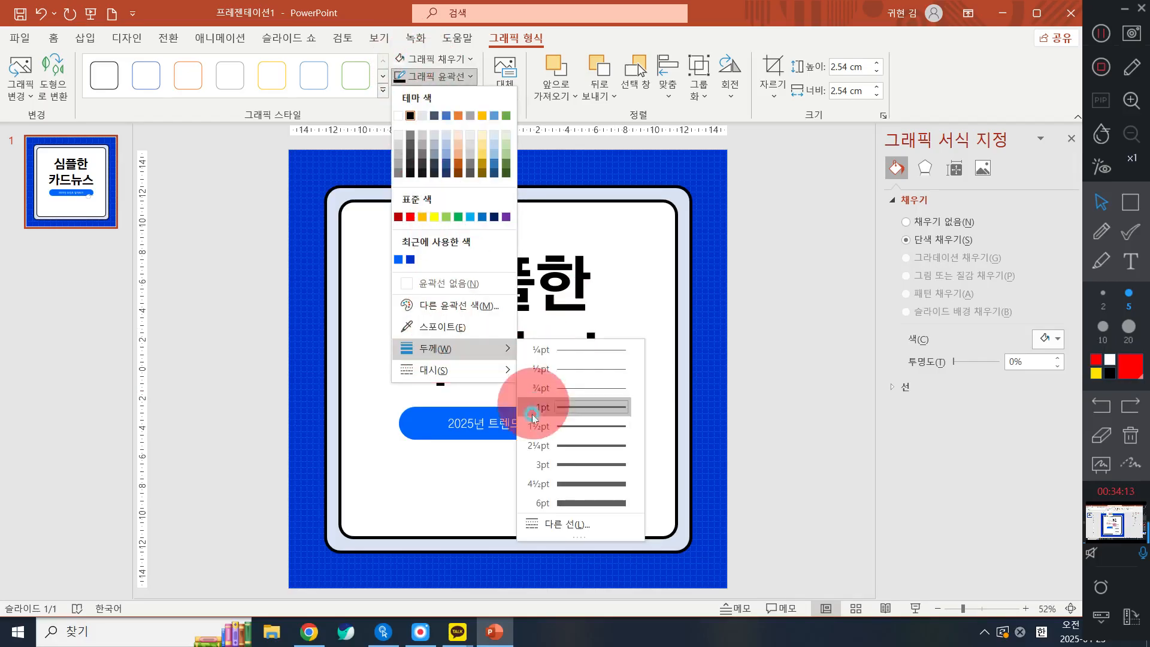
left_click(565, 429)
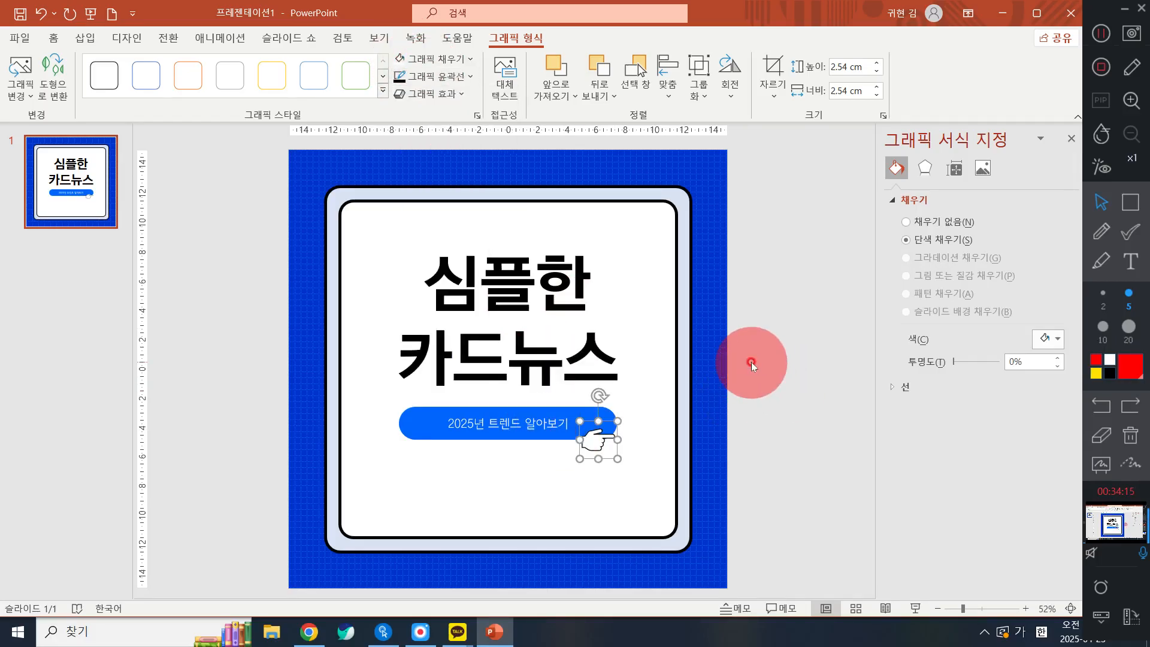
left_click(437, 77)
mouse_move(443, 349)
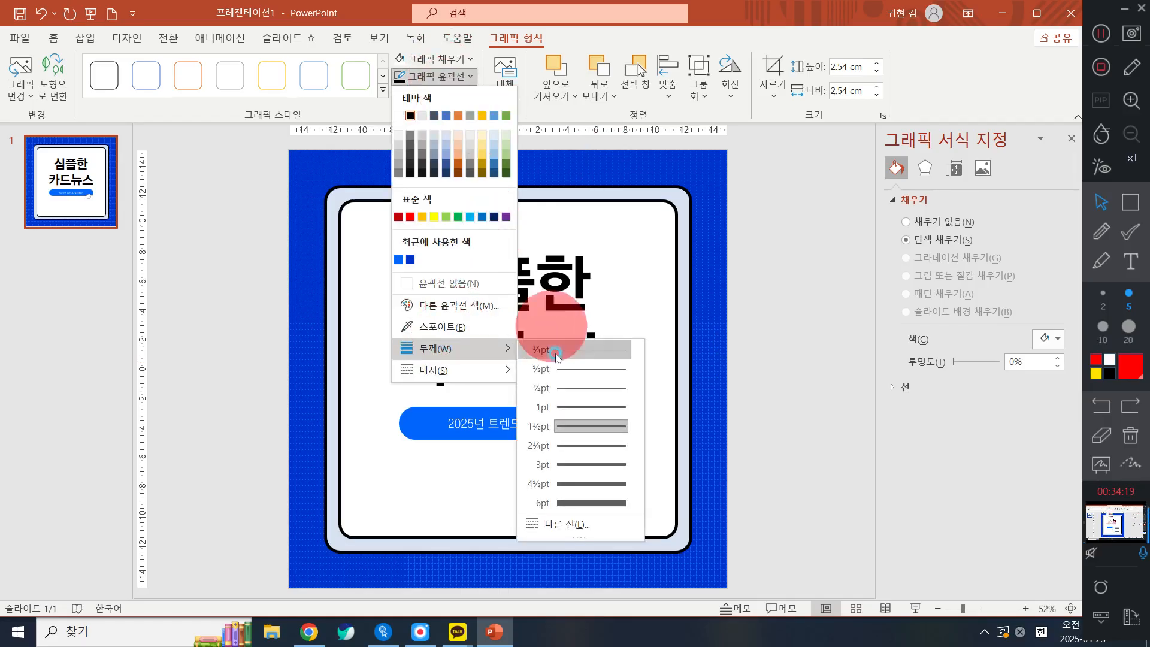
left_click(569, 429)
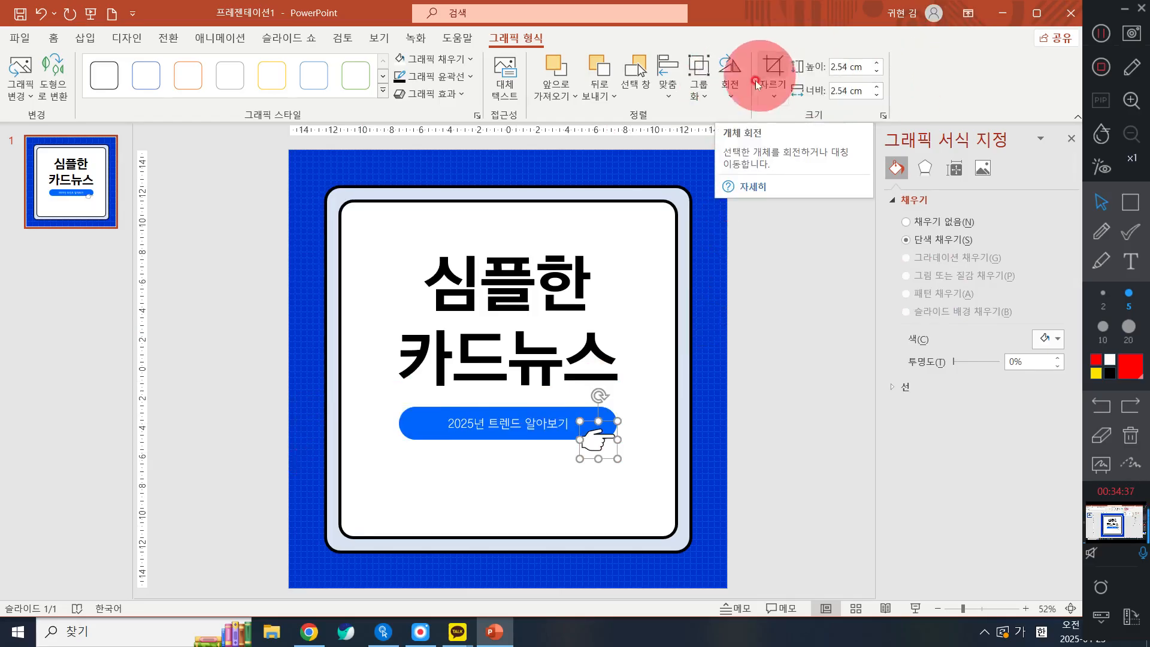
Rotate the hand icon 90 degrees to the left so its index finger points upward
left_click(735, 82)
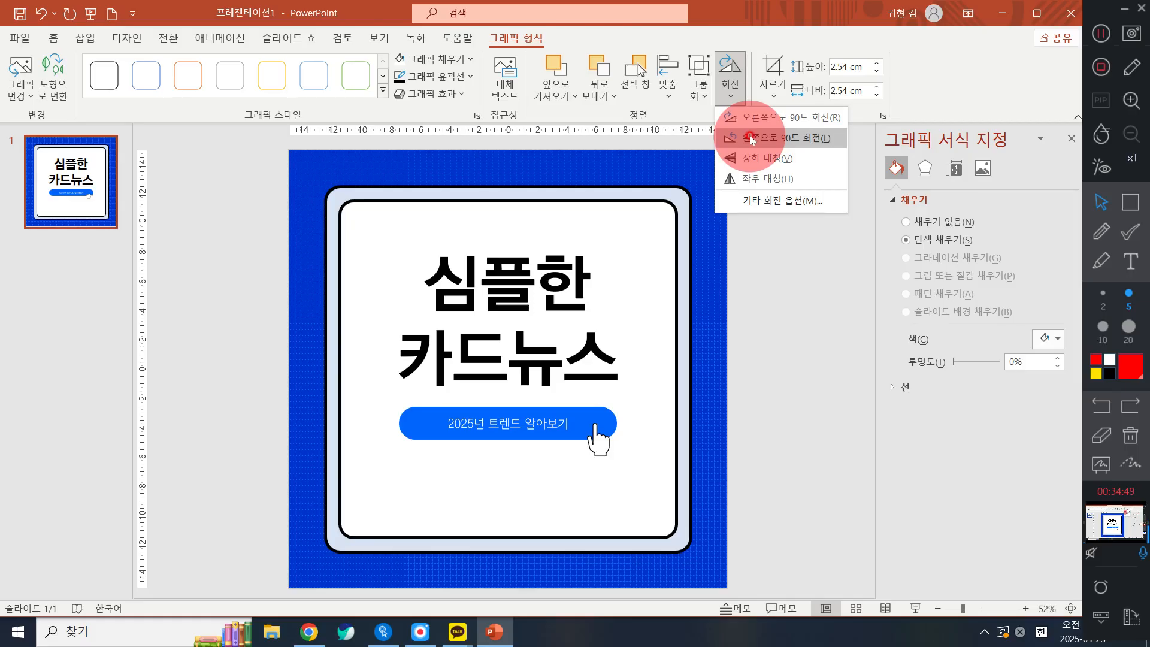
left_click(751, 140)
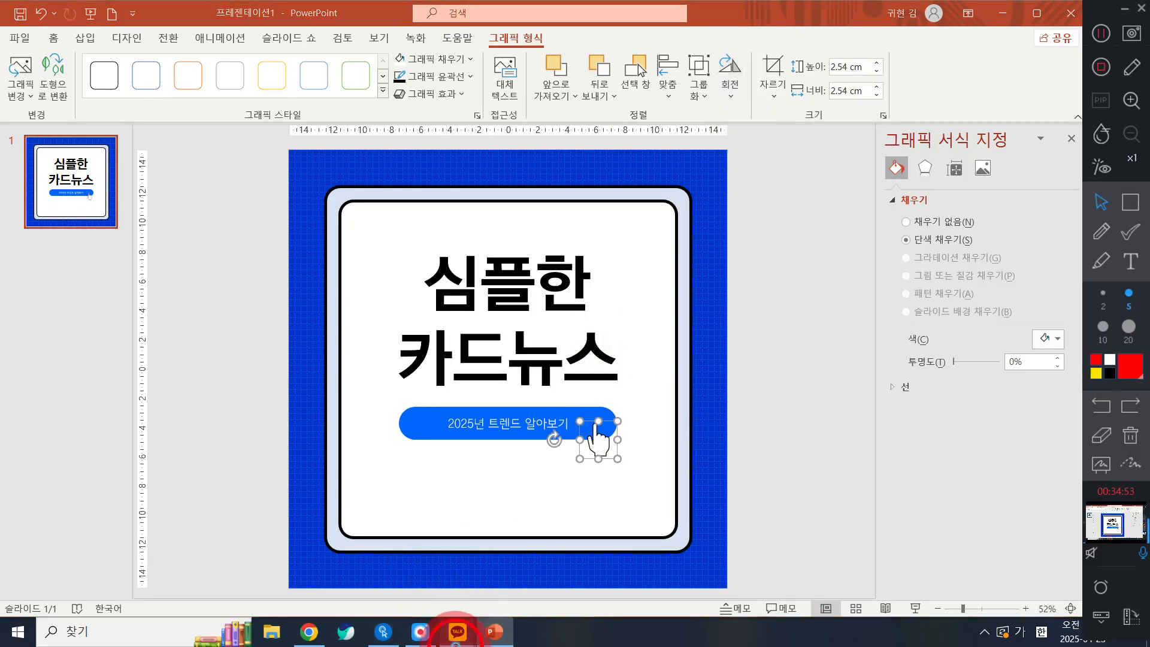
Check the hand's position on the reference card in KakaoTalk, and move the hand icon slightly left and up on the subtitle bar in PowerPoint
mouse_move(457, 630)
left_click(505, 575)
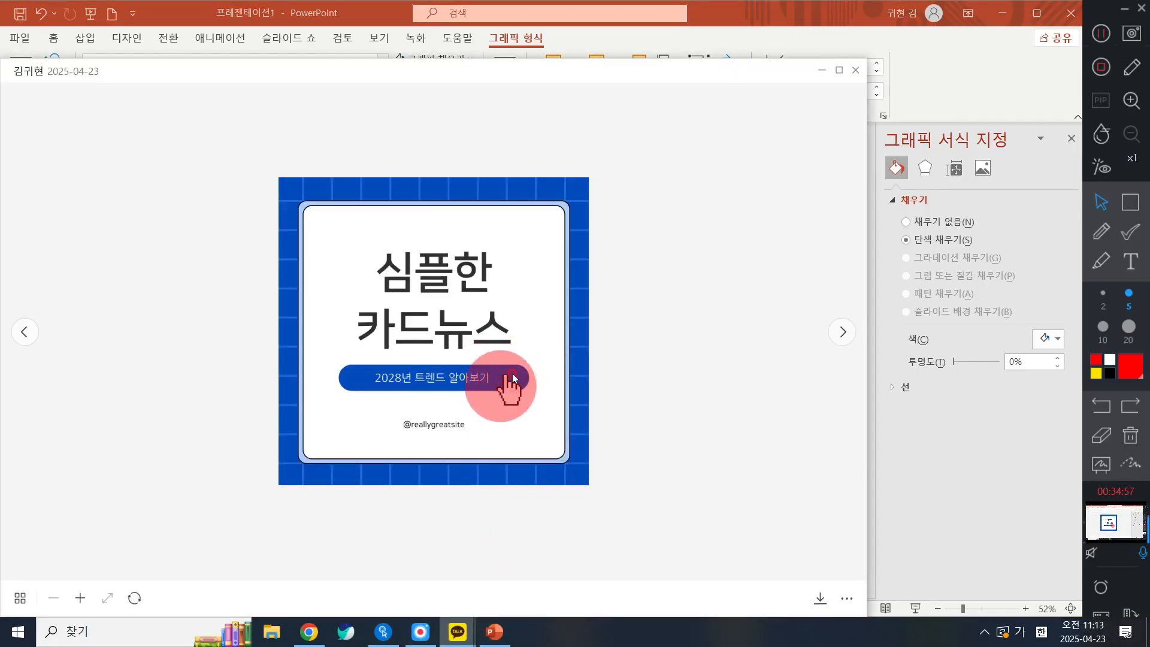
scroll(565, 269, "up", 1)
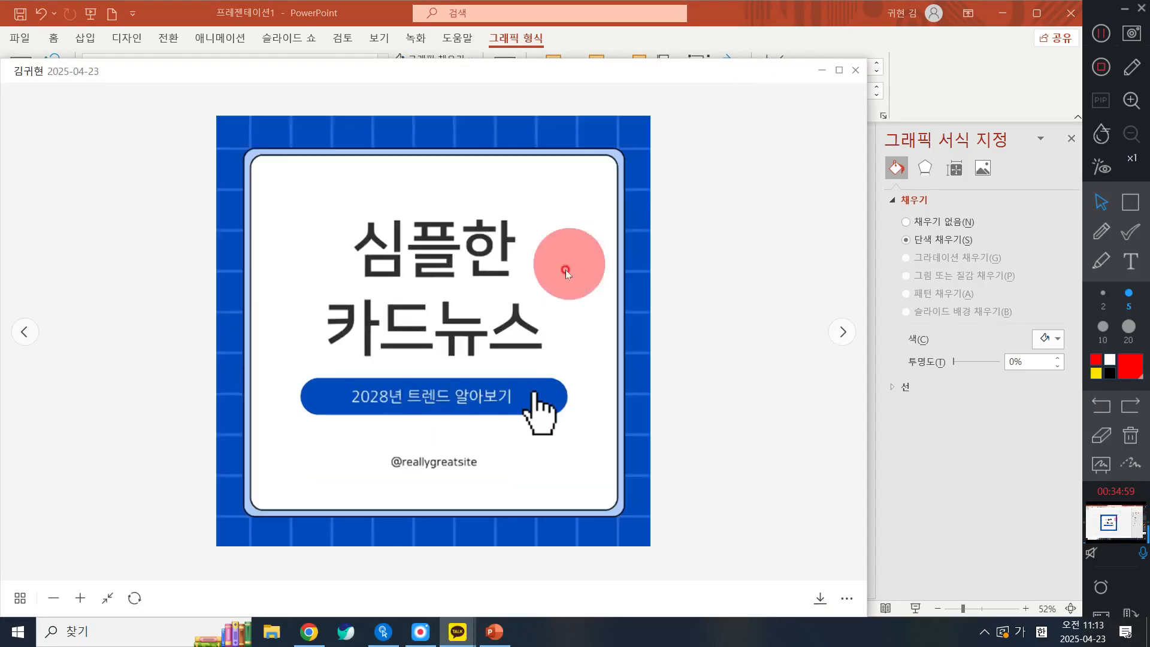
scroll(566, 272, "up", 1)
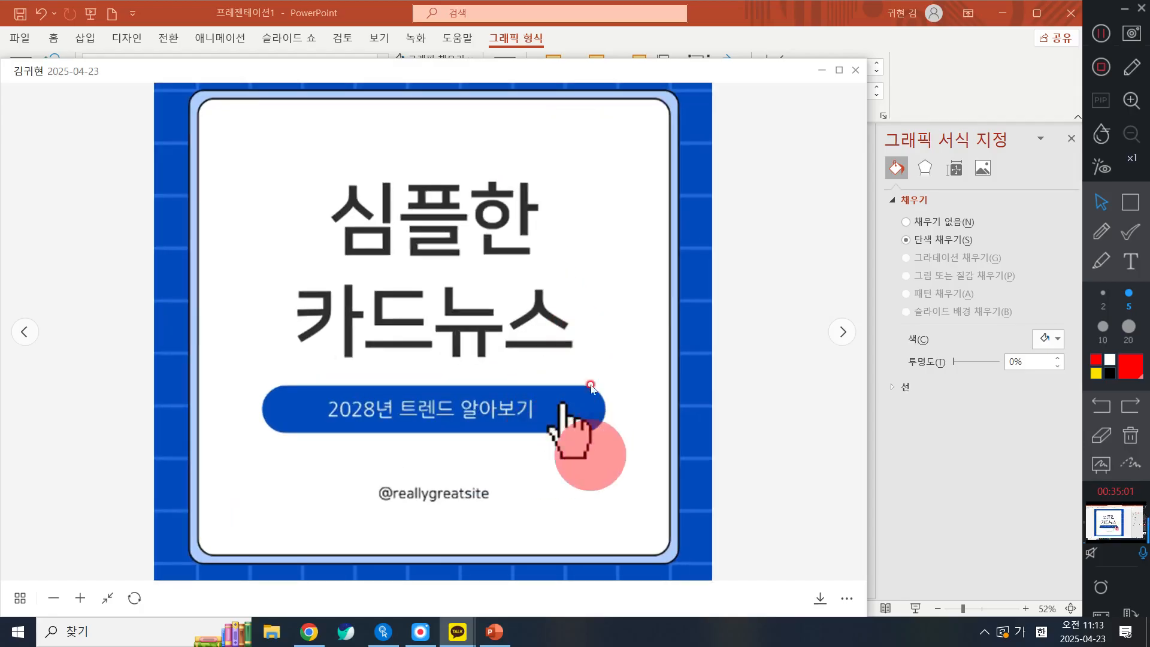
left_click(856, 70)
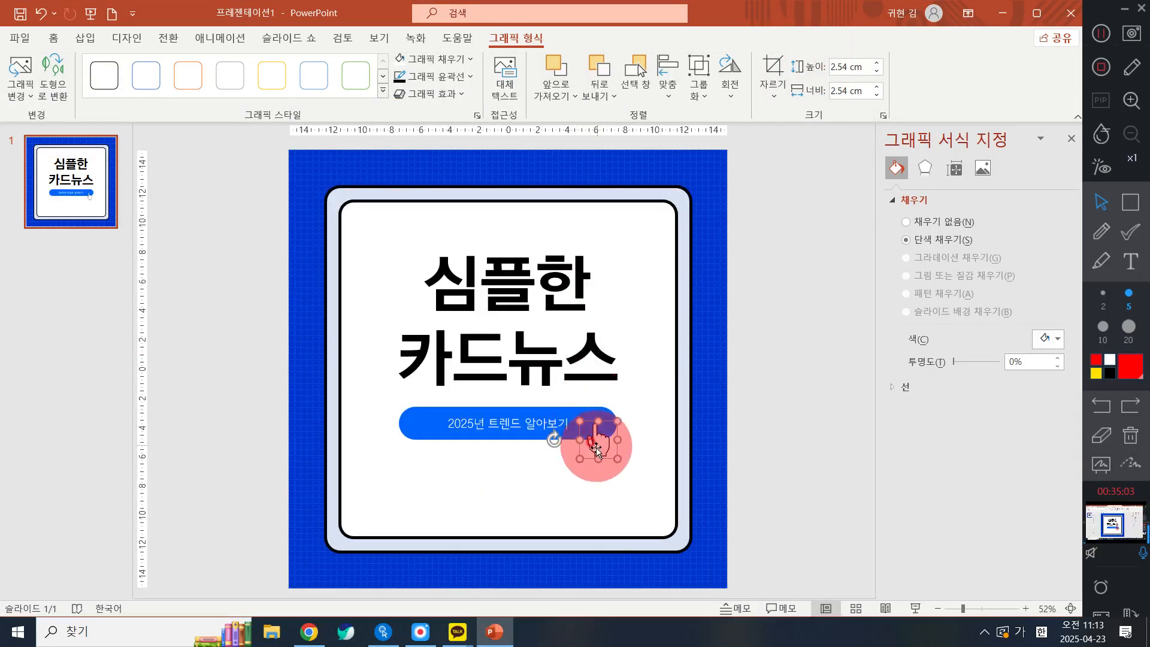
left_click_drag(596, 449, 585, 444)
left_click(801, 462)
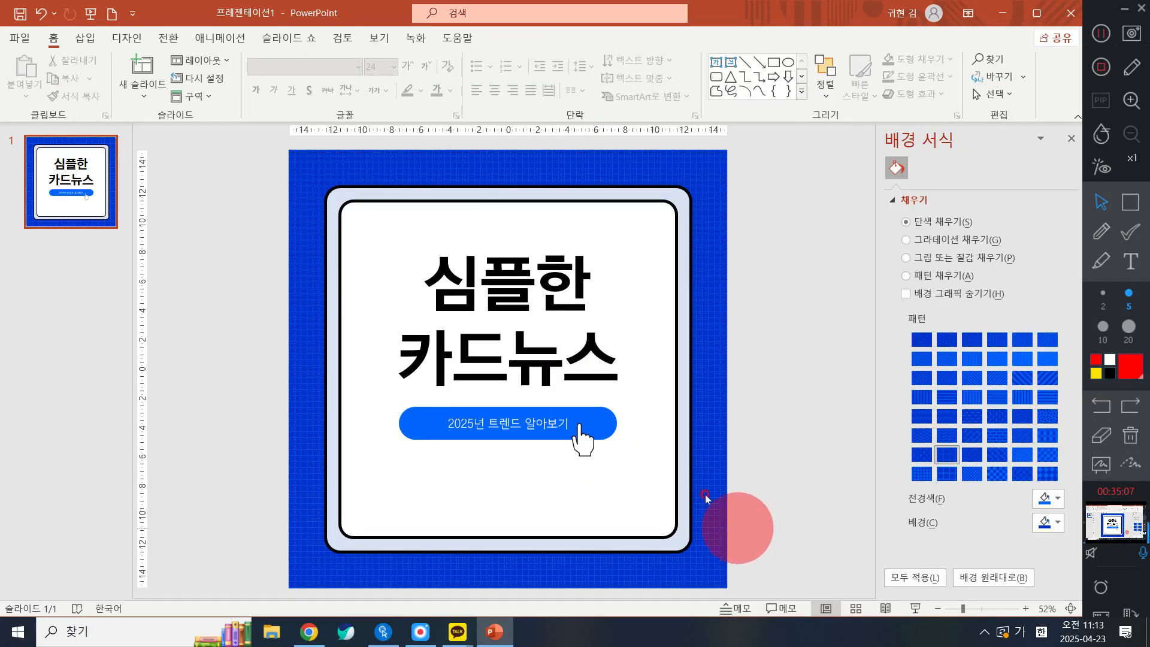